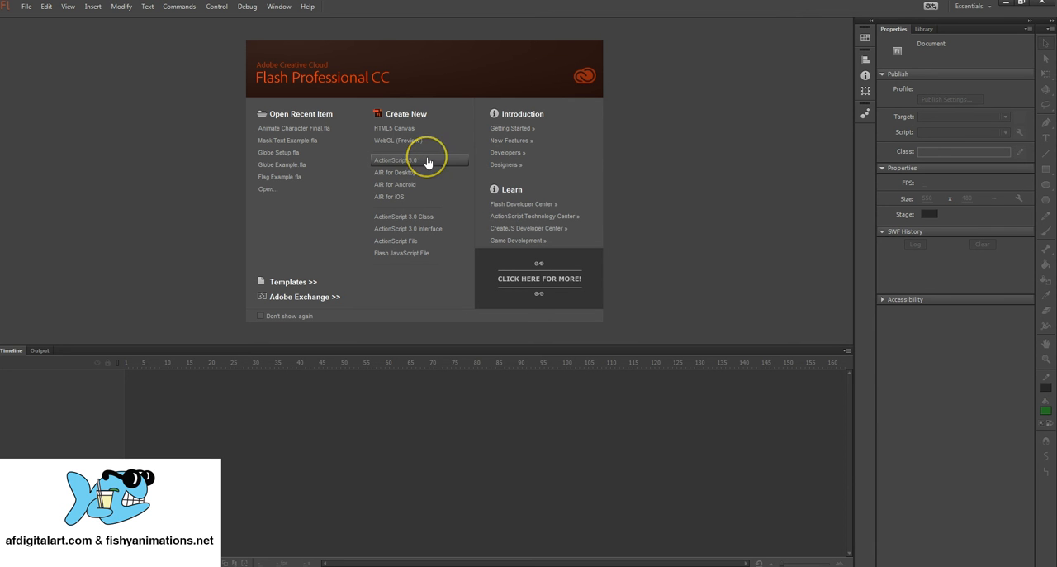
Step: Create a new ActionScript 3.0 document with a white 550 x 400 px stage at 24 FPS
{"action": "left_click", "coordinate": [427, 161]}
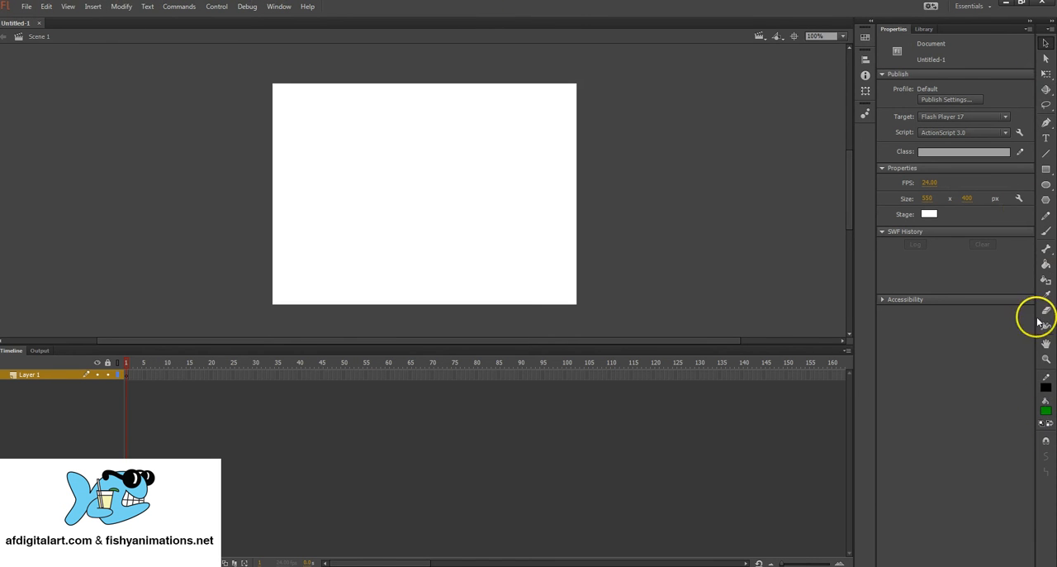
{"action": "left_click", "coordinate": [926, 198]}
{"action": "left_click", "coordinate": [968, 199]}
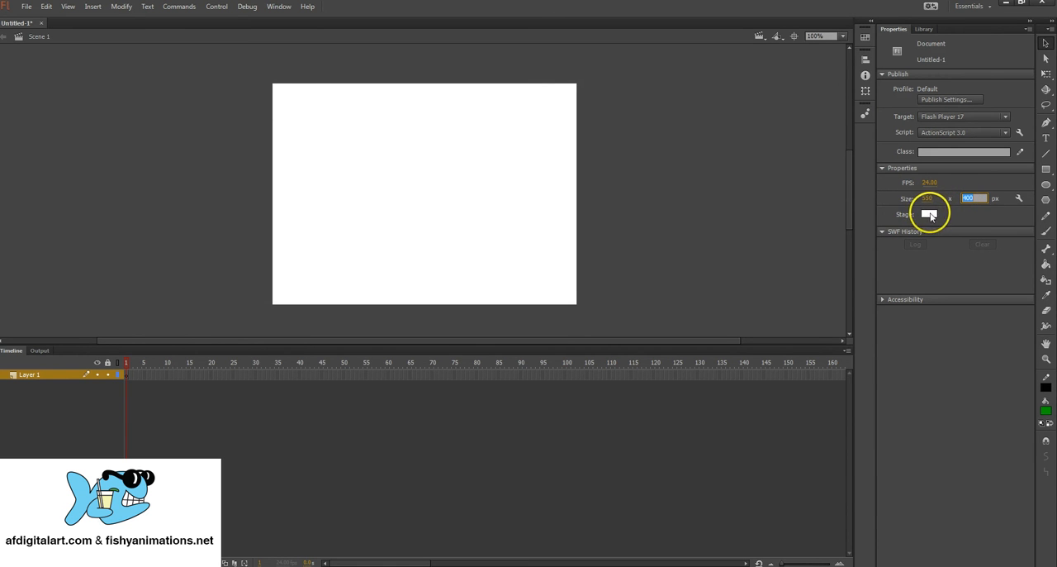
{"action": "left_click", "coordinate": [929, 214]}
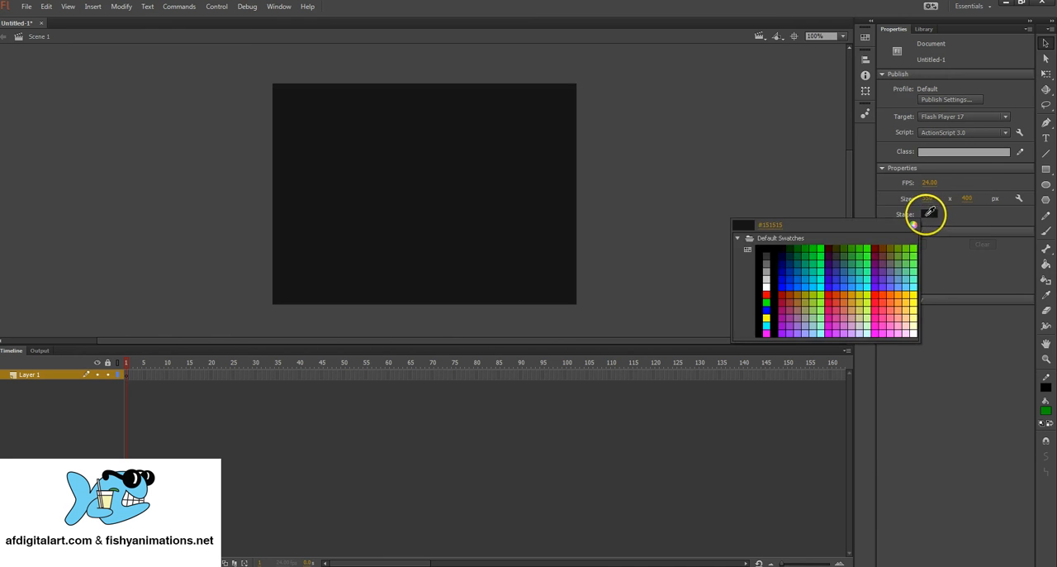
{"action": "left_click", "coordinate": [765, 287]}
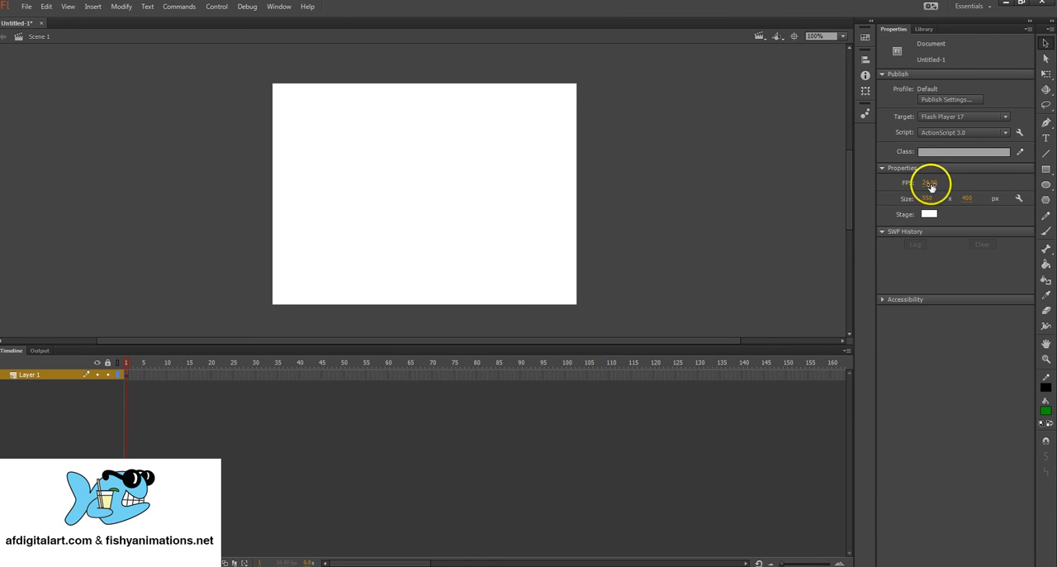
{"action": "left_click", "coordinate": [931, 182]}
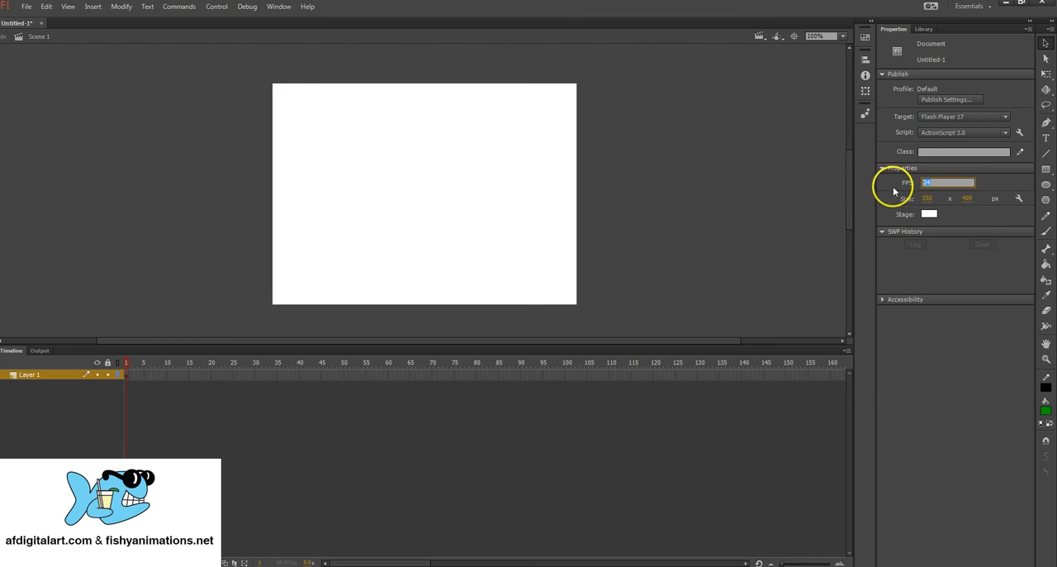
{"action": "left_click", "coordinate": [892, 189]}
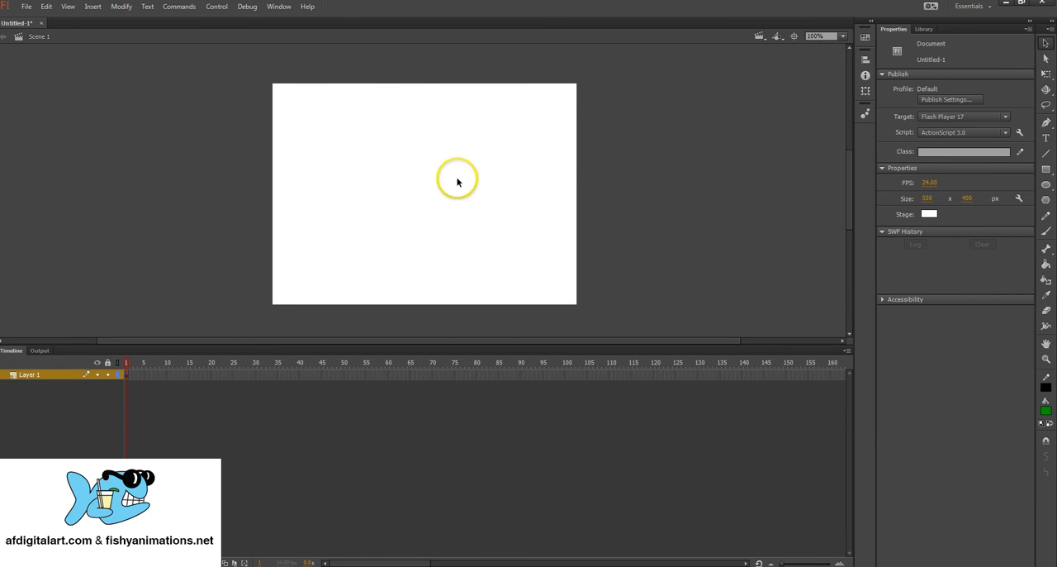
{"action": "key", "text": "space"}
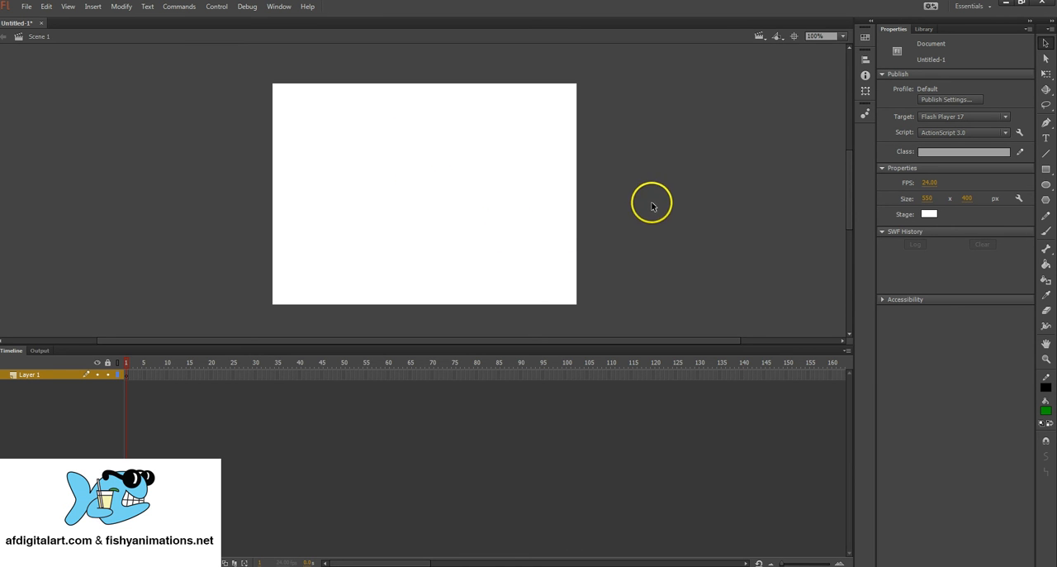
Step: Draw a green-filled circle with a black outline, about 351 px across, using the Oval tool
{"action": "left_click", "coordinate": [1046, 187]}
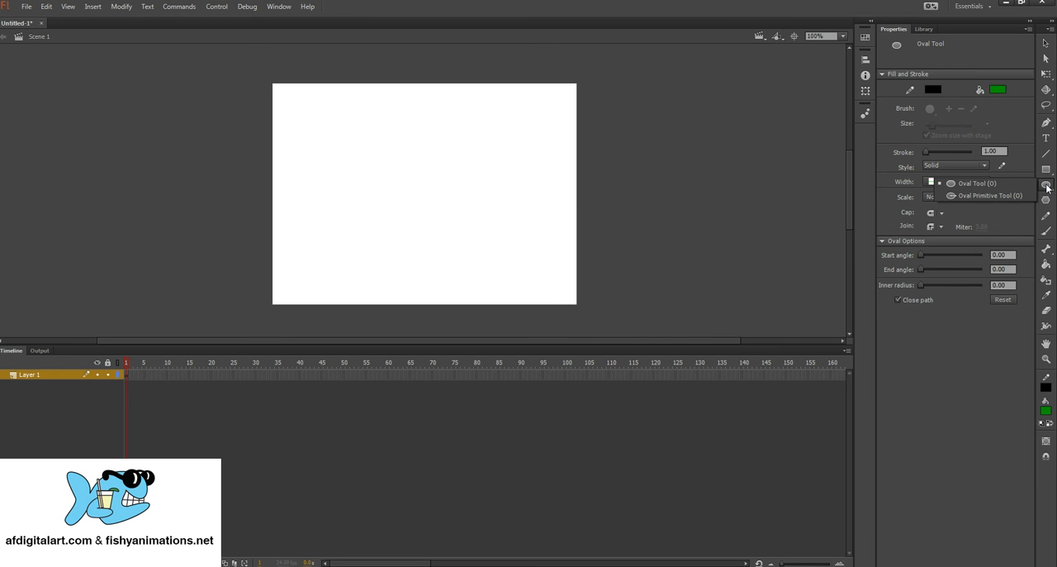
{"action": "left_click", "coordinate": [1048, 168]}
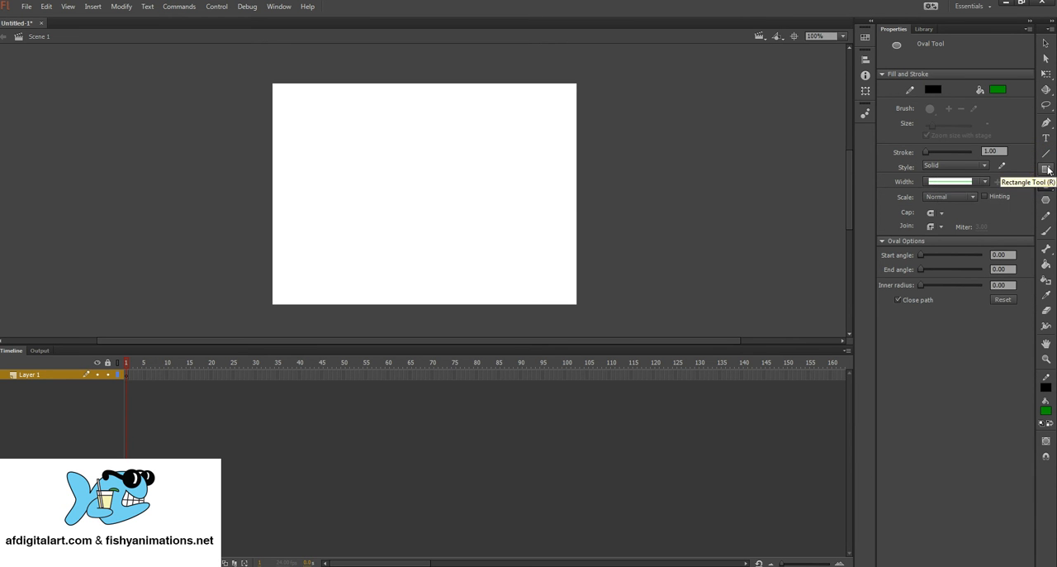
{"action": "left_click", "coordinate": [1048, 170]}
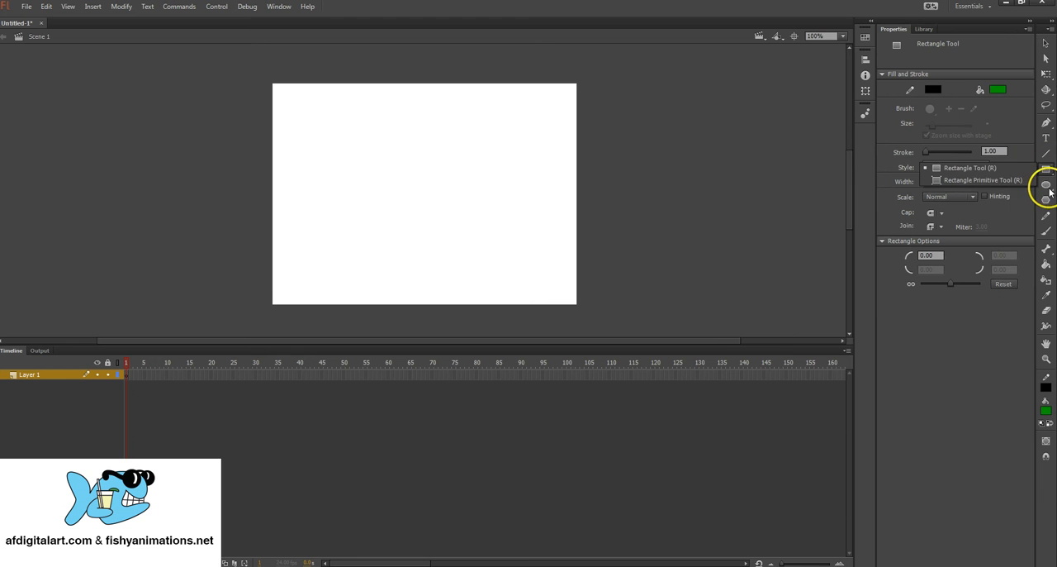
{"action": "left_click", "coordinate": [1047, 189]}
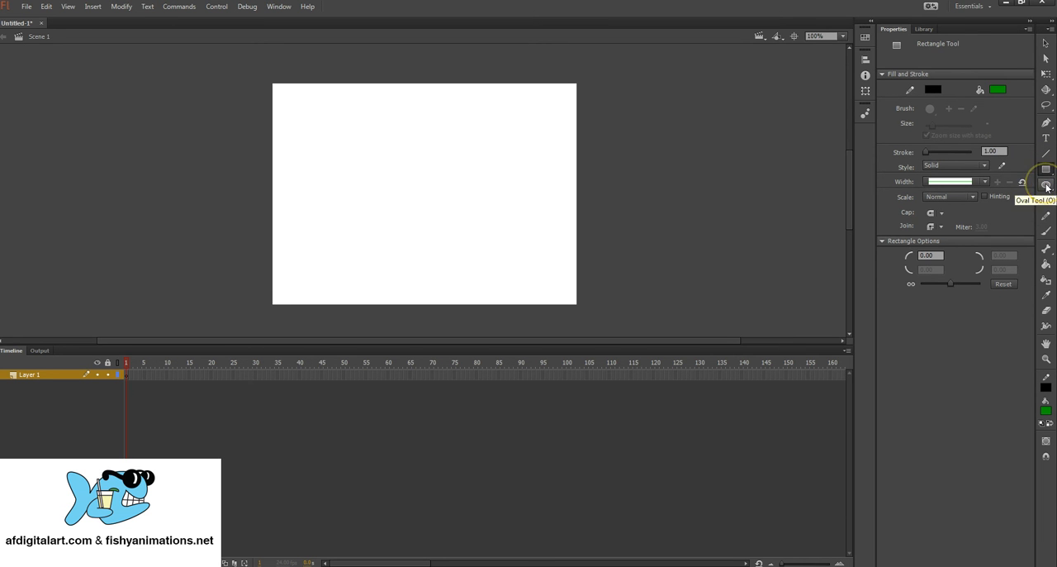
{"action": "left_click", "coordinate": [1046, 188]}
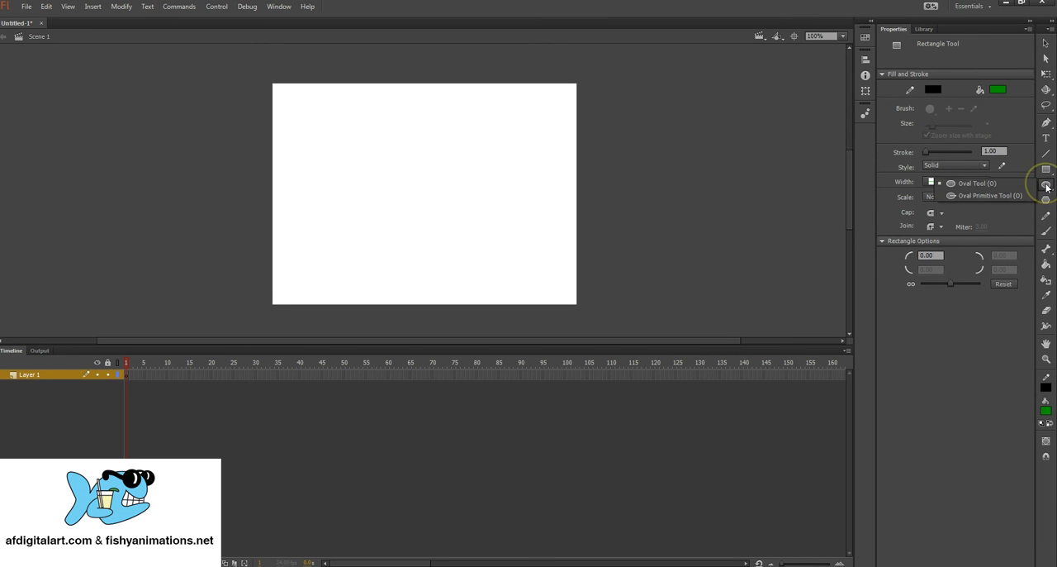
{"action": "left_click", "coordinate": [966, 184]}
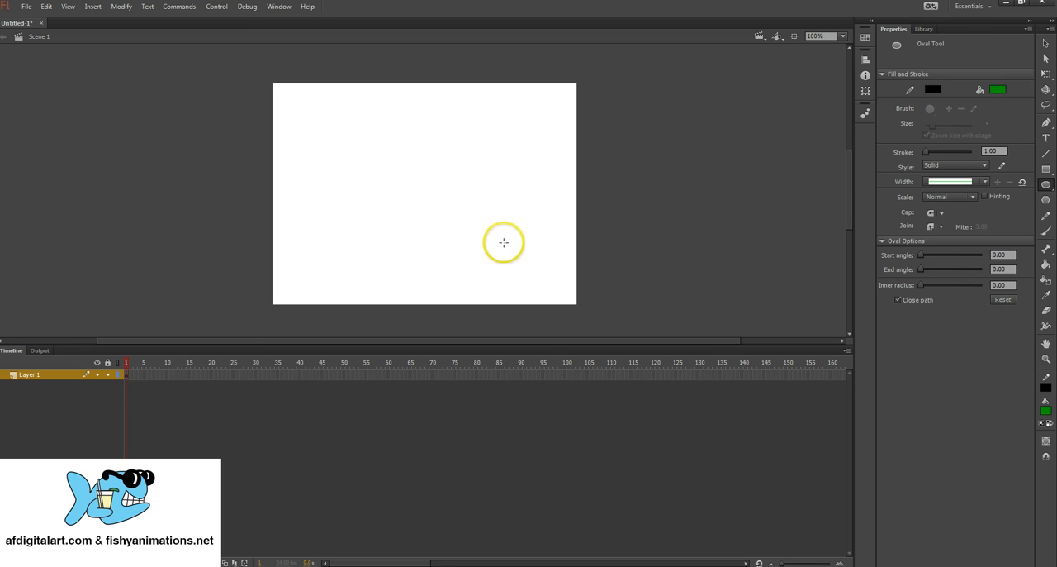
{"action": "left_click_drag", "start_coordinate": [504, 242], "coordinate": [520, 253]}
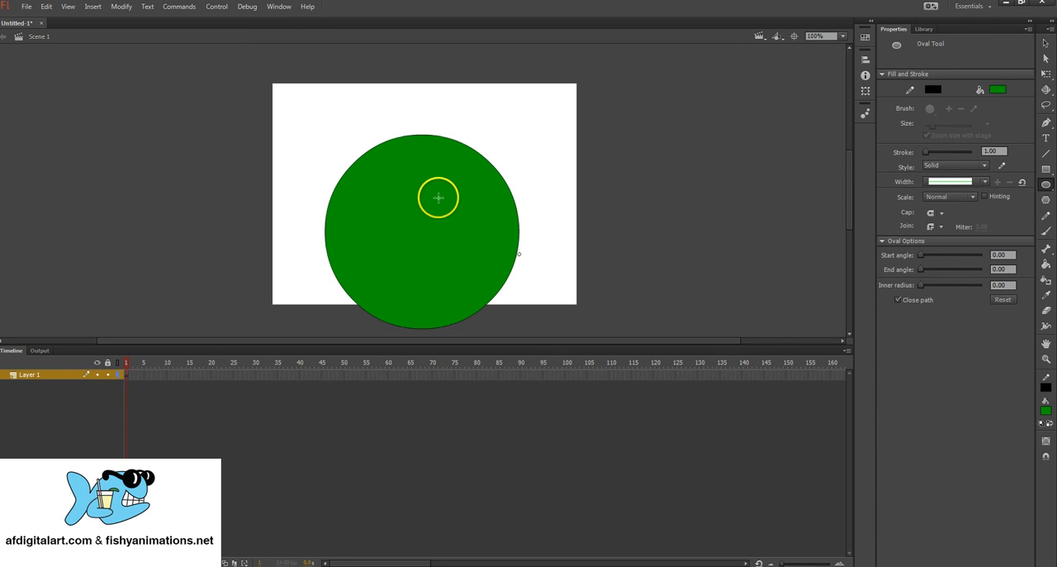
Step: Move only the circle's green fill off the right side of the stage to about X 489, Y 24, and select outline and fill separately
{"action": "left_click", "coordinate": [1045, 44]}
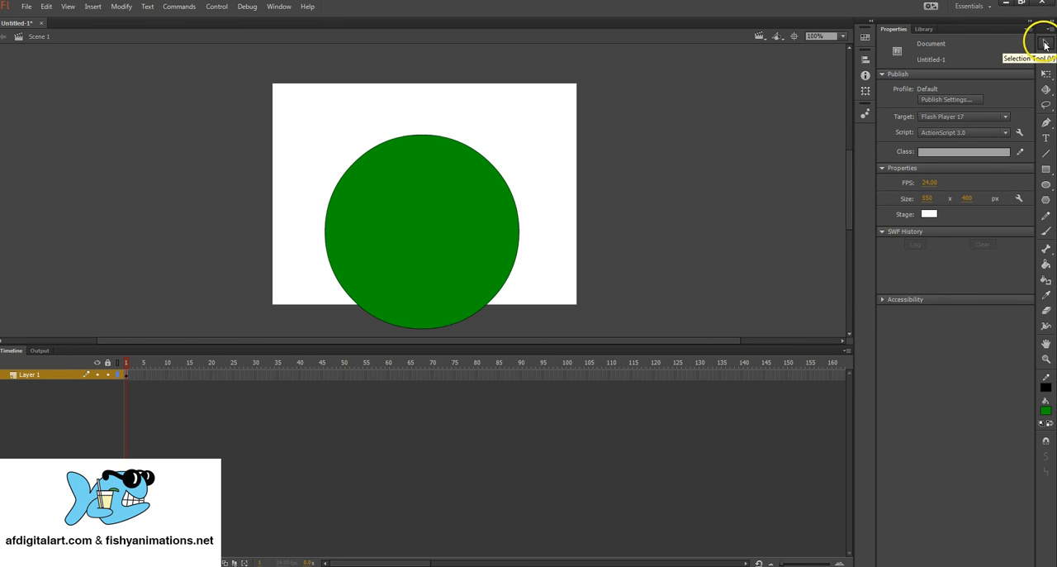
{"action": "left_click", "coordinate": [444, 218]}
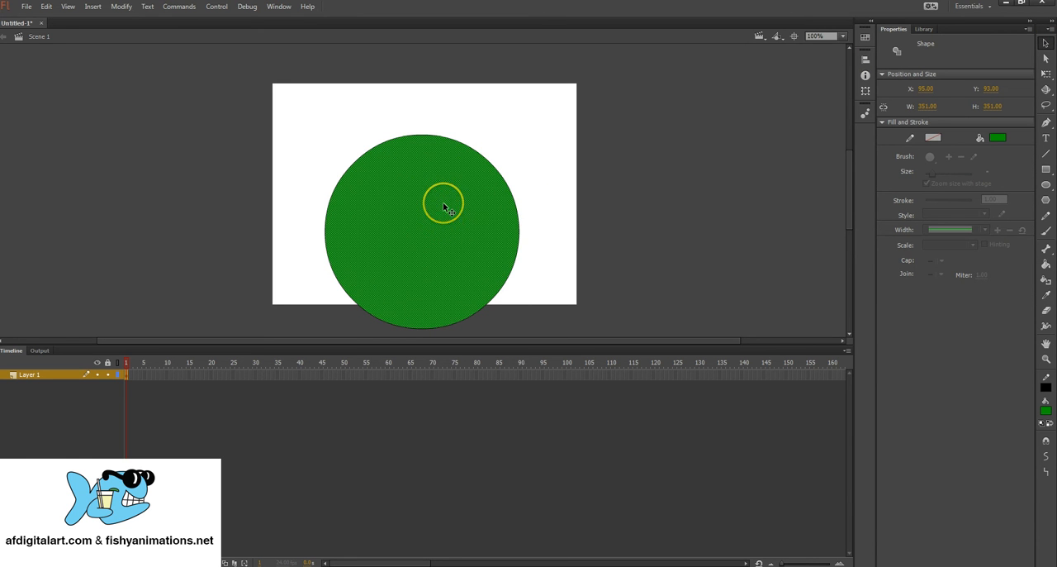
{"action": "left_click_drag", "start_coordinate": [416, 231], "coordinate": [628, 201]}
{"action": "left_click", "coordinate": [496, 170]}
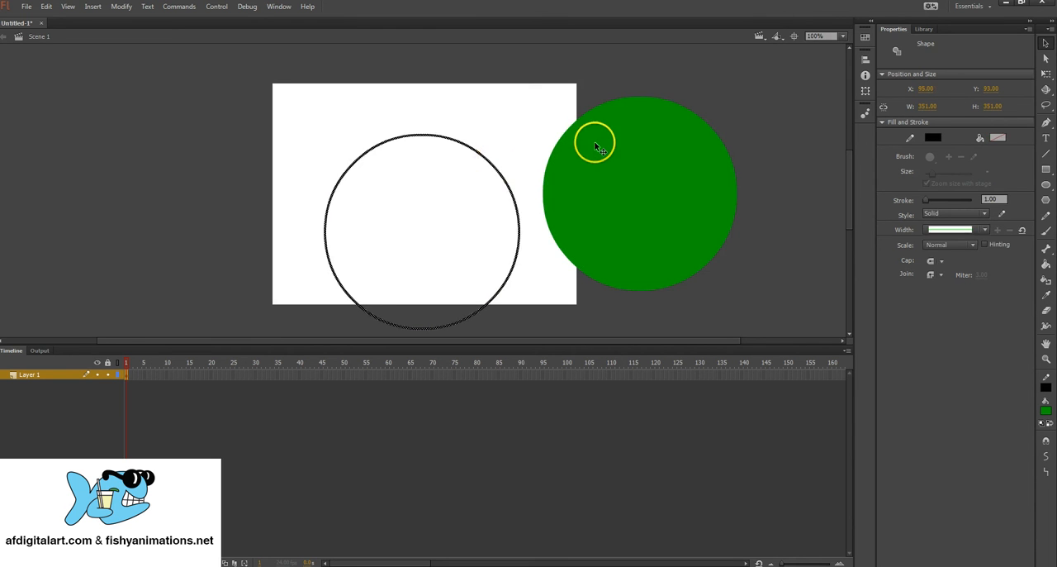
{"action": "left_click", "coordinate": [624, 159]}
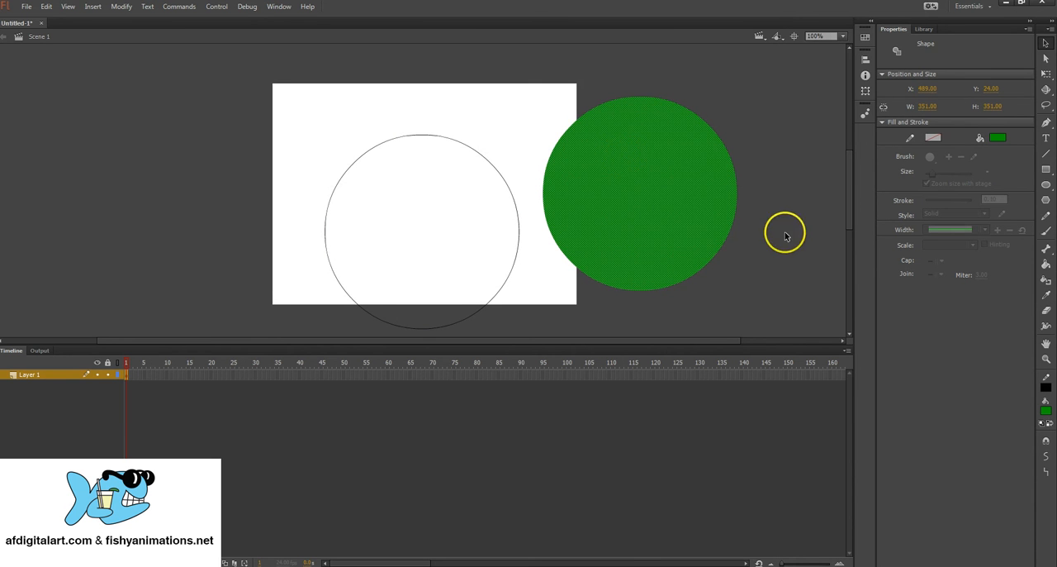
Step: Set the Oval tool's stroke colour to black and its fill colour to green
{"action": "left_click", "coordinate": [1046, 186]}
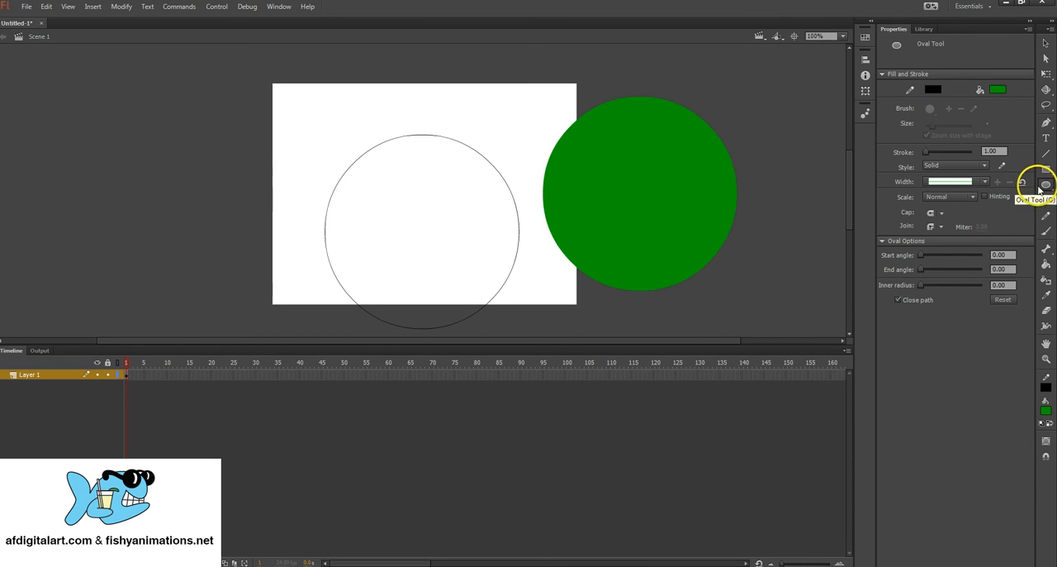
{"action": "left_click", "coordinate": [1047, 394]}
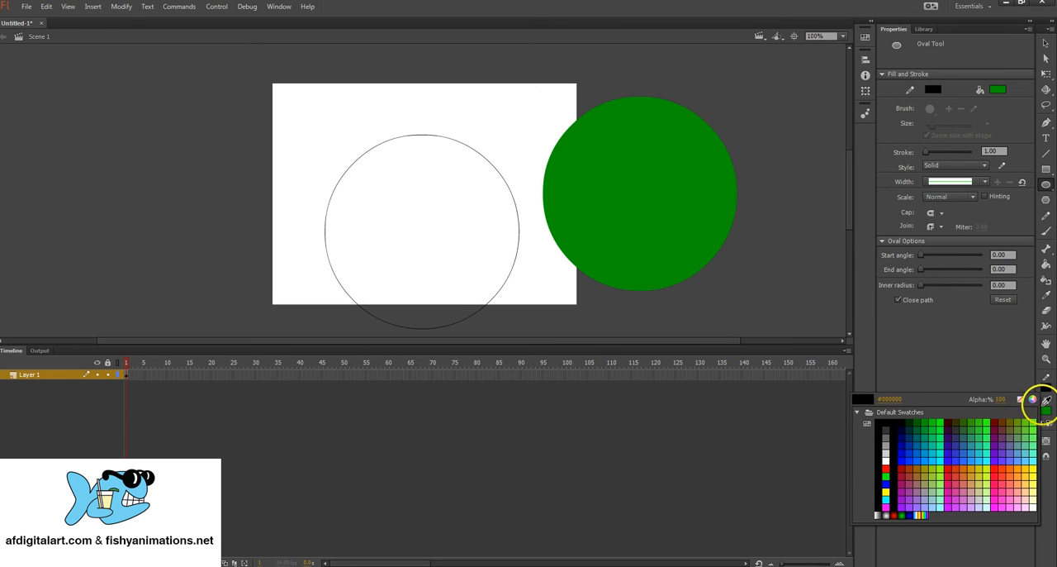
{"action": "left_click", "coordinate": [884, 420]}
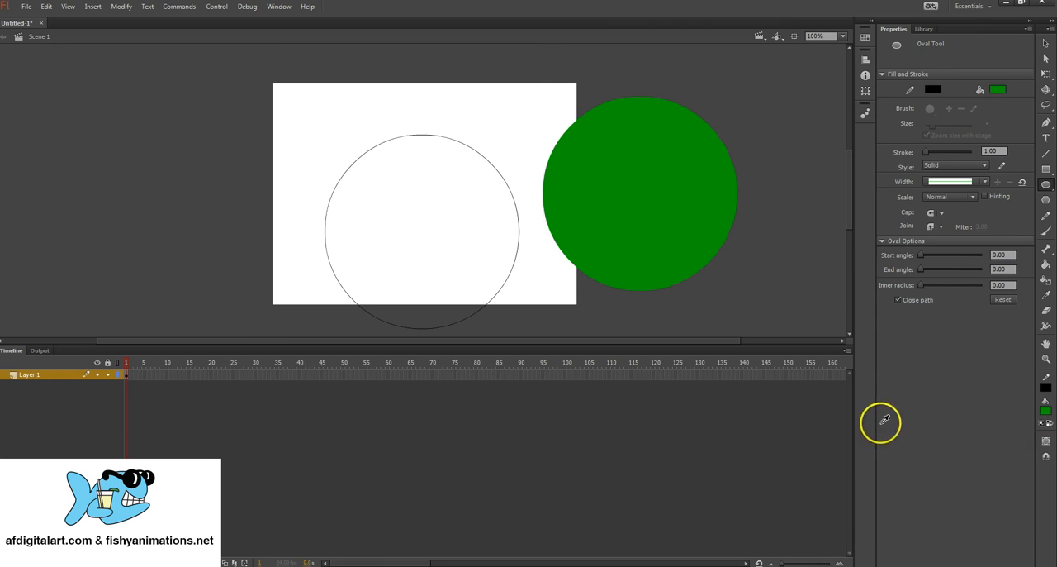
{"action": "left_click", "coordinate": [1046, 412]}
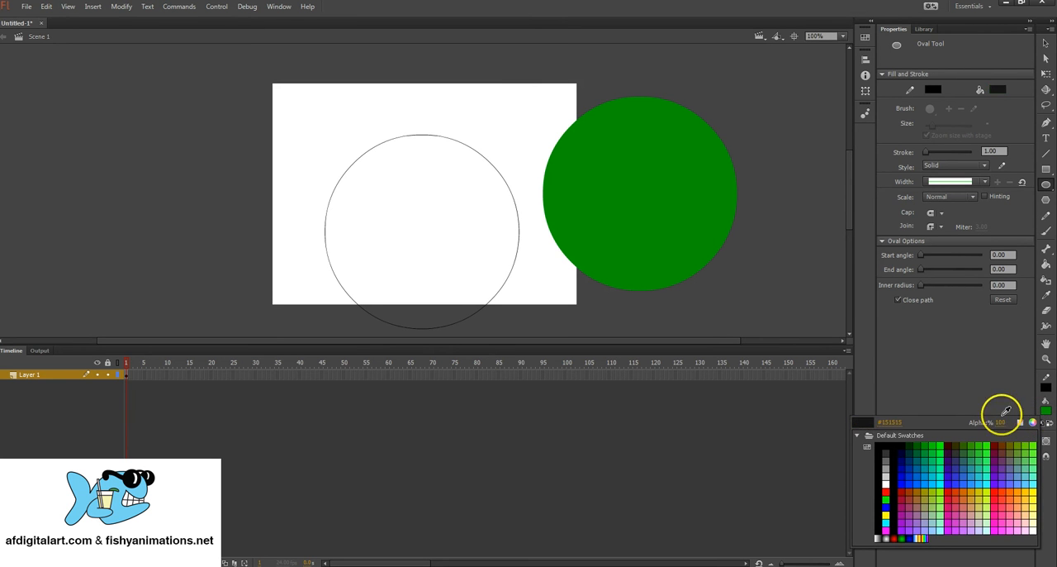
{"action": "left_click", "coordinate": [935, 454]}
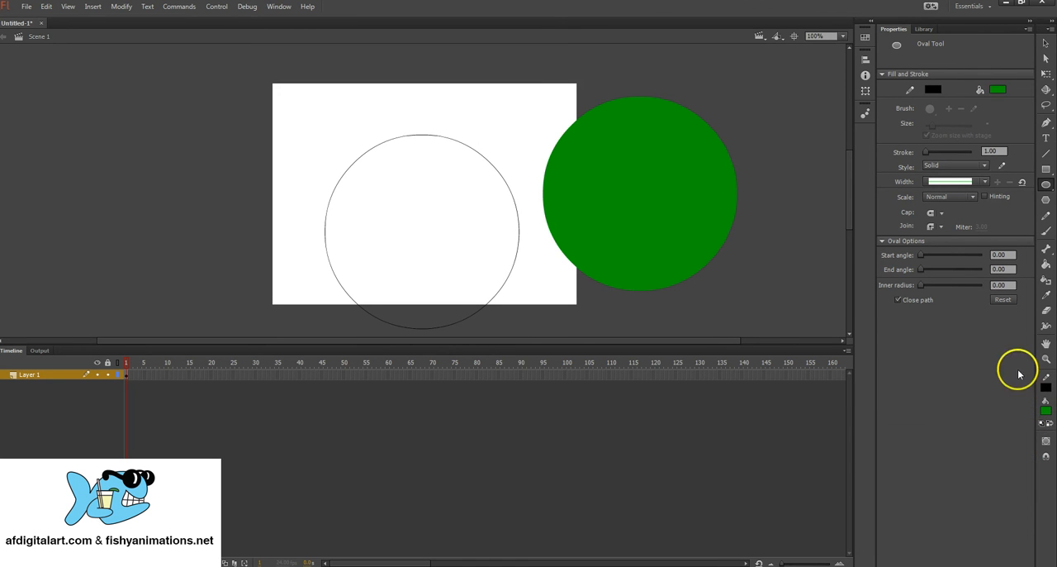
Step: Undo the move that separated the green fill from its outline
{"action": "left_click", "coordinate": [1046, 46]}
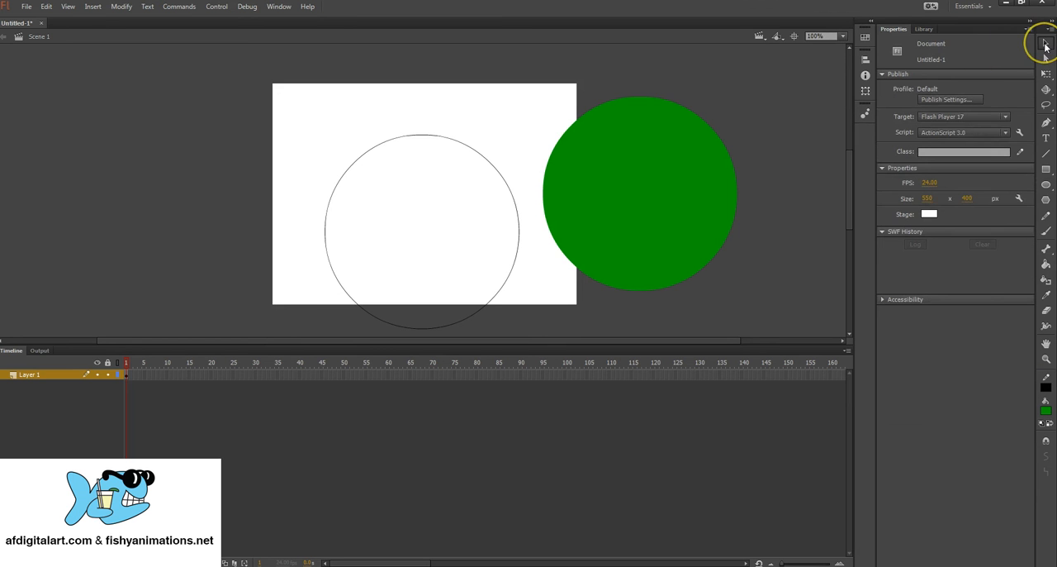
{"action": "left_click", "coordinate": [640, 174]}
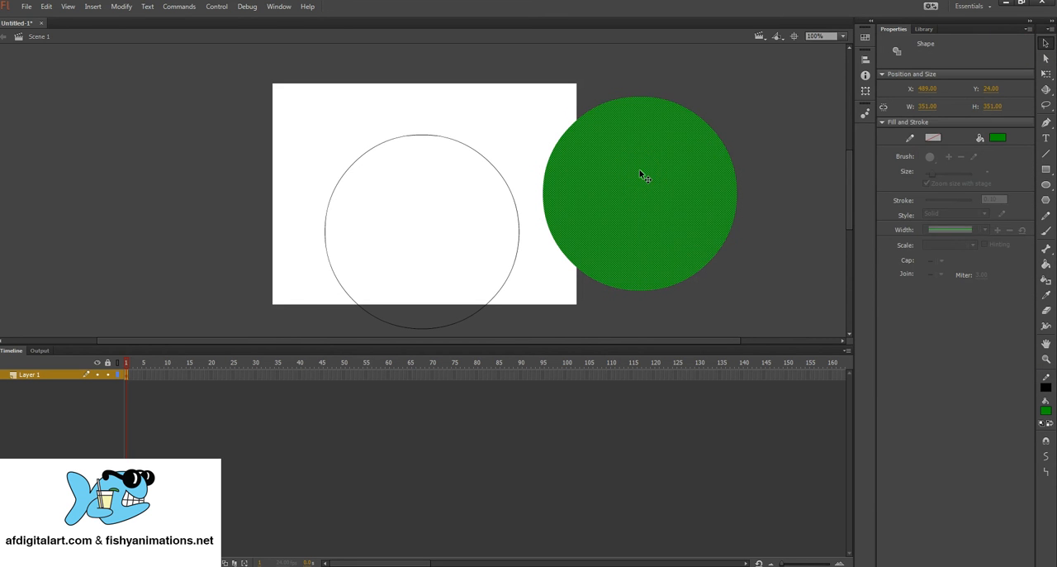
{"action": "key", "text": "Escape"}
{"action": "left_click", "coordinate": [640, 173]}
{"action": "key", "text": "ctrl+z"}
{"action": "key", "text": "ctrl+z"}
{"action": "key", "text": "ctrl+z"}
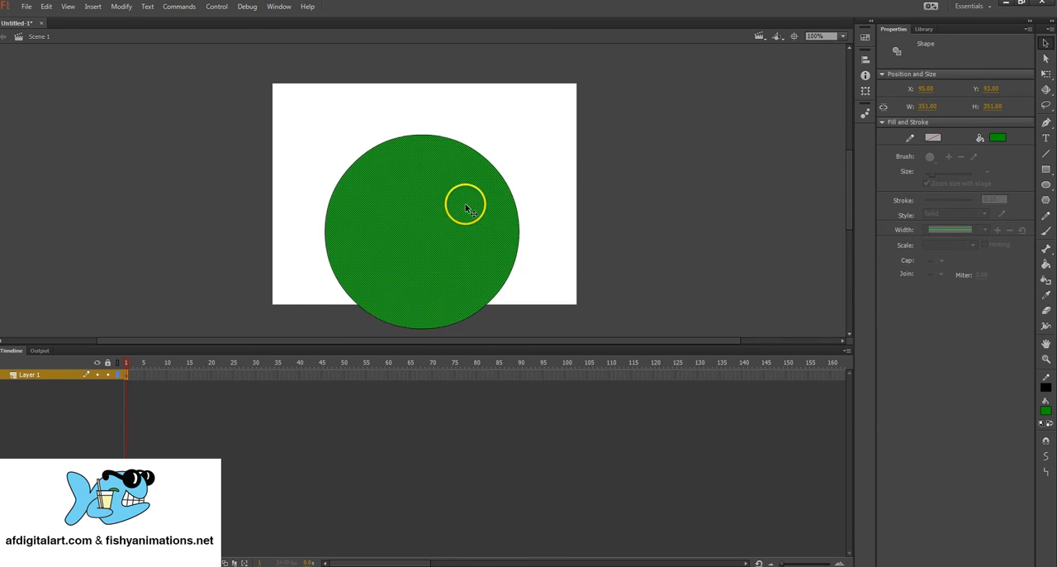
Step: Select the circle's fill and outline together and move the whole circle to about X 105, Y 27 on the stage
{"action": "double_click", "coordinate": [409, 228]}
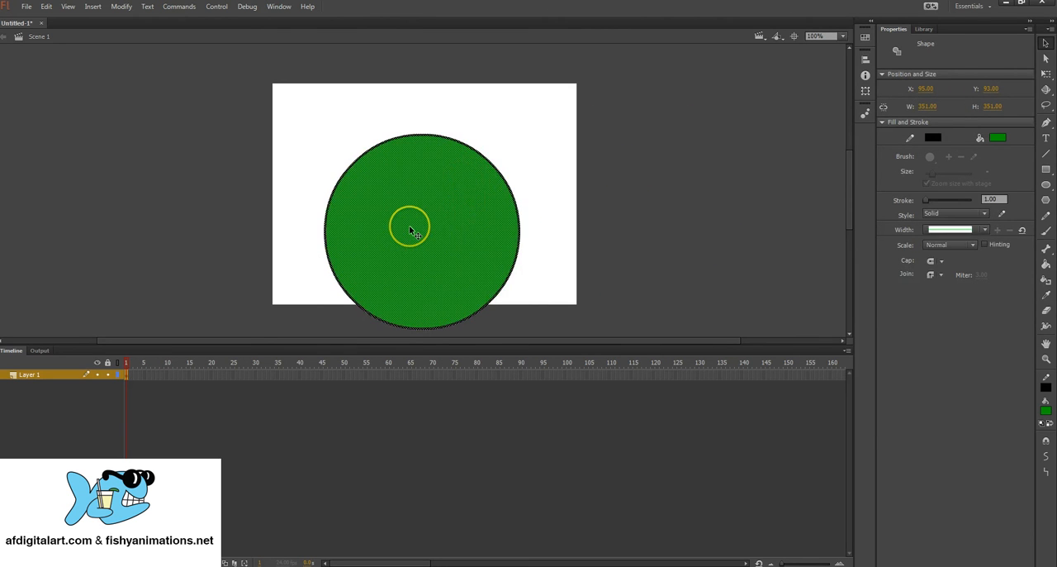
{"action": "left_click_drag", "start_coordinate": [416, 238], "coordinate": [424, 206]}
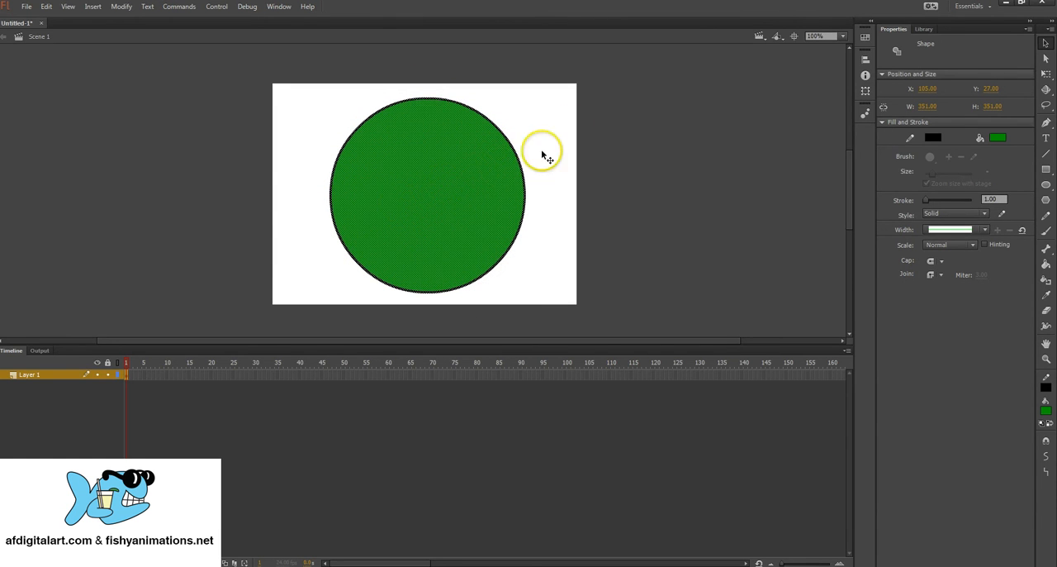
{"action": "left_click", "coordinate": [556, 126]}
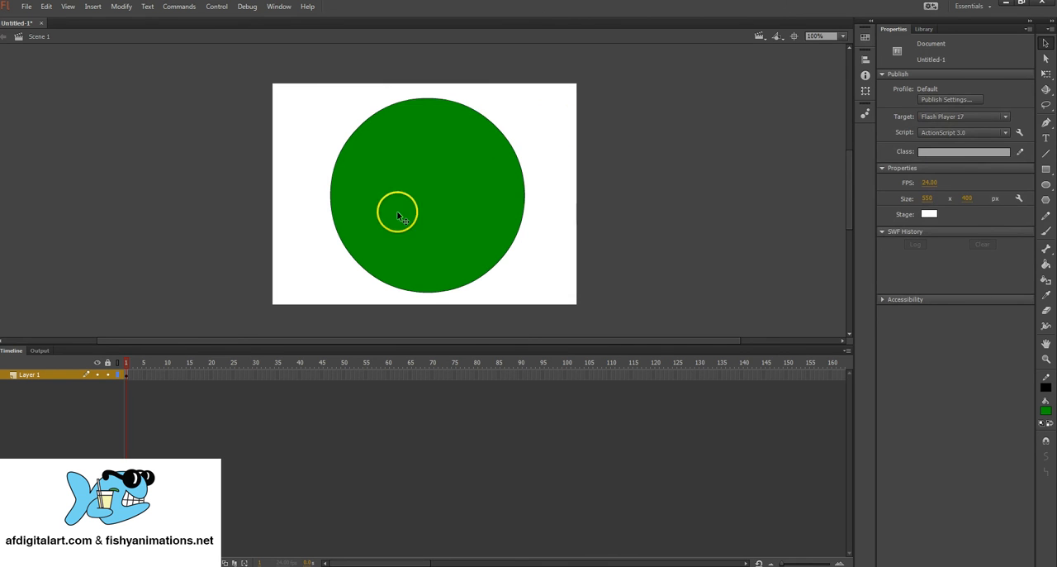
{"action": "double_click", "coordinate": [444, 183]}
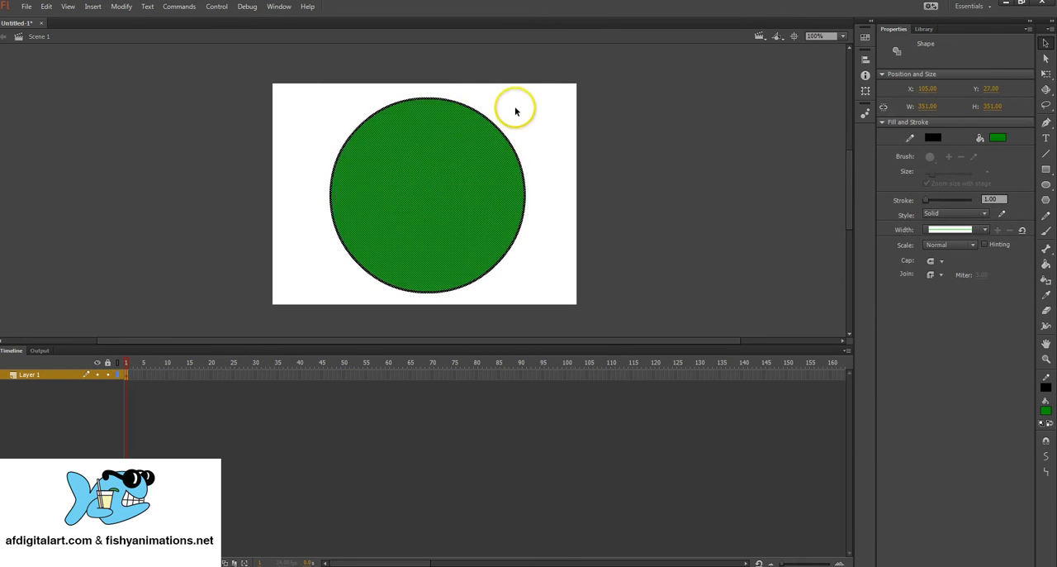
{"action": "left_click", "coordinate": [545, 121]}
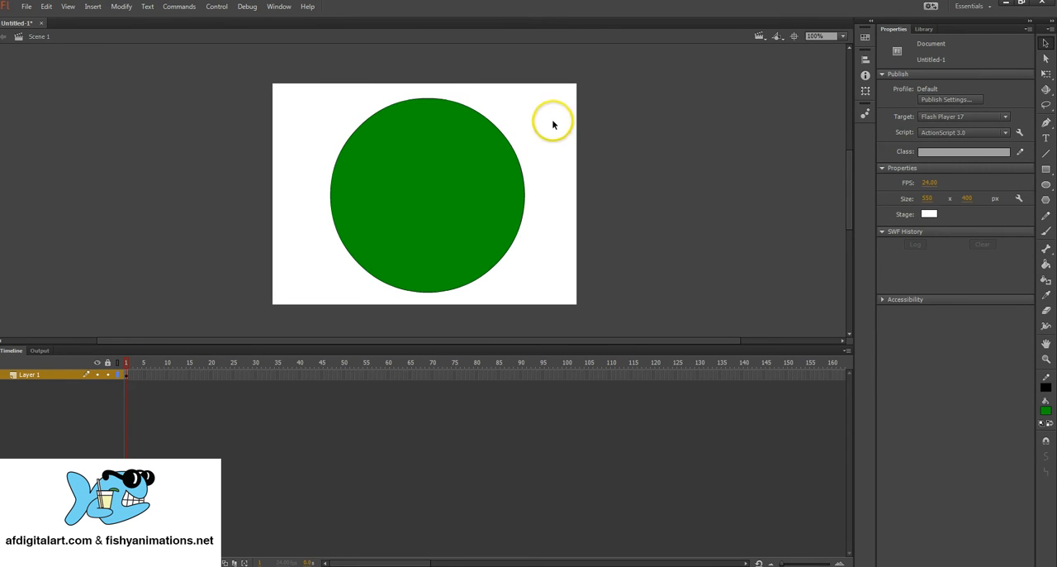
Step: Move the green fill off the stage's left side to about X -340, Y 63, and shift the outline to about X 146, Y 24
{"action": "left_click", "coordinate": [435, 170]}
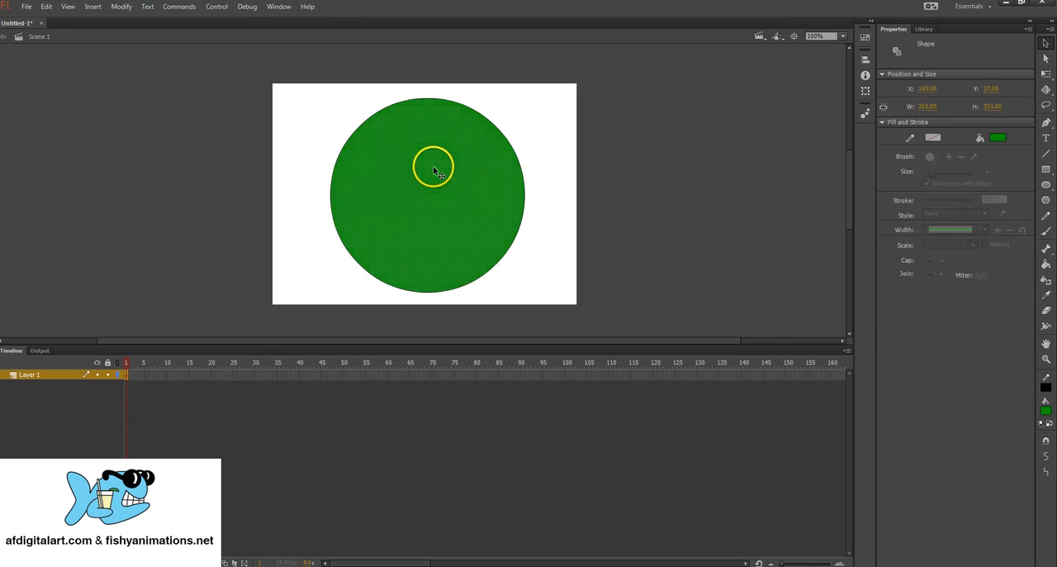
{"action": "mouse_move", "coordinate": [447, 167]}
{"action": "left_mouse_down"}
{"action": "mouse_move", "coordinate": [438, 157]}
{"action": "mouse_move", "coordinate": [369, 165]}
{"action": "mouse_move", "coordinate": [187, 135]}
{"action": "mouse_move", "coordinate": [188, 190]}
{"action": "left_mouse_up"}
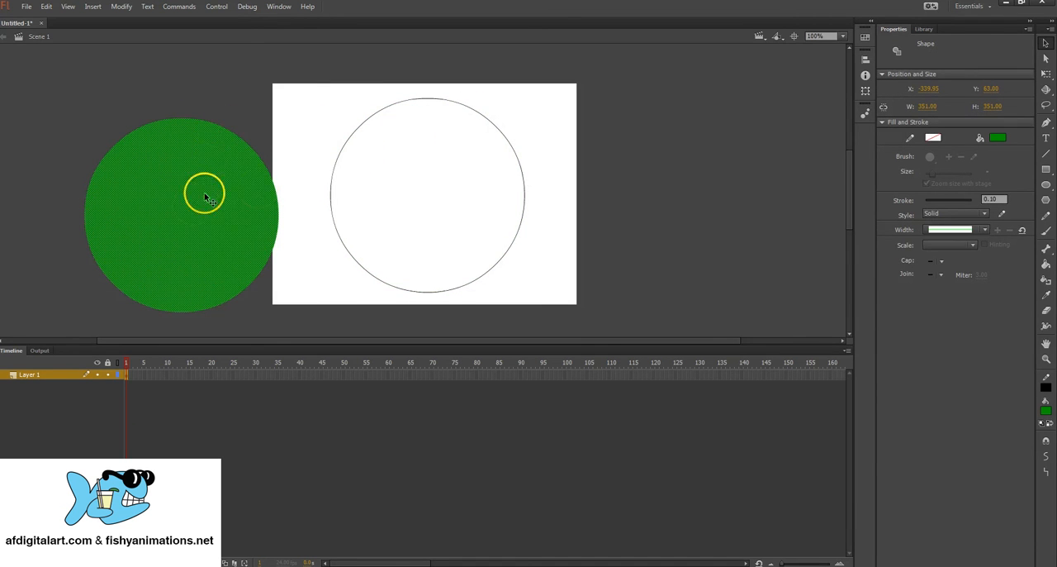
{"action": "left_click", "coordinate": [490, 121]}
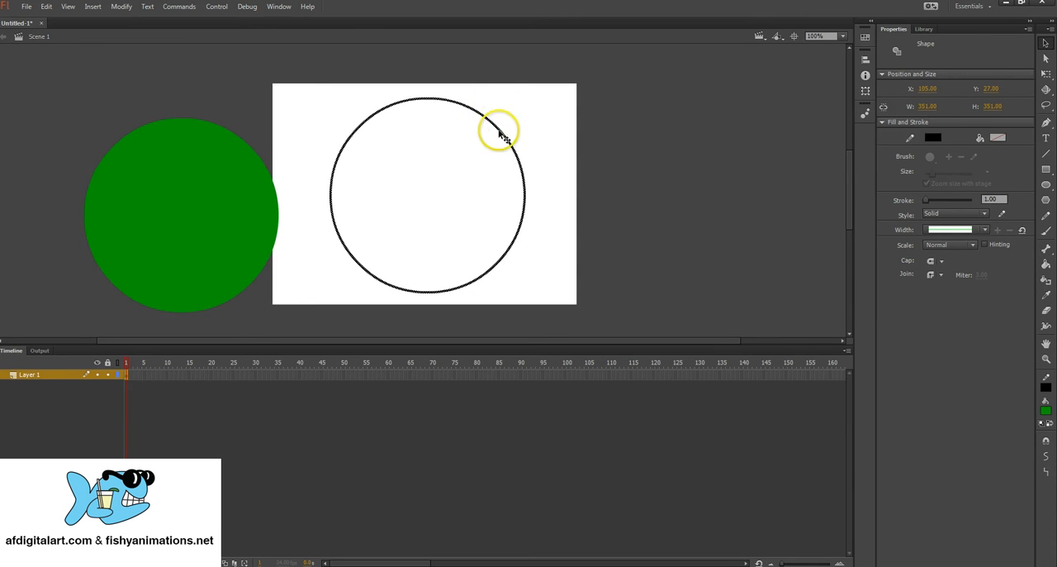
{"action": "mouse_move", "coordinate": [499, 132]}
{"action": "left_mouse_down"}
{"action": "mouse_move", "coordinate": [545, 113]}
{"action": "mouse_move", "coordinate": [514, 130]}
{"action": "mouse_move", "coordinate": [533, 130]}
{"action": "left_mouse_up"}
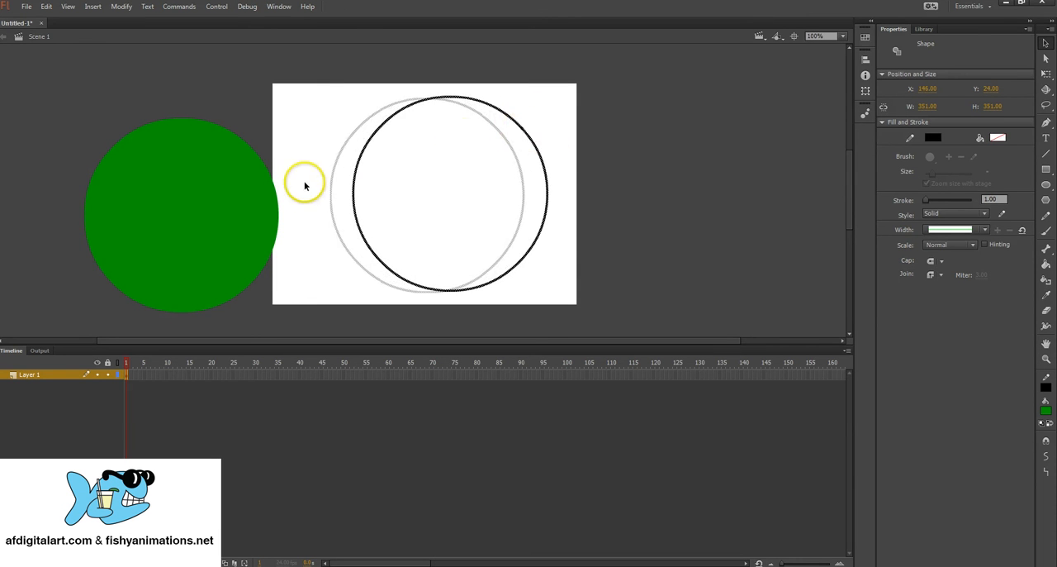
Step: Undo the separate moves of the outline and the green fill, and leave the reunited circle deselected
{"action": "left_click", "coordinate": [327, 156]}
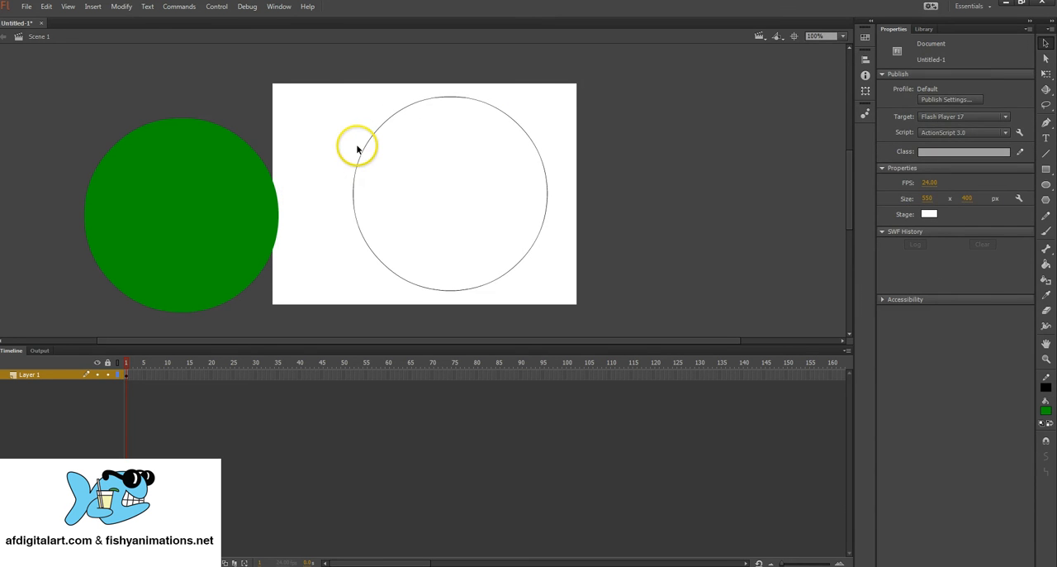
{"action": "key", "text": "ctrl+z"}
{"action": "key", "text": "ctrl+z"}
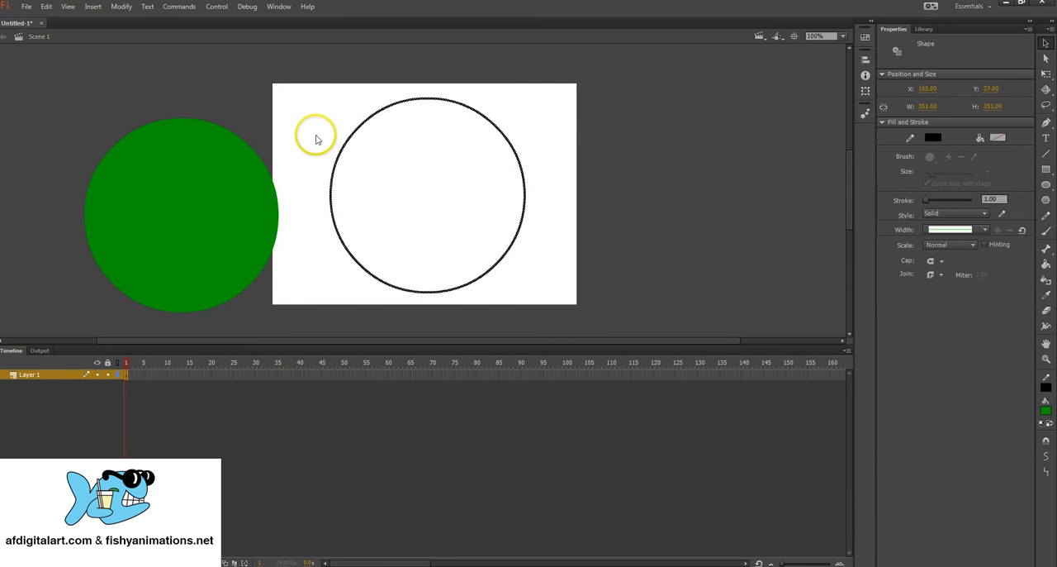
{"action": "key", "text": "ctrl+z"}
{"action": "key", "text": "ctrl+z"}
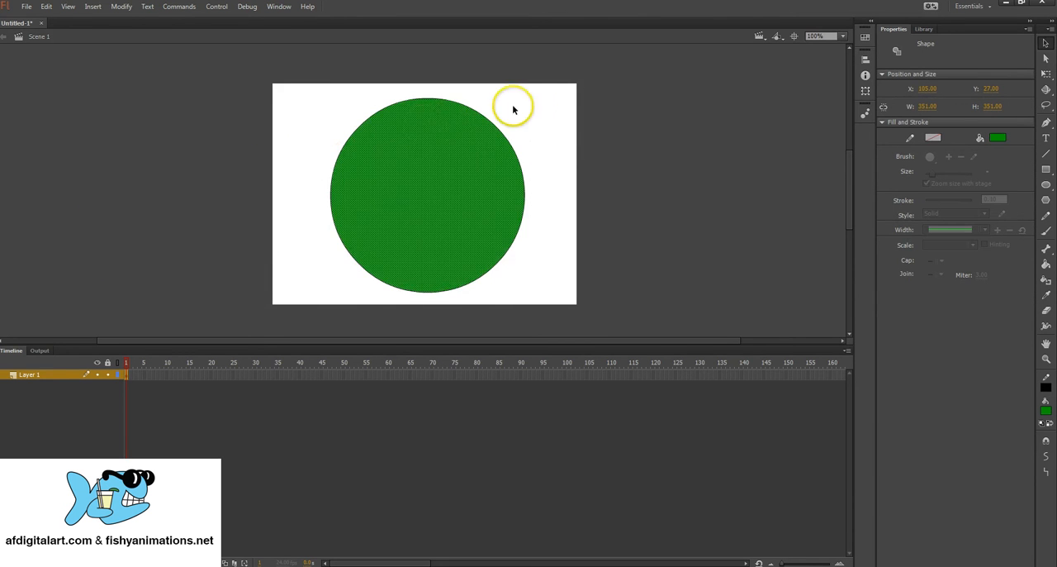
{"action": "left_click", "coordinate": [542, 142]}
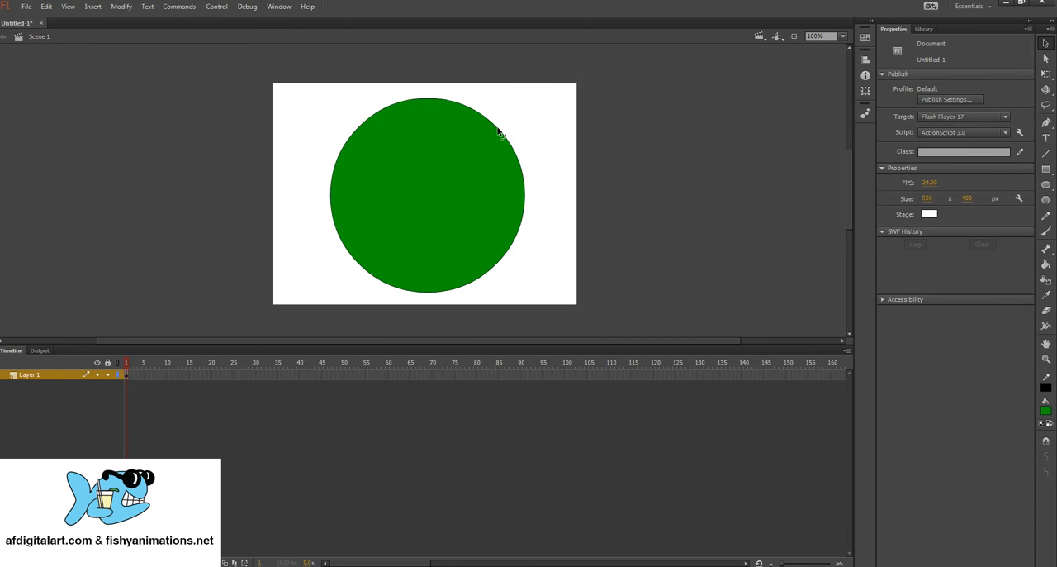
Step: Bend the circle's upper-right edge inward into a crescent and move its green fill off the stage's left side to about X -245, Y 50
{"action": "left_click_drag", "start_coordinate": [487, 140], "coordinate": [388, 241]}
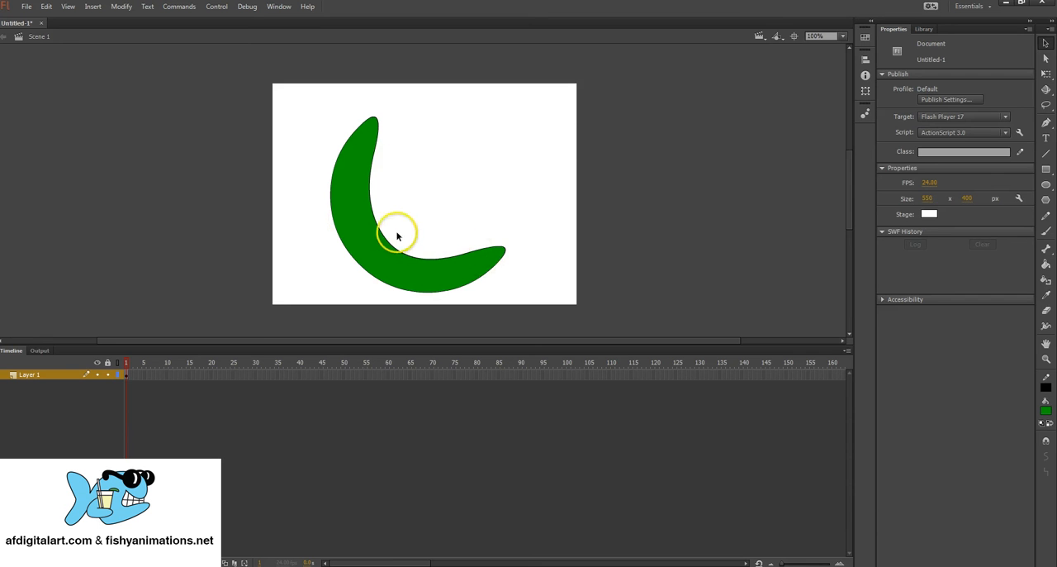
{"action": "left_click", "coordinate": [382, 257]}
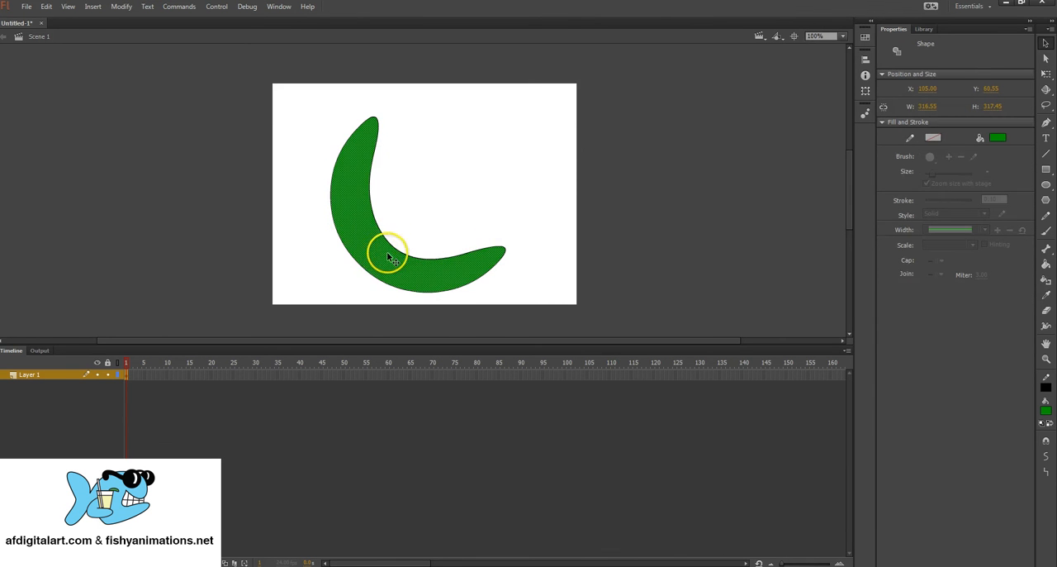
{"action": "left_click_drag", "start_coordinate": [388, 259], "coordinate": [243, 259]}
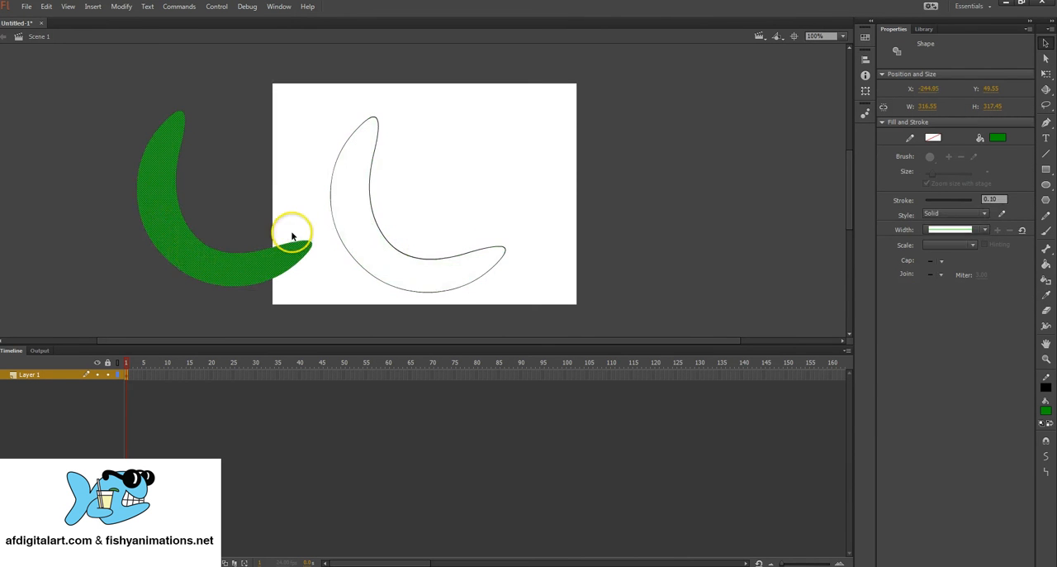
{"action": "left_click", "coordinate": [412, 259]}
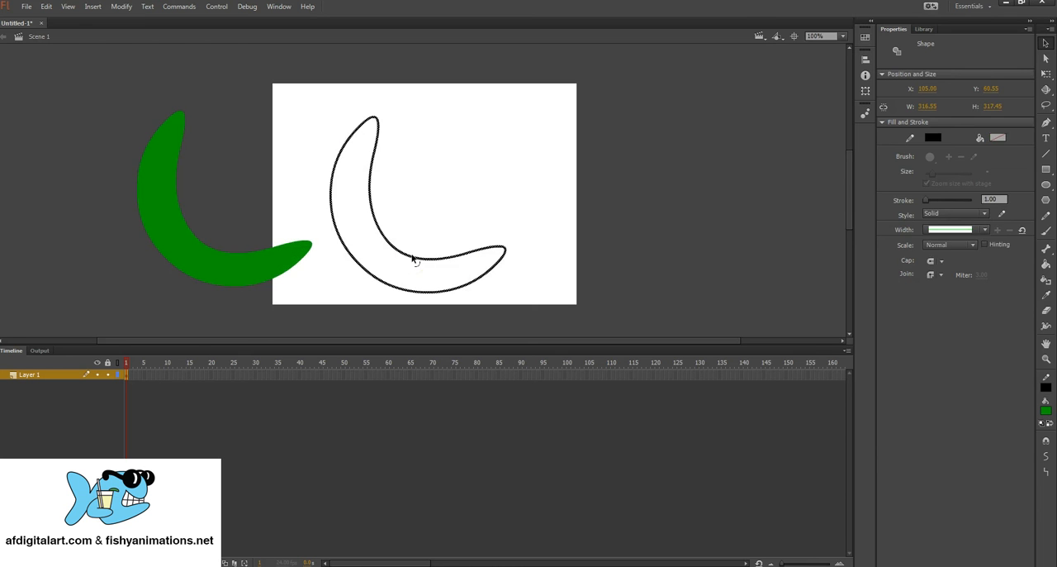
{"action": "left_click", "coordinate": [425, 215]}
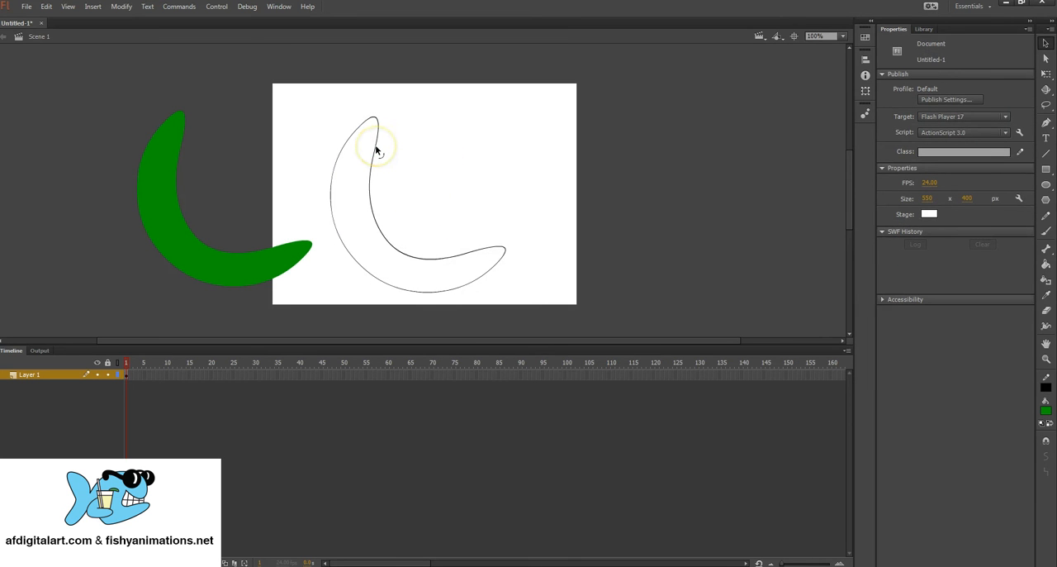
Step: Reshape the crescent outline by pulling its upper inner edge rightward and swinging the inner corner anchor's handle with the Subselection tool
{"action": "mouse_move", "coordinate": [376, 150]}
{"action": "left_mouse_down"}
{"action": "mouse_move", "coordinate": [477, 156]}
{"action": "mouse_move", "coordinate": [437, 146]}
{"action": "mouse_move", "coordinate": [389, 111]}
{"action": "mouse_move", "coordinate": [356, 149]}
{"action": "mouse_move", "coordinate": [387, 206]}
{"action": "mouse_move", "coordinate": [467, 156]}
{"action": "mouse_move", "coordinate": [379, 135]}
{"action": "mouse_move", "coordinate": [442, 128]}
{"action": "mouse_move", "coordinate": [389, 135]}
{"action": "mouse_move", "coordinate": [396, 197]}
{"action": "mouse_move", "coordinate": [408, 168]}
{"action": "mouse_move", "coordinate": [394, 141]}
{"action": "left_mouse_up"}
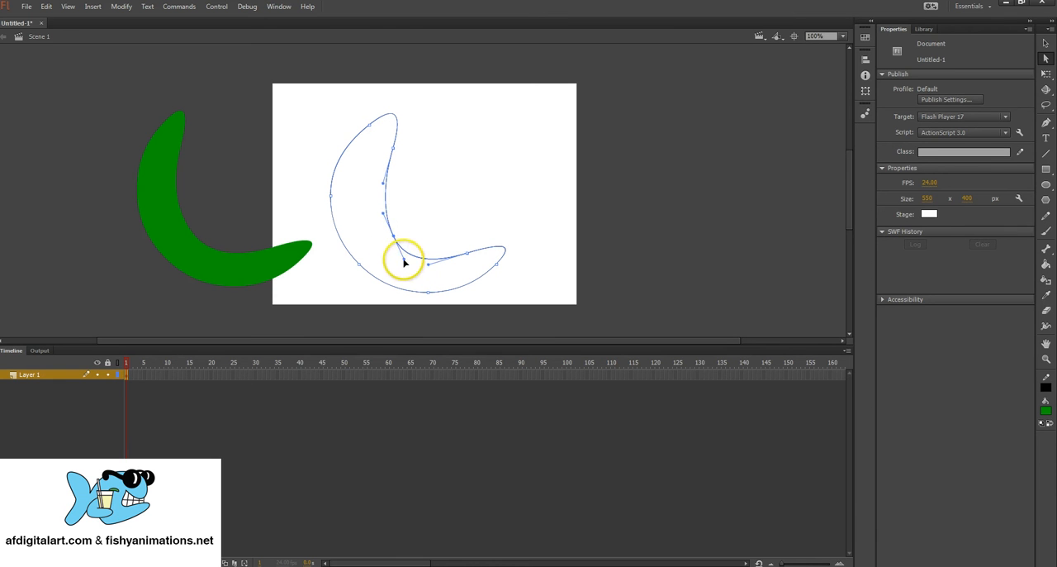
{"action": "mouse_move", "coordinate": [404, 261]}
{"action": "left_mouse_down"}
{"action": "mouse_move", "coordinate": [420, 213]}
{"action": "mouse_move", "coordinate": [401, 264]}
{"action": "mouse_move", "coordinate": [380, 250]}
{"action": "mouse_move", "coordinate": [404, 257]}
{"action": "left_mouse_up"}
{"action": "mouse_move", "coordinate": [429, 219]}
{"action": "left_mouse_down"}
{"action": "mouse_move", "coordinate": [432, 208]}
{"action": "mouse_move", "coordinate": [426, 224]}
{"action": "left_mouse_up"}
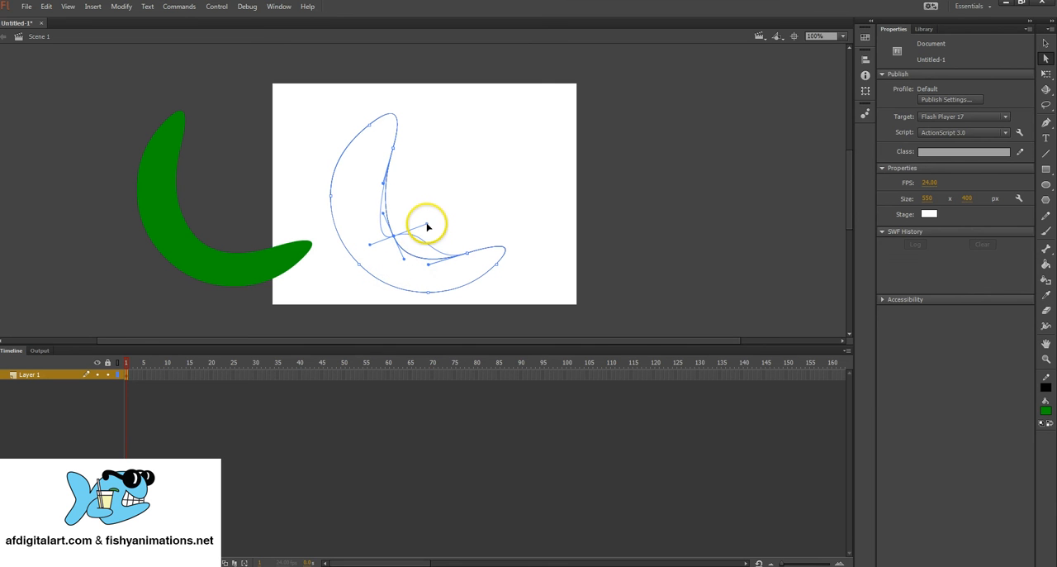
Step: Reshape the green fill with the Subselection tool by moving the anchor near its right tip down and left and adjusting its handle
{"action": "left_click", "coordinate": [299, 248]}
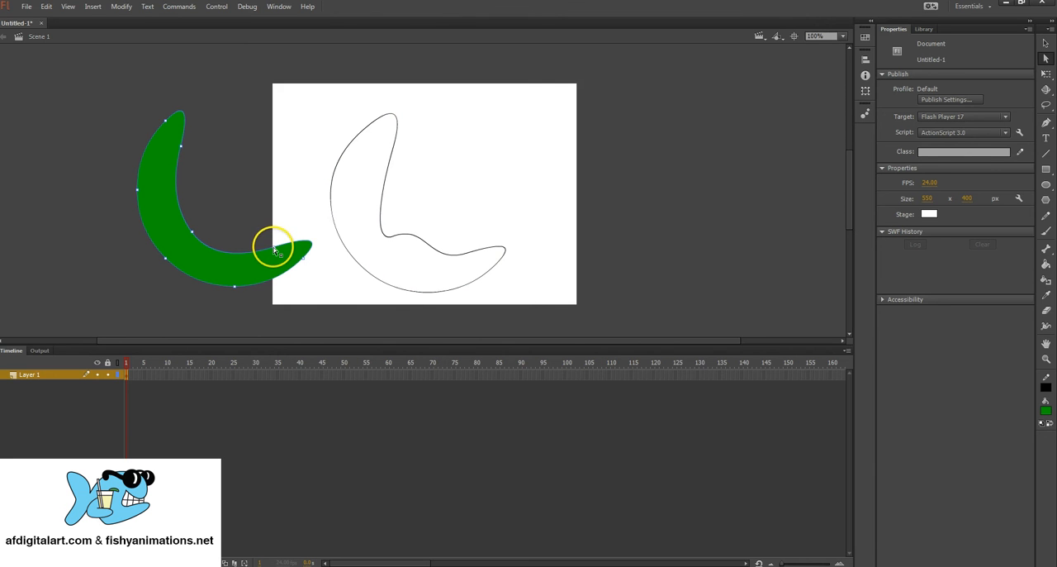
{"action": "left_click_drag", "start_coordinate": [274, 247], "coordinate": [248, 263]}
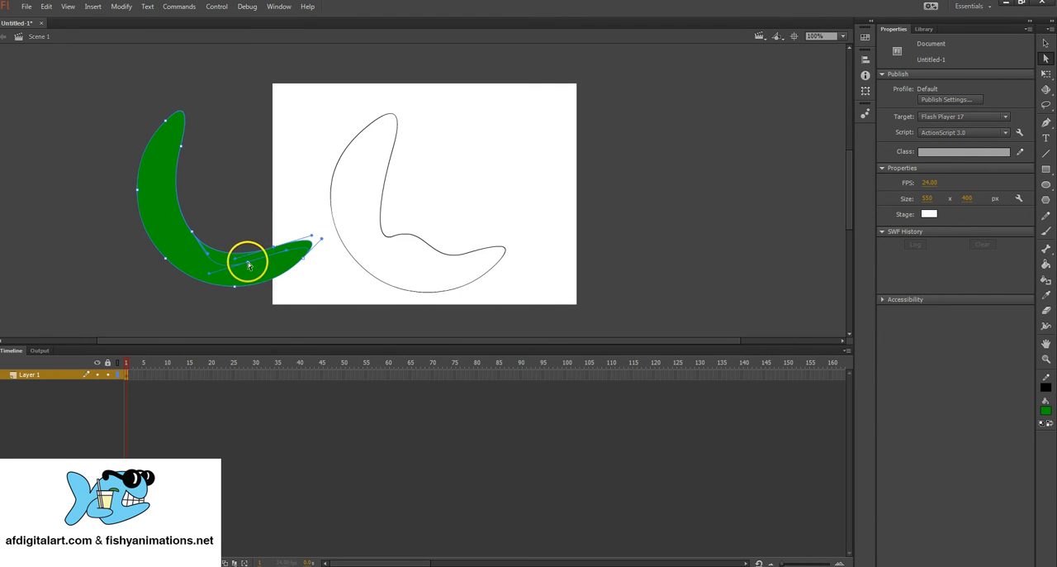
{"action": "left_click", "coordinate": [208, 274]}
{"action": "left_click_drag", "start_coordinate": [210, 276], "coordinate": [267, 278]}
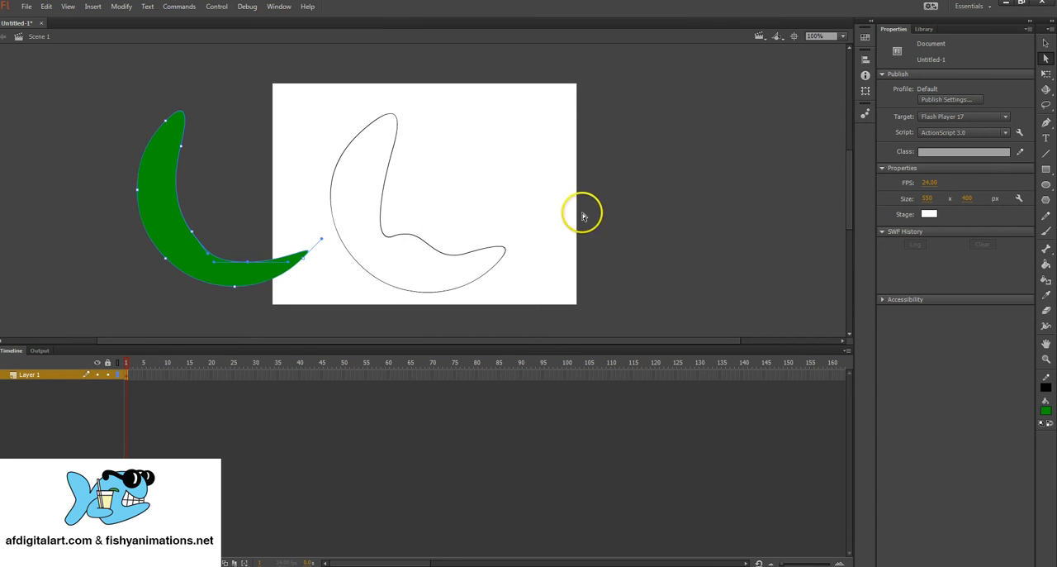
Step: Select the green fill and the outline together with the Selection tool by enclosing both shapes, and deselect them
{"action": "left_click", "coordinate": [1044, 43]}
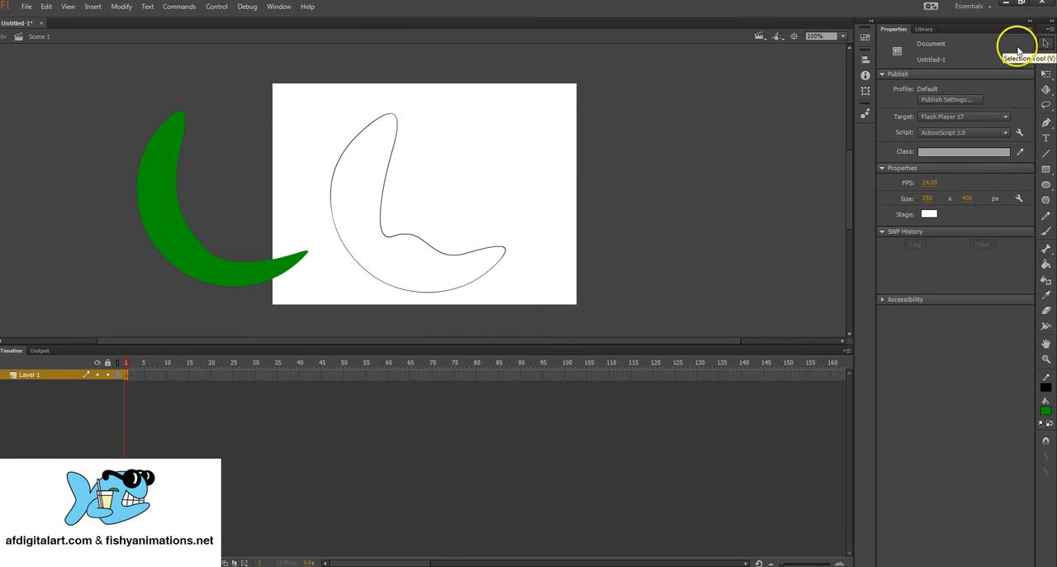
{"action": "left_click", "coordinate": [162, 152]}
{"action": "left_click_drag", "start_coordinate": [143, 96], "coordinate": [537, 304]}
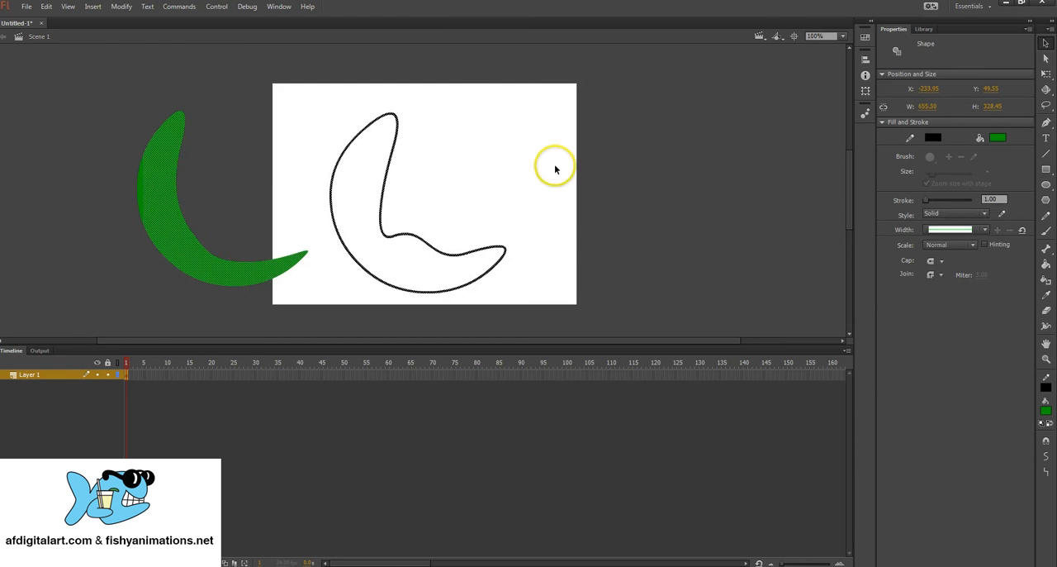
{"action": "left_click_drag", "start_coordinate": [86, 74], "coordinate": [568, 305]}
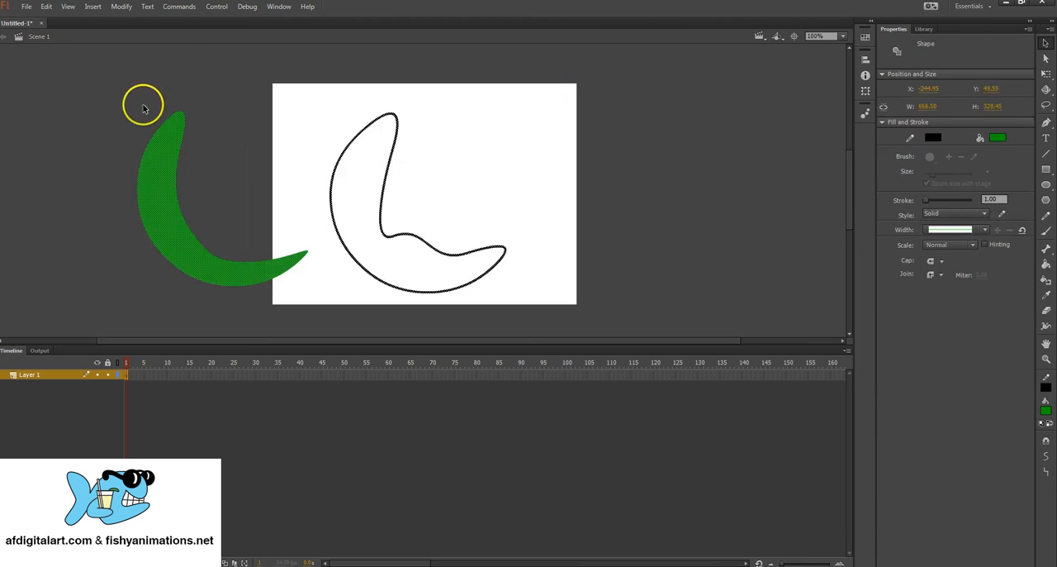
{"action": "left_click", "coordinate": [165, 91]}
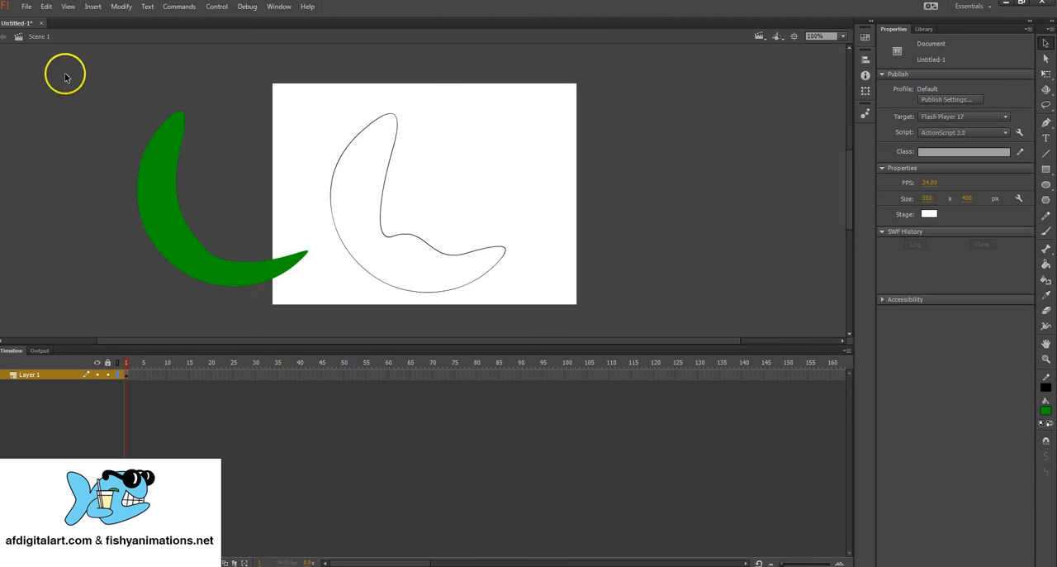
Step: Delete the upper part of the fill and outline, and clear the remaining pieces from the stage
{"action": "left_click_drag", "start_coordinate": [66, 74], "coordinate": [472, 196]}
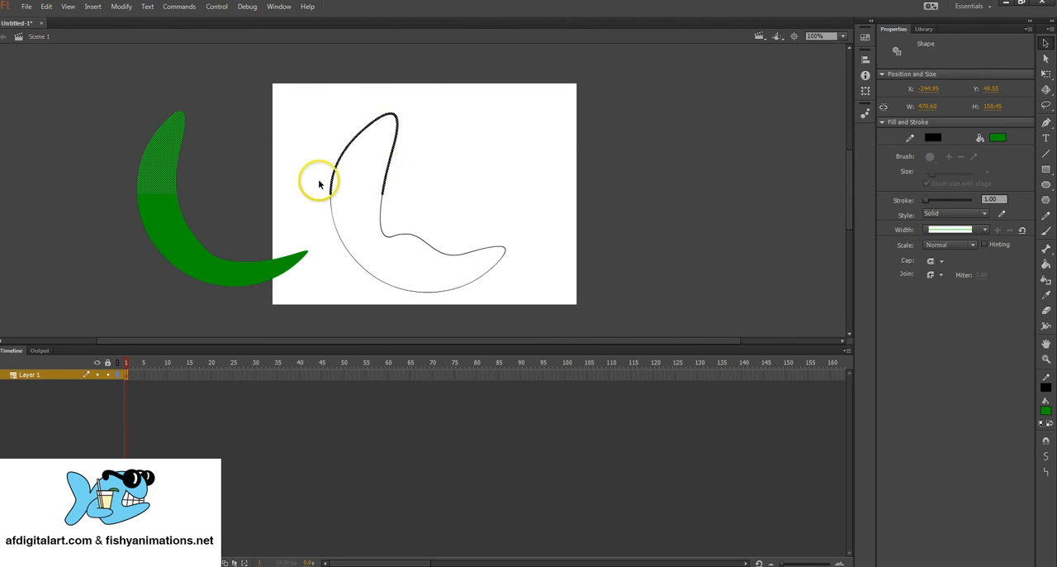
{"action": "key", "text": "Delete"}
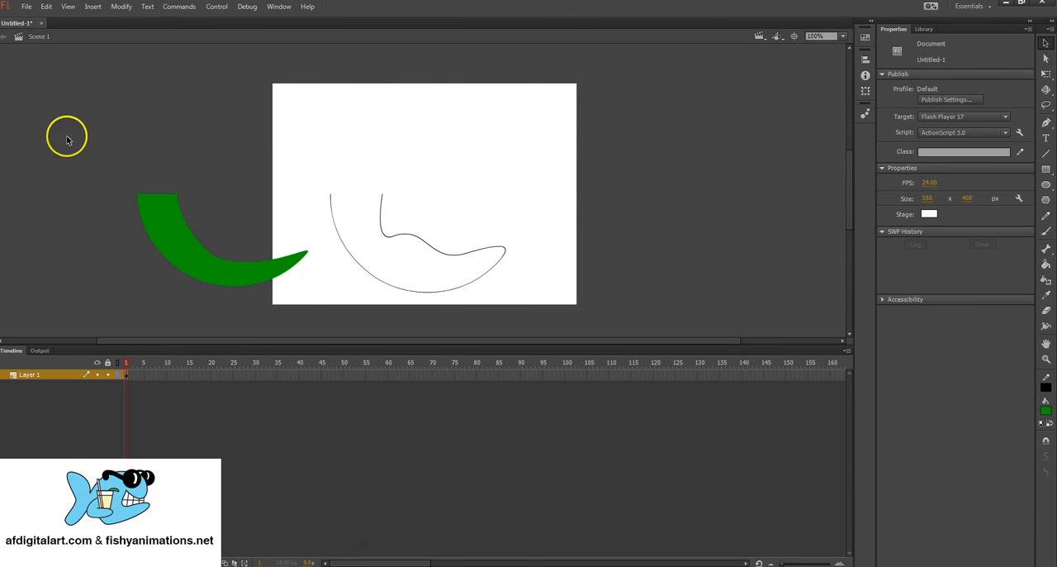
{"action": "mouse_move", "coordinate": [67, 136]}
{"action": "left_mouse_down"}
{"action": "mouse_move", "coordinate": [603, 228]}
{"action": "mouse_move", "coordinate": [628, 243]}
{"action": "mouse_move", "coordinate": [604, 319]}
{"action": "mouse_move", "coordinate": [505, 308]}
{"action": "mouse_move", "coordinate": [529, 318]}
{"action": "left_mouse_up"}
{"action": "key", "text": "Delete"}
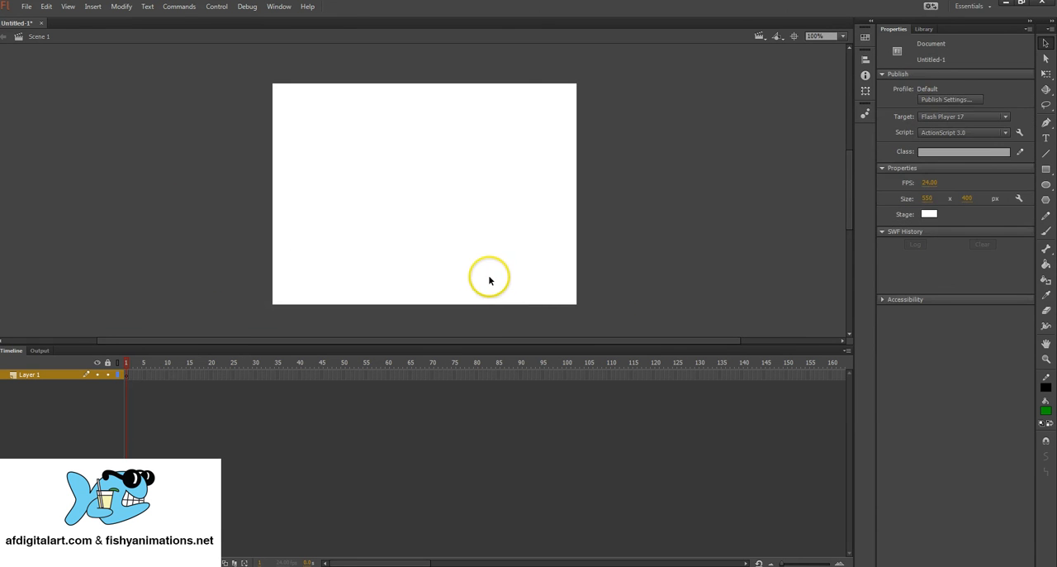
Step: Set the Oval tool's fill colour to red and turn on Object Drawing mode
{"action": "left_click", "coordinate": [1047, 185]}
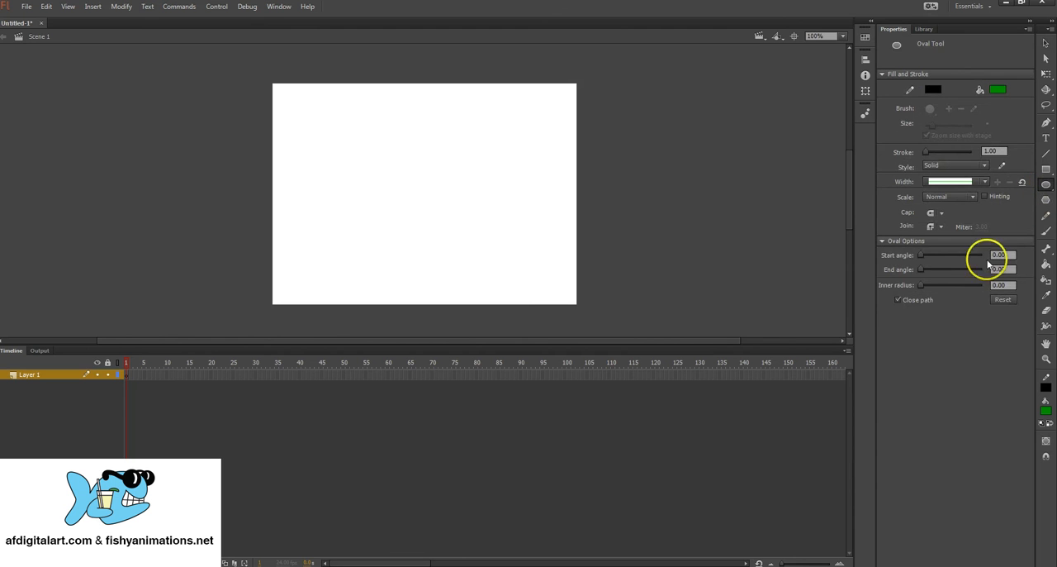
{"action": "left_click", "coordinate": [1045, 413]}
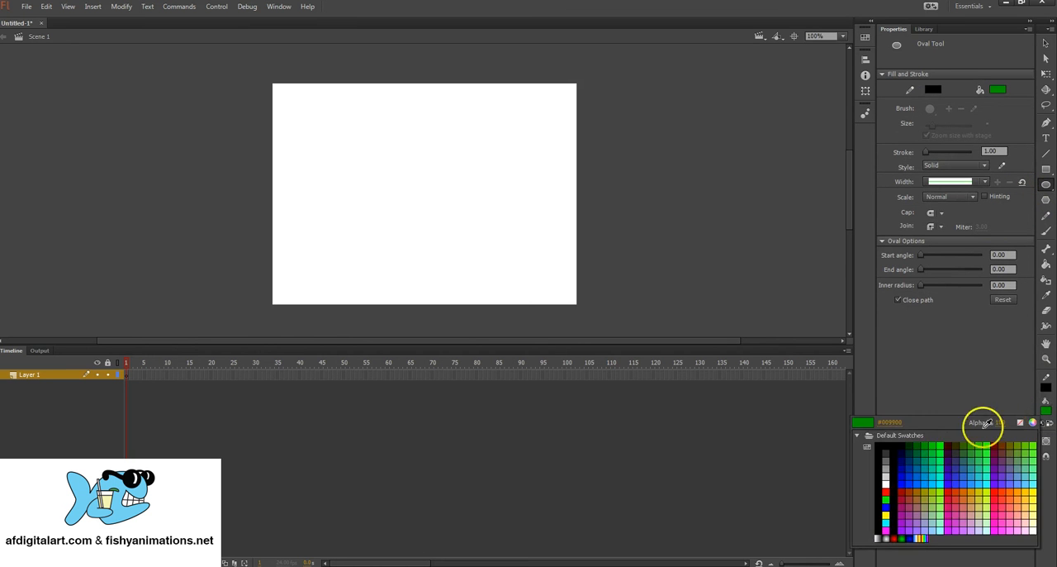
{"action": "left_click", "coordinate": [888, 492]}
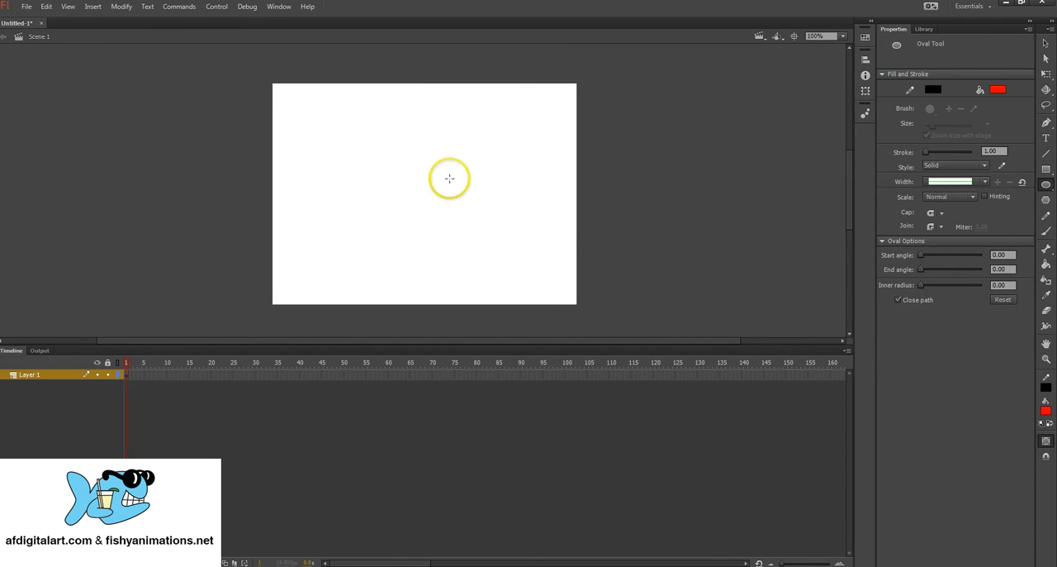
Step: Draw a red circle about 359 px in diameter as a drawing object and move it to about X 108, Y 30
{"action": "mouse_move", "coordinate": [338, 123]}
{"action": "left_mouse_down"}
{"action": "mouse_move", "coordinate": [515, 243]}
{"action": "mouse_move", "coordinate": [533, 281]}
{"action": "left_mouse_up"}
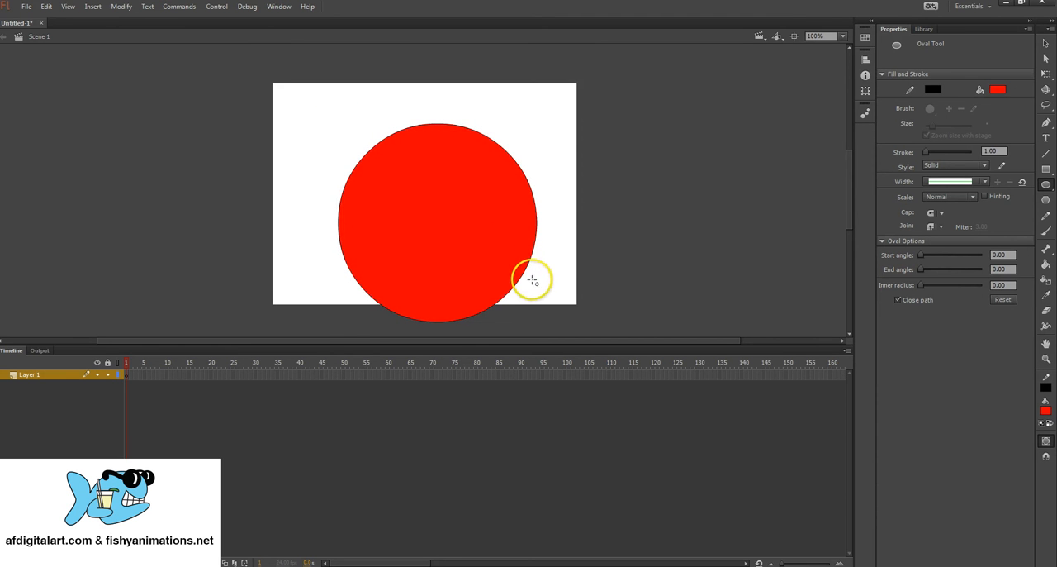
{"action": "left_click", "coordinate": [468, 230]}
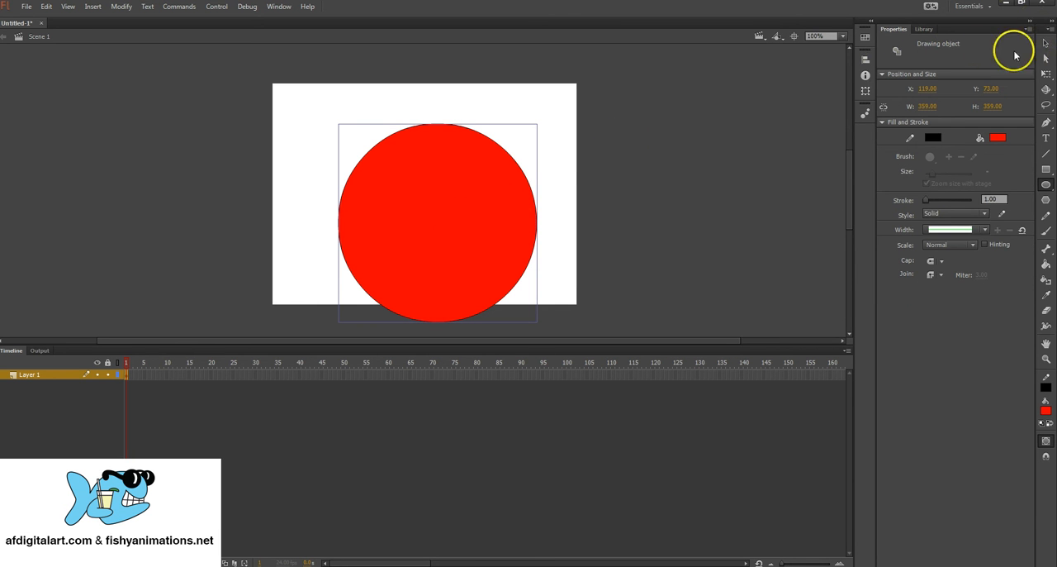
{"action": "left_click_drag", "start_coordinate": [481, 194], "coordinate": [474, 166]}
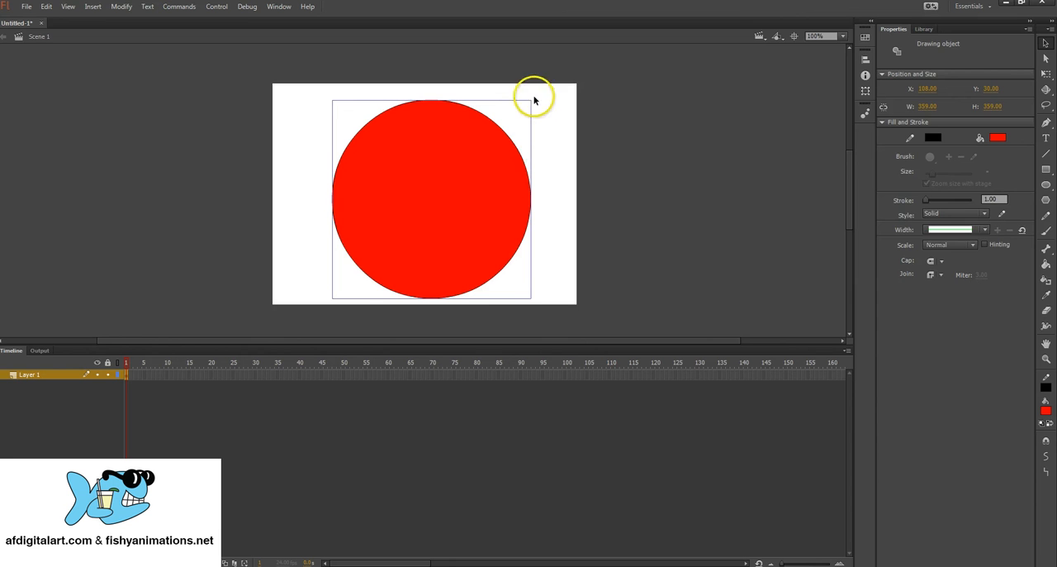
{"action": "left_click", "coordinate": [551, 117]}
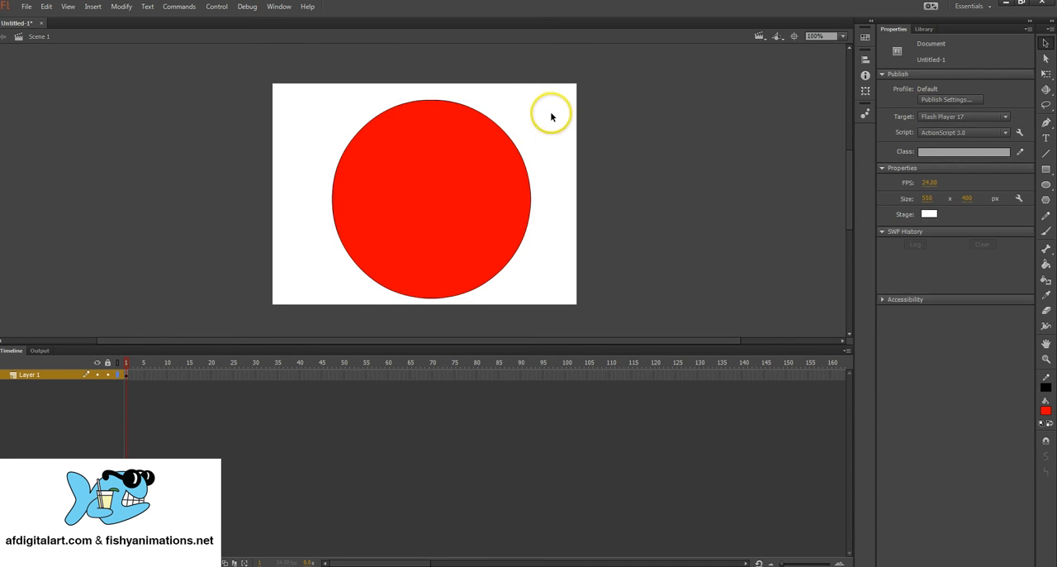
Step: Select the red circle object and move it around the stage, leaving it at about X 110, Y 27
{"action": "left_click", "coordinate": [447, 188]}
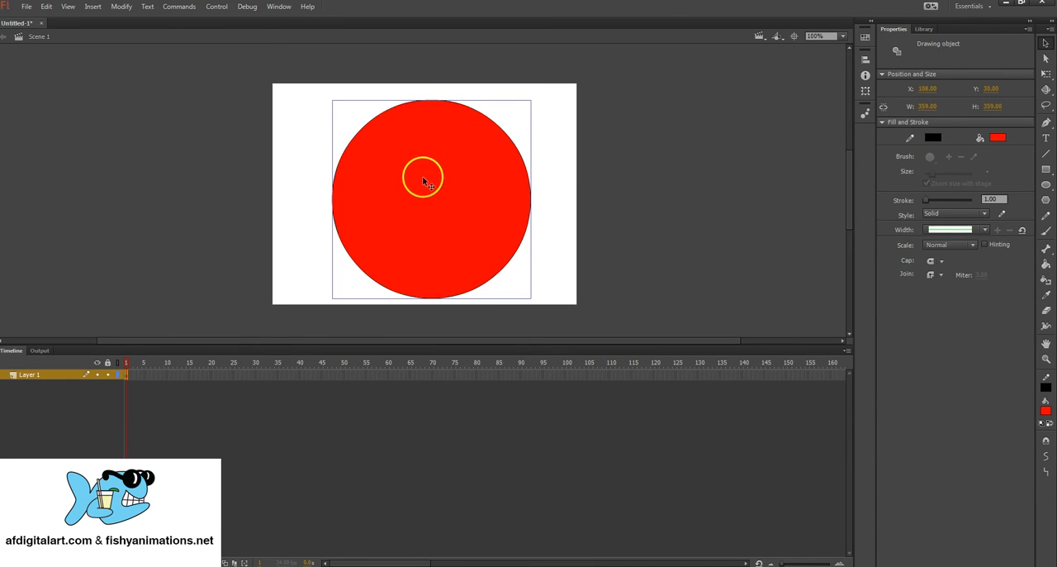
{"action": "left_click_drag", "start_coordinate": [429, 147], "coordinate": [355, 146]}
{"action": "left_click_drag", "start_coordinate": [365, 205], "coordinate": [441, 204]}
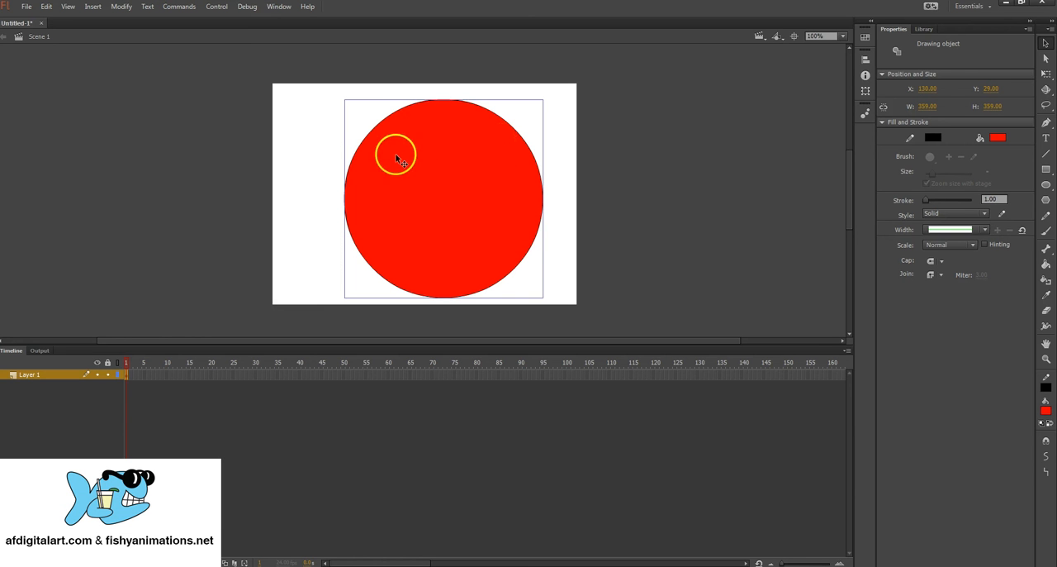
{"action": "mouse_move", "coordinate": [473, 190]}
{"action": "left_mouse_down"}
{"action": "mouse_move", "coordinate": [427, 175]}
{"action": "mouse_move", "coordinate": [462, 179]}
{"action": "mouse_move", "coordinate": [460, 188]}
{"action": "left_mouse_up"}
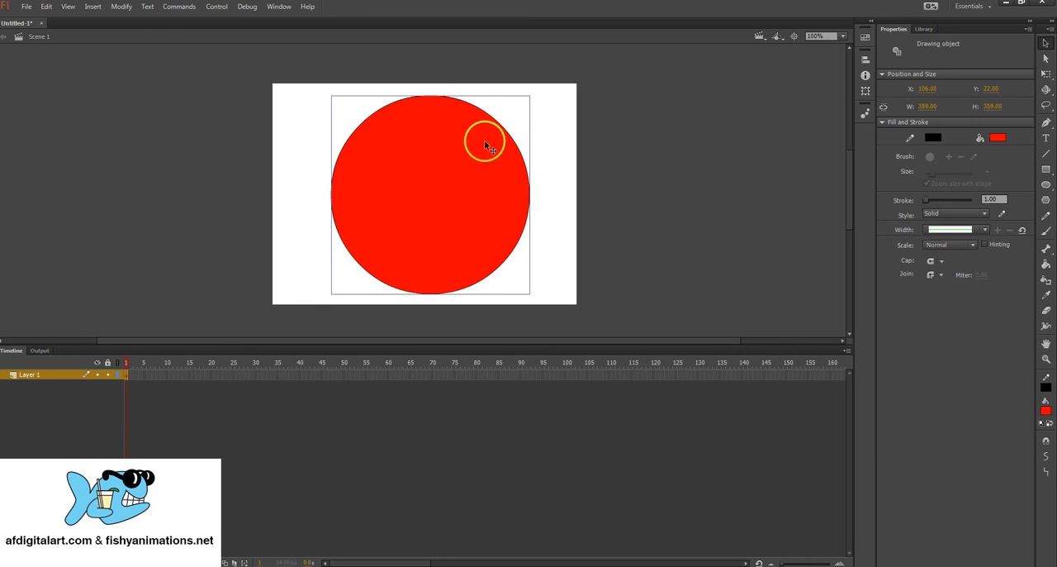
{"action": "left_click_drag", "start_coordinate": [483, 140], "coordinate": [509, 150]}
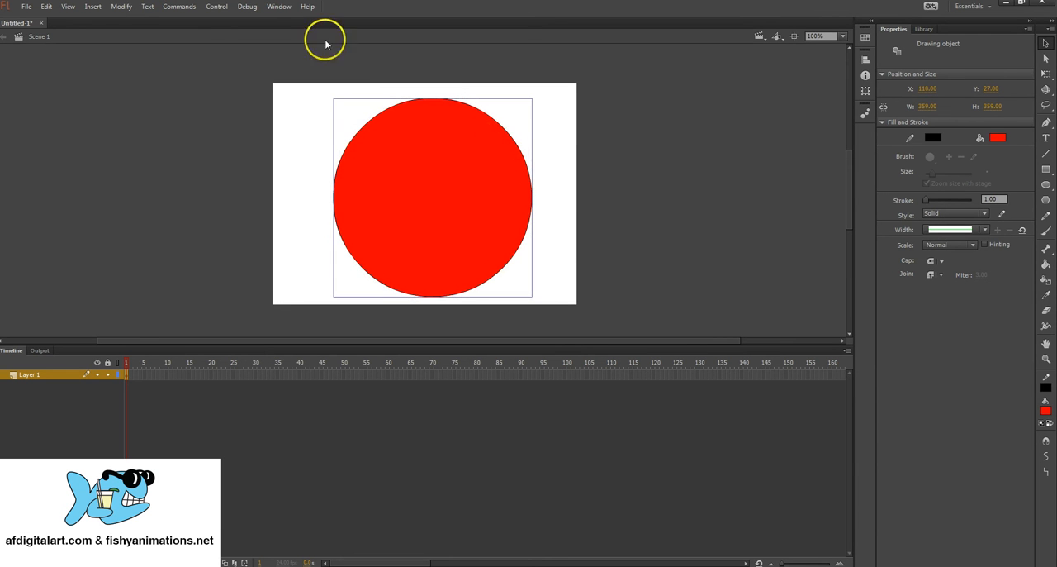
Step: Break apart the red circle object into a plain shape and select only its red fill
{"action": "left_click", "coordinate": [122, 6]}
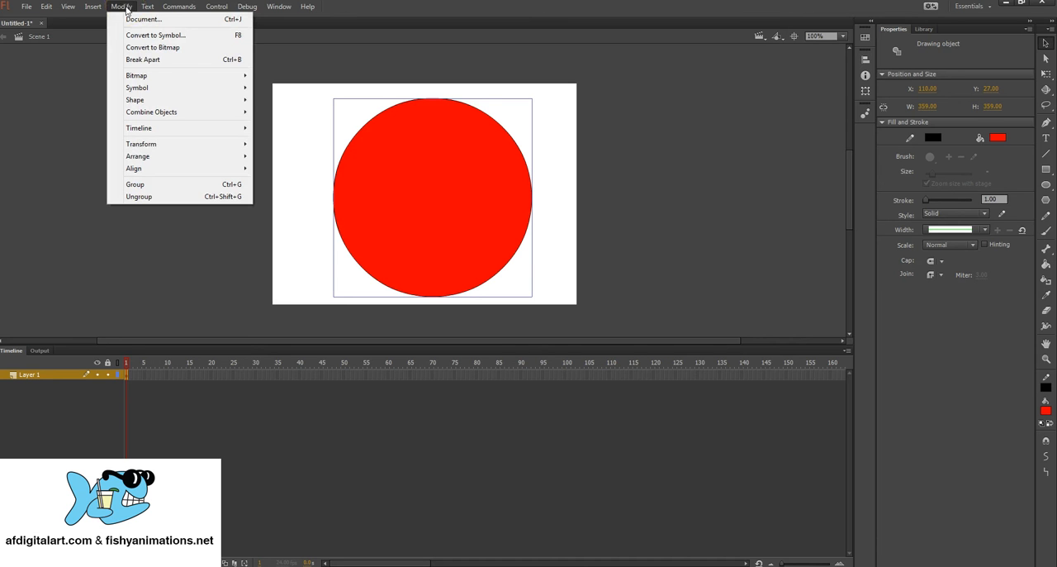
{"action": "left_click", "coordinate": [211, 59]}
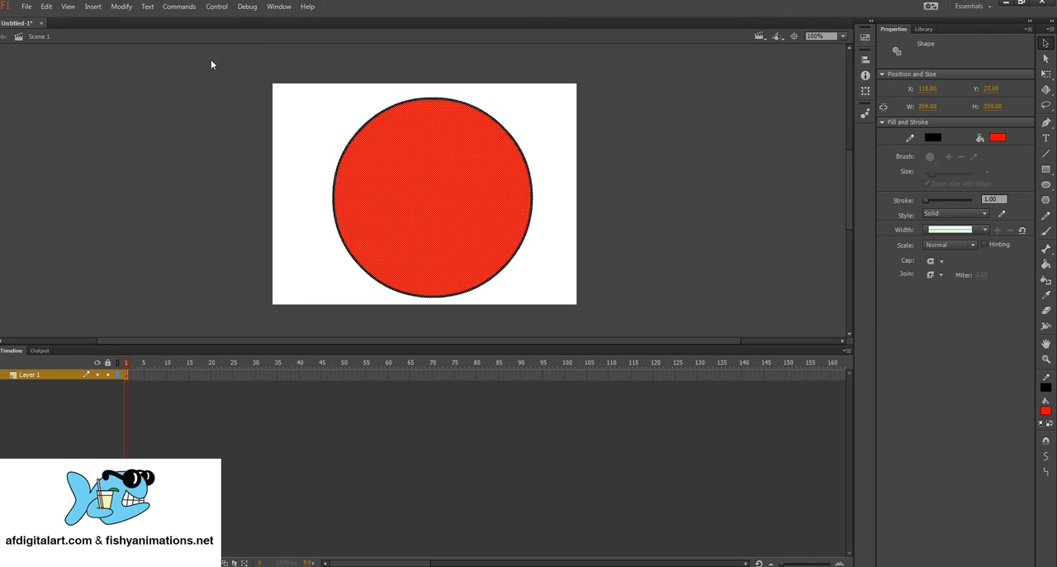
{"action": "left_click", "coordinate": [535, 128]}
{"action": "left_click", "coordinate": [452, 164]}
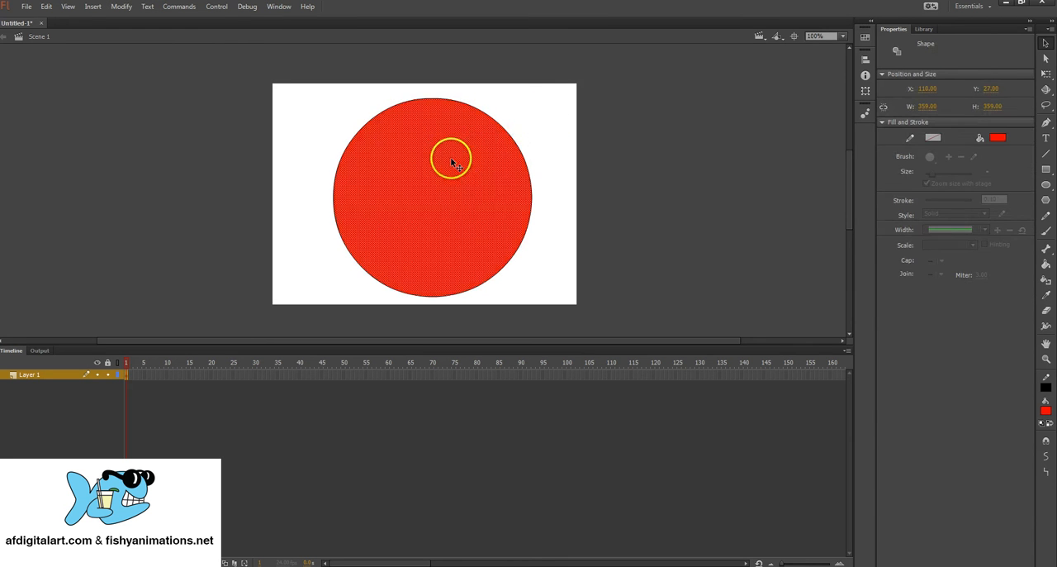
Step: Select only the circle's black outline, then select the whole circle with its fill and outline and delete it
{"action": "left_click", "coordinate": [519, 132]}
{"action": "left_click", "coordinate": [513, 144]}
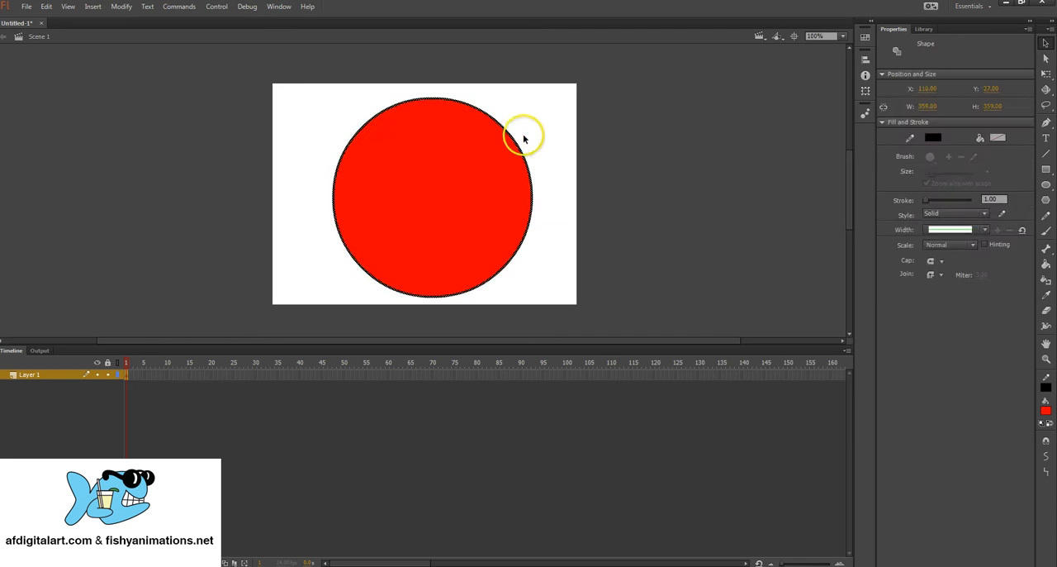
{"action": "left_click", "coordinate": [548, 118]}
{"action": "mouse_move", "coordinate": [277, 69]}
{"action": "left_mouse_down"}
{"action": "mouse_move", "coordinate": [612, 330]}
{"action": "mouse_move", "coordinate": [612, 320]}
{"action": "left_mouse_up"}
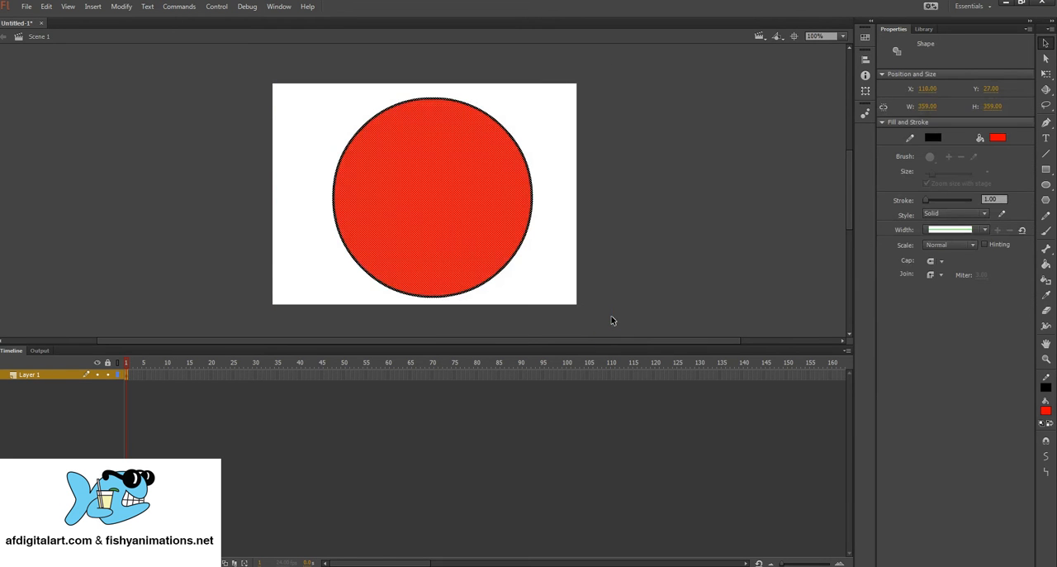
{"action": "key", "text": "Delete"}
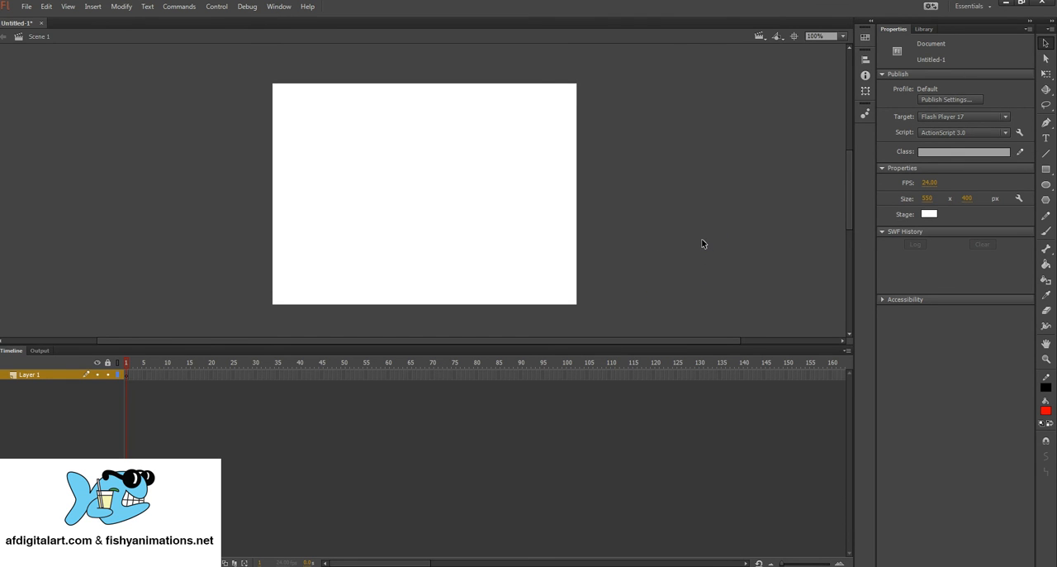
Step: Set the fill colour for new shapes to bright blue
{"action": "left_click", "coordinate": [1047, 169]}
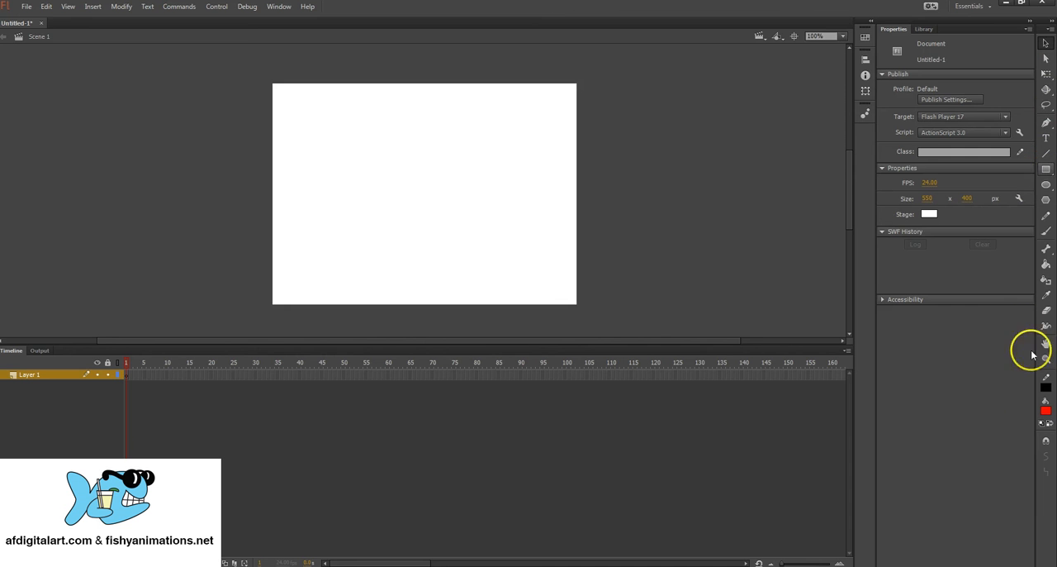
{"action": "left_click", "coordinate": [1047, 412]}
{"action": "left_click", "coordinate": [908, 461]}
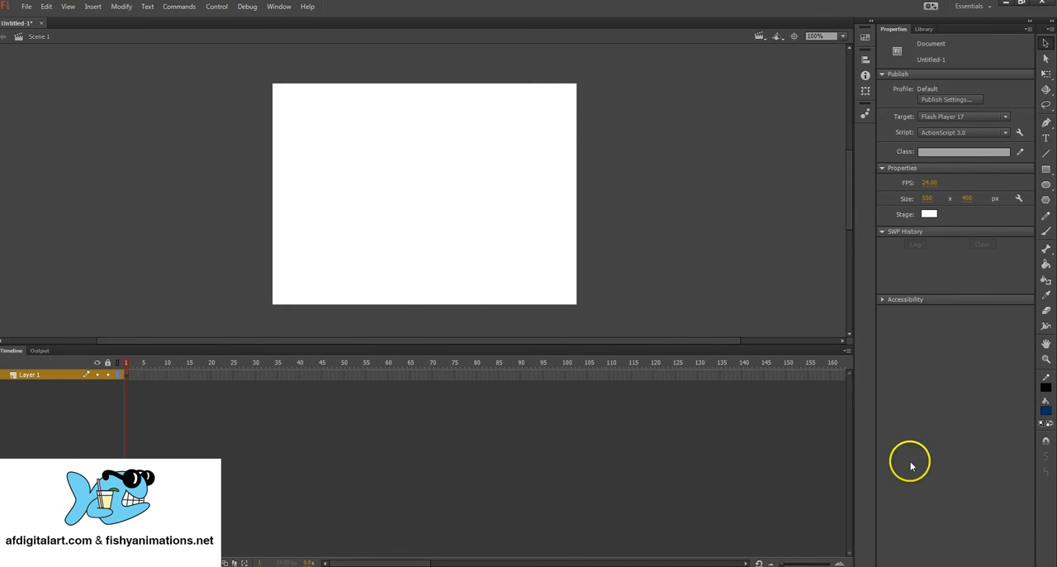
{"action": "left_click", "coordinate": [1046, 412]}
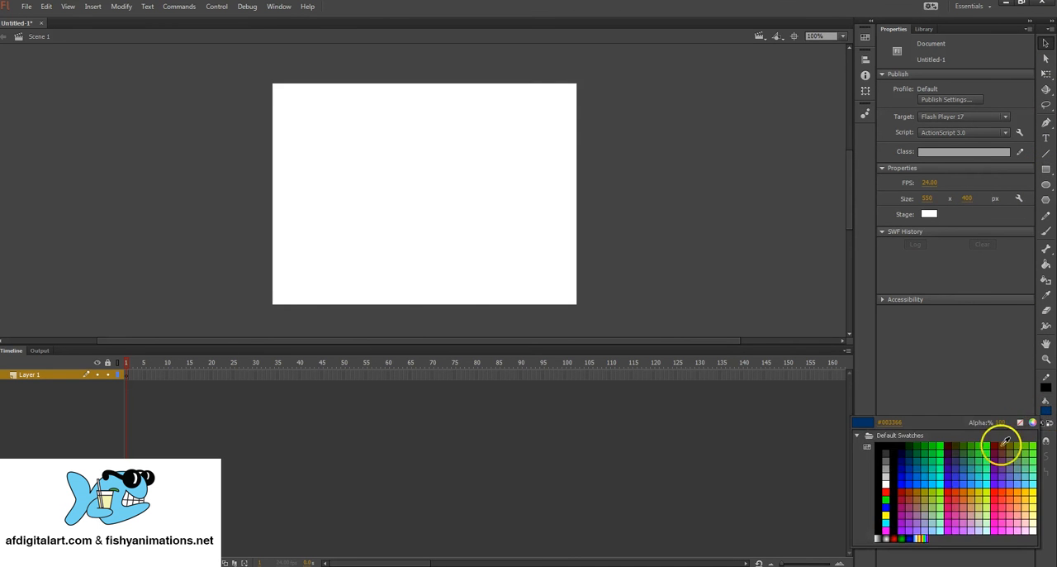
{"action": "left_click", "coordinate": [904, 484]}
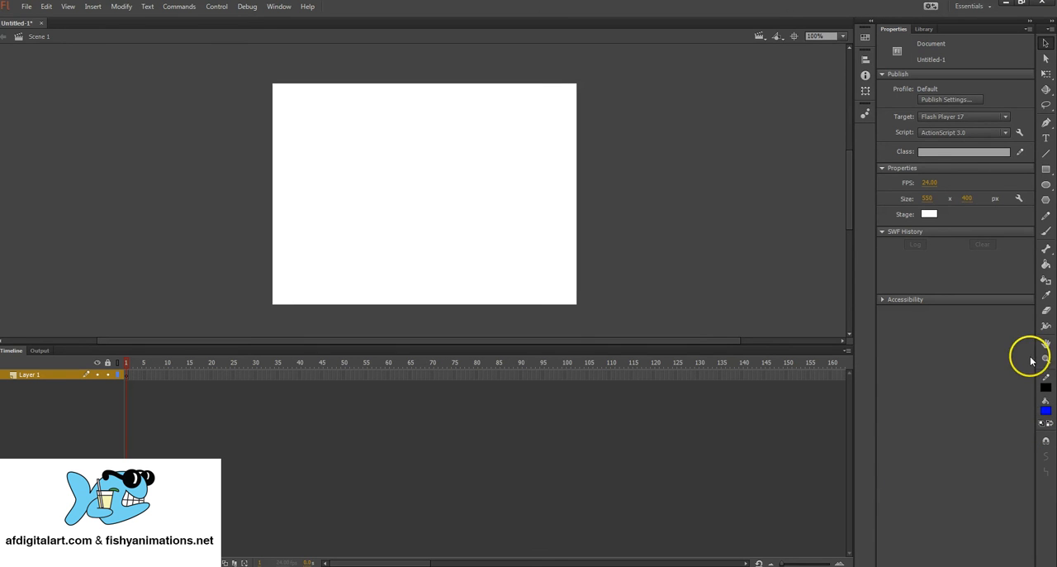
Step: Draw a tall blue rectangle about 67 × 284 px at about X 119, Y 63 as a drawing object
{"action": "left_click", "coordinate": [1047, 169]}
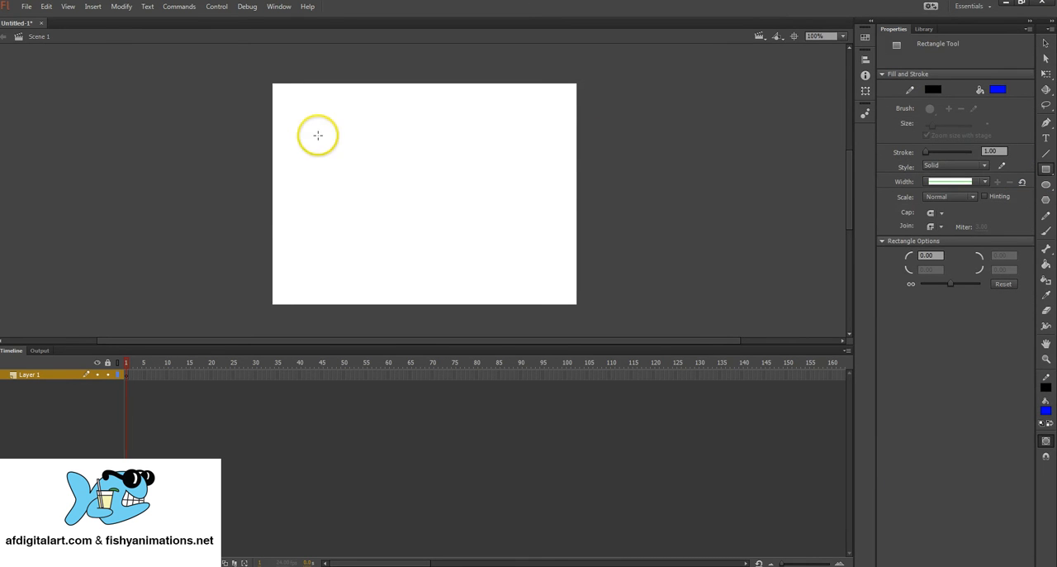
{"action": "left_click_drag", "start_coordinate": [339, 118], "coordinate": [374, 174]}
{"action": "left_click_drag", "start_coordinate": [383, 262], "coordinate": [377, 275]}
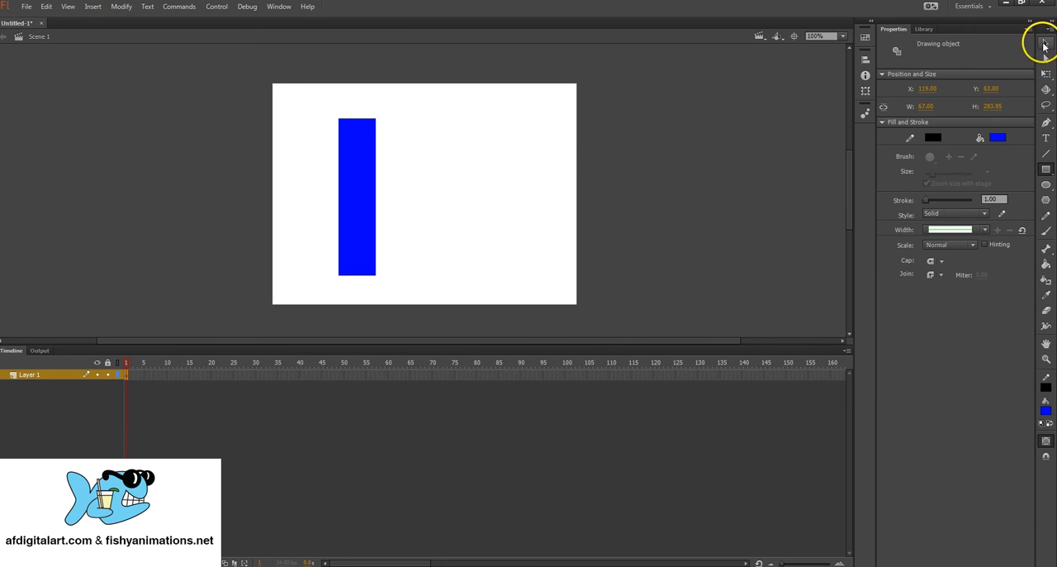
Step: Select the blue rectangle and rotate it 90° about its centre with Free Transform so it lies horizontally
{"action": "left_click", "coordinate": [1045, 45]}
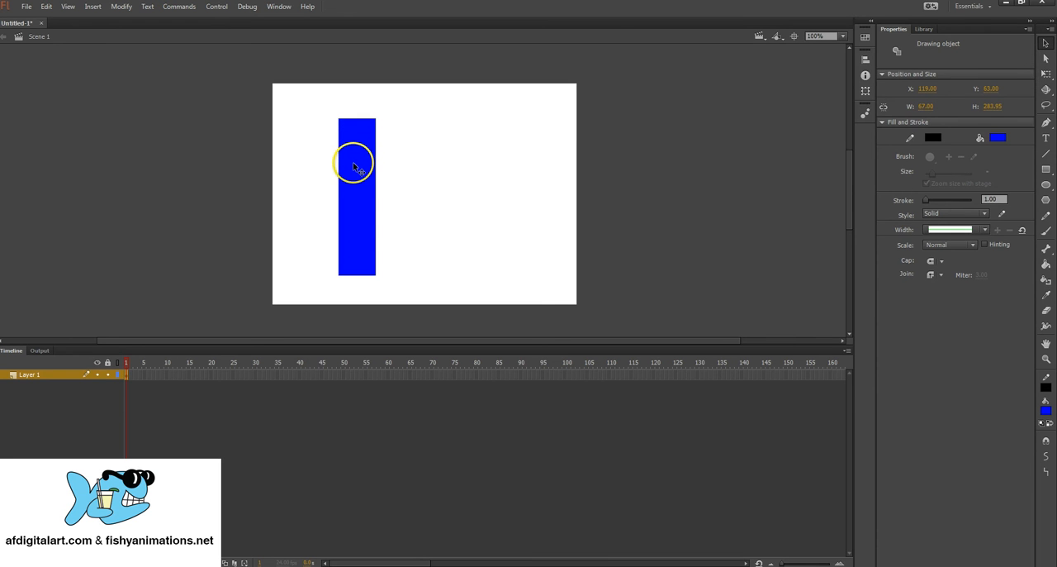
{"action": "left_click_drag", "start_coordinate": [312, 110], "coordinate": [417, 285]}
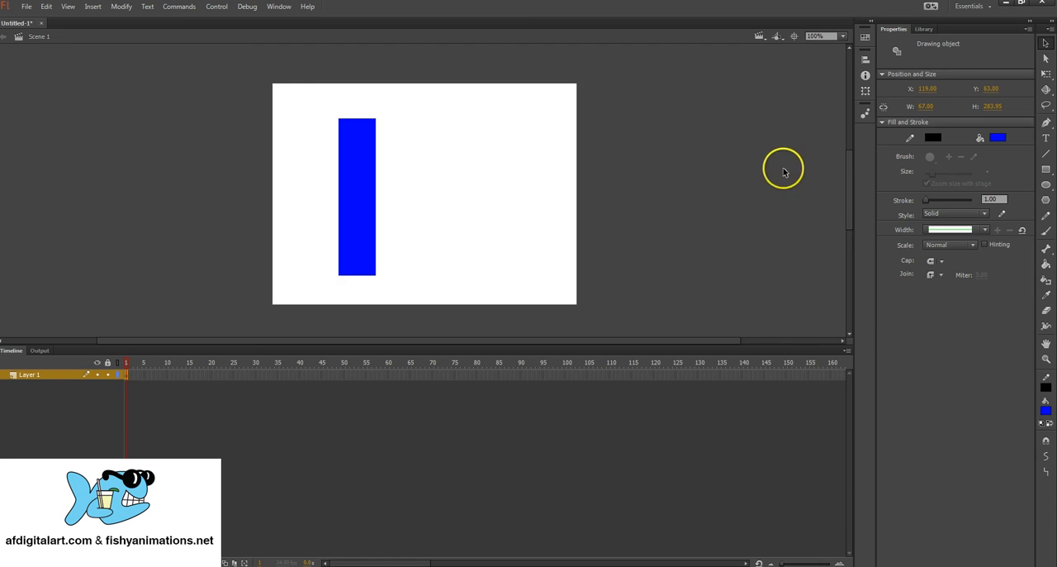
{"action": "left_click", "coordinate": [1047, 74]}
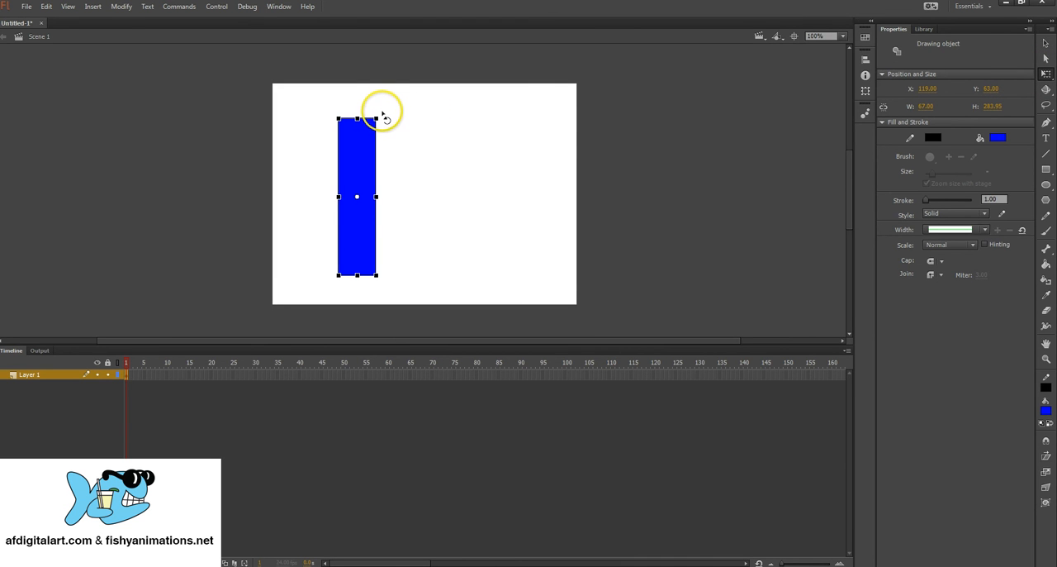
{"action": "left_click_drag", "start_coordinate": [383, 114], "coordinate": [455, 205]}
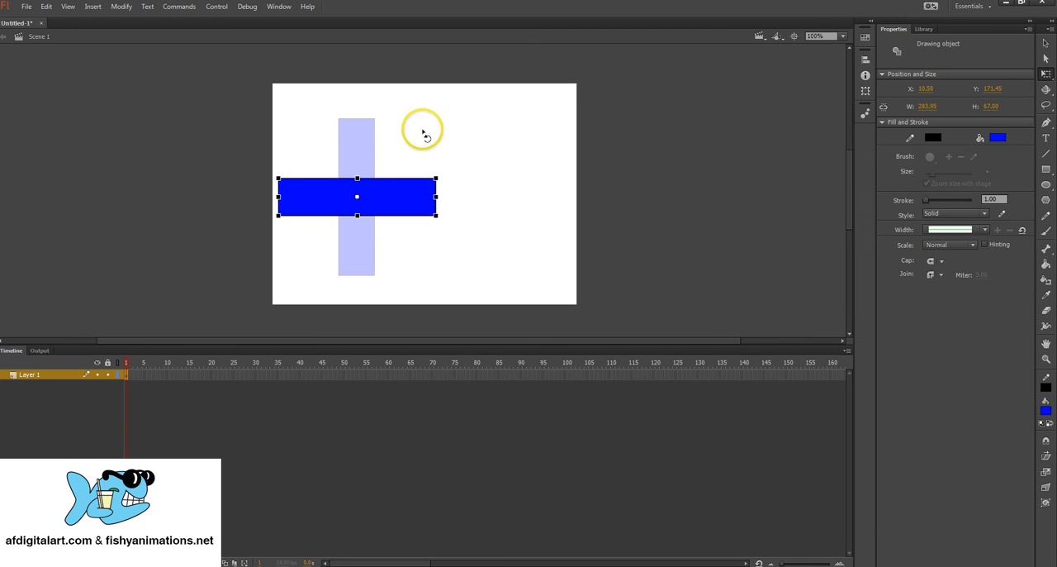
Step: Resize the horizontal blue rectangle to about 244 × 71 px and try skewing it along its upper edge
{"action": "mouse_move", "coordinate": [436, 178]}
{"action": "left_mouse_down"}
{"action": "mouse_move", "coordinate": [410, 142]}
{"action": "mouse_move", "coordinate": [378, 132]}
{"action": "mouse_move", "coordinate": [405, 146]}
{"action": "mouse_move", "coordinate": [416, 174]}
{"action": "mouse_move", "coordinate": [441, 177]}
{"action": "mouse_move", "coordinate": [371, 130]}
{"action": "mouse_move", "coordinate": [397, 140]}
{"action": "mouse_move", "coordinate": [419, 171]}
{"action": "left_mouse_up"}
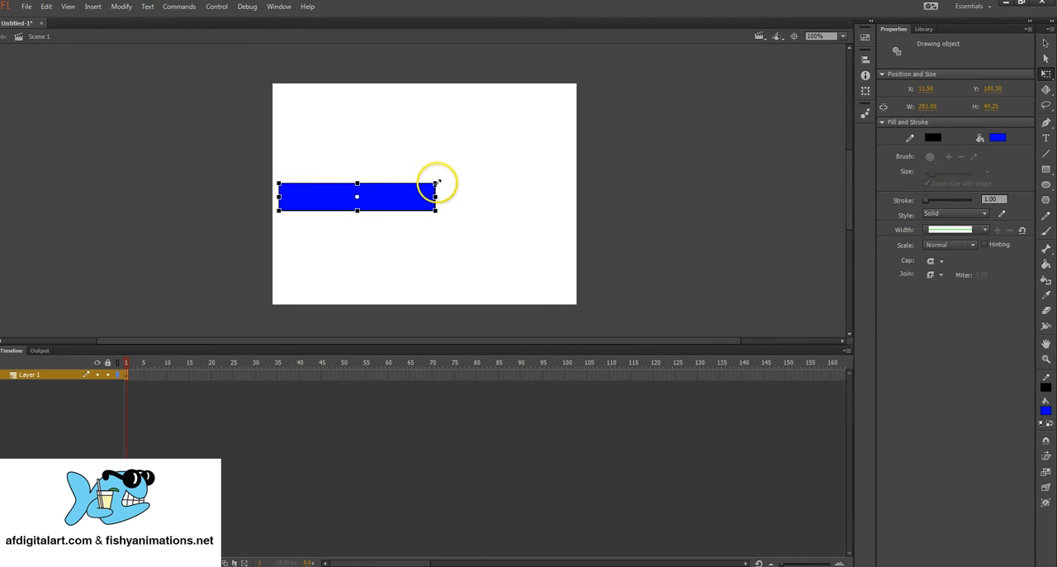
{"action": "left_click_drag", "start_coordinate": [437, 183], "coordinate": [426, 177]}
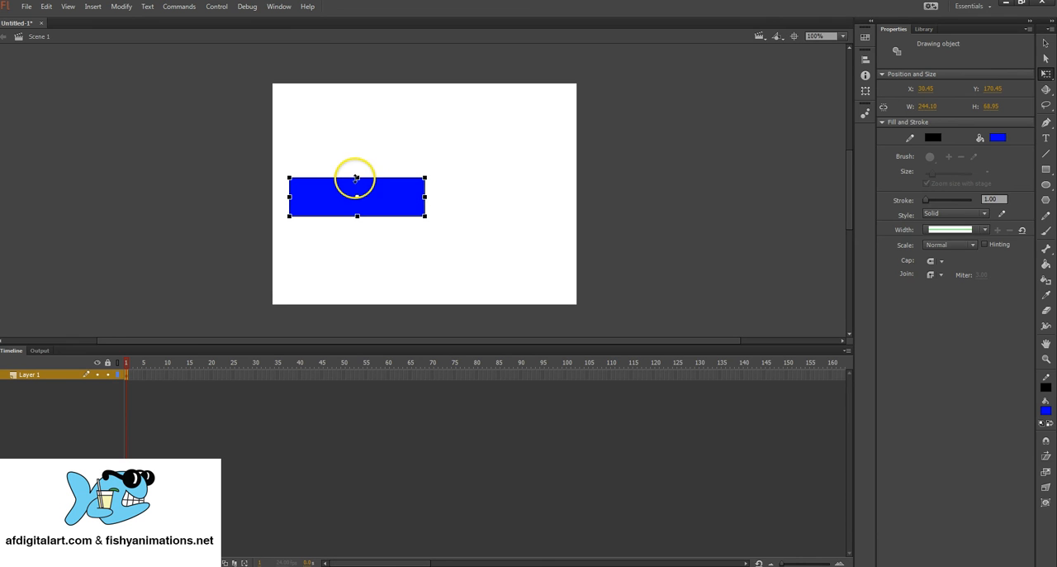
{"action": "mouse_move", "coordinate": [357, 177]}
{"action": "left_mouse_down"}
{"action": "mouse_move", "coordinate": [356, 188]}
{"action": "mouse_move", "coordinate": [361, 142]}
{"action": "mouse_move", "coordinate": [357, 176]}
{"action": "left_mouse_up"}
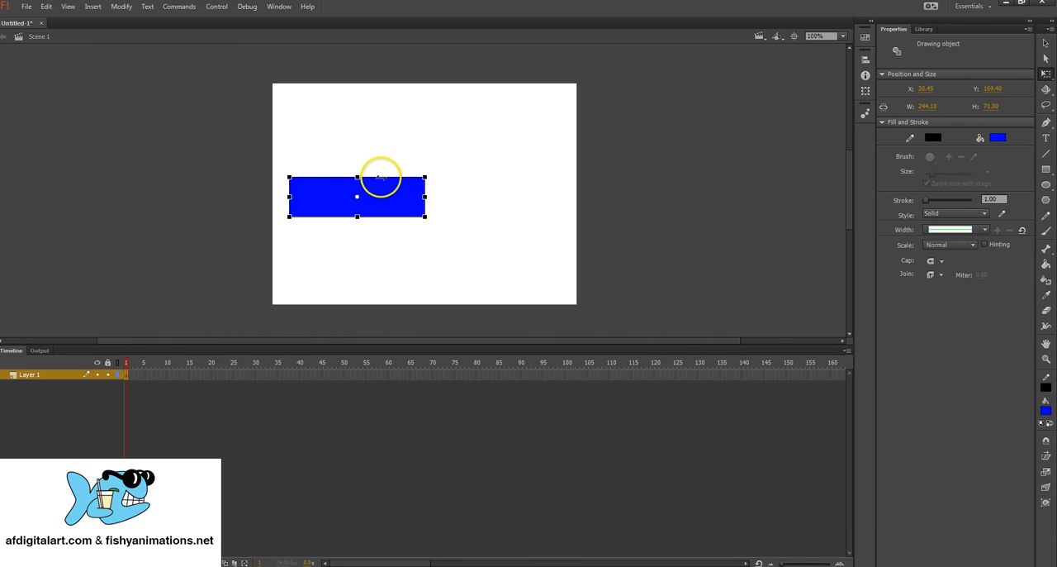
{"action": "left_click_drag", "start_coordinate": [381, 177], "coordinate": [397, 178]}
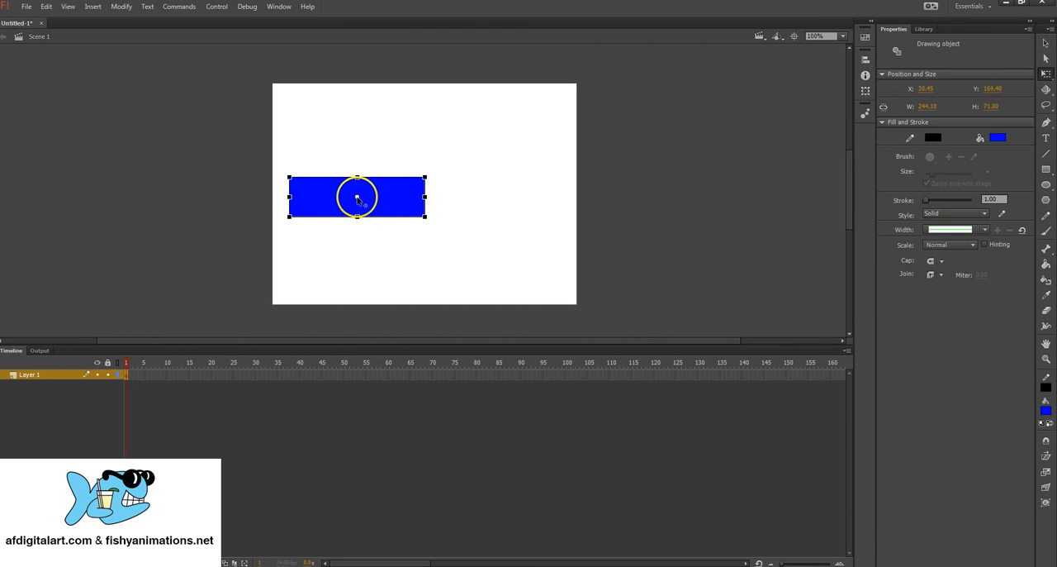
Step: Move the blue rectangle's transformation point near its upper-right corner and rotate the rectangle 90° around it to stand upright
{"action": "left_click_drag", "start_coordinate": [357, 199], "coordinate": [373, 194]}
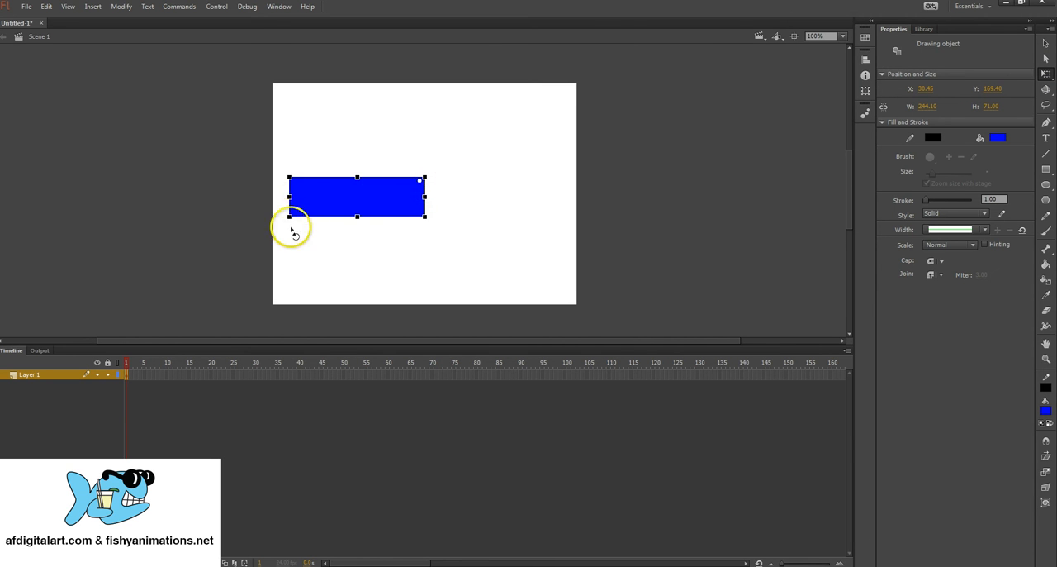
{"action": "left_click_drag", "start_coordinate": [290, 225], "coordinate": [415, 135]}
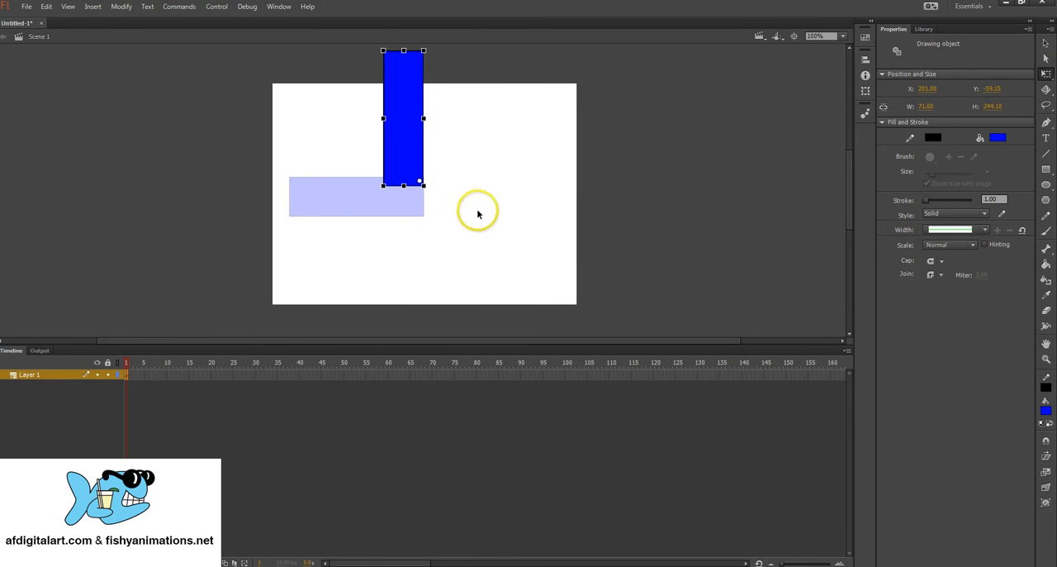
Step: Select the whole blue rectangle and delete it from the stage
{"action": "left_click", "coordinate": [1046, 43]}
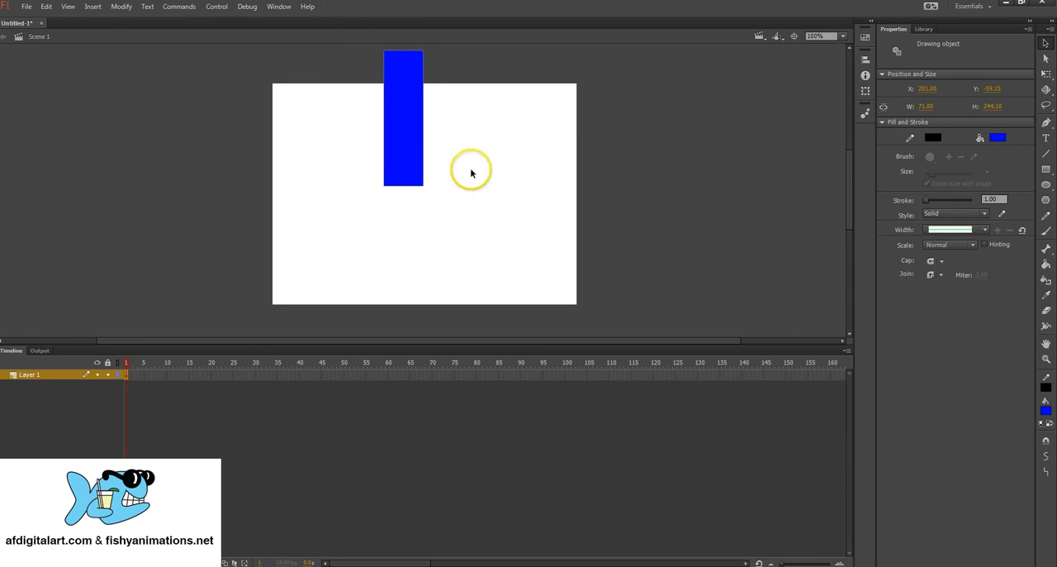
{"action": "left_click_drag", "start_coordinate": [355, 47], "coordinate": [465, 219]}
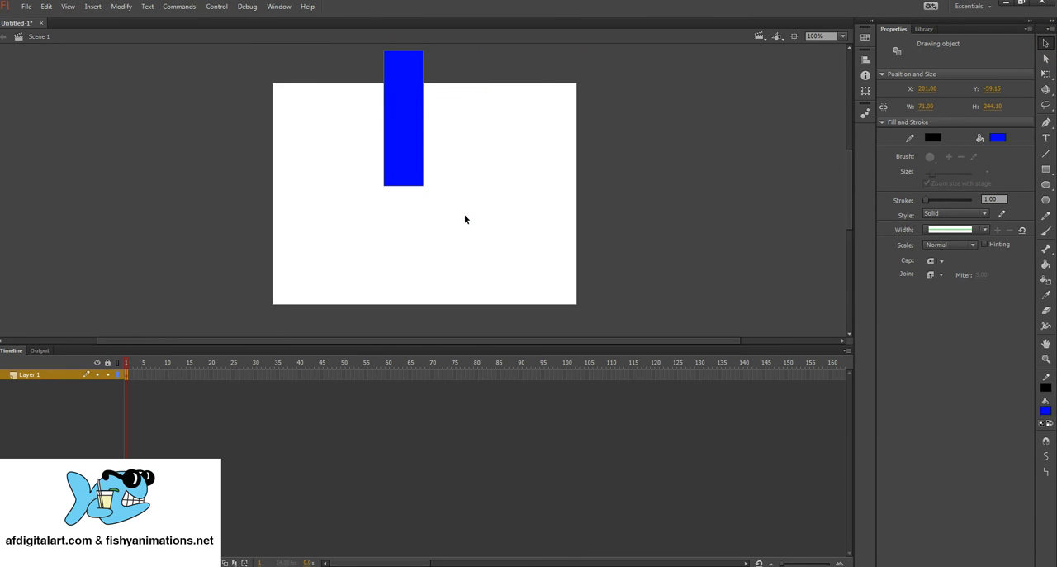
{"action": "key", "text": "Delete"}
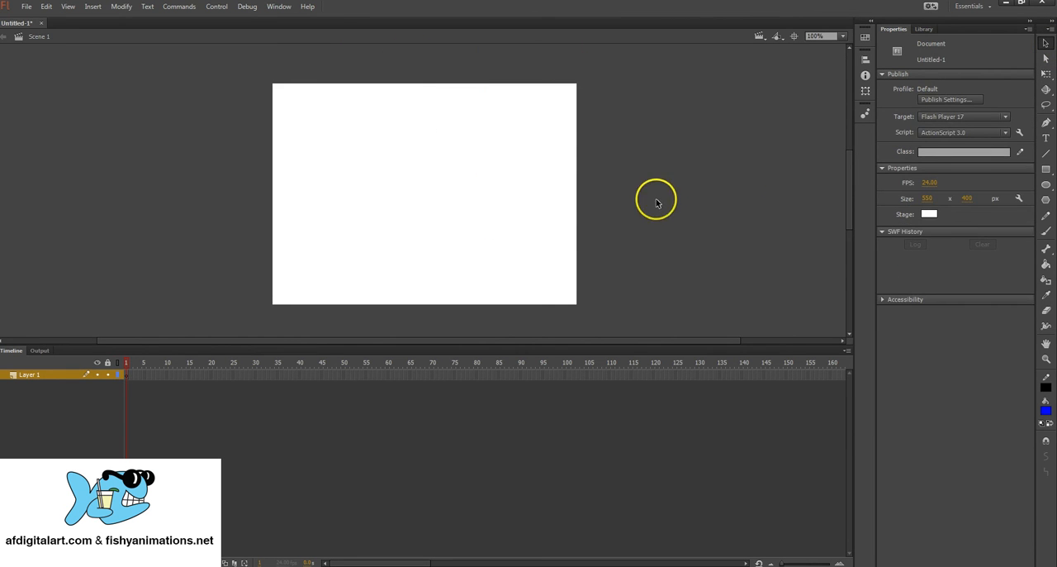
Step: Set the Rectangle tool's fill to green #00CC33 and draw two tall rectangles side by side, the right one about 63 × 295 px
{"action": "left_click", "coordinate": [1046, 170]}
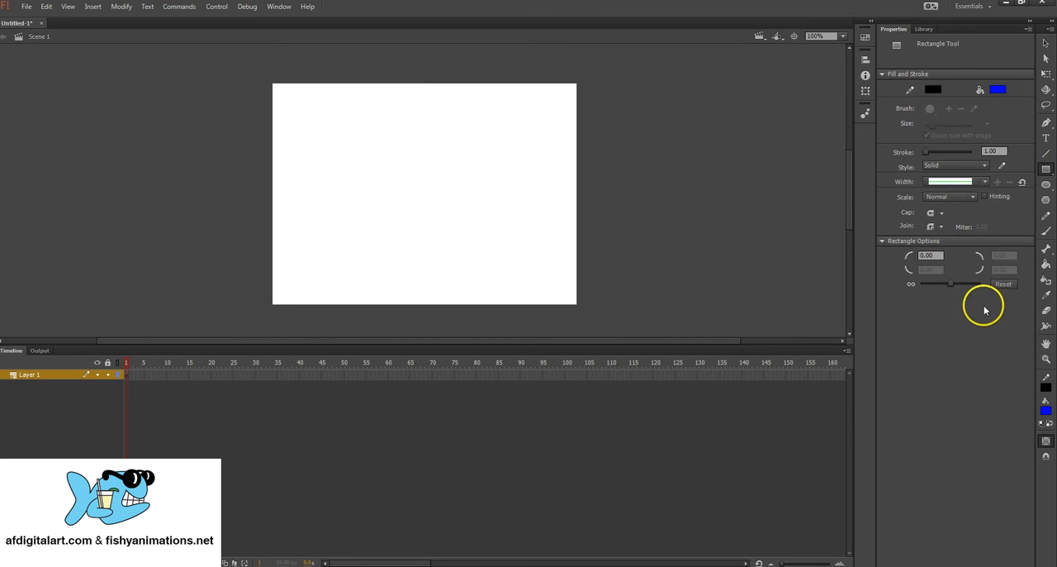
{"action": "left_click", "coordinate": [1046, 411]}
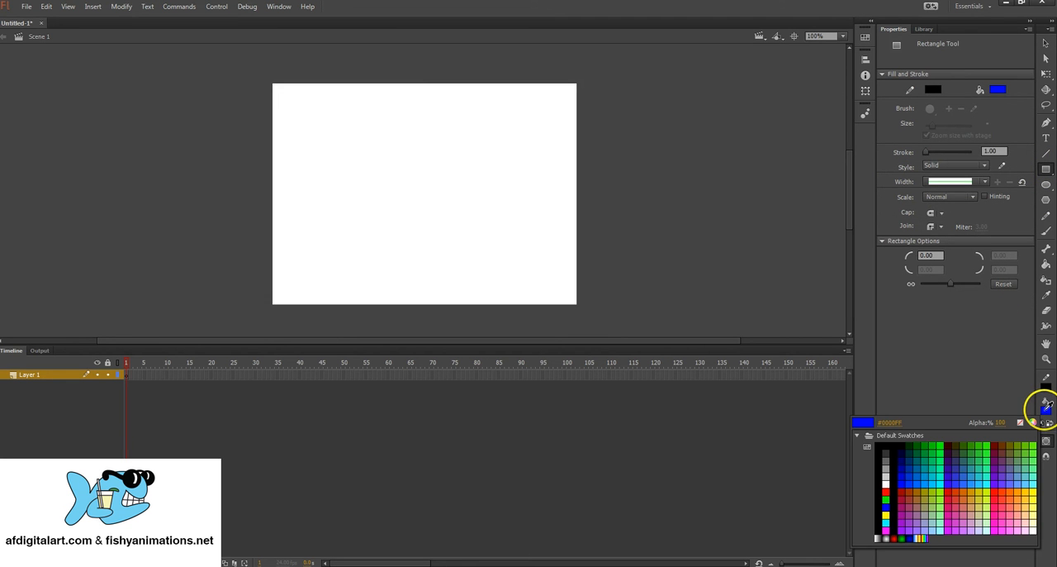
{"action": "left_click", "coordinate": [934, 453]}
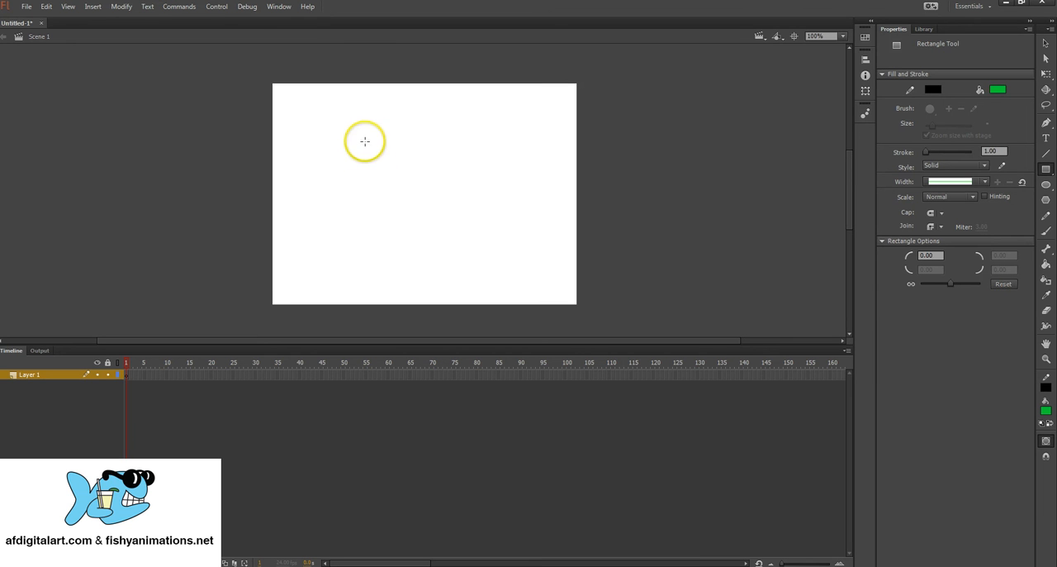
{"action": "mouse_move", "coordinate": [342, 108]}
{"action": "left_mouse_down"}
{"action": "mouse_move", "coordinate": [389, 255]}
{"action": "mouse_move", "coordinate": [380, 266]}
{"action": "left_mouse_up"}
{"action": "mouse_move", "coordinate": [420, 116]}
{"action": "left_mouse_down"}
{"action": "mouse_move", "coordinate": [484, 265]}
{"action": "mouse_move", "coordinate": [455, 280]}
{"action": "left_mouse_up"}
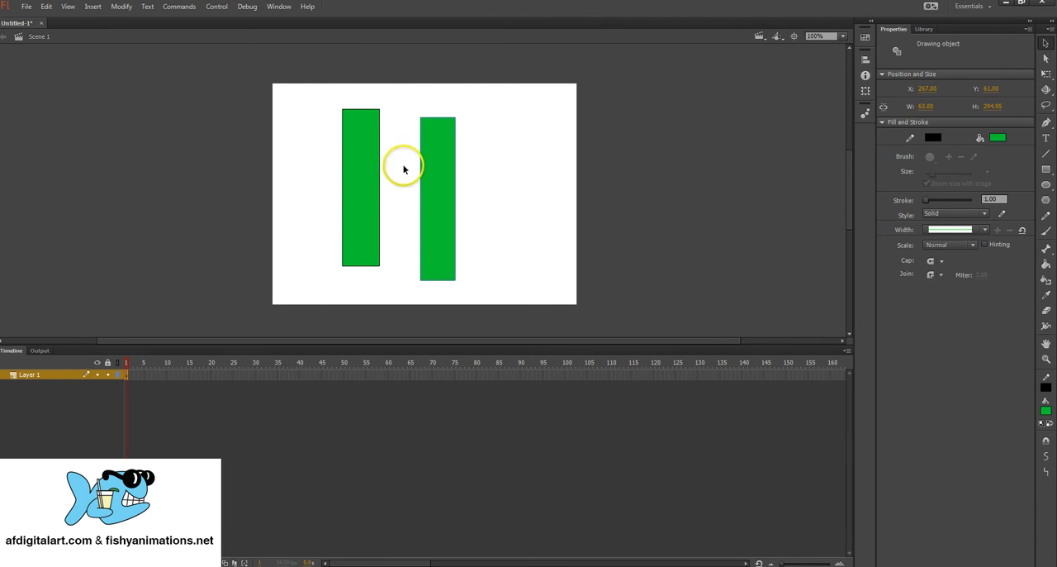
Step: Check the snapping options, then move the right green rectangle level with the left one's top edge and on to about X 325, Y 55
{"action": "left_click", "coordinate": [68, 7]}
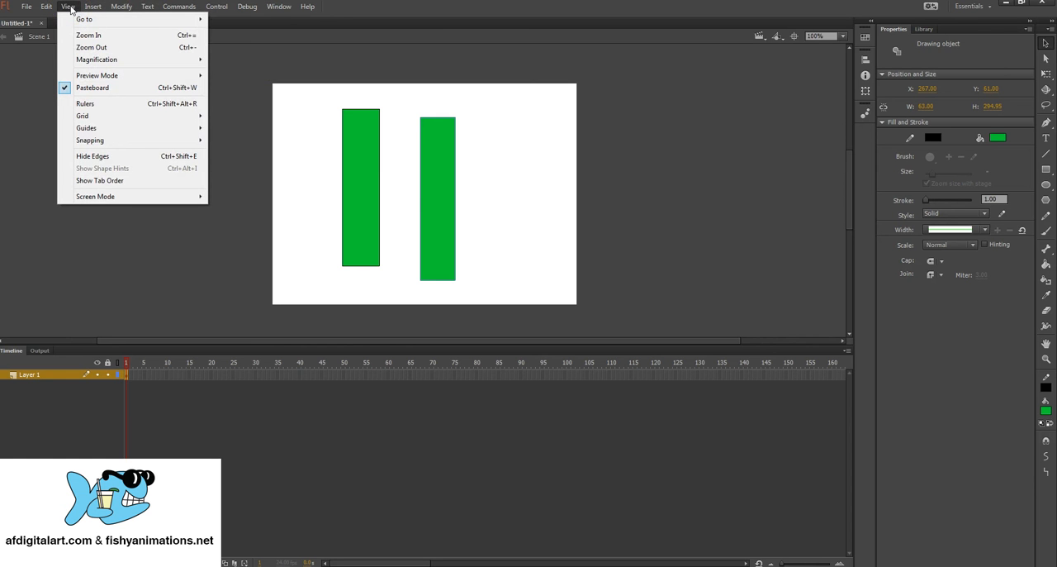
{"action": "mouse_move", "coordinate": [92, 142]}
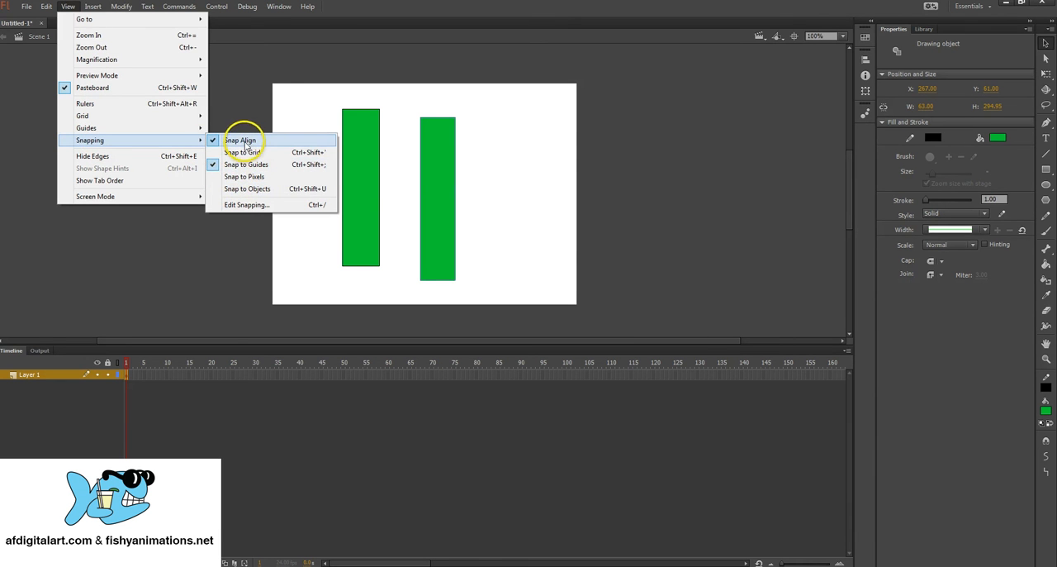
{"action": "left_click", "coordinate": [438, 134]}
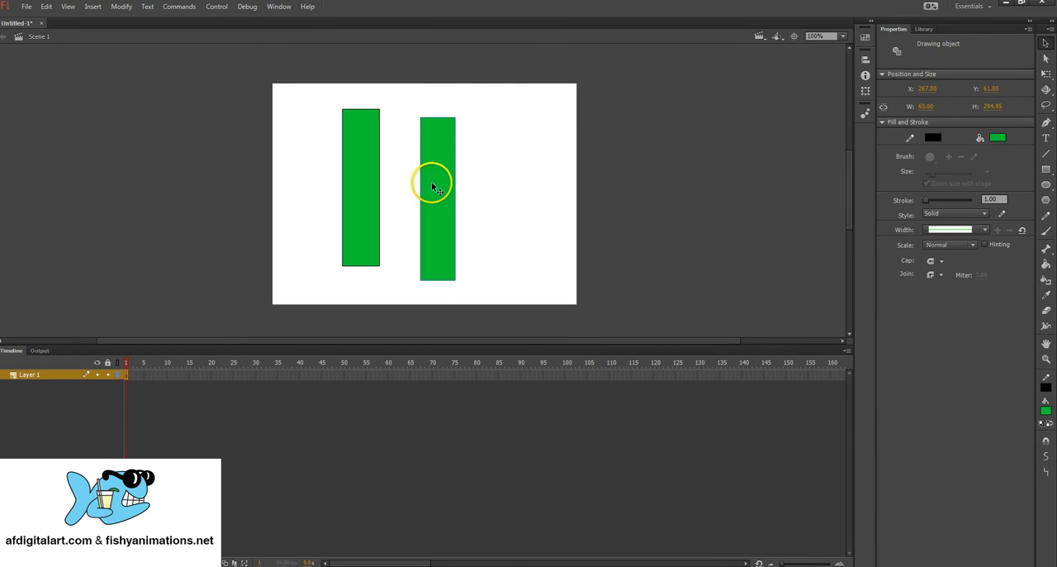
{"action": "left_click_drag", "start_coordinate": [430, 187], "coordinate": [445, 157]}
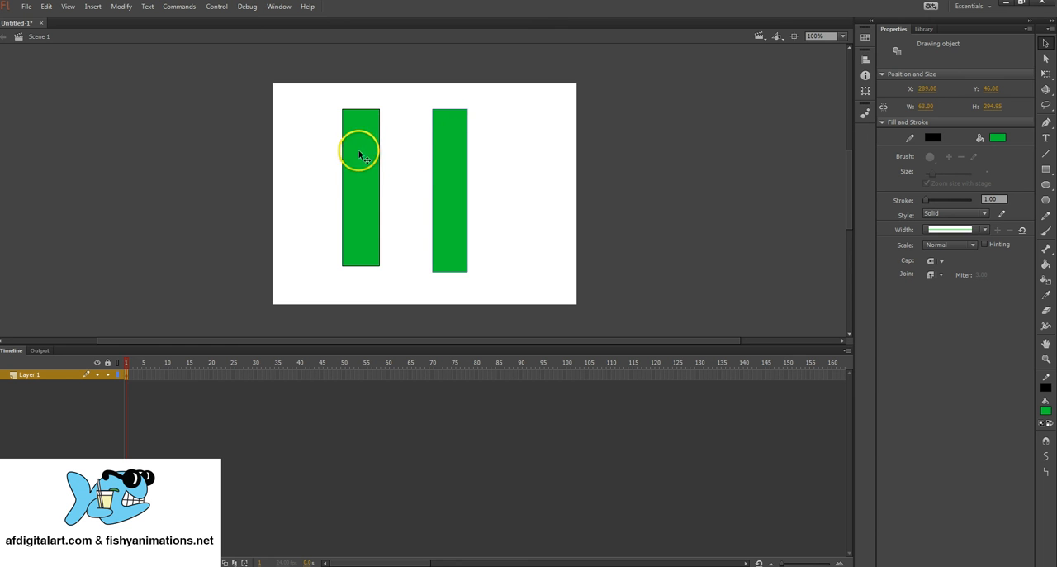
{"action": "left_click_drag", "start_coordinate": [446, 134], "coordinate": [470, 149]}
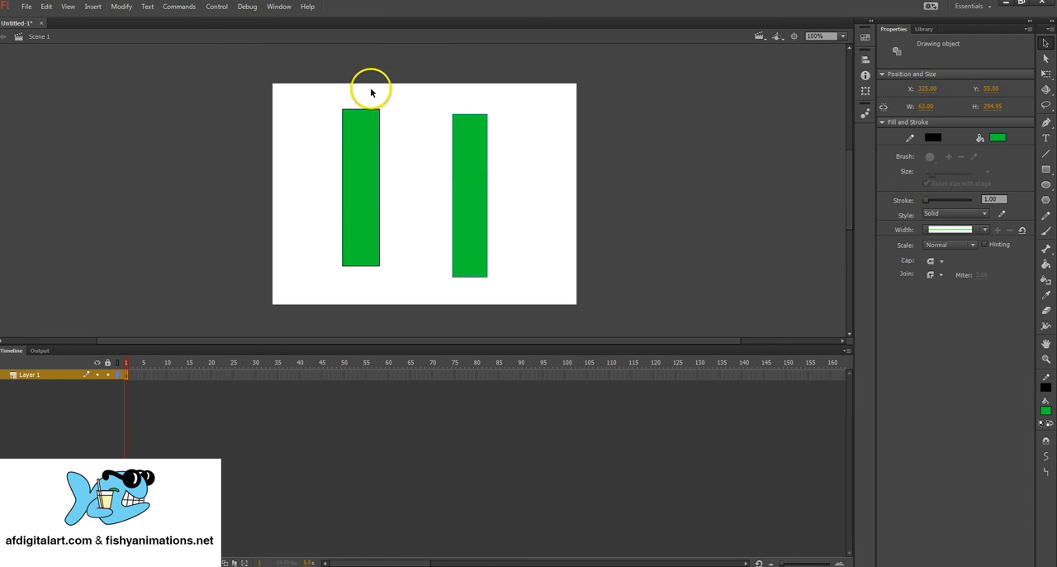
Step: Turn off Snap Align and Snap to Guides
{"action": "left_click", "coordinate": [66, 10]}
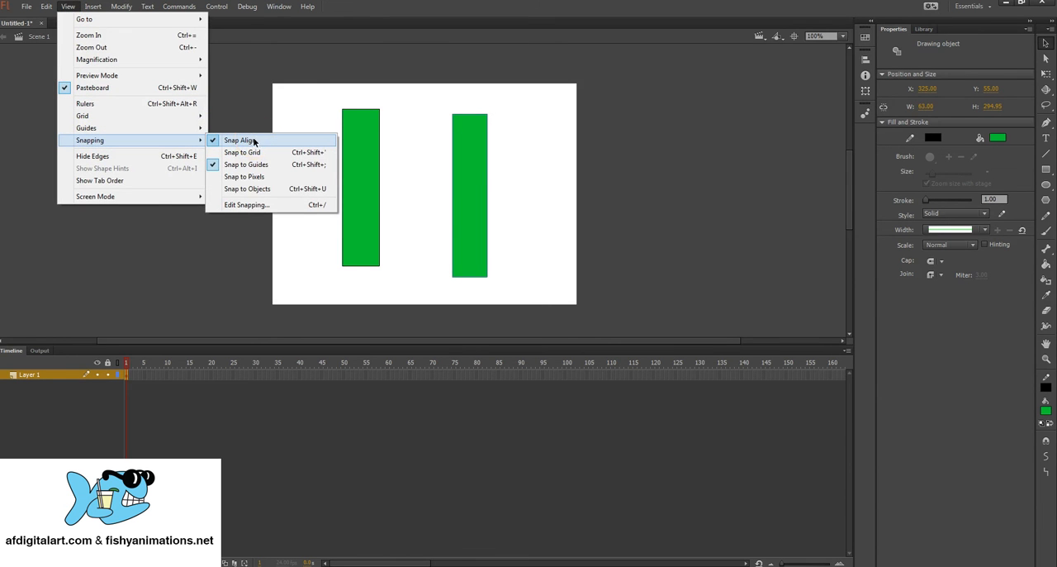
{"action": "left_click", "coordinate": [253, 140]}
{"action": "left_click", "coordinate": [68, 7]}
{"action": "mouse_move", "coordinate": [132, 141]}
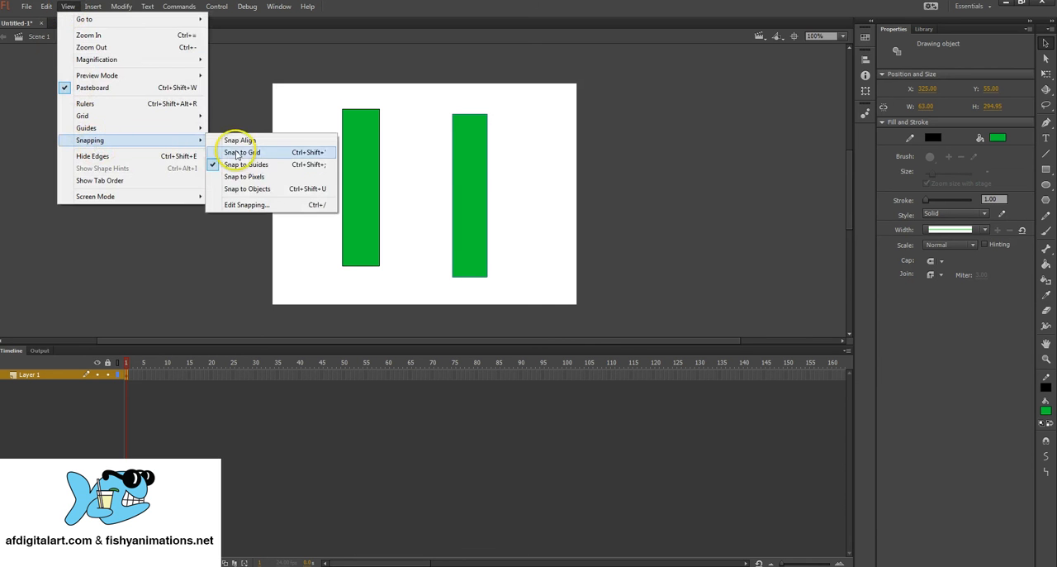
{"action": "left_click", "coordinate": [248, 164]}
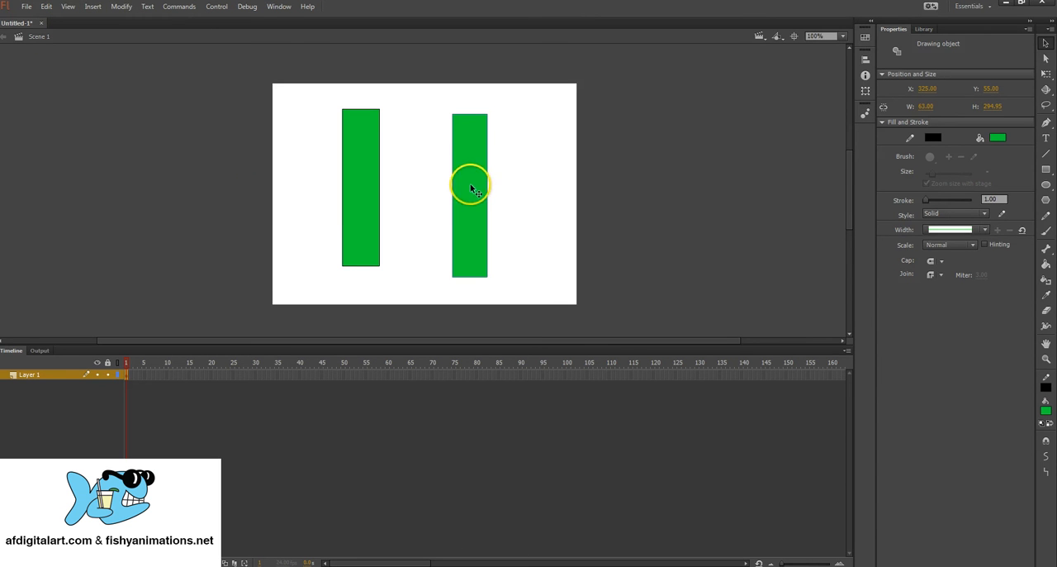
Step: Move the right green rectangle over to the left one at about X 193, Y 41 and undo the move
{"action": "left_click_drag", "start_coordinate": [471, 189], "coordinate": [397, 158]}
{"action": "key", "text": "ctrl+z"}
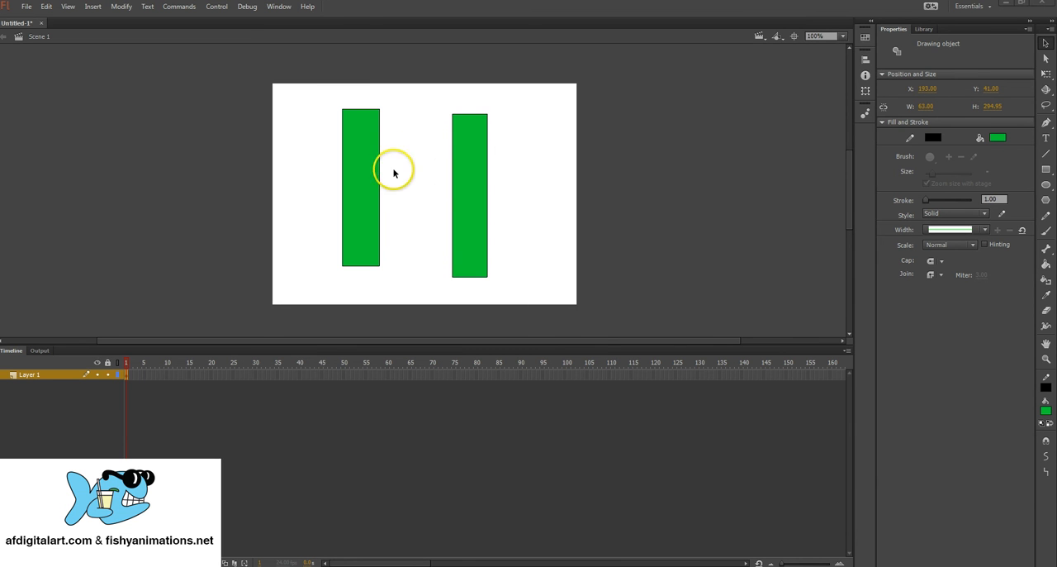
Step: Move the right green rectangle over the left one to about X 172, Y 59, and delete both rectangles
{"action": "left_click_drag", "start_coordinate": [464, 178], "coordinate": [383, 184]}
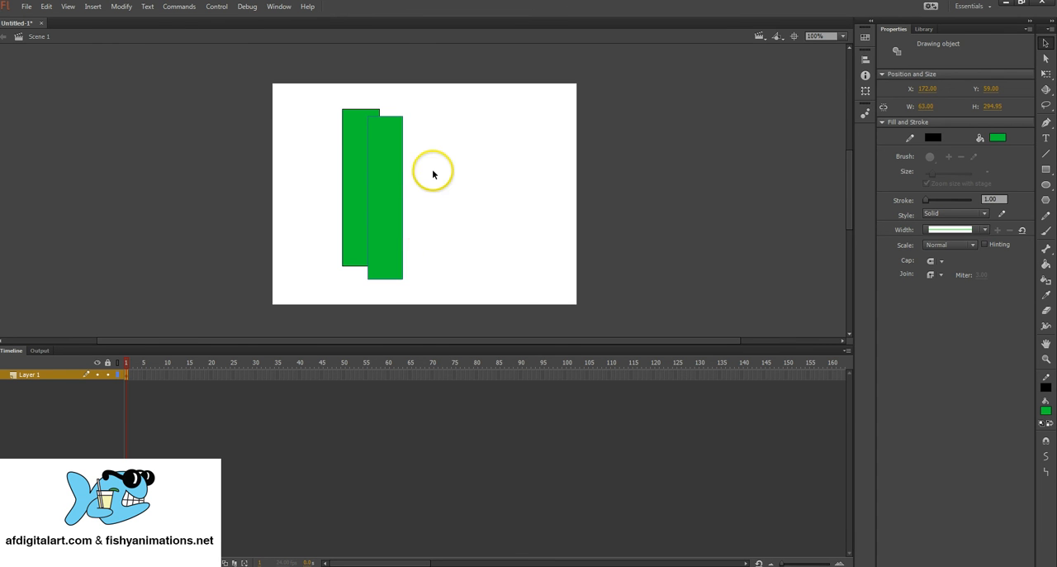
{"action": "left_click", "coordinate": [417, 173]}
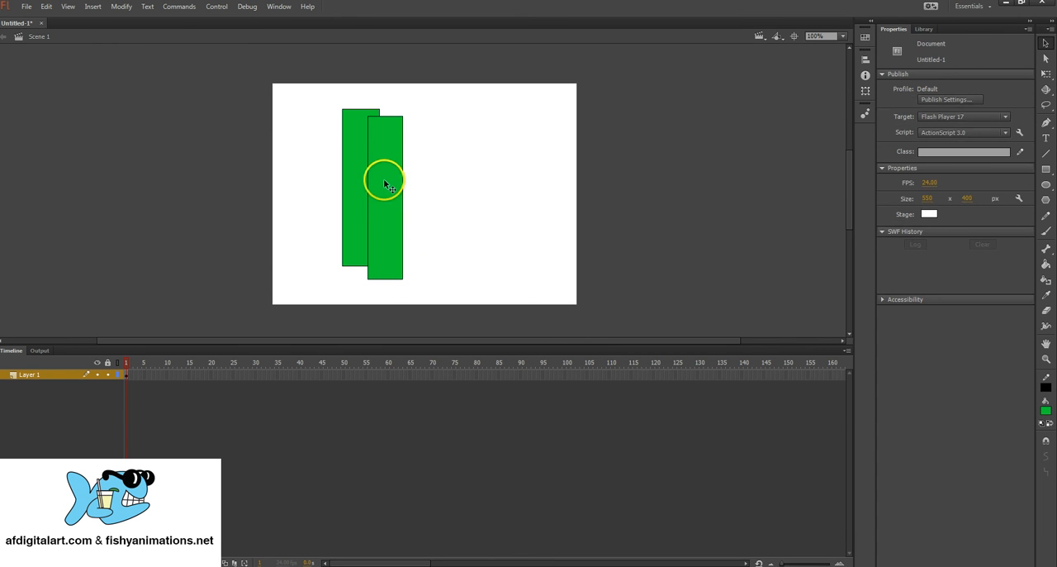
{"action": "mouse_move", "coordinate": [298, 97]}
{"action": "left_mouse_down"}
{"action": "mouse_move", "coordinate": [401, 123]}
{"action": "mouse_move", "coordinate": [447, 263]}
{"action": "mouse_move", "coordinate": [427, 306]}
{"action": "left_mouse_up"}
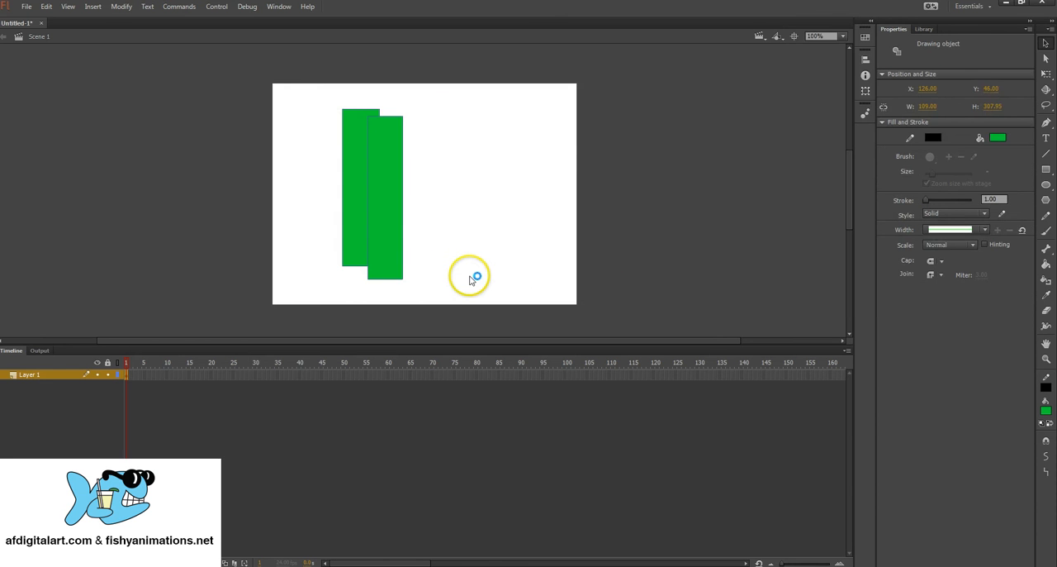
{"action": "key", "text": "Delete"}
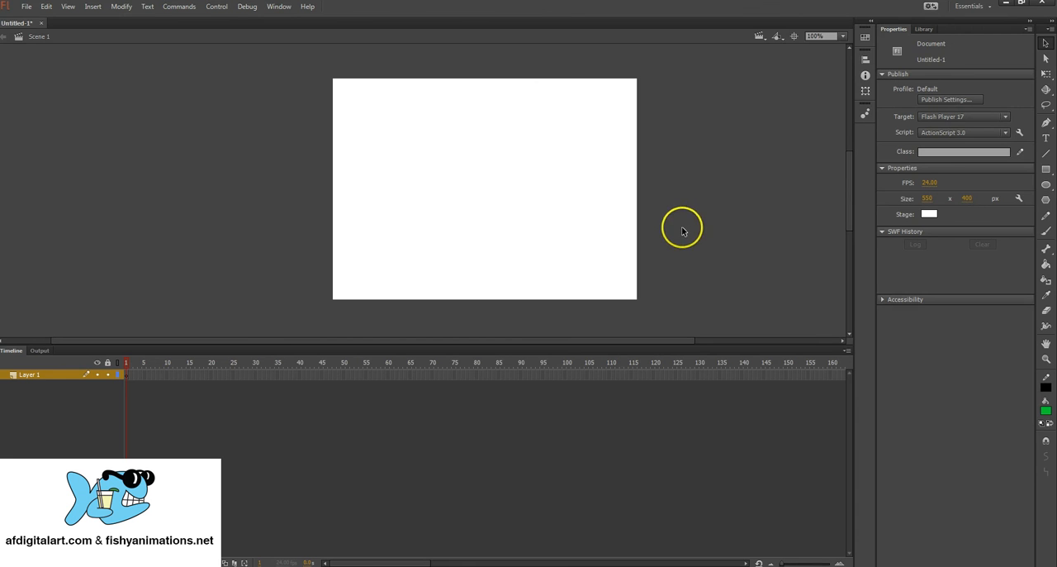
Step: Draw a green square about 186 × 186 px at about X 66, Y 90 in Object Drawing mode
{"action": "left_click", "coordinate": [1047, 169]}
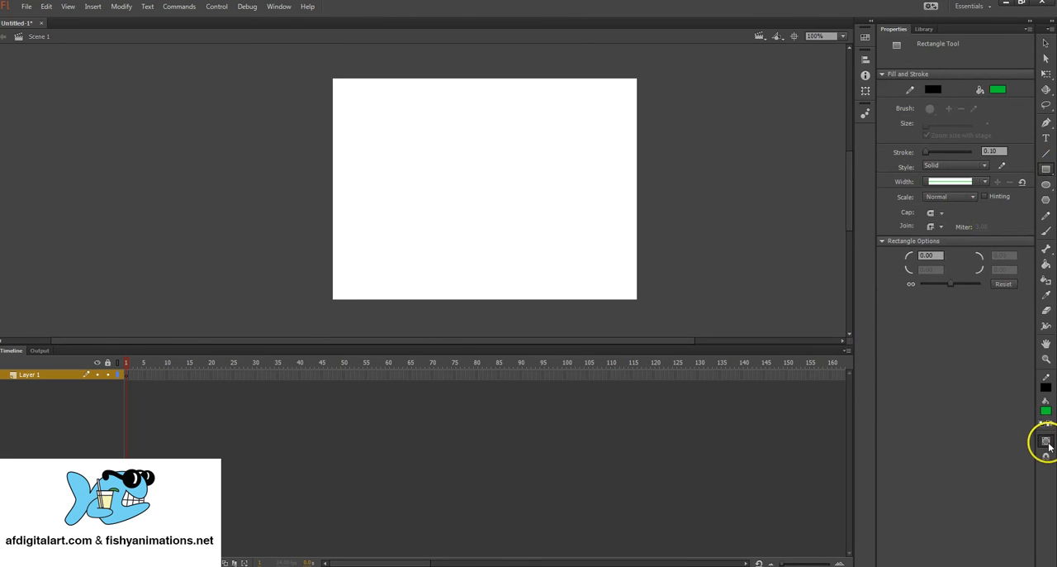
{"action": "key", "text": "j"}
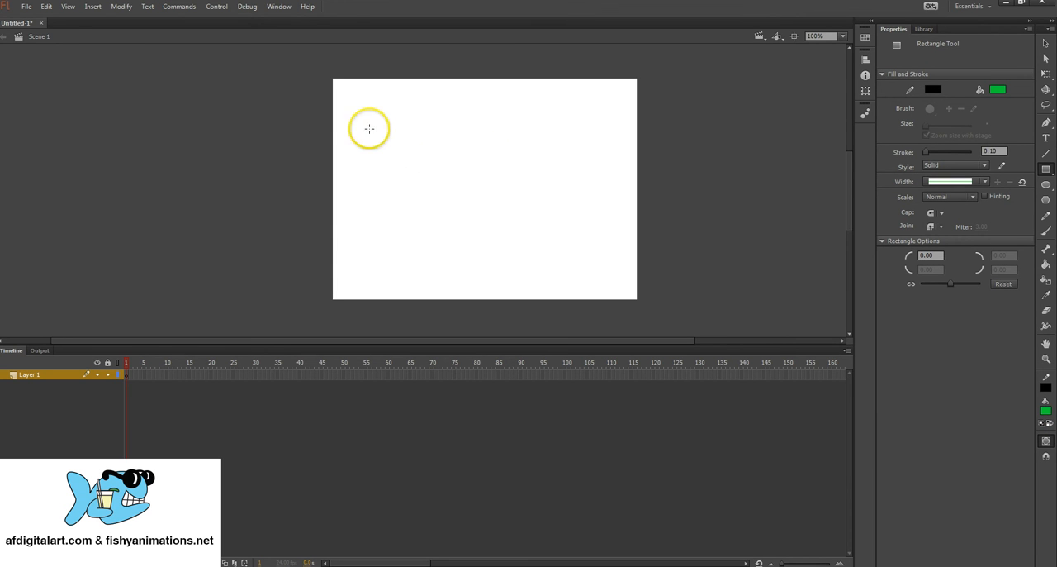
{"action": "mouse_move", "coordinate": [369, 128]}
{"action": "left_mouse_down"}
{"action": "mouse_move", "coordinate": [442, 232]}
{"action": "mouse_move", "coordinate": [467, 231]}
{"action": "left_mouse_up"}
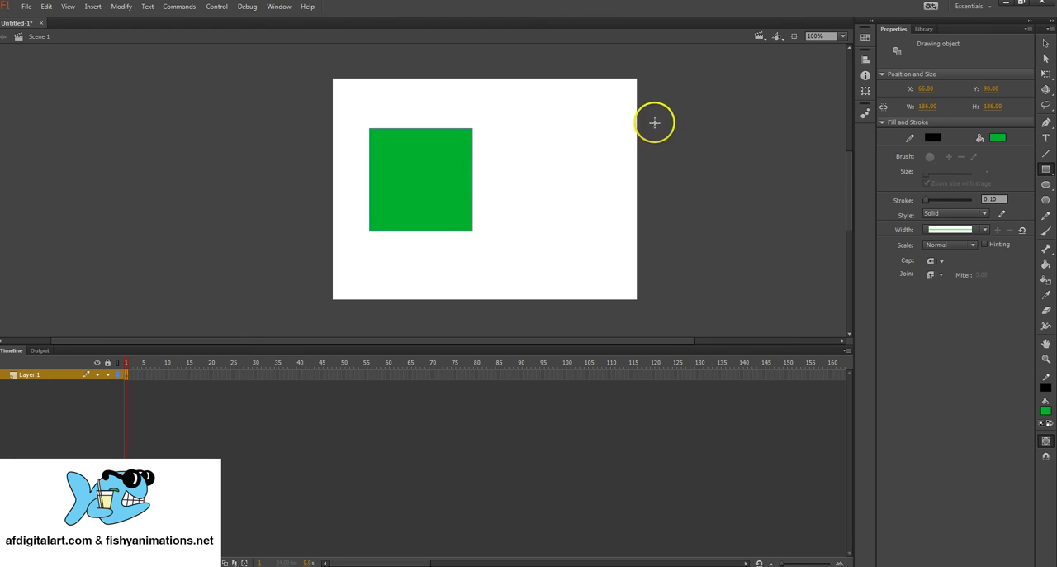
Step: Duplicate the green square and move the copy beside the original to about X 272, Y 96
{"action": "left_click", "coordinate": [1045, 45]}
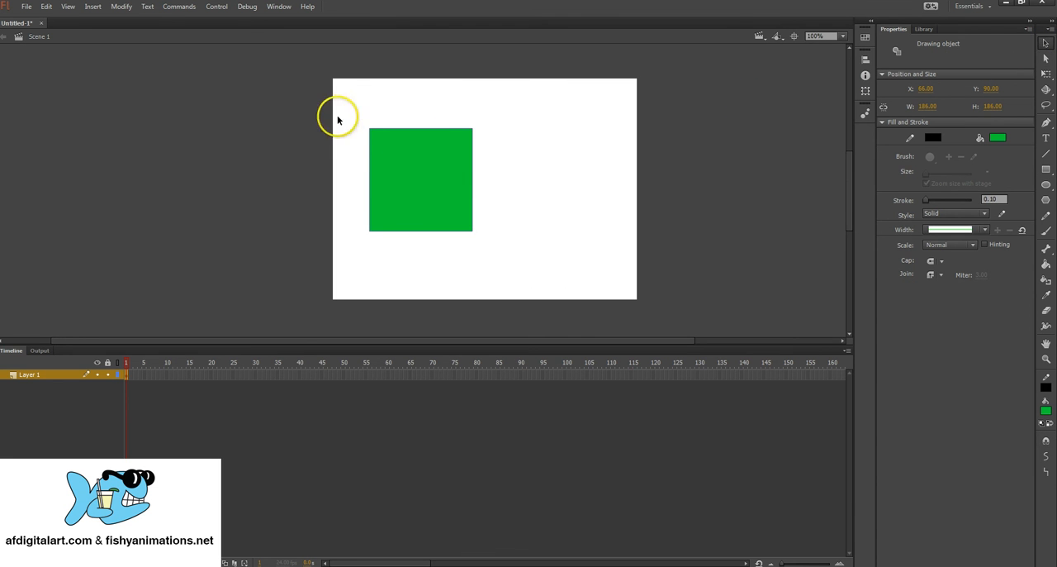
{"action": "left_click_drag", "start_coordinate": [347, 109], "coordinate": [505, 252]}
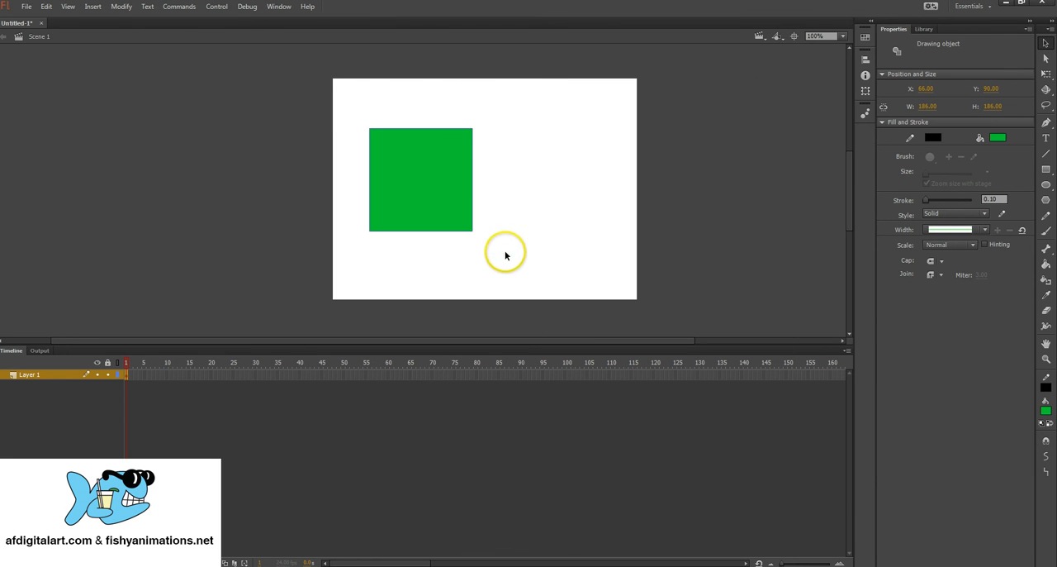
{"action": "left_click", "coordinate": [47, 7]}
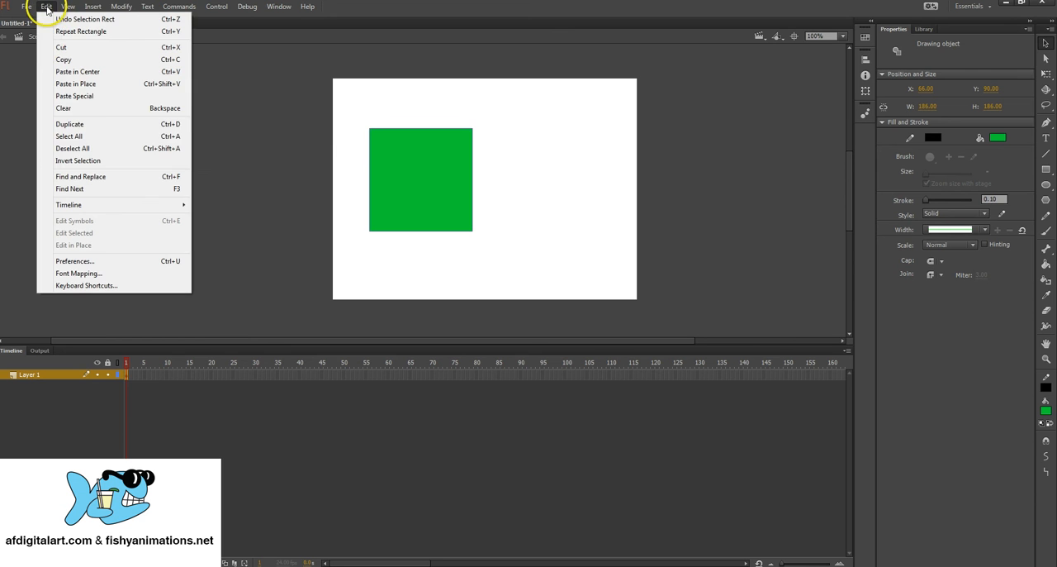
{"action": "left_click", "coordinate": [177, 130]}
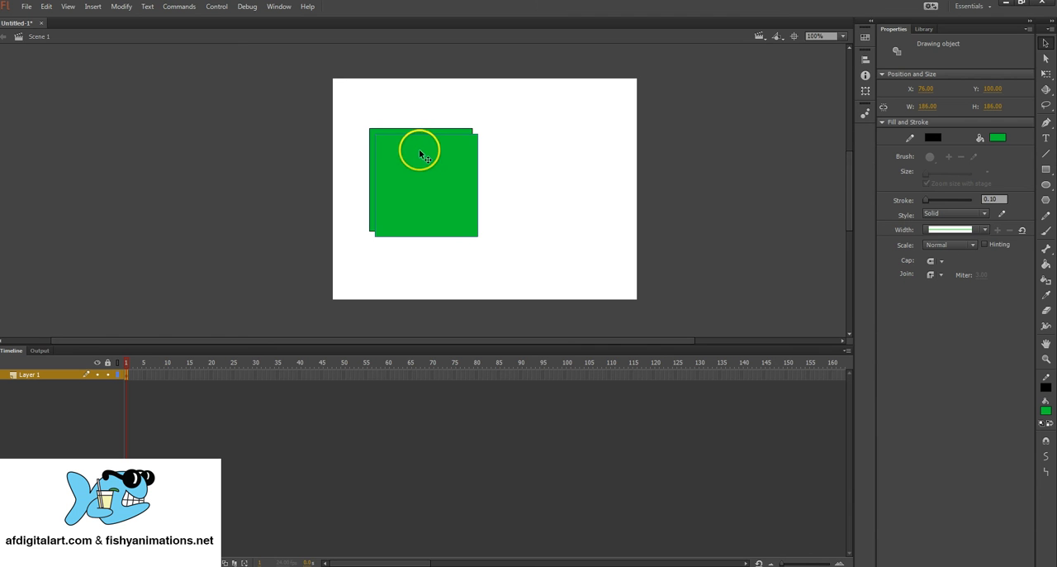
{"action": "left_click_drag", "start_coordinate": [392, 148], "coordinate": [501, 150]}
Step: Turn on Snap Align and Snap to Guides, and move the right square level with the left one at about X 265, Y 90
{"action": "left_click", "coordinate": [67, 7]}
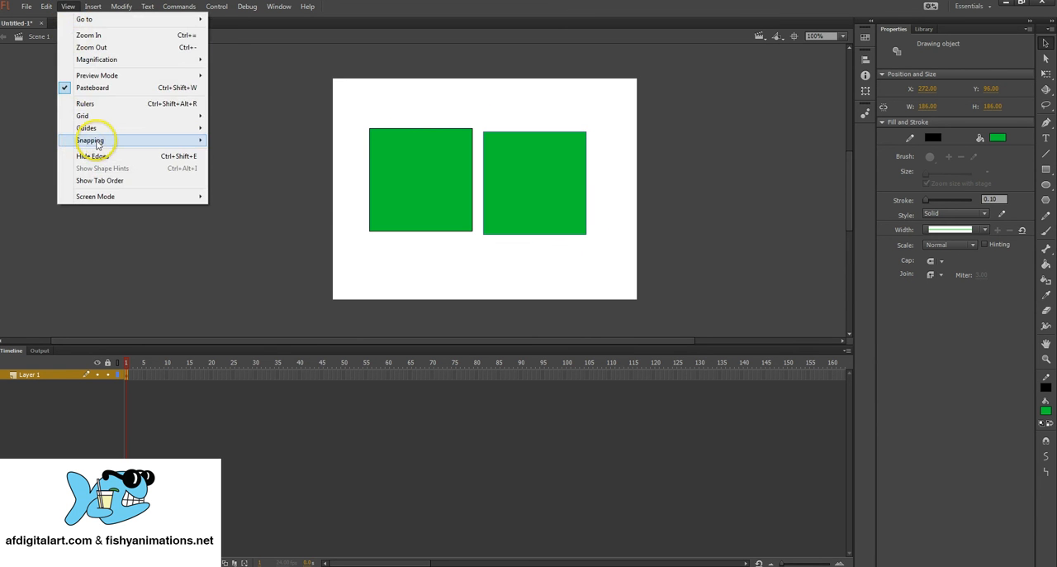
{"action": "mouse_move", "coordinate": [154, 141]}
{"action": "left_click", "coordinate": [259, 137]}
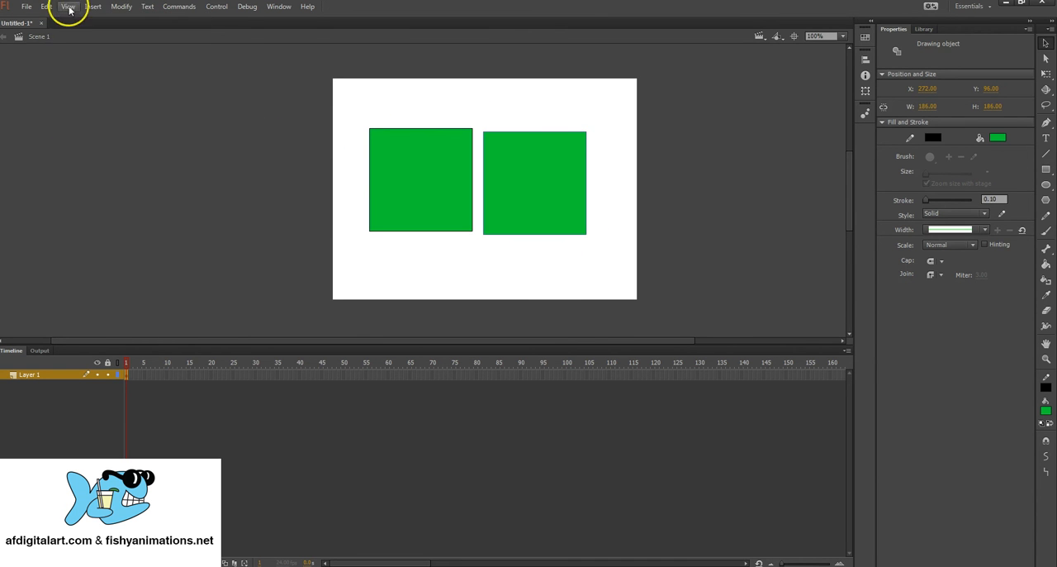
{"action": "left_click", "coordinate": [68, 6]}
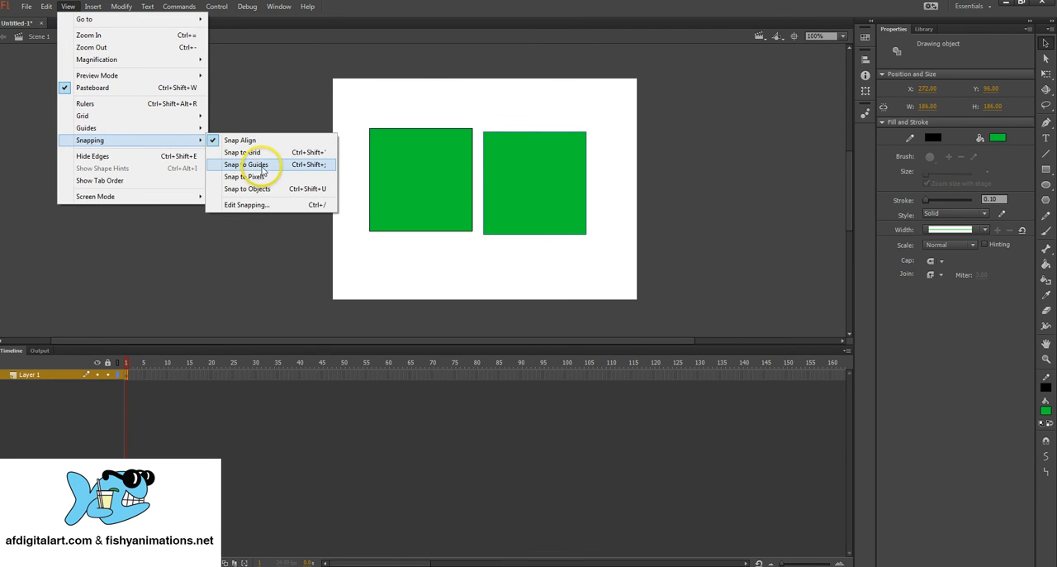
{"action": "left_click", "coordinate": [263, 168]}
{"action": "left_click_drag", "start_coordinate": [524, 171], "coordinate": [587, 149]}
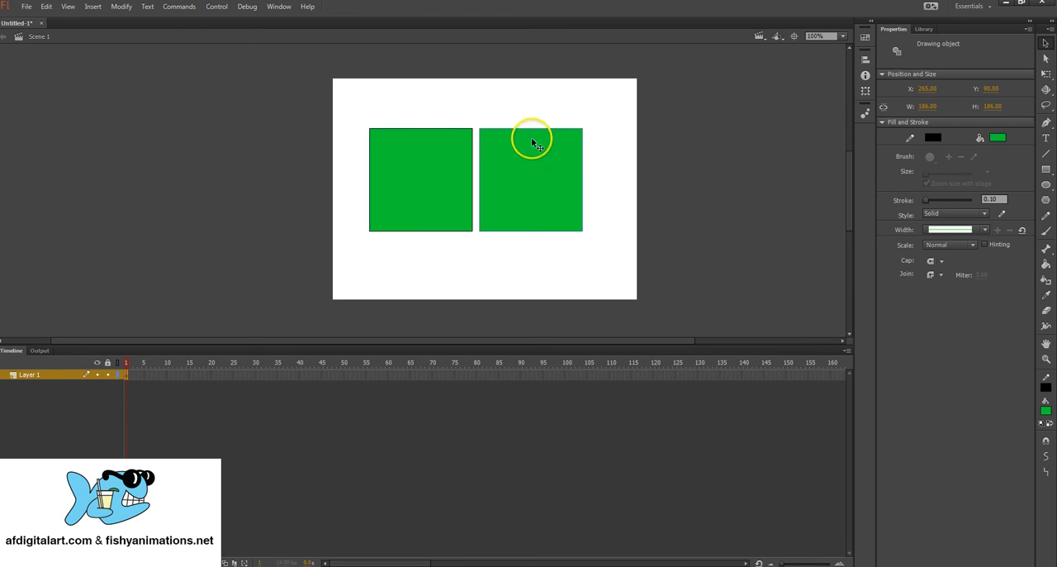
Step: Delete the left green square and move the remaining one into its place at about X 62, Y 89
{"action": "left_click_drag", "start_coordinate": [361, 107], "coordinate": [464, 239]}
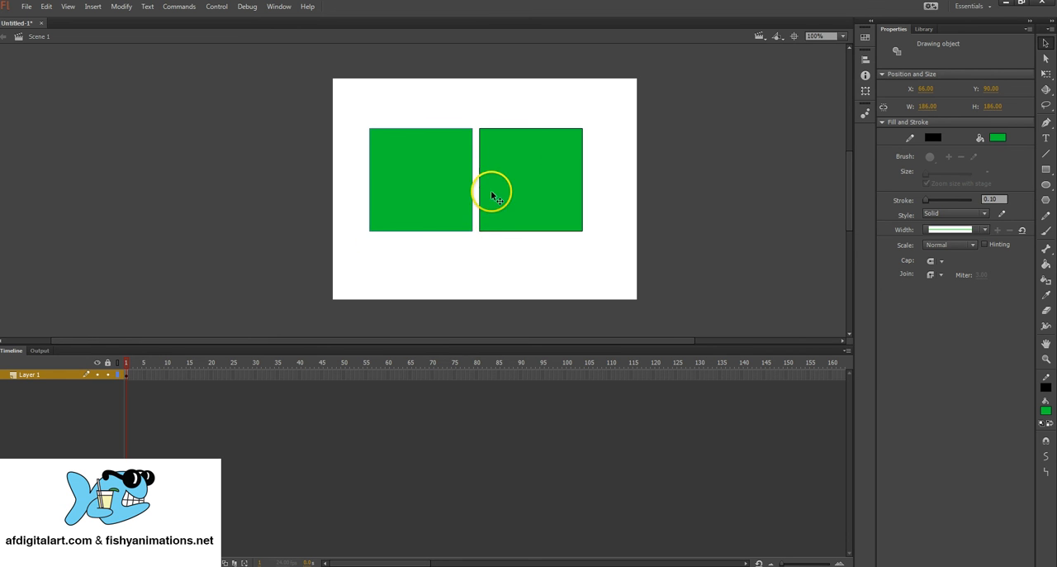
{"action": "key", "text": "Delete"}
{"action": "mouse_move", "coordinate": [529, 154]}
{"action": "left_mouse_down"}
{"action": "mouse_move", "coordinate": [460, 123]}
{"action": "mouse_move", "coordinate": [418, 147]}
{"action": "left_mouse_up"}
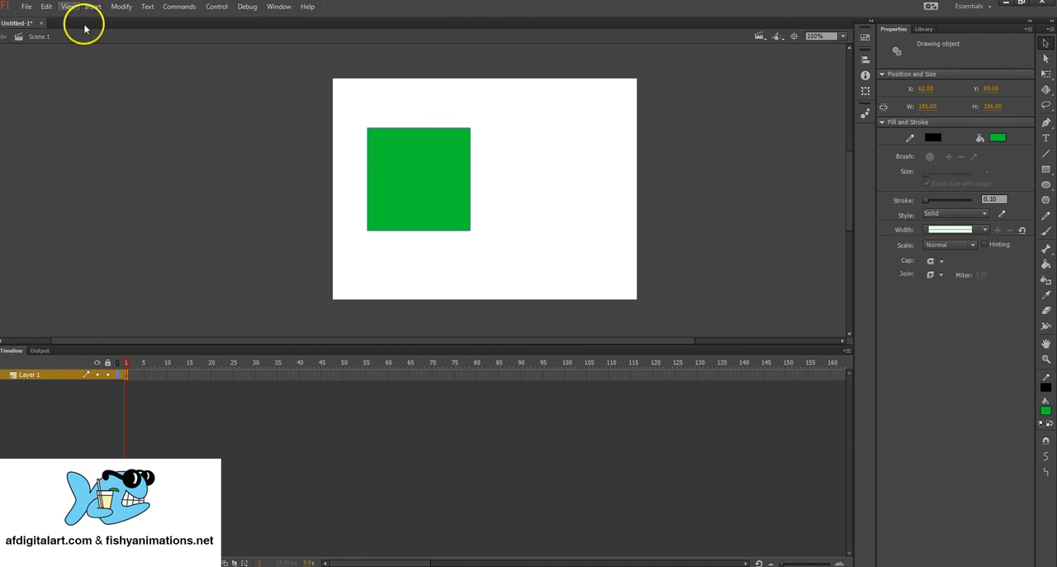
Step: Copy the green square, paste it in place, and move the copy to the right of the original, level with it
{"action": "left_click", "coordinate": [46, 6]}
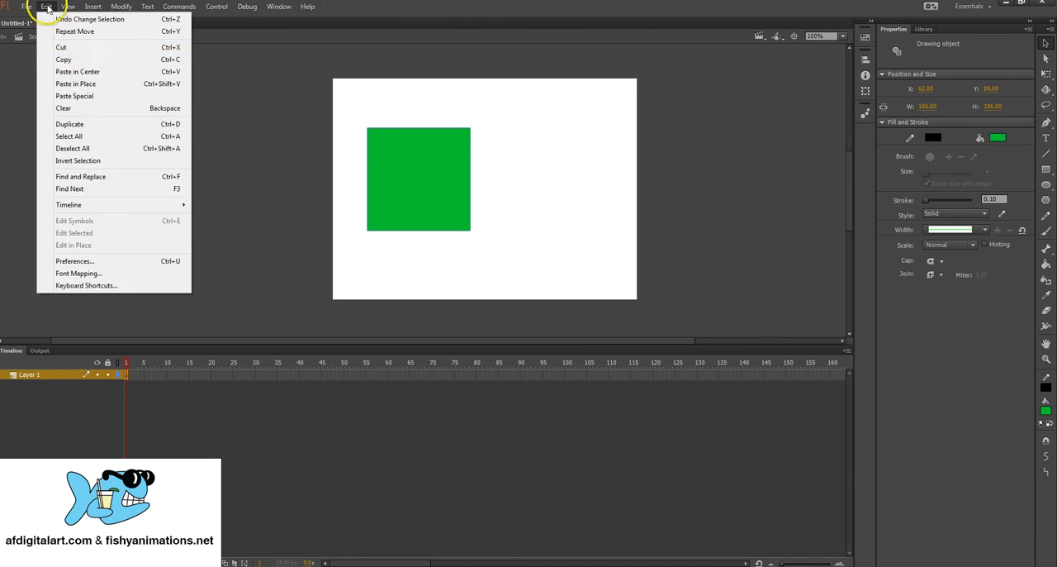
{"action": "left_click", "coordinate": [69, 60]}
{"action": "left_click", "coordinate": [47, 6]}
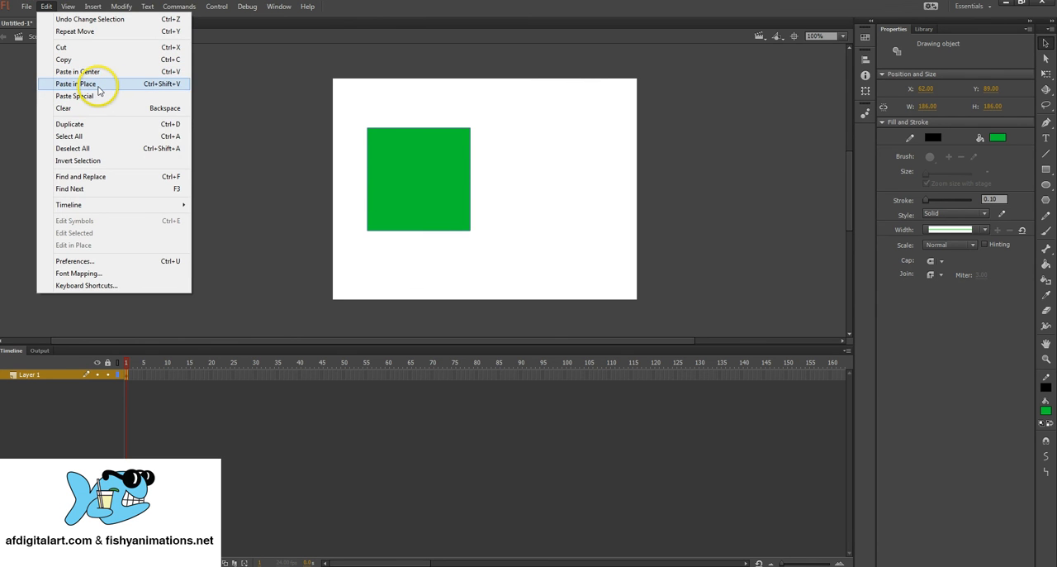
{"action": "left_click", "coordinate": [161, 83]}
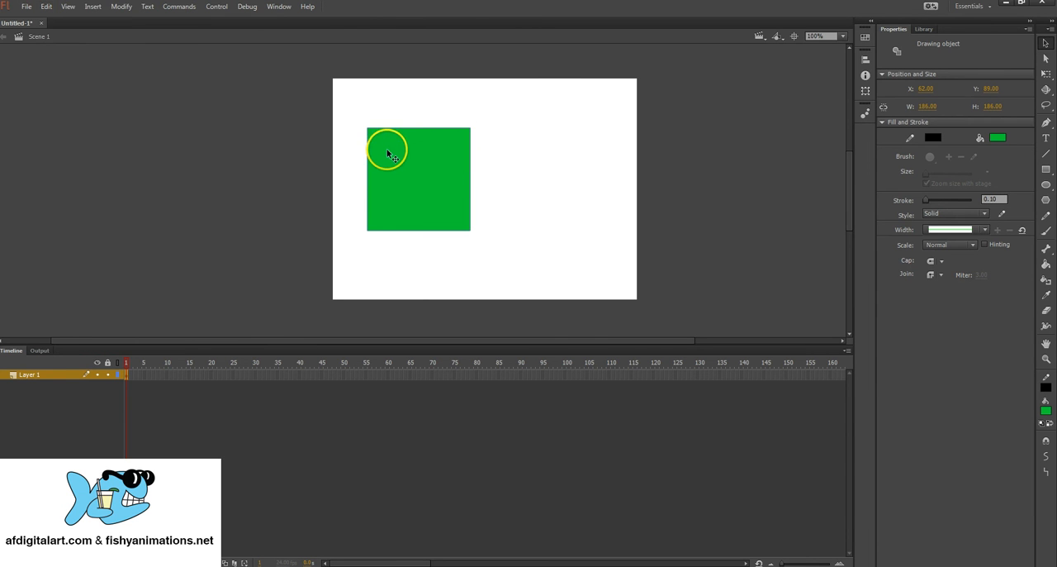
{"action": "left_click_drag", "start_coordinate": [388, 156], "coordinate": [504, 157]}
{"action": "left_click", "coordinate": [511, 272]}
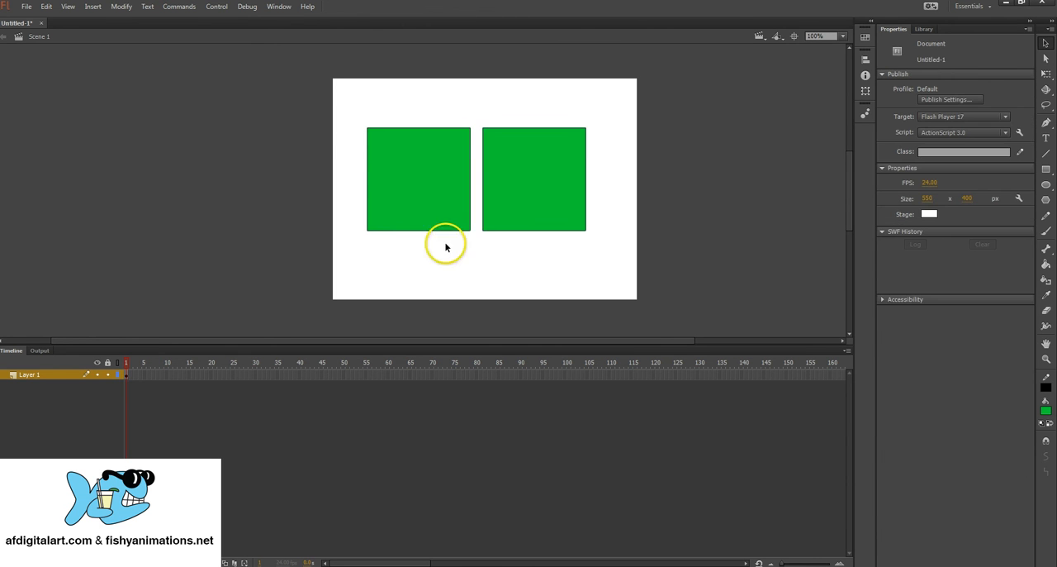
Step: Select the left green square and nudge it in small steps in all four directions, ending at about X 60, Y 71
{"action": "mouse_move", "coordinate": [353, 106]}
{"action": "left_mouse_down"}
{"action": "mouse_move", "coordinate": [479, 107]}
{"action": "mouse_move", "coordinate": [457, 253]}
{"action": "left_mouse_up"}
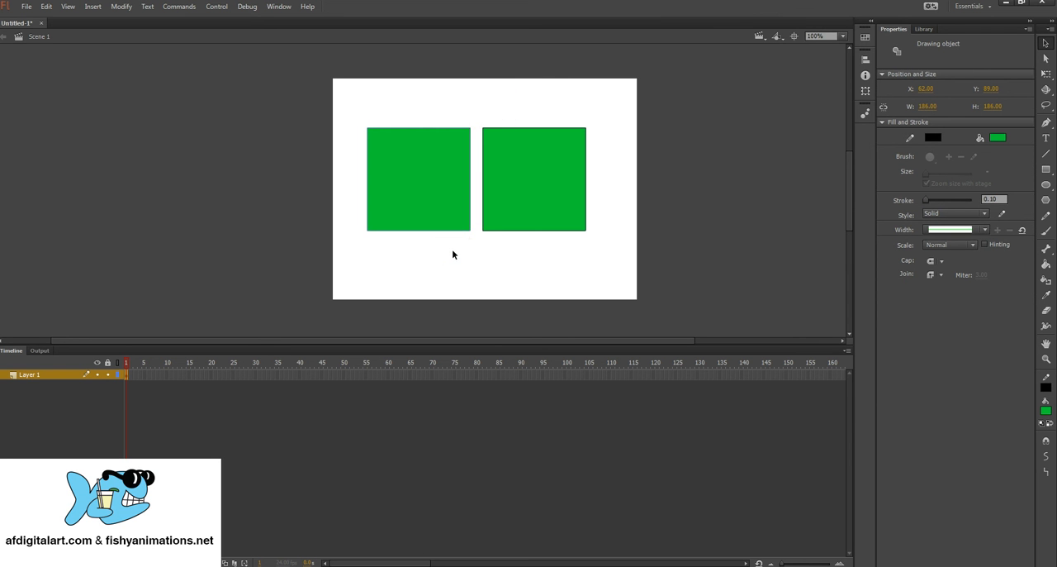
{"action": "left_click", "coordinate": [418, 171]}
{"action": "left_click_drag", "start_coordinate": [348, 109], "coordinate": [463, 246]}
{"action": "key", "text": "Up"}
{"action": "key", "text": "Up"}
{"action": "key", "text": "Up"}
{"action": "key", "text": "Up"}
{"action": "key", "text": "Up"}
{"action": "key", "text": "Up"}
{"action": "key", "text": "Up"}
{"action": "key", "text": "Up"}
{"action": "key", "text": "Up"}
{"action": "key", "text": "Up"}
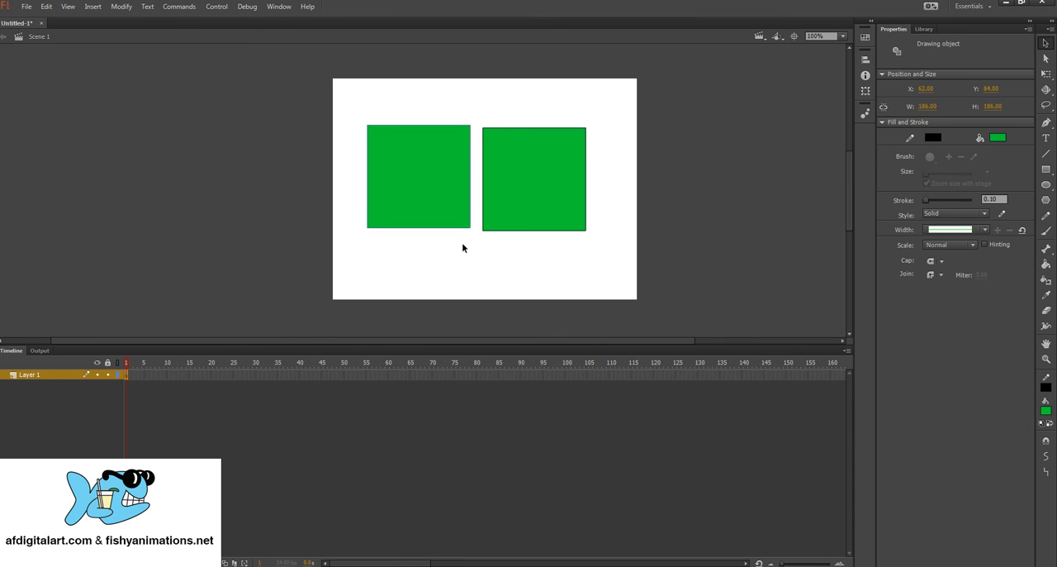
{"action": "key", "text": "Up"}
{"action": "key", "text": "Up"}
{"action": "key", "text": "Left"}
{"action": "key", "text": "Left"}
{"action": "key", "text": "Left"}
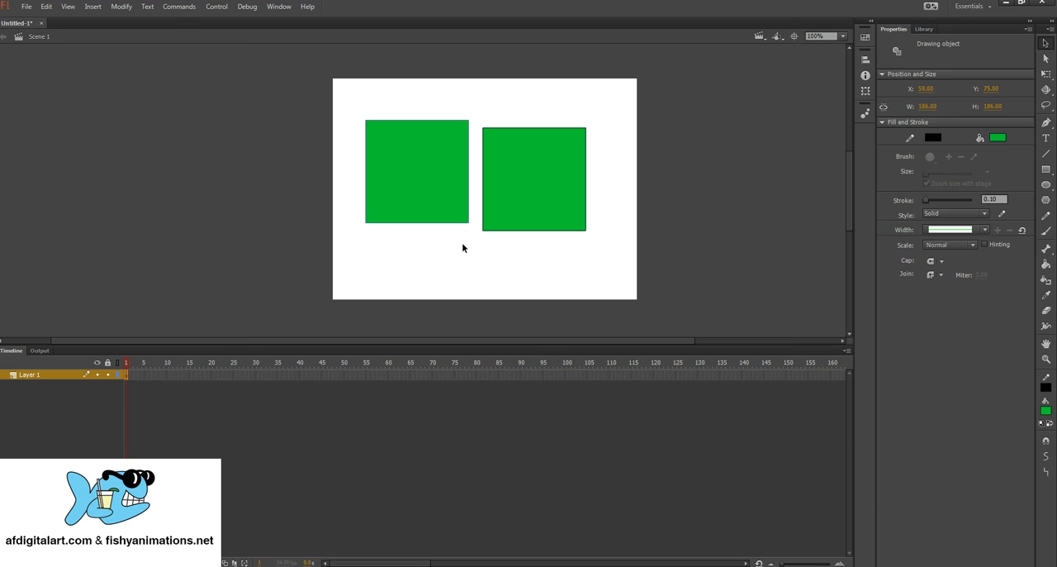
{"action": "key", "text": "Left"}
{"action": "key", "text": "Left"}
{"action": "key", "text": "Left"}
{"action": "key", "text": "Down"}
{"action": "key", "text": "Down"}
{"action": "key", "text": "Down"}
{"action": "key", "text": "Right"}
{"action": "key", "text": "Right"}
{"action": "key", "text": "Right"}
{"action": "key", "text": "Right"}
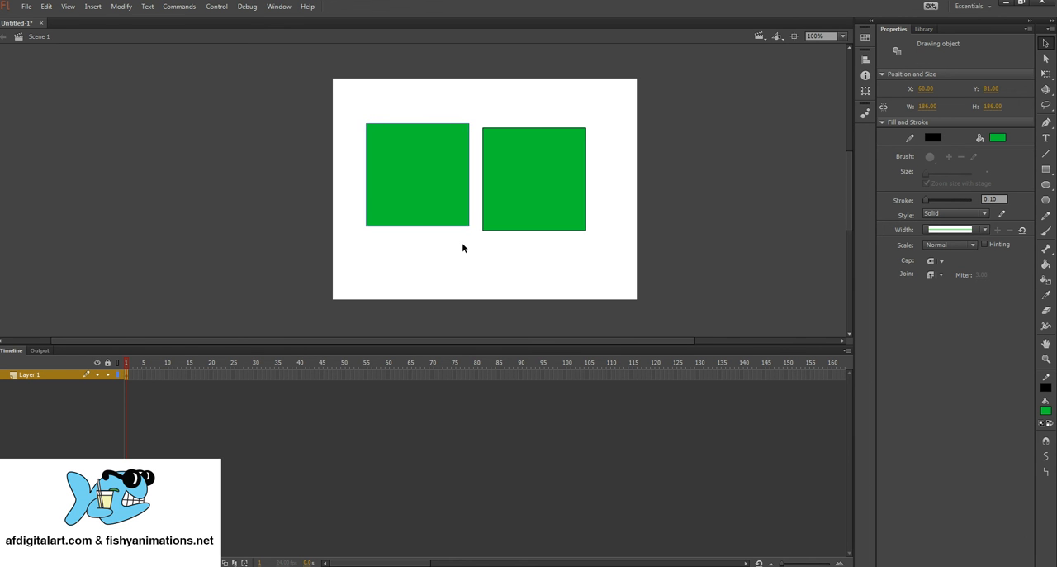
{"action": "key", "text": "Up"}
{"action": "key", "text": "Up"}
{"action": "key", "text": "Up"}
{"action": "key", "text": "Up"}
{"action": "key", "text": "Up"}
{"action": "key", "text": "Up"}
{"action": "key", "text": "Up"}
{"action": "key", "text": "Up"}
{"action": "key", "text": "Up"}
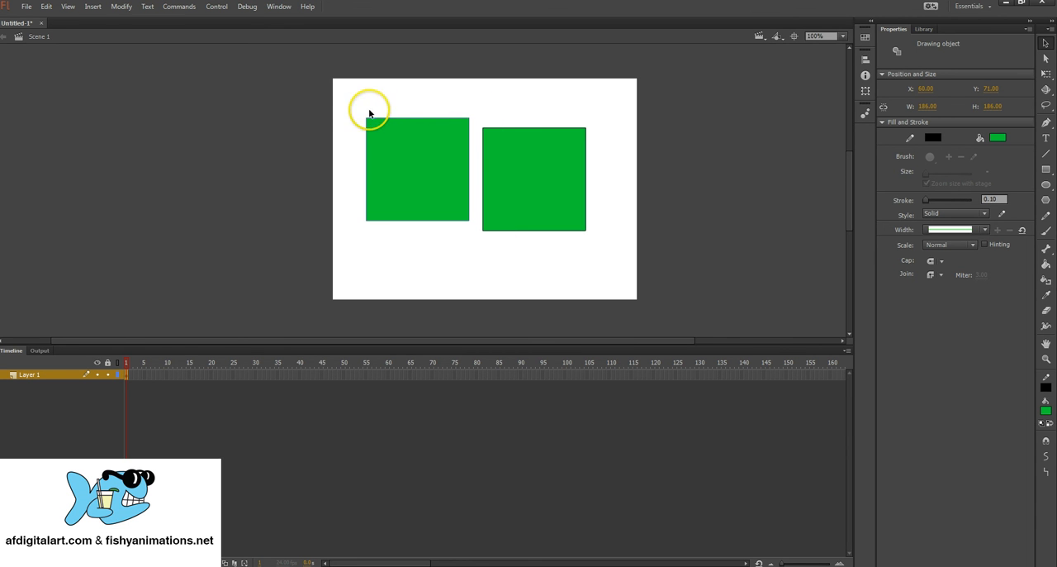
Step: Delete both green squares and set the Brush tool's fill to blue #0033FF
{"action": "left_click_drag", "start_coordinate": [349, 101], "coordinate": [620, 257]}
{"action": "key", "text": "Delete"}
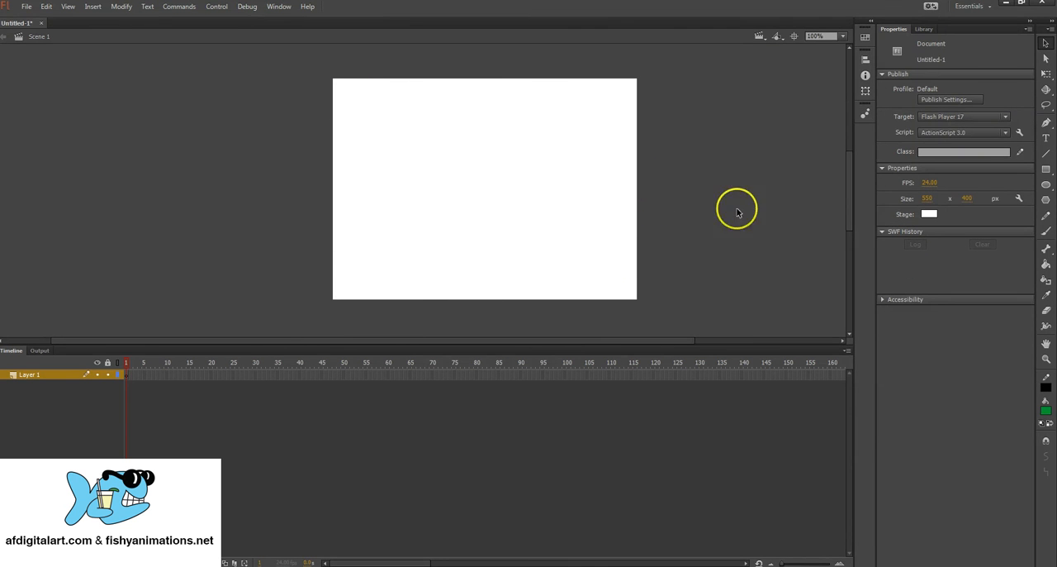
{"action": "left_click", "coordinate": [1046, 232]}
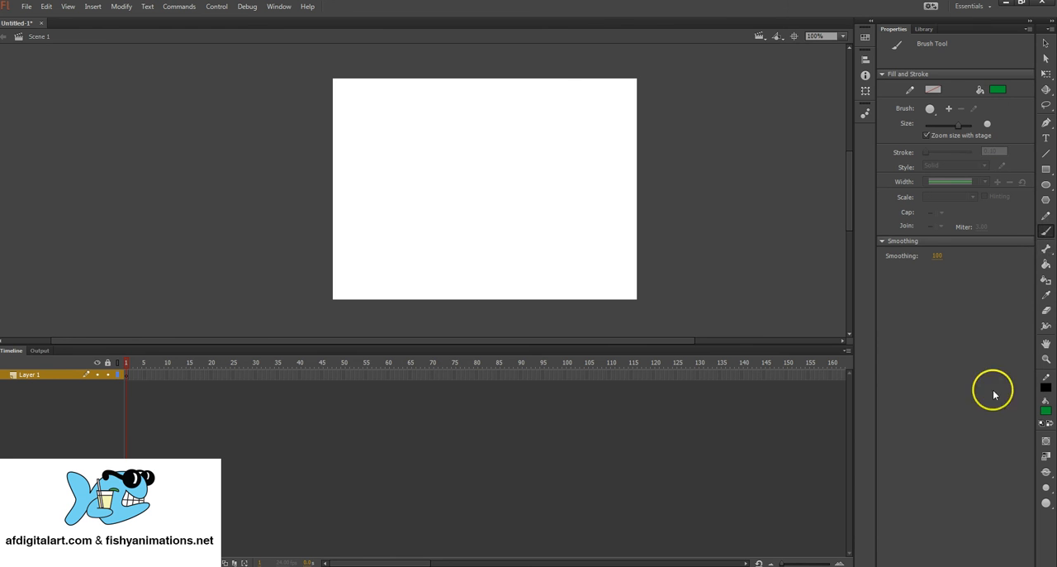
{"action": "left_click", "coordinate": [1047, 411]}
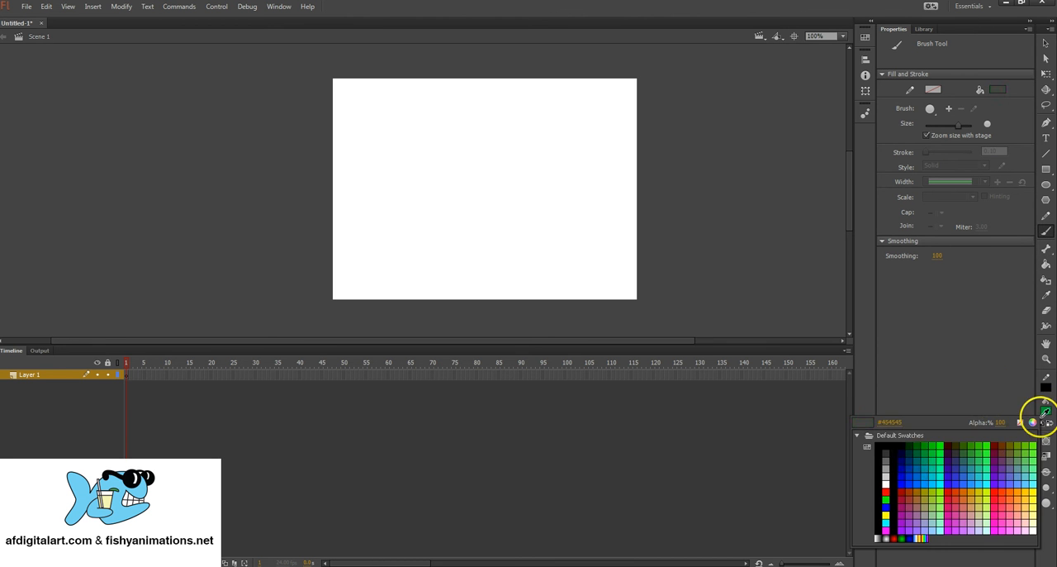
{"action": "left_click", "coordinate": [916, 479]}
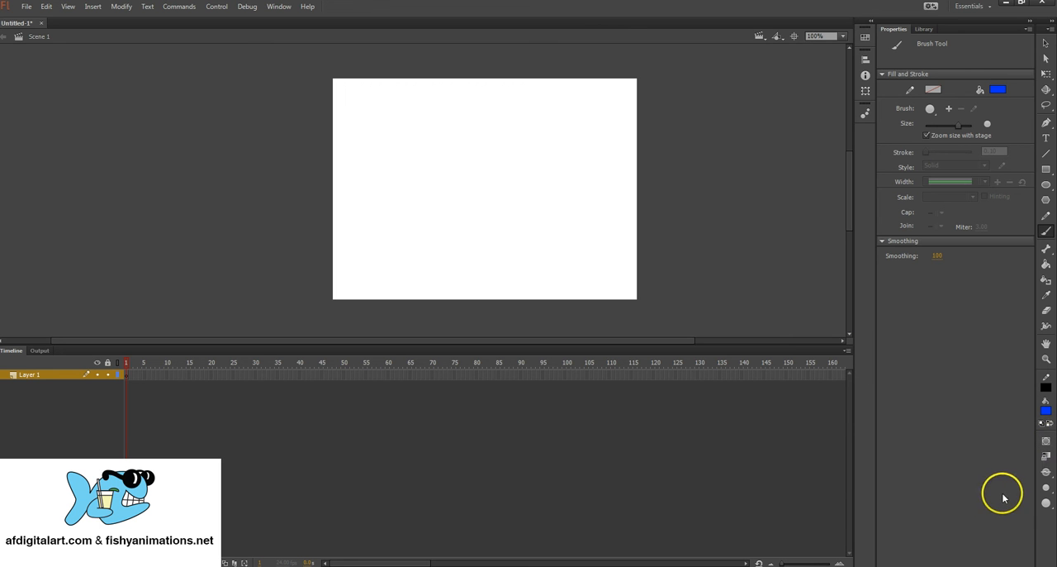
Step: Examine the brush sizes and brush shapes available for the Brush tool
{"action": "left_click", "coordinate": [1046, 489]}
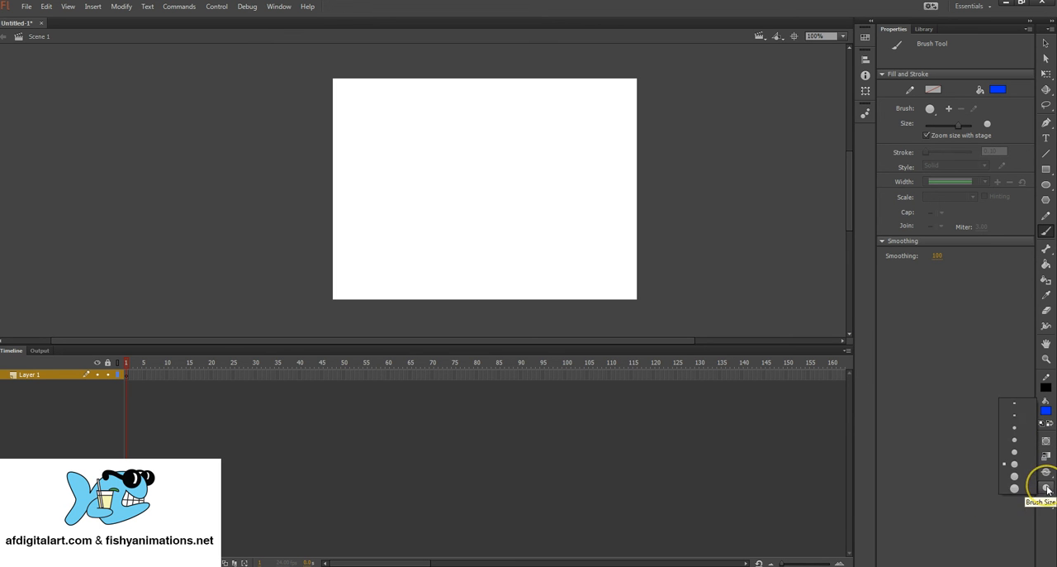
{"action": "left_click", "coordinate": [1016, 455]}
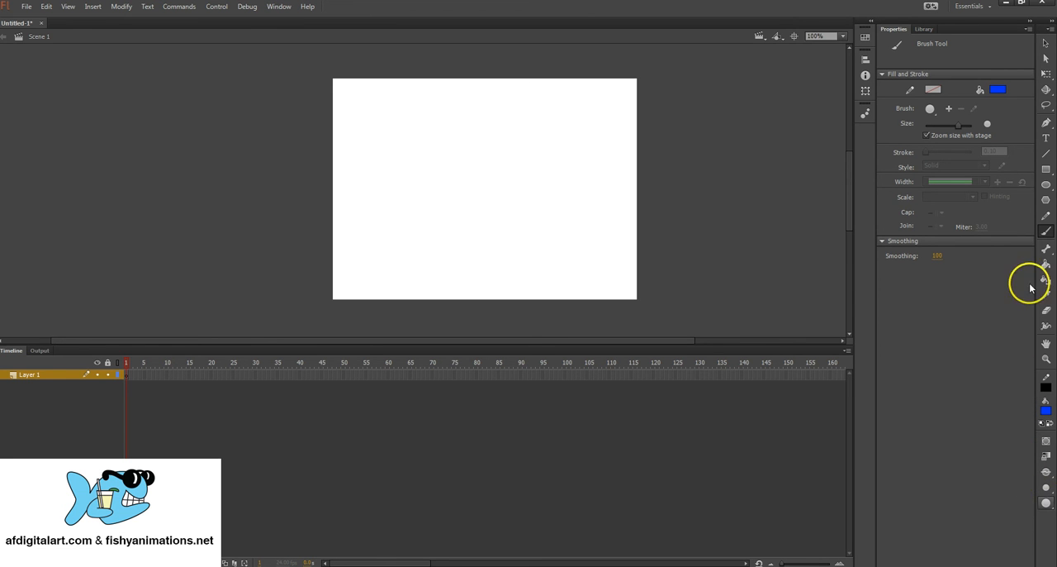
{"action": "left_click", "coordinate": [1048, 506]}
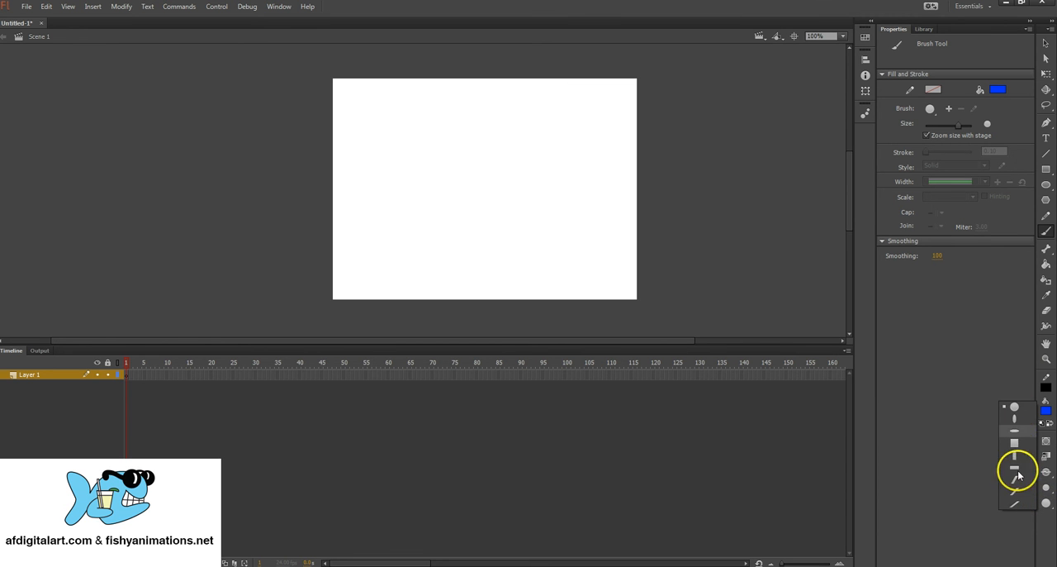
{"action": "left_click", "coordinate": [1049, 504]}
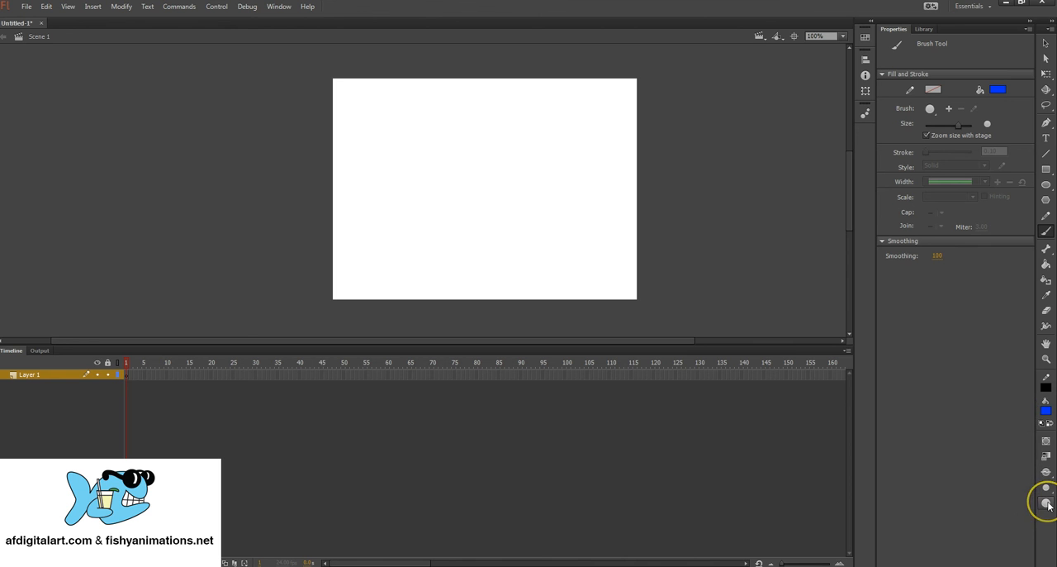
{"action": "left_click", "coordinate": [1048, 491]}
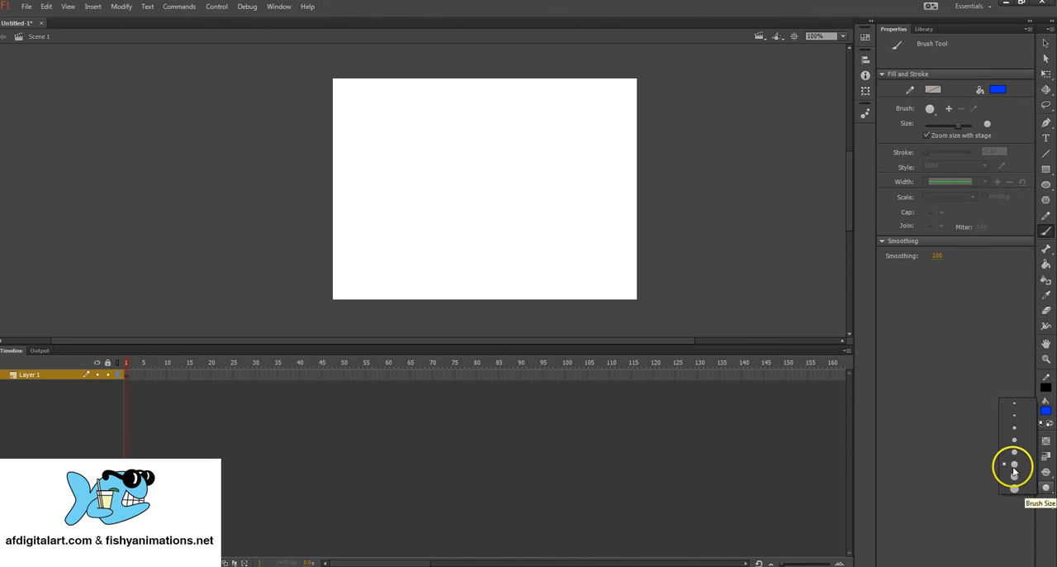
{"action": "left_click", "coordinate": [1011, 469]}
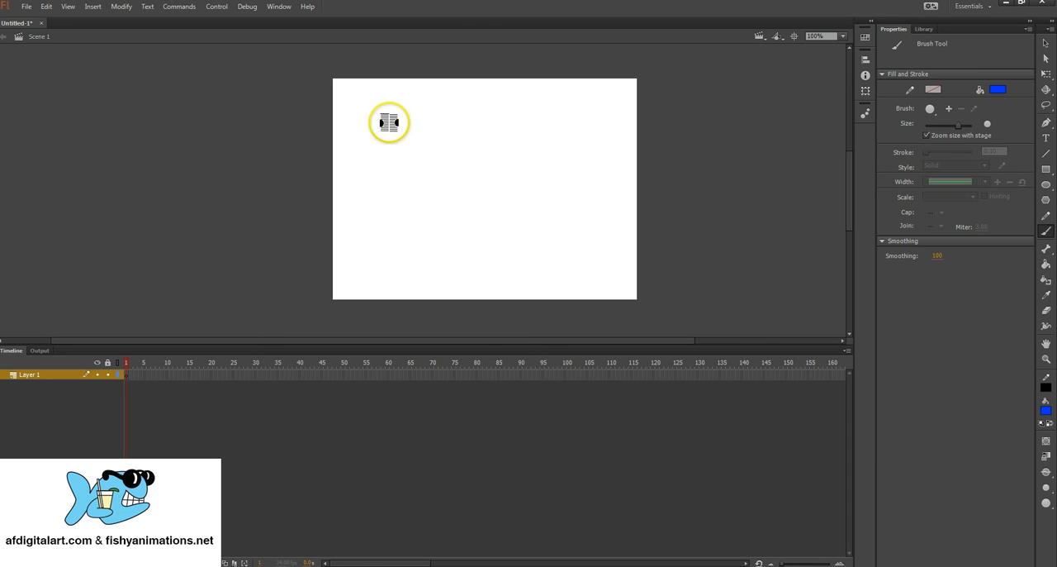
Step: Paint one blue test zigzag at smoothing 100 and another at smoothing 50, undoing each stroke
{"action": "mouse_move", "coordinate": [370, 125]}
{"action": "left_mouse_down"}
{"action": "mouse_move", "coordinate": [548, 122]}
{"action": "mouse_move", "coordinate": [399, 178]}
{"action": "mouse_move", "coordinate": [375, 214]}
{"action": "mouse_move", "coordinate": [511, 190]}
{"action": "mouse_move", "coordinate": [559, 188]}
{"action": "mouse_move", "coordinate": [566, 198]}
{"action": "mouse_move", "coordinate": [564, 219]}
{"action": "mouse_move", "coordinate": [459, 242]}
{"action": "left_mouse_up"}
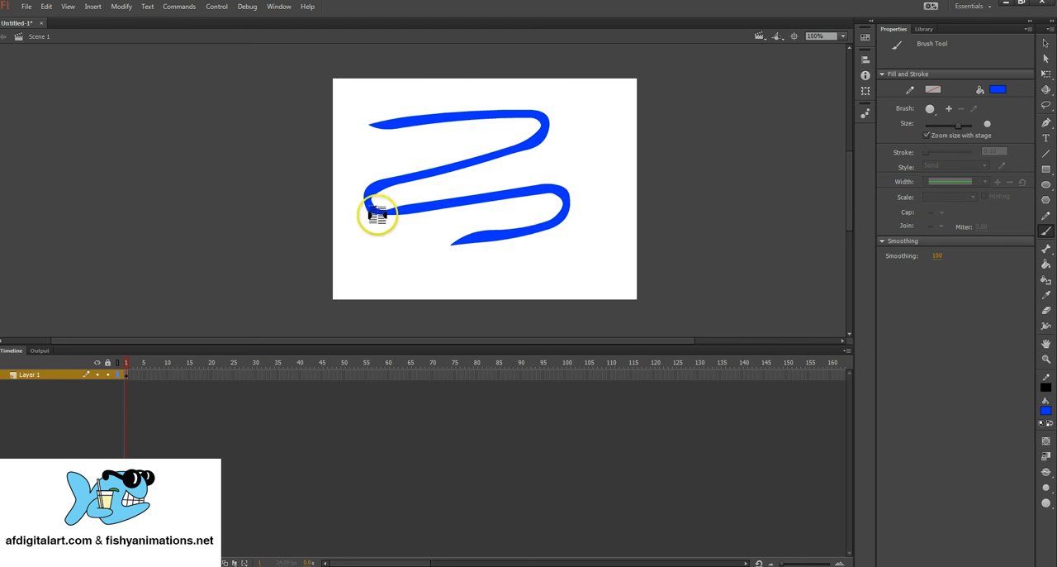
{"action": "left_click", "coordinate": [938, 256]}
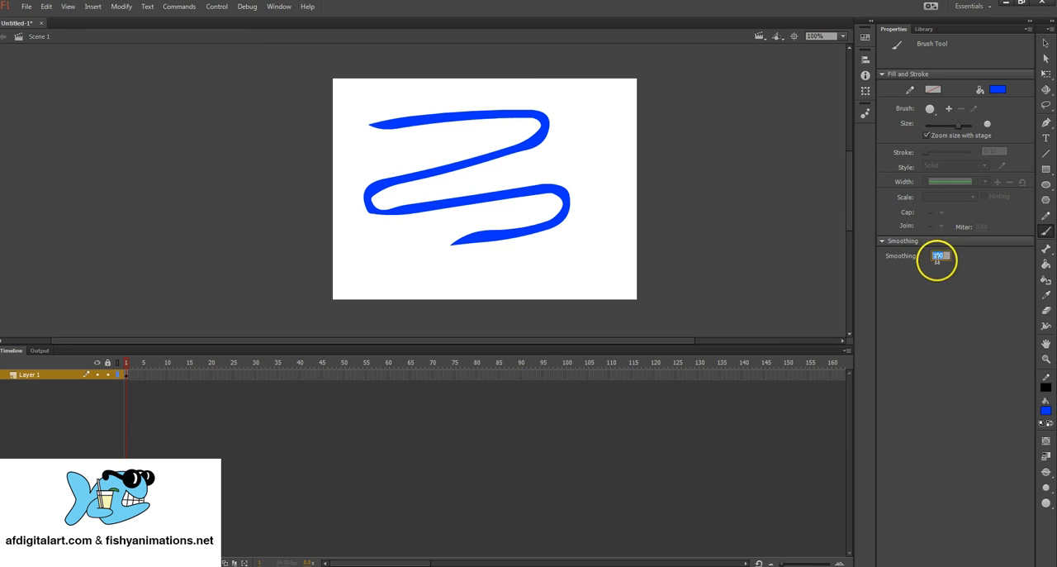
{"action": "type", "text": "50"}
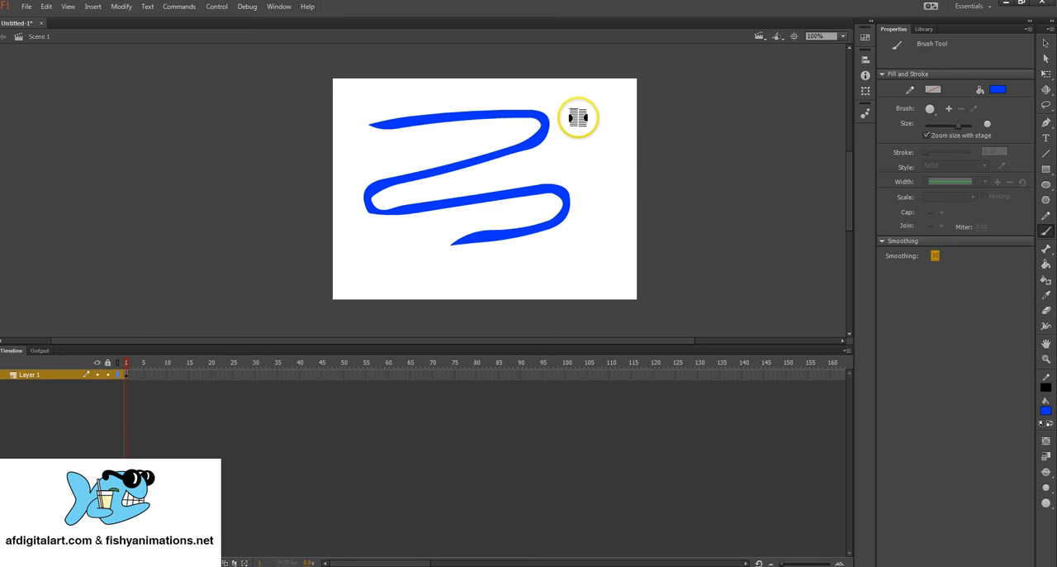
{"action": "key", "text": "ctrl+z"}
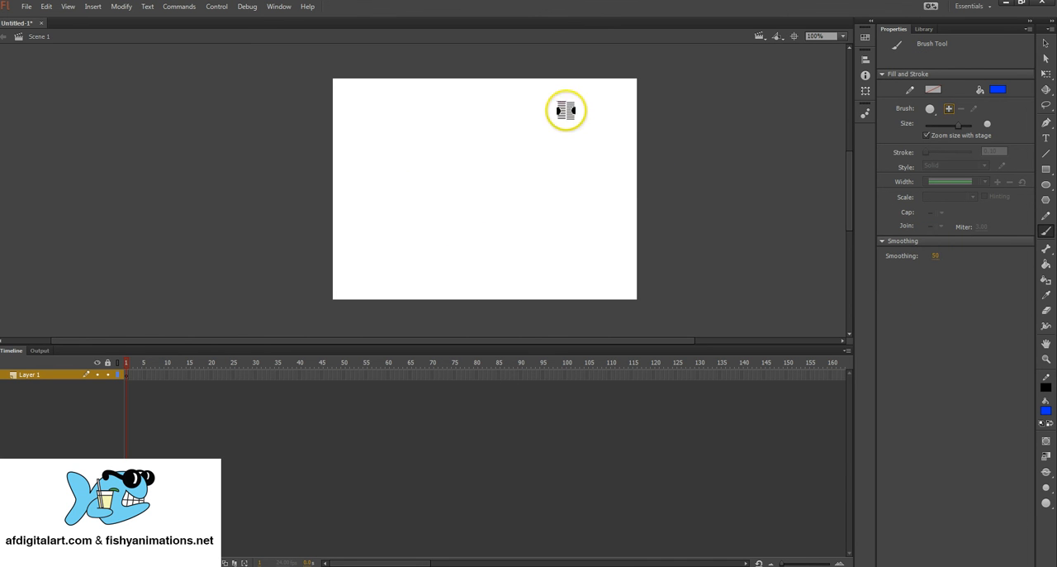
{"action": "mouse_move", "coordinate": [378, 113]}
{"action": "left_mouse_down"}
{"action": "mouse_move", "coordinate": [469, 111]}
{"action": "mouse_move", "coordinate": [558, 130]}
{"action": "mouse_move", "coordinate": [449, 160]}
{"action": "mouse_move", "coordinate": [461, 214]}
{"action": "mouse_move", "coordinate": [568, 225]}
{"action": "left_mouse_up"}
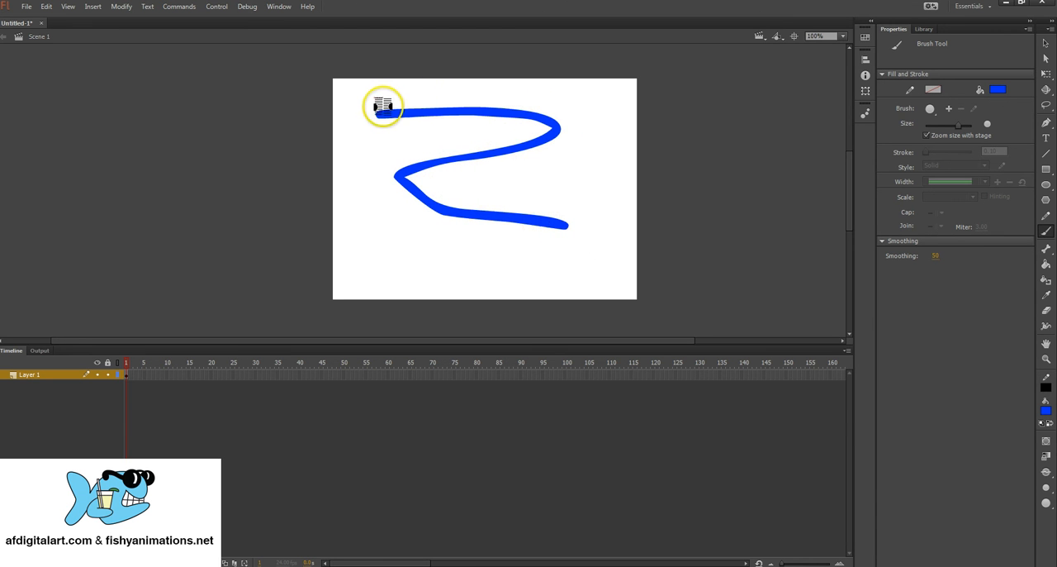
{"action": "key", "text": "ctrl+z"}
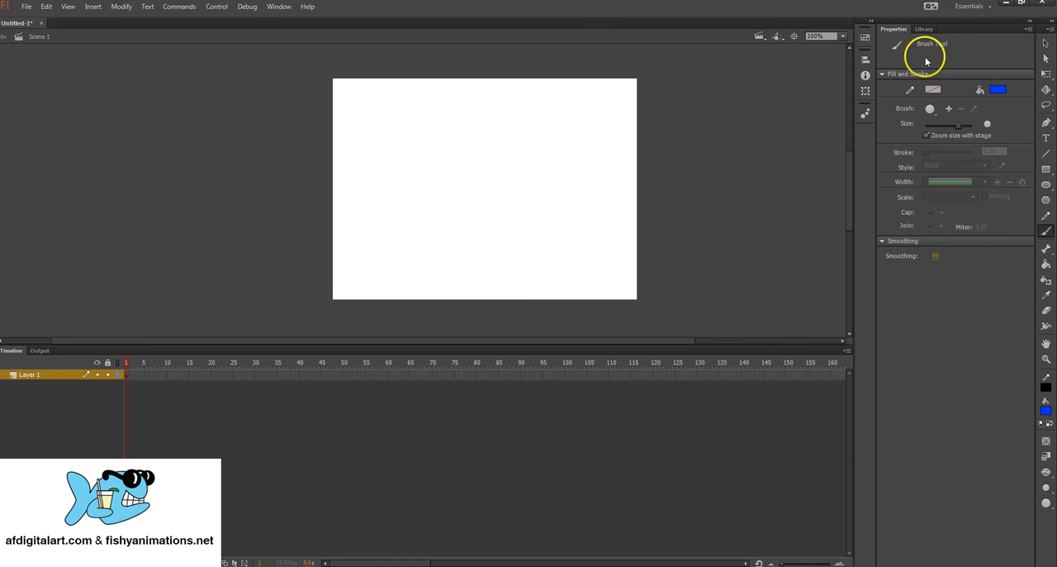
Step: Set the brush smoothing to 0, paint a blue test zigzag across the stage, and undo it
{"action": "left_click", "coordinate": [935, 256]}
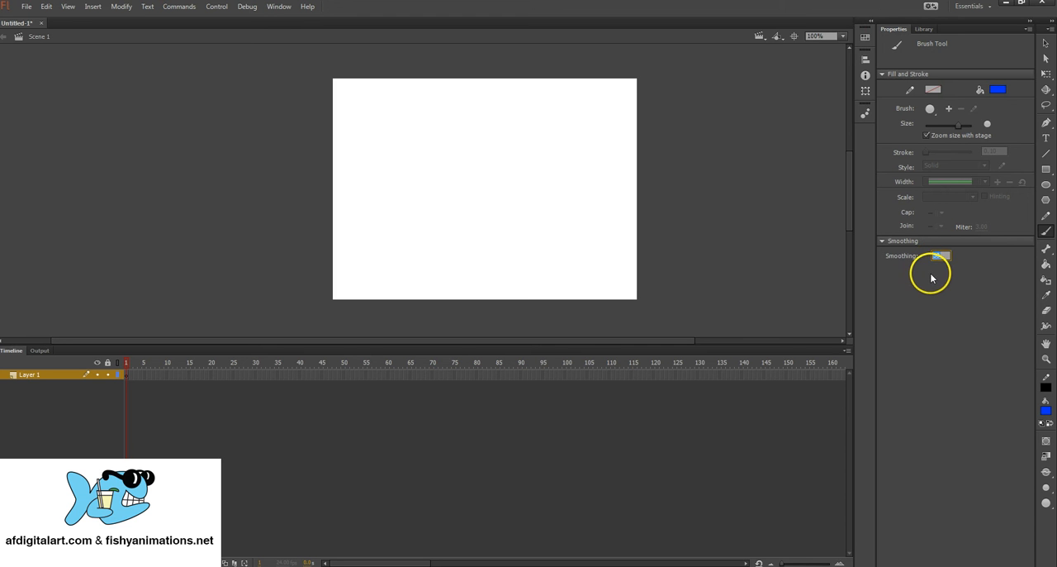
{"action": "type", "text": "0"}
{"action": "left_click_drag", "start_coordinate": [382, 129], "coordinate": [578, 131]}
{"action": "mouse_move", "coordinate": [416, 192]}
{"action": "left_mouse_down"}
{"action": "mouse_move", "coordinate": [585, 217]}
{"action": "mouse_move", "coordinate": [483, 240]}
{"action": "left_mouse_up"}
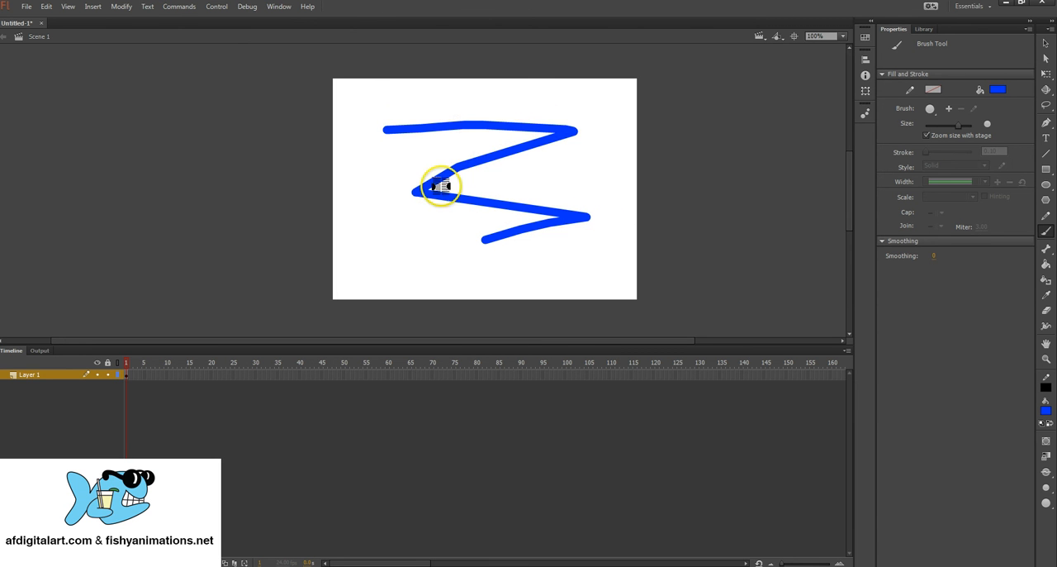
{"action": "key", "text": "ctrl+z"}
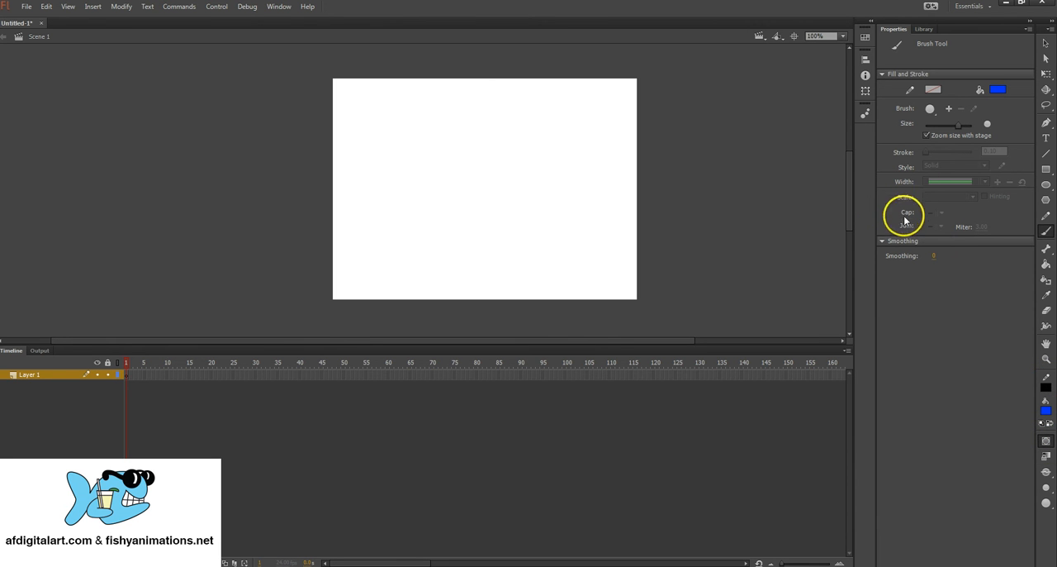
Step: Paint a blue zigzag about 402 by 272 px with the Brush tool in Object Drawing mode, using smoothing 50
{"action": "left_click", "coordinate": [934, 255]}
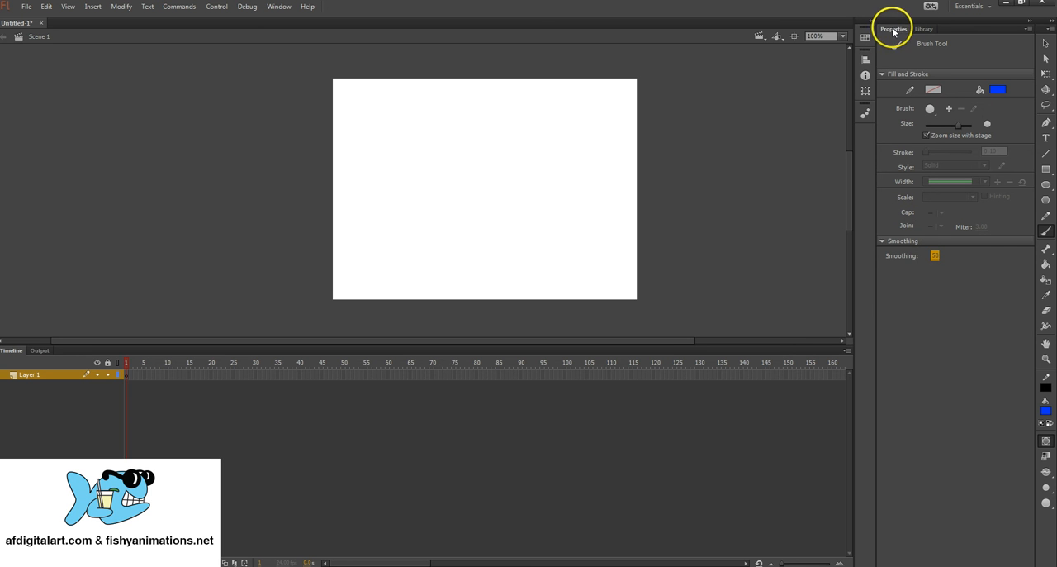
{"action": "left_click", "coordinate": [1046, 169]}
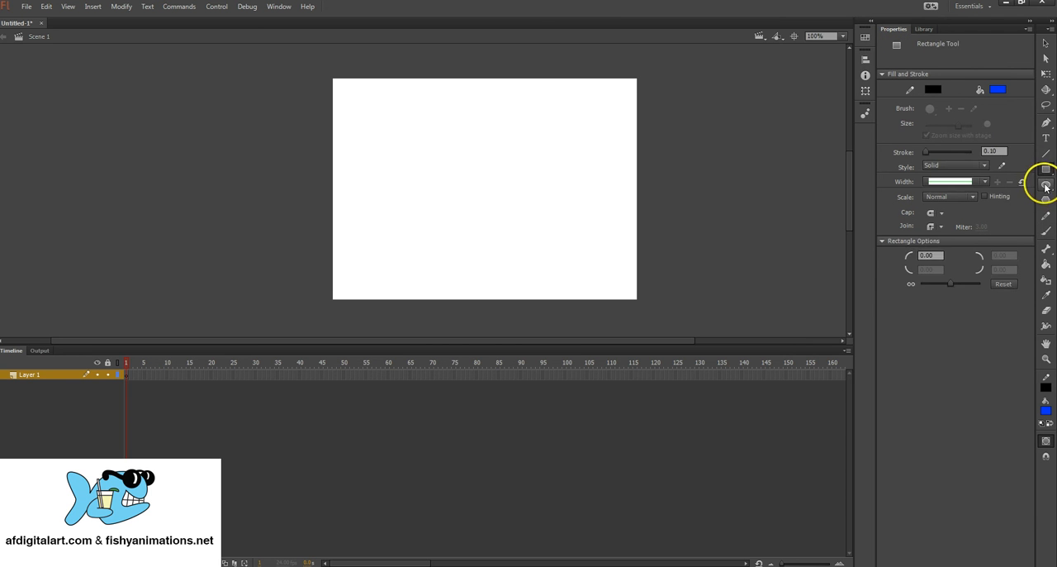
{"action": "left_click", "coordinate": [1045, 184]}
{"action": "left_click", "coordinate": [1048, 170]}
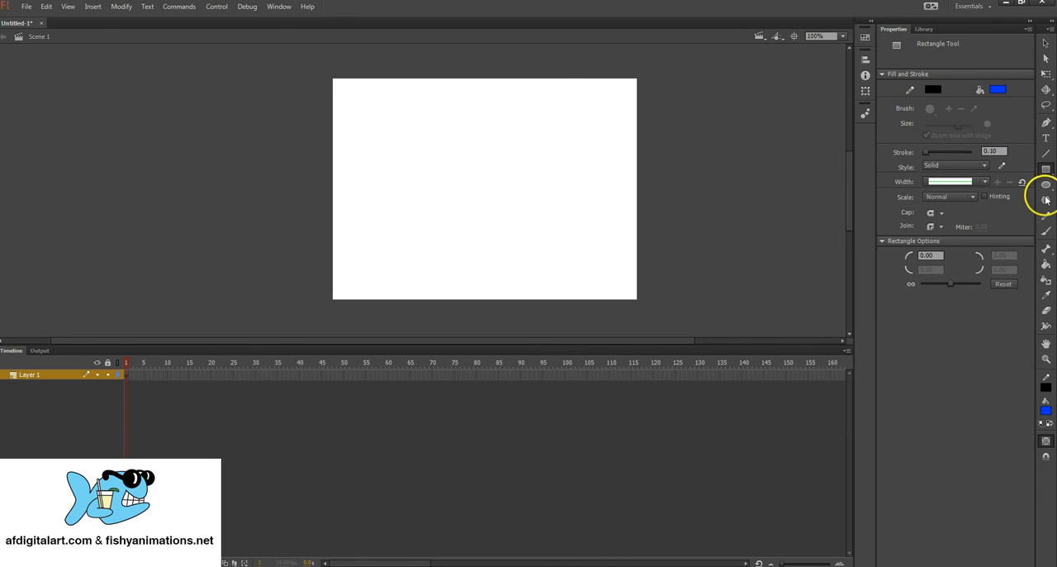
{"action": "left_click", "coordinate": [1047, 235]}
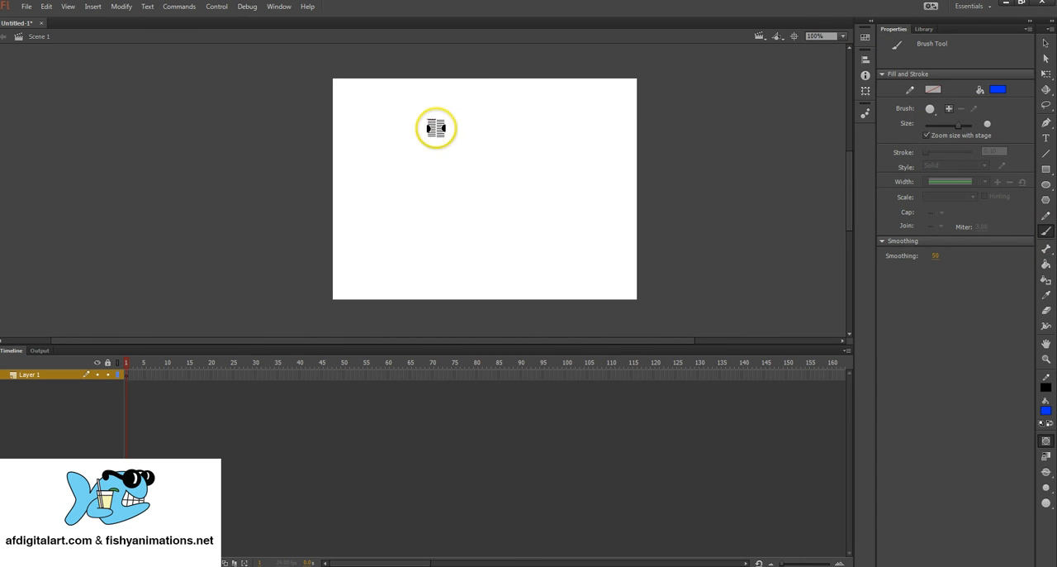
{"action": "mouse_move", "coordinate": [366, 118]}
{"action": "left_mouse_down"}
{"action": "mouse_move", "coordinate": [562, 125]}
{"action": "mouse_move", "coordinate": [408, 193]}
{"action": "mouse_move", "coordinate": [544, 208]}
{"action": "mouse_move", "coordinate": [579, 224]}
{"action": "mouse_move", "coordinate": [581, 244]}
{"action": "mouse_move", "coordinate": [478, 277]}
{"action": "left_mouse_up"}
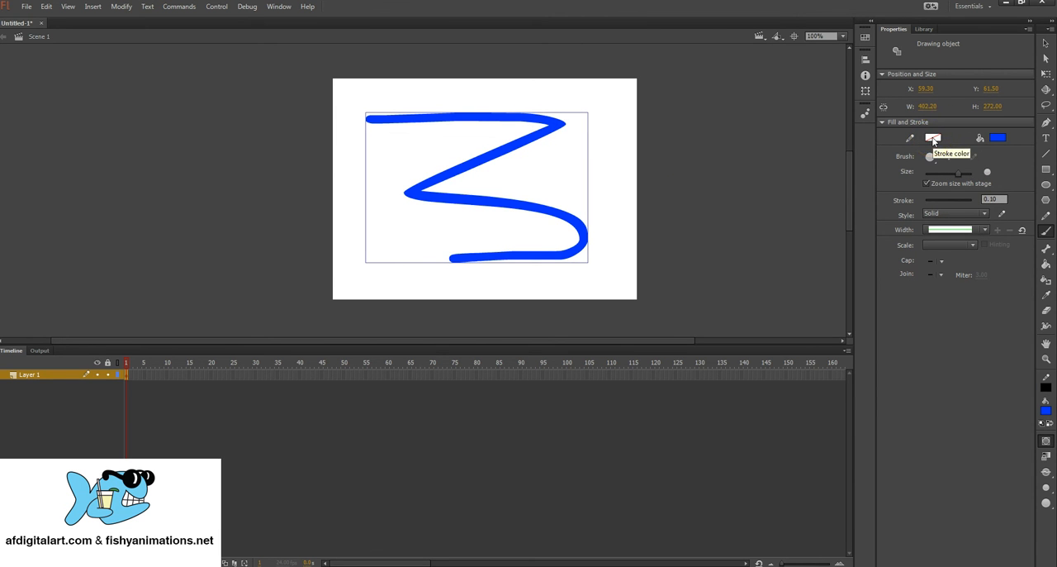
Step: Give the blue zigzag a black #000000 outline with a stroke size of 4
{"action": "left_click", "coordinate": [934, 139]}
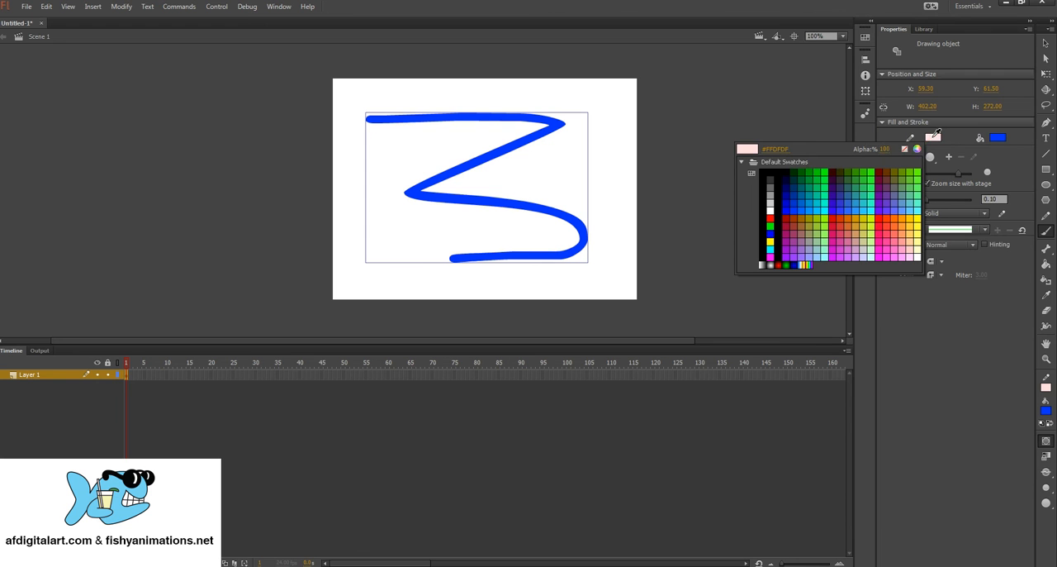
{"action": "left_click", "coordinate": [767, 165]}
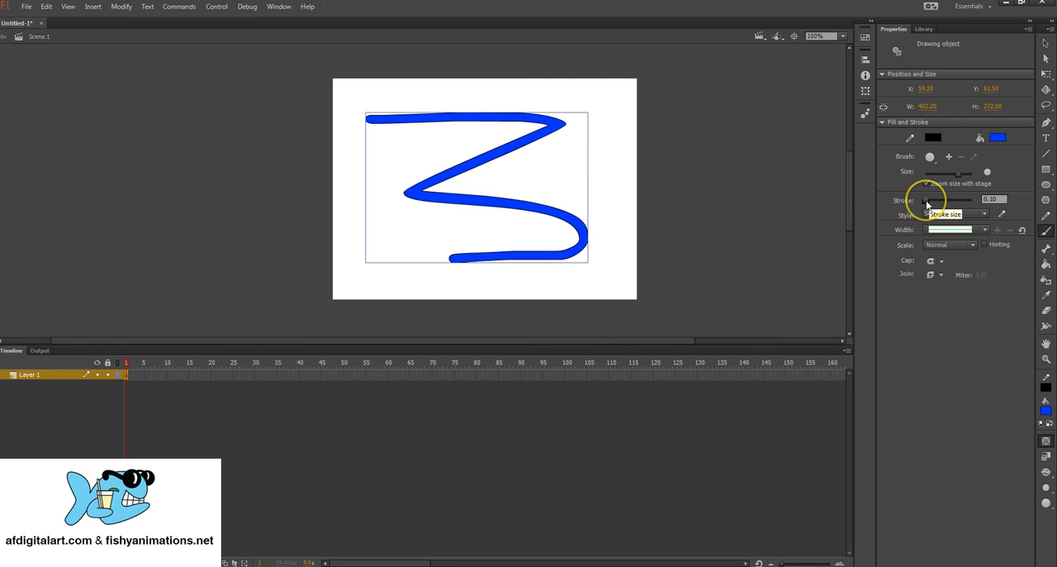
{"action": "left_click_drag", "start_coordinate": [927, 205], "coordinate": [927, 204]}
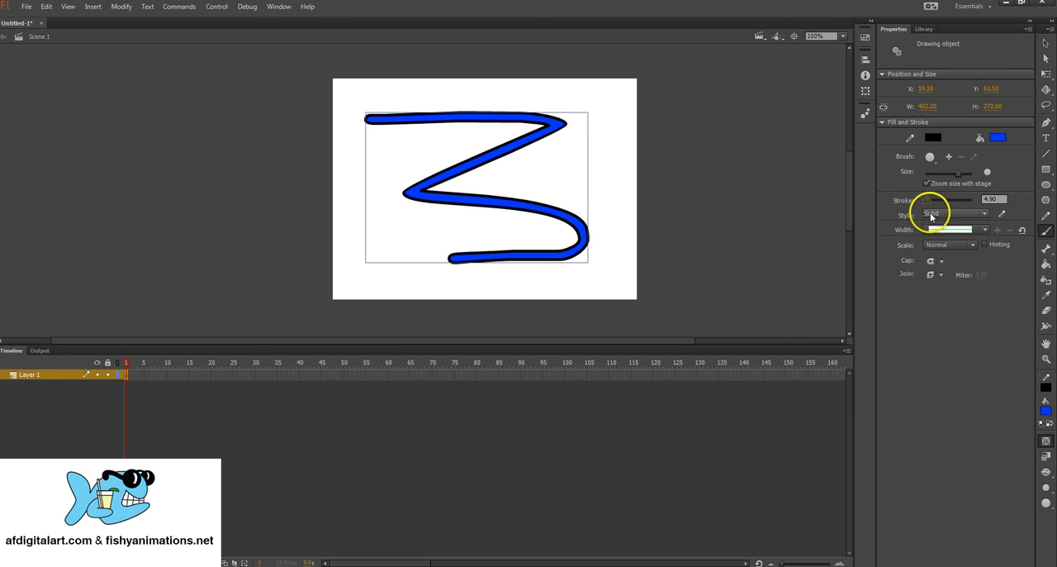
{"action": "left_click", "coordinate": [988, 204]}
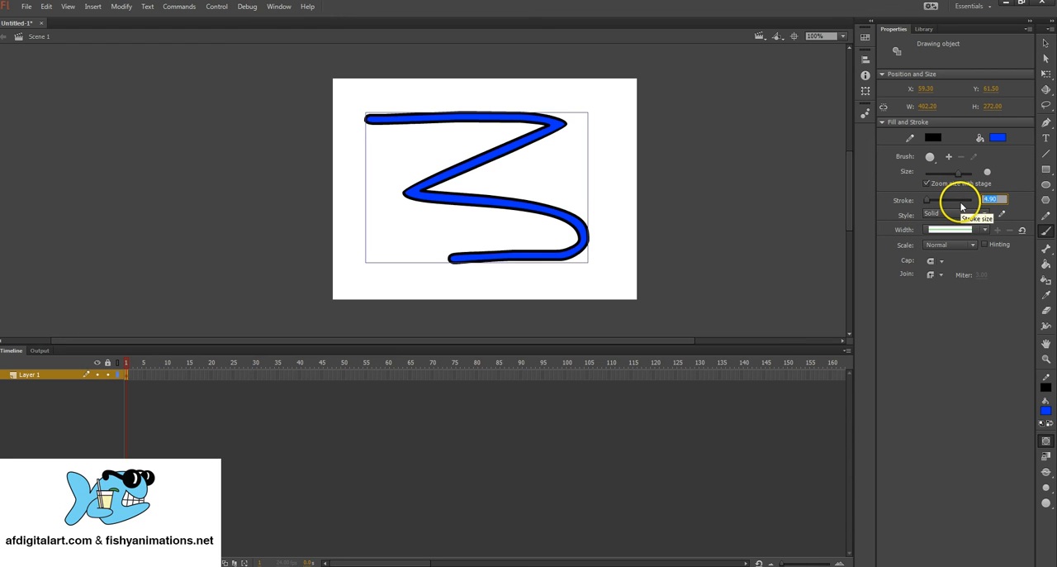
{"action": "key", "text": "Return"}
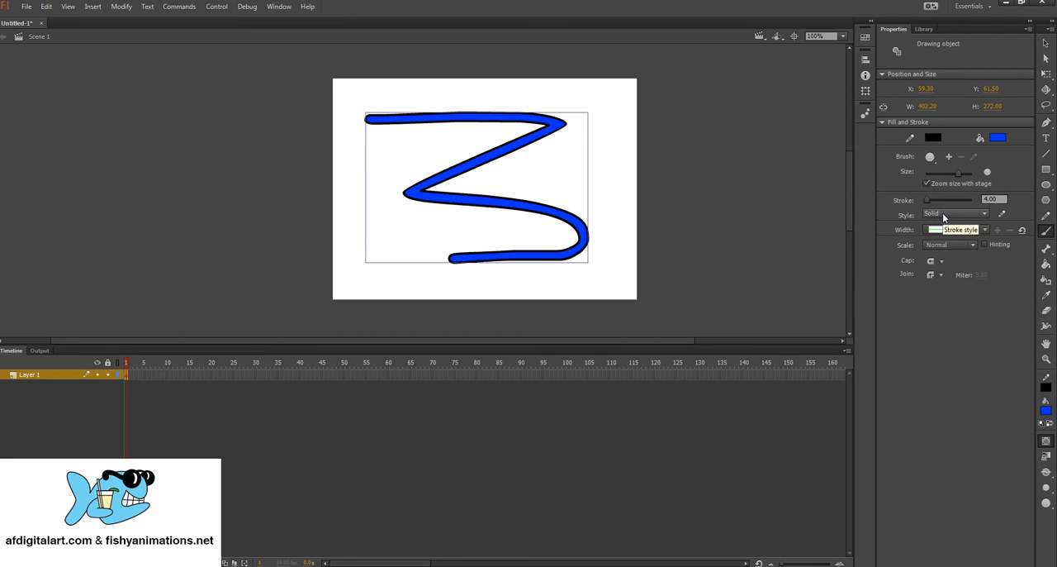
Step: Set the zigzag outline's style to Dashed and reduce its stroke size to 0.10
{"action": "left_click", "coordinate": [943, 214]}
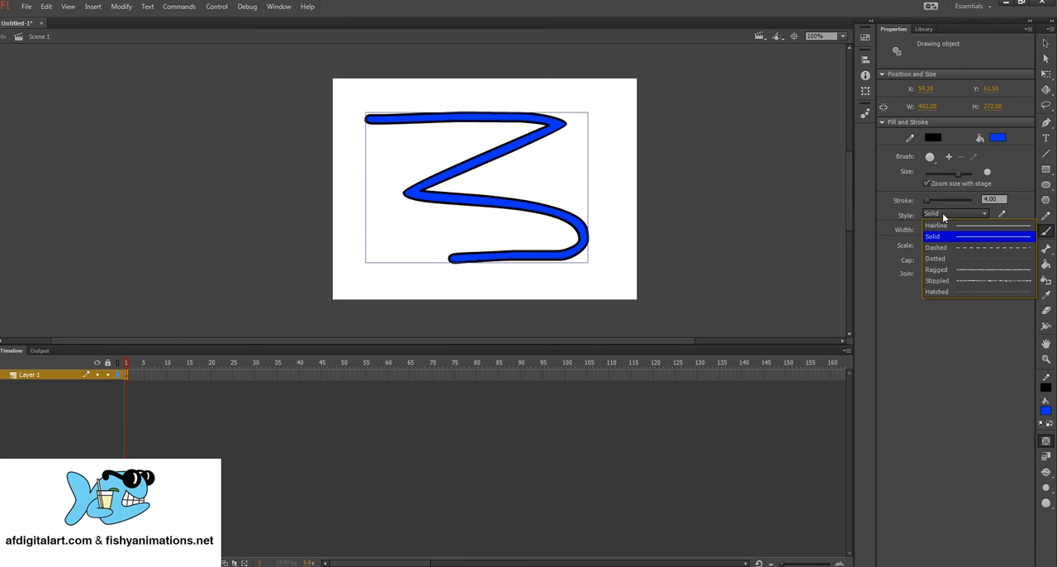
{"action": "left_click", "coordinate": [988, 248]}
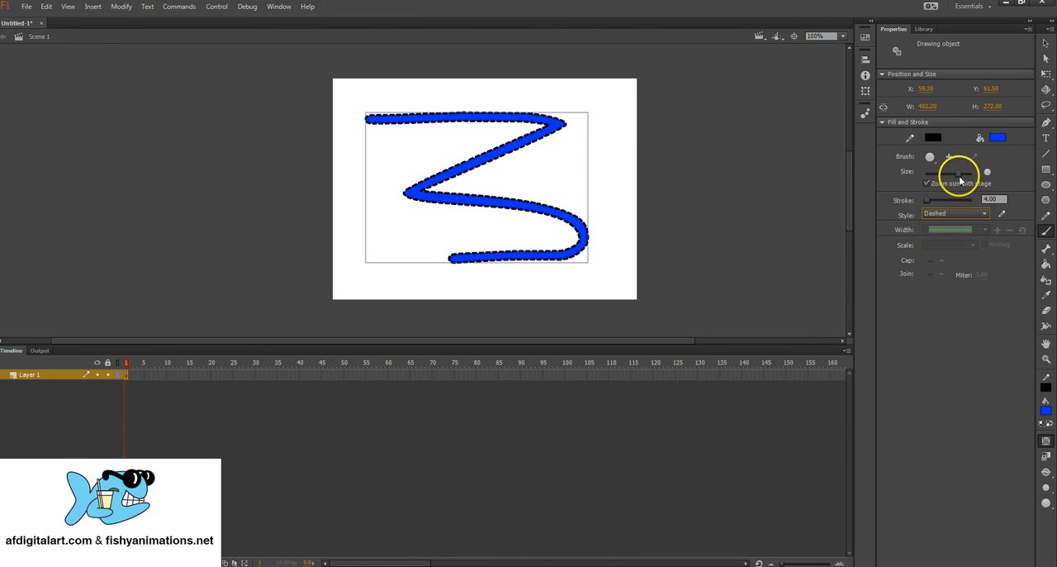
{"action": "left_click_drag", "start_coordinate": [930, 202], "coordinate": [928, 202]}
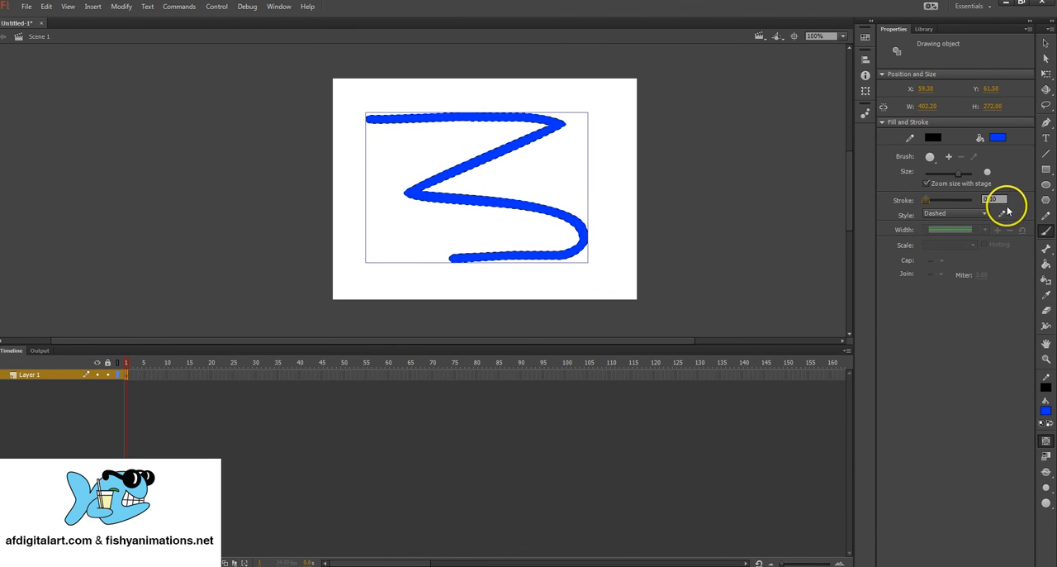
Step: Set the zigzag outline's style to Ragged and remove the blue fill
{"action": "left_click", "coordinate": [943, 215]}
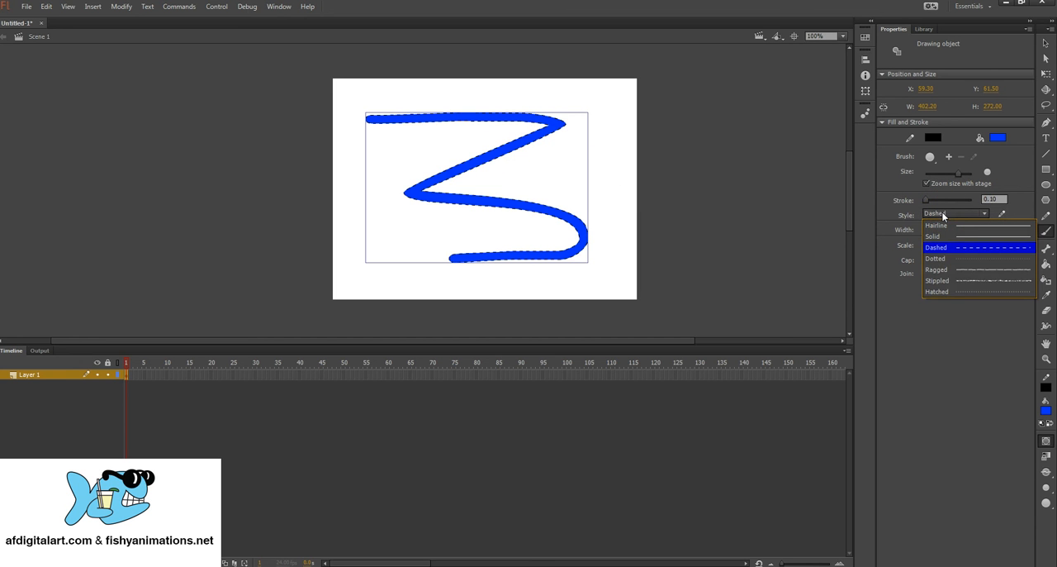
{"action": "left_click", "coordinate": [977, 269]}
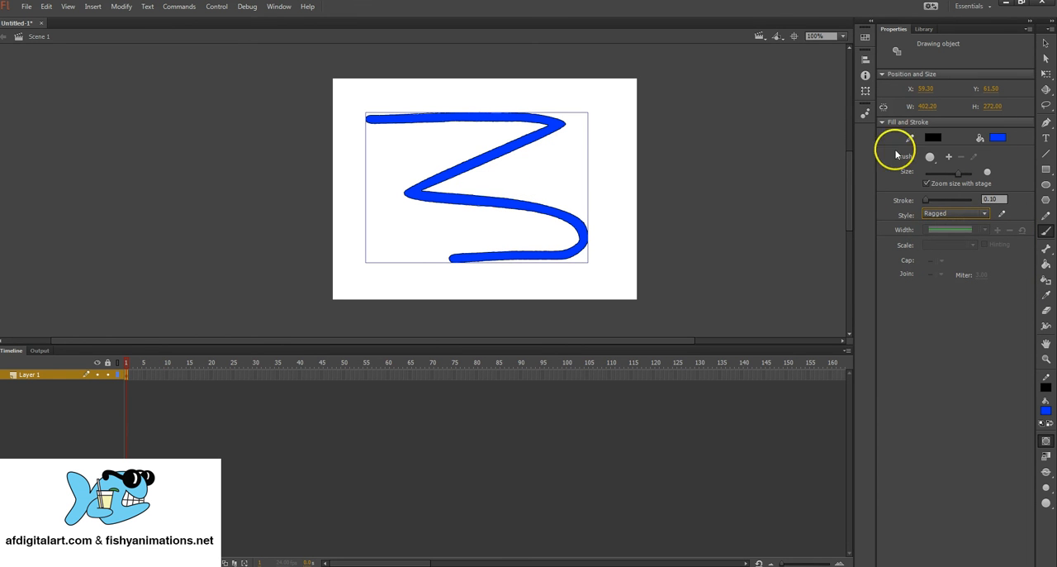
{"action": "left_click", "coordinate": [998, 137]}
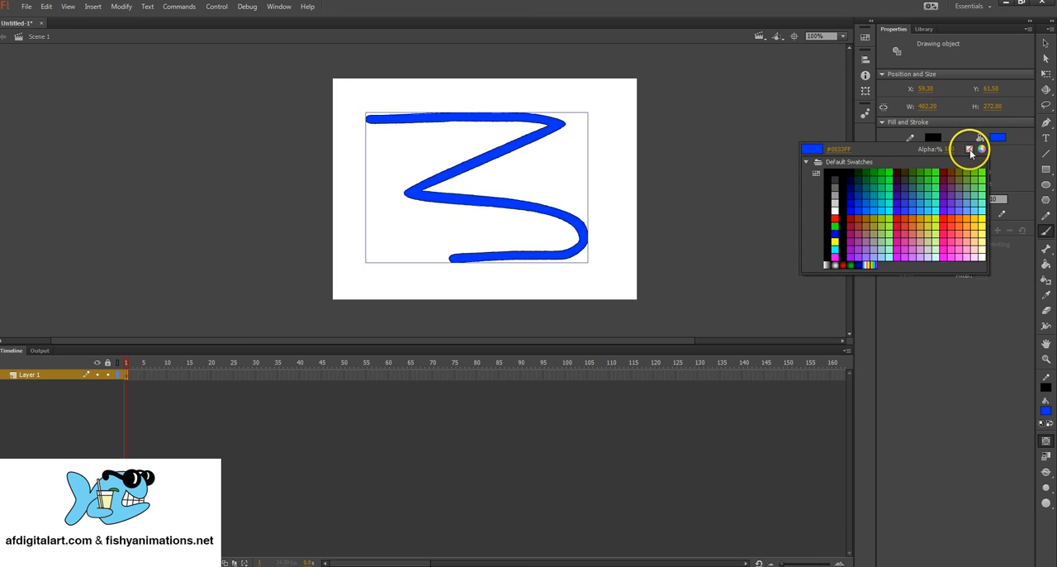
{"action": "left_click", "coordinate": [970, 150]}
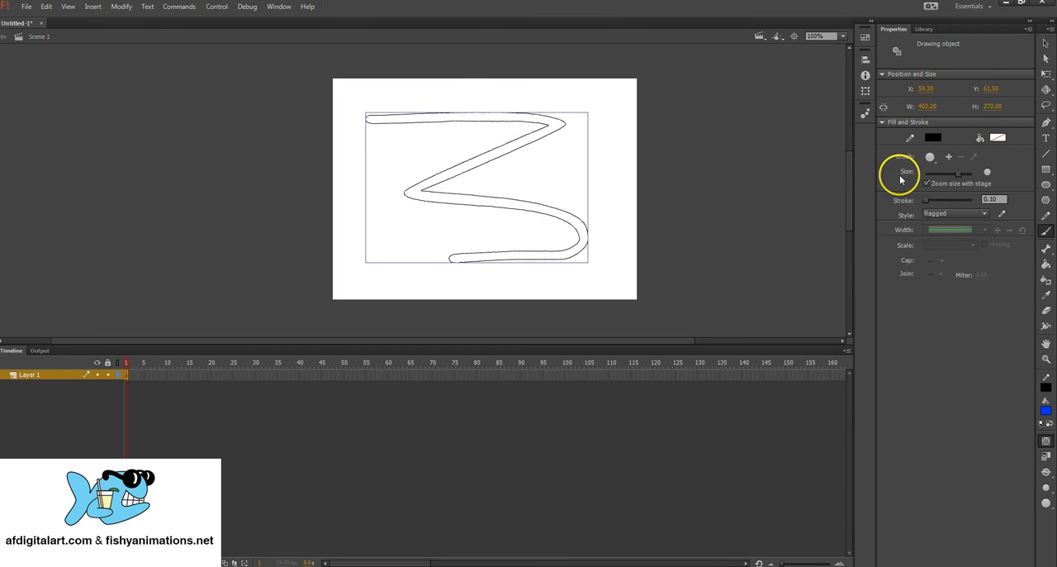
Step: Change the unfilled zigzag's outline style to Dashed and switch to the Selection tool
{"action": "left_click", "coordinate": [936, 218]}
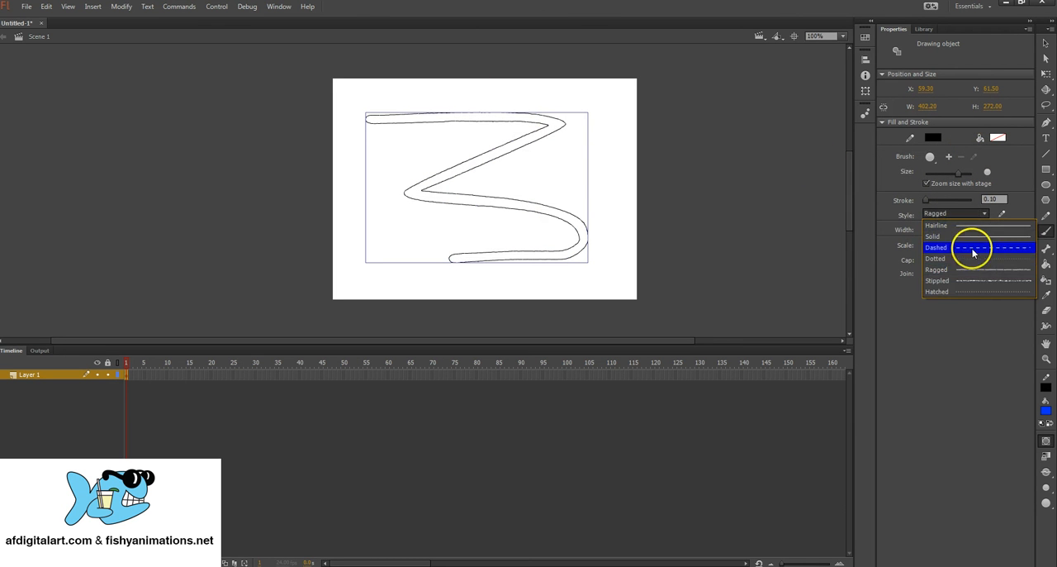
{"action": "left_click", "coordinate": [913, 246]}
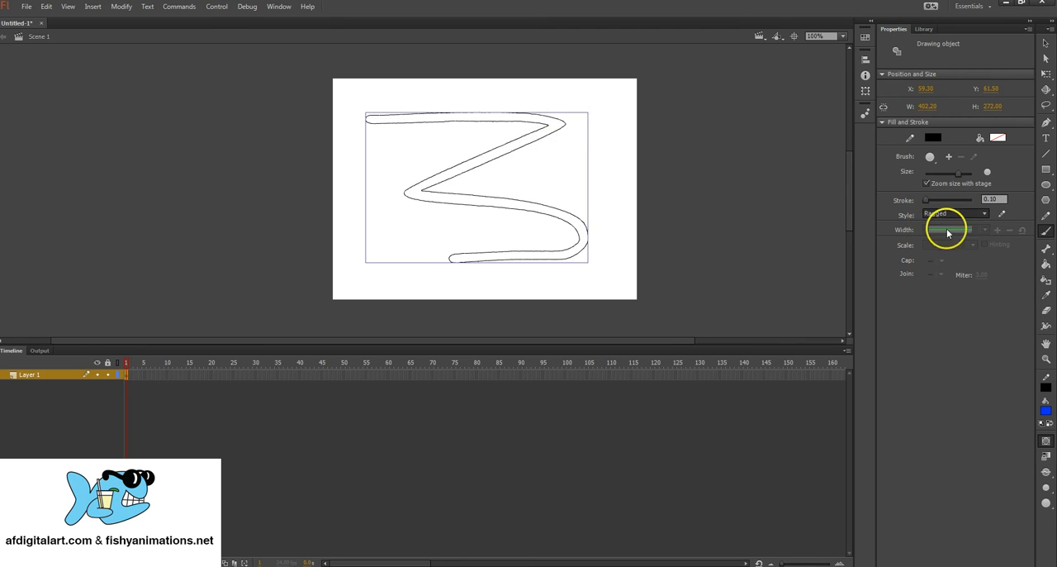
{"action": "left_click", "coordinate": [1046, 43]}
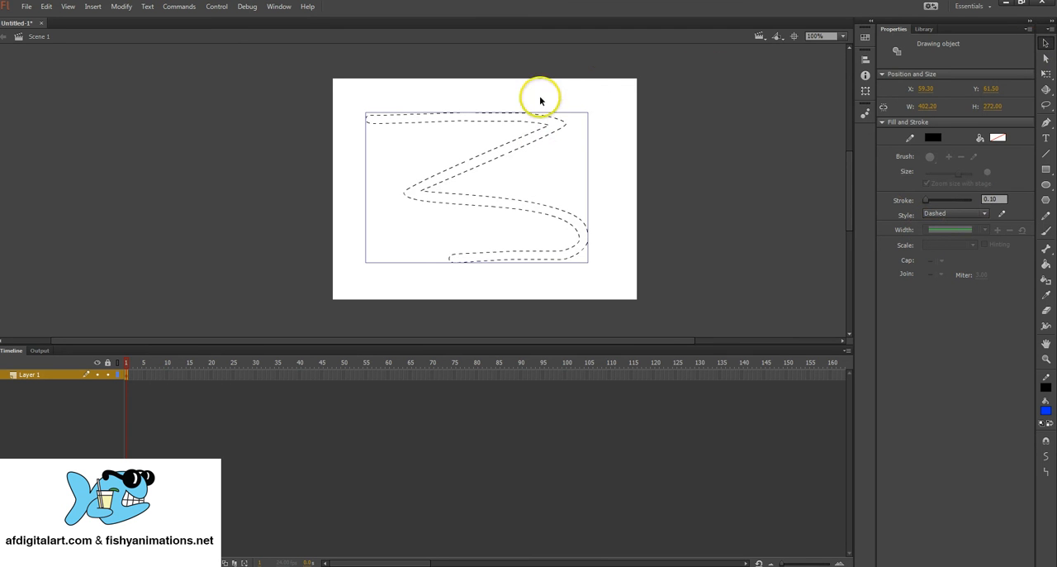
Step: Delete the unfilled dashed zigzag from the stage
{"action": "left_click", "coordinate": [510, 103]}
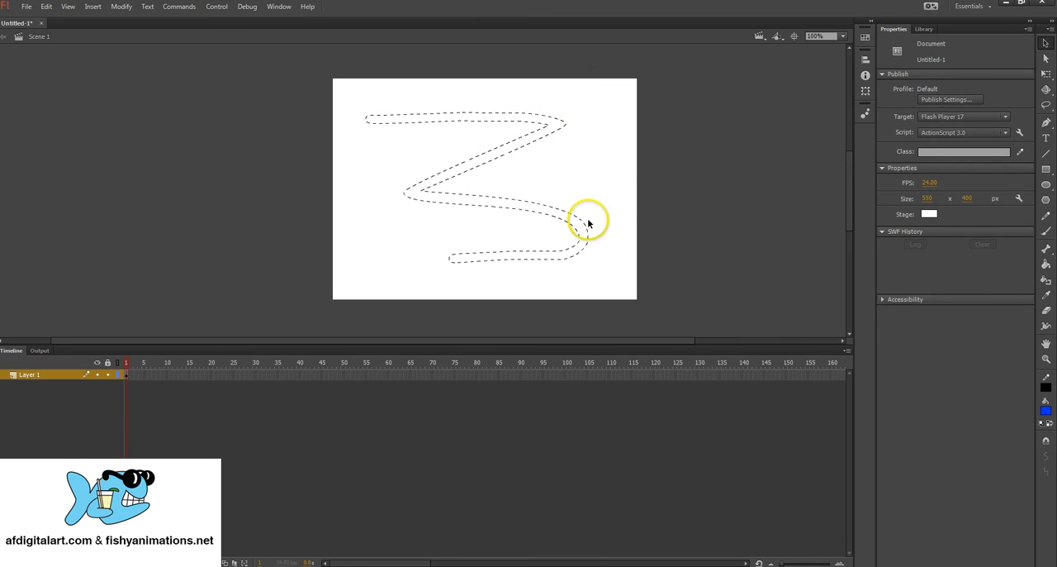
{"action": "left_click", "coordinate": [580, 258]}
{"action": "key", "text": "Delete"}
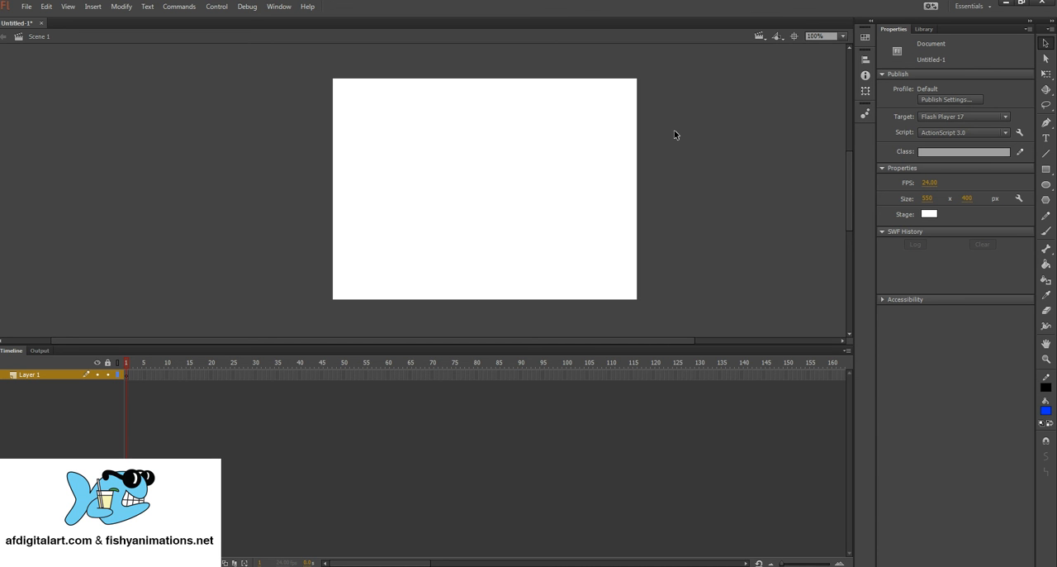
Step: Set the fill colour to golden orange and draw an oval about 344 px wide and 170 px high in the middle of the stage
{"action": "left_click", "coordinate": [1048, 411]}
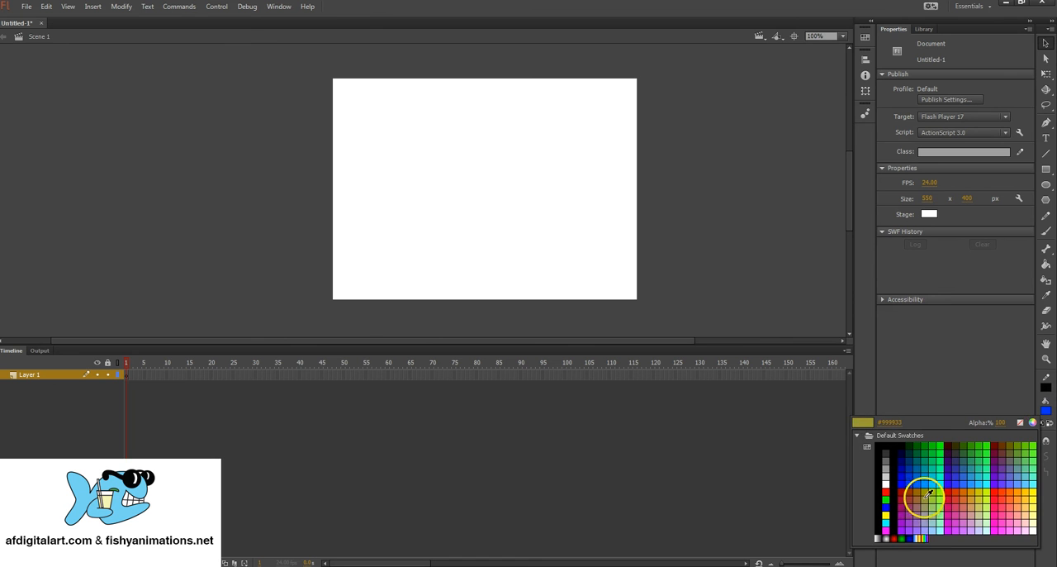
{"action": "left_click", "coordinate": [978, 494]}
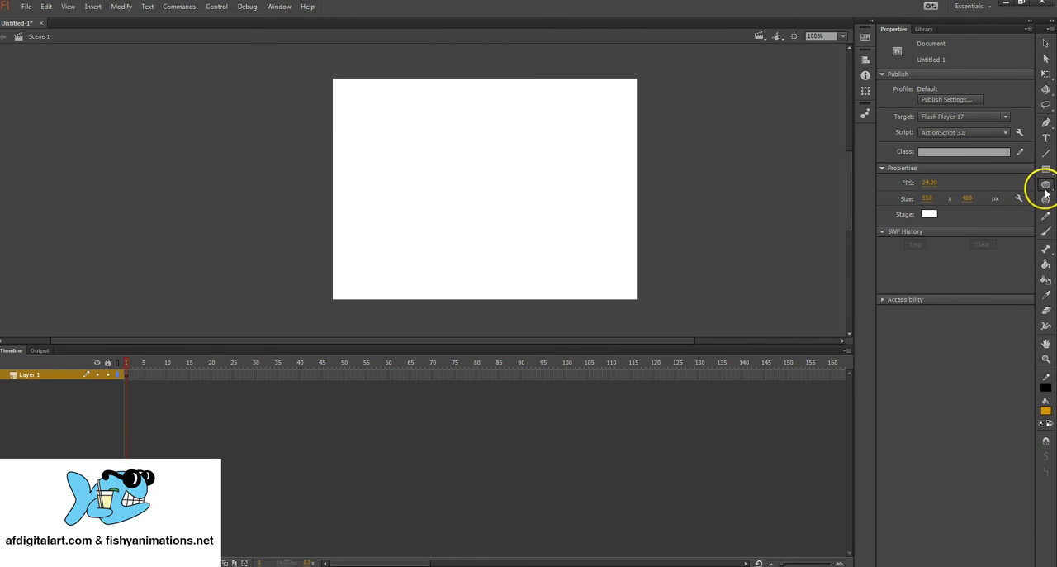
{"action": "left_click", "coordinate": [1046, 186]}
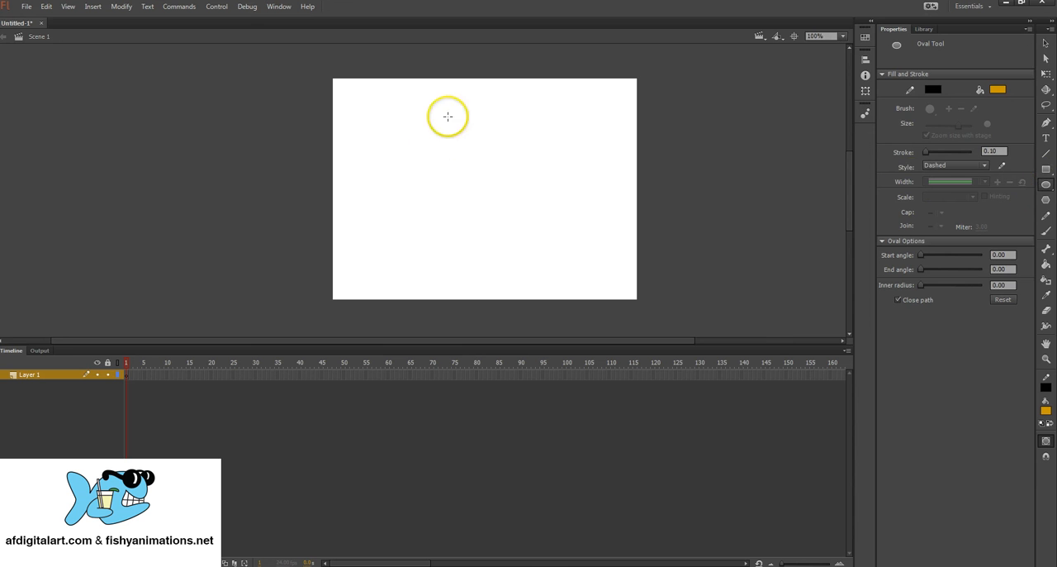
{"action": "mouse_move", "coordinate": [395, 138]}
{"action": "left_mouse_down"}
{"action": "mouse_move", "coordinate": [468, 158]}
{"action": "mouse_move", "coordinate": [591, 241]}
{"action": "left_mouse_up"}
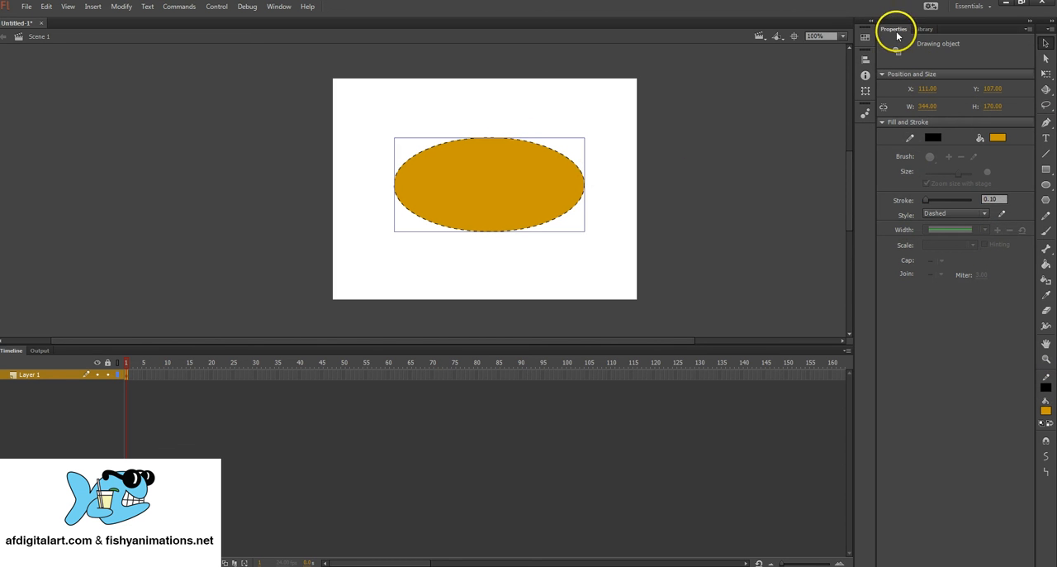
Step: Change the oval's outline style to Hairline and shift the oval slightly on the stage
{"action": "left_click", "coordinate": [950, 214]}
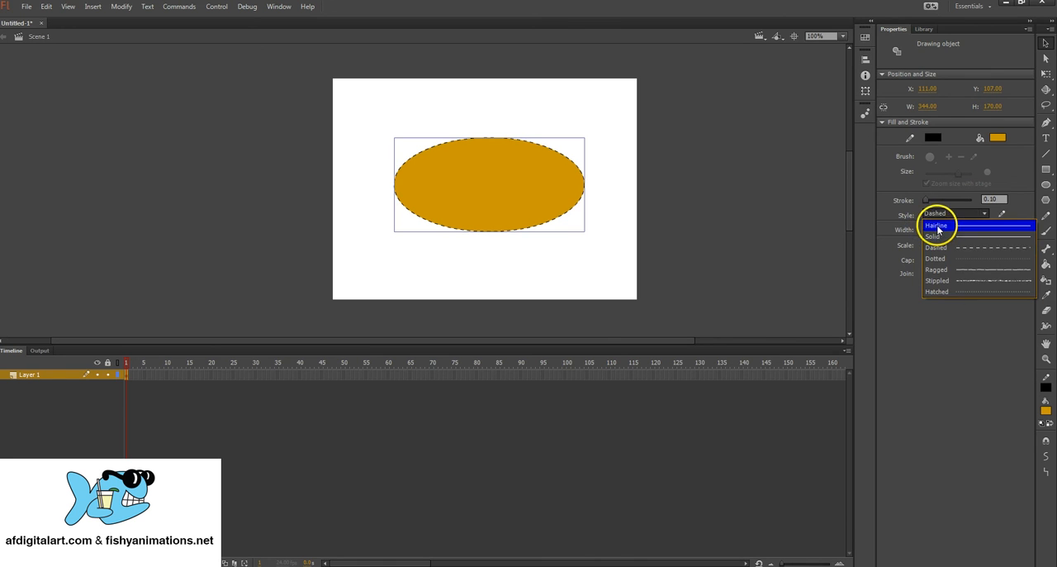
{"action": "left_click", "coordinate": [938, 226]}
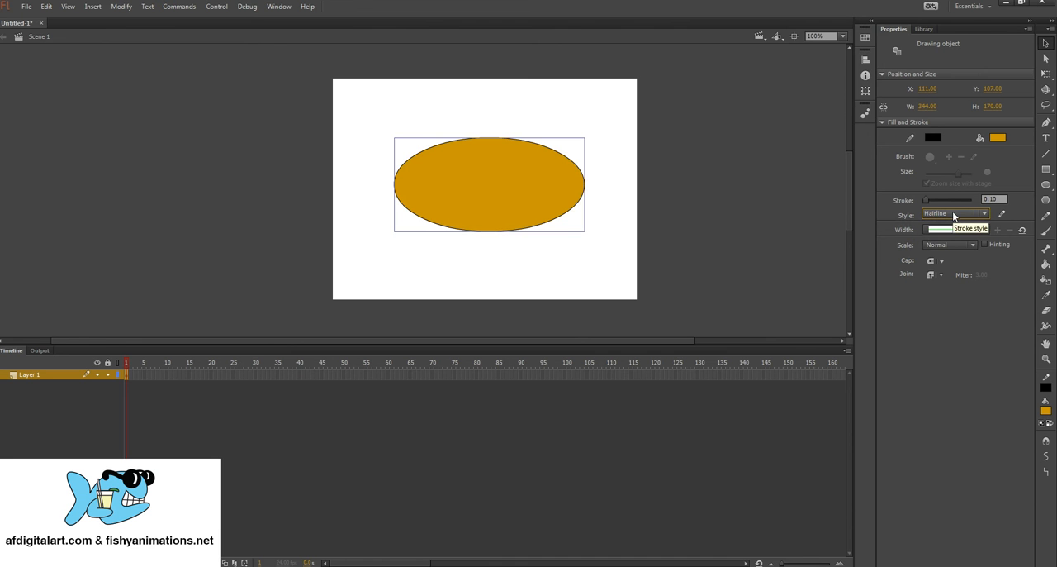
{"action": "mouse_move", "coordinate": [550, 174]}
{"action": "left_mouse_down"}
{"action": "mouse_move", "coordinate": [515, 174]}
{"action": "mouse_move", "coordinate": [560, 181]}
{"action": "mouse_move", "coordinate": [551, 179]}
{"action": "left_mouse_up"}
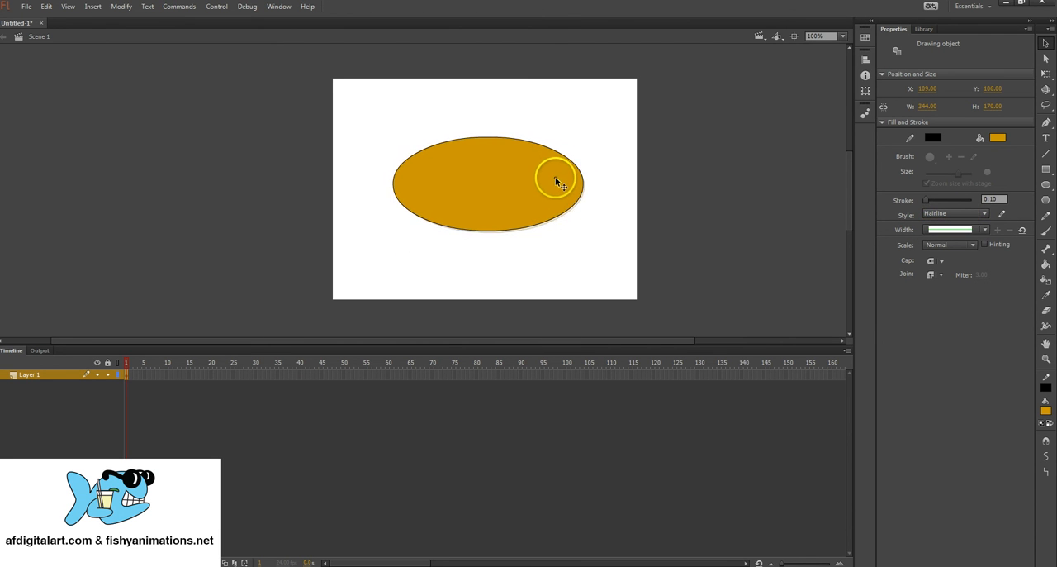
Step: Draw a straight black hairline from the oval's upper edge to its lower edge, about 27 px wide and 170 px high
{"action": "left_click", "coordinate": [1046, 154]}
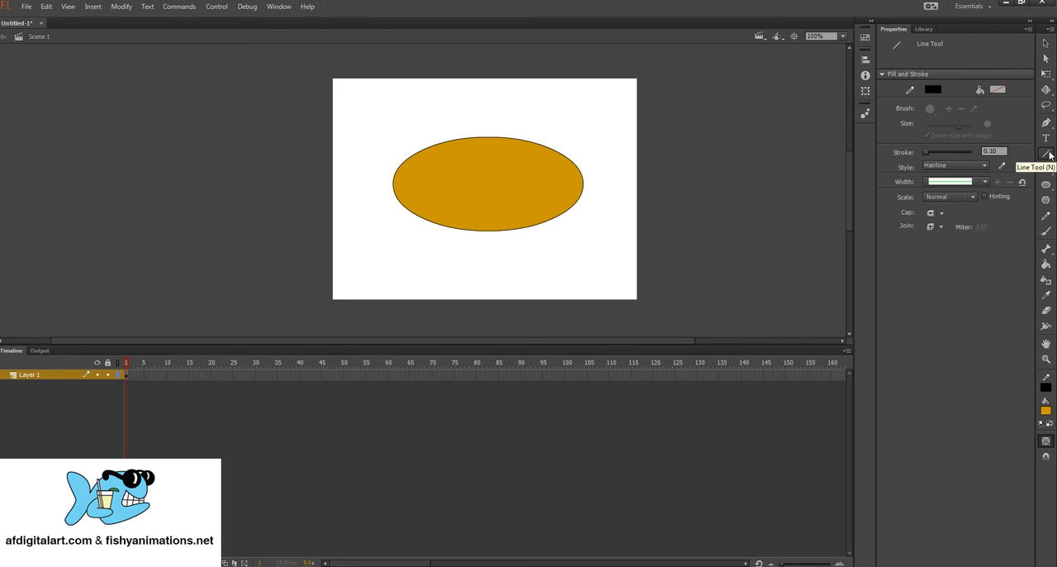
{"action": "left_click", "coordinate": [933, 91]}
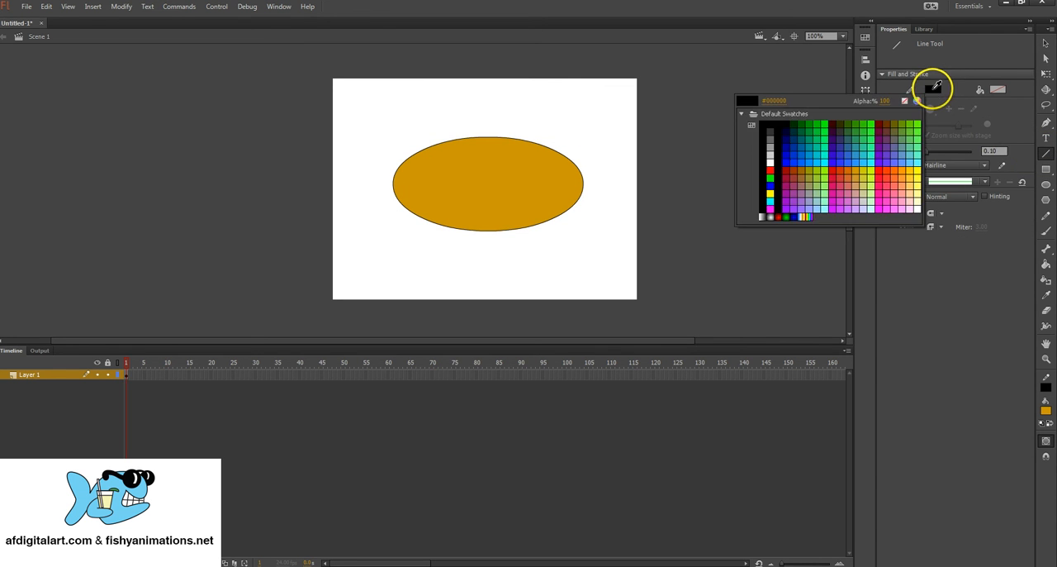
{"action": "left_click", "coordinate": [745, 103]}
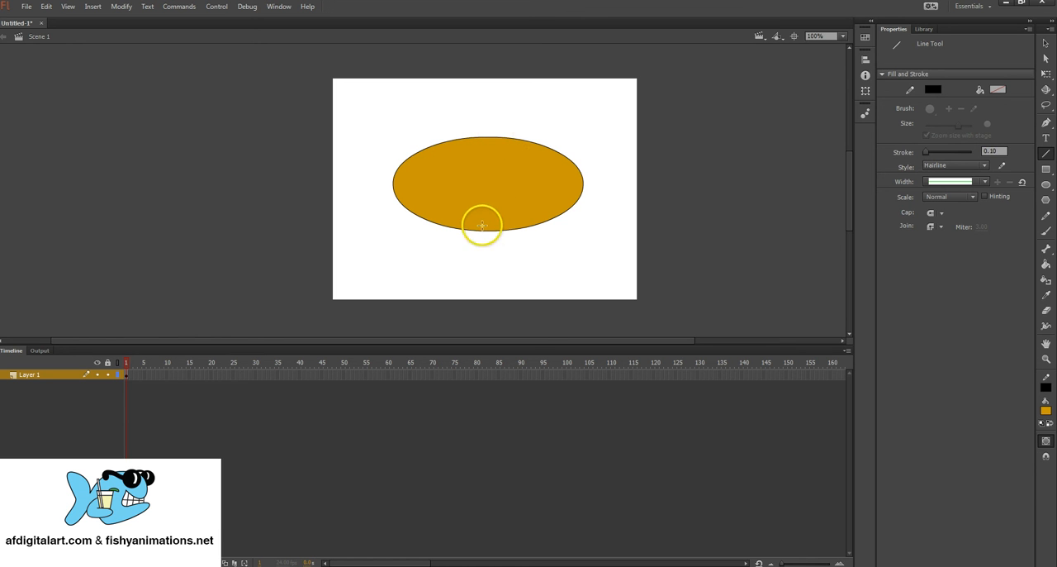
{"action": "left_click", "coordinate": [64, 8]}
{"action": "mouse_move", "coordinate": [100, 139]}
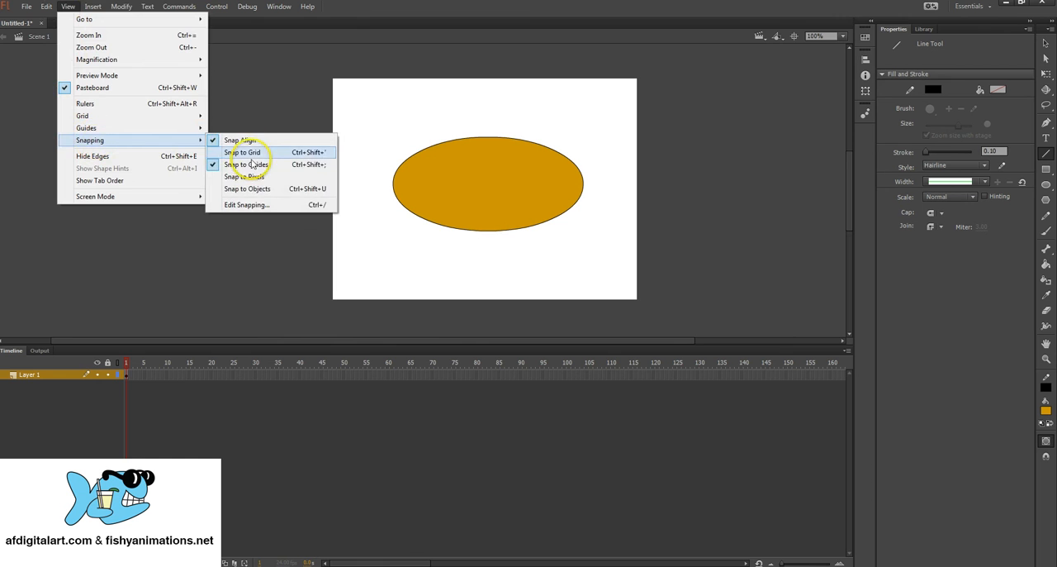
{"action": "left_click", "coordinate": [305, 90]}
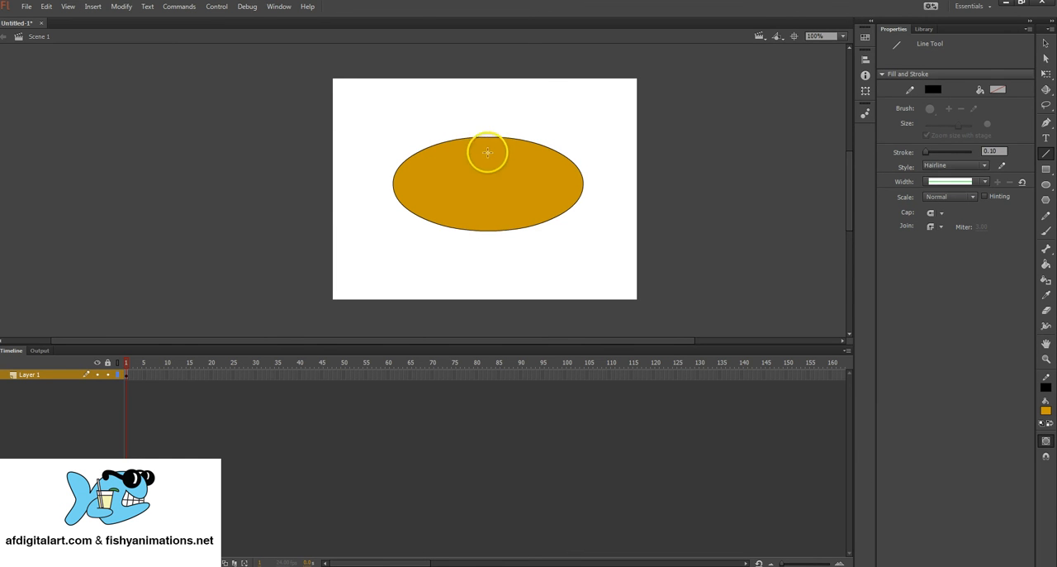
{"action": "mouse_move", "coordinate": [486, 175]}
{"action": "left_mouse_down"}
{"action": "mouse_move", "coordinate": [446, 156]}
{"action": "mouse_move", "coordinate": [525, 164]}
{"action": "left_mouse_up"}
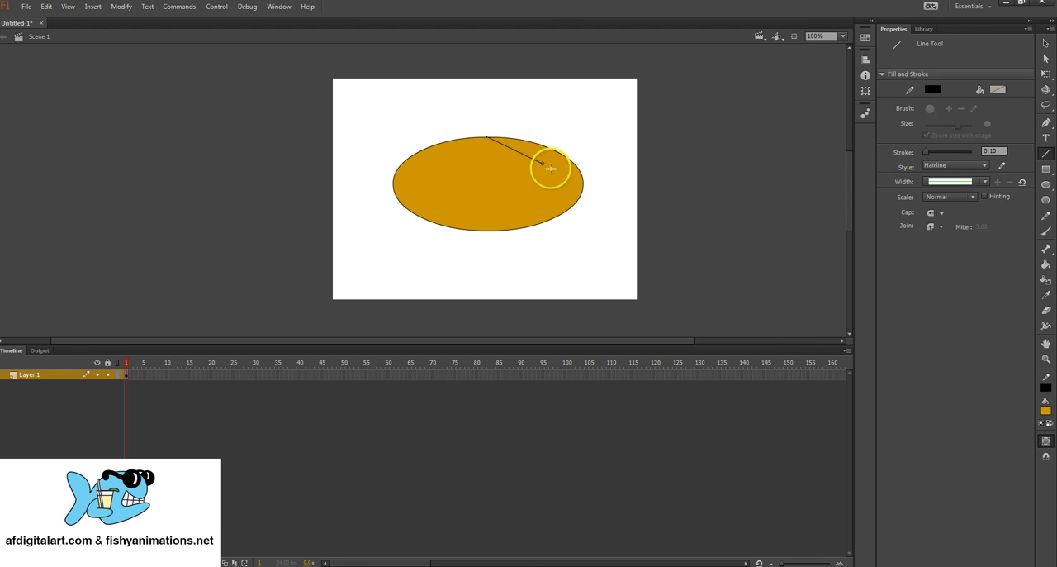
{"action": "left_click_drag", "start_coordinate": [550, 168], "coordinate": [466, 201]}
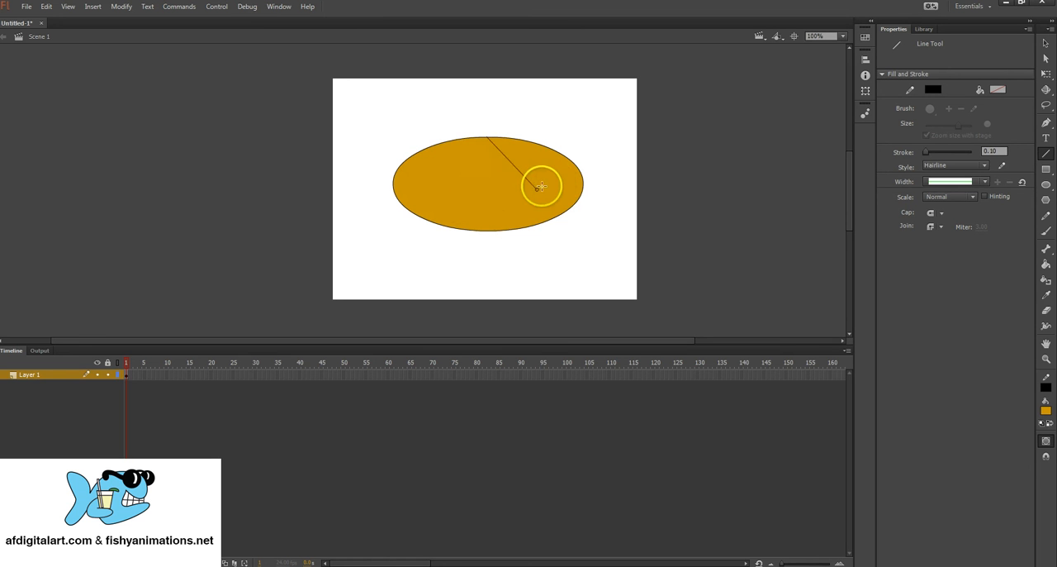
{"action": "mouse_move", "coordinate": [540, 188]}
{"action": "left_mouse_down"}
{"action": "mouse_move", "coordinate": [485, 229]}
{"action": "mouse_move", "coordinate": [444, 219]}
{"action": "mouse_move", "coordinate": [439, 228]}
{"action": "mouse_move", "coordinate": [486, 233]}
{"action": "mouse_move", "coordinate": [471, 230]}
{"action": "left_mouse_up"}
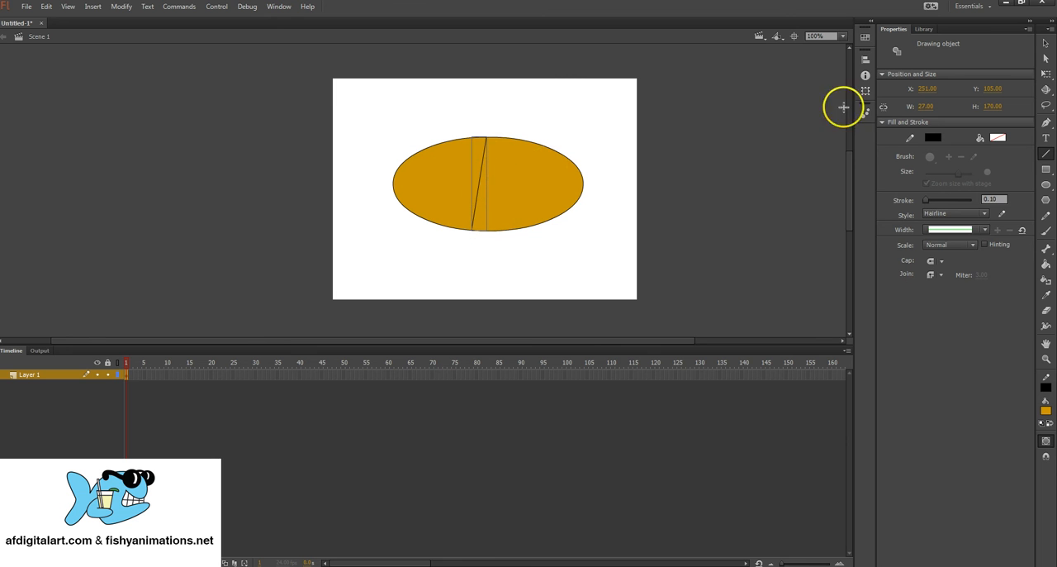
Step: Bend the straight line inside the oval into a curve bulging towards the oval's left end
{"action": "left_click", "coordinate": [1046, 43]}
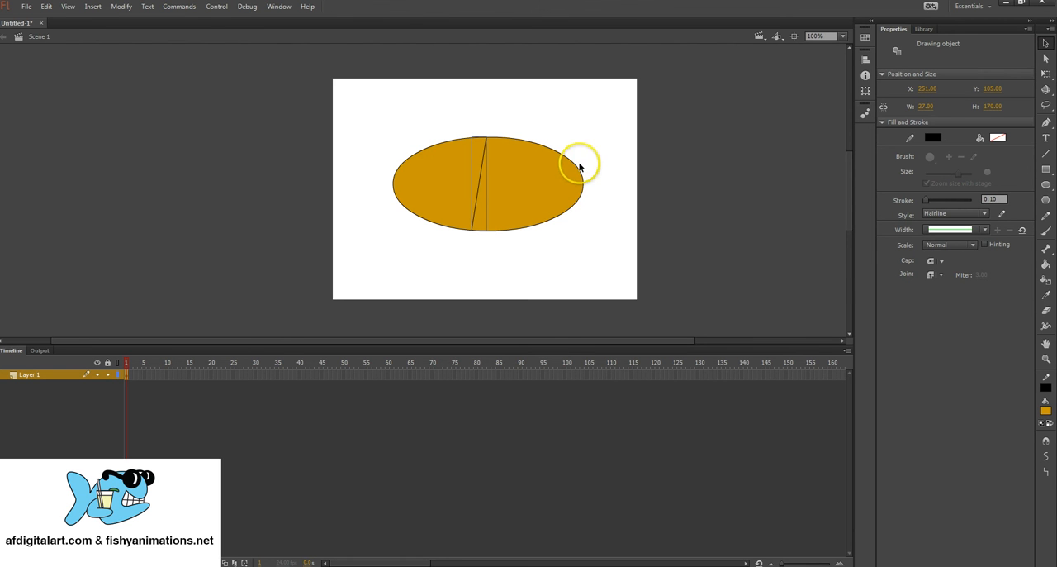
{"action": "left_click_drag", "start_coordinate": [578, 169], "coordinate": [579, 145]}
{"action": "key", "text": "ctrl+z"}
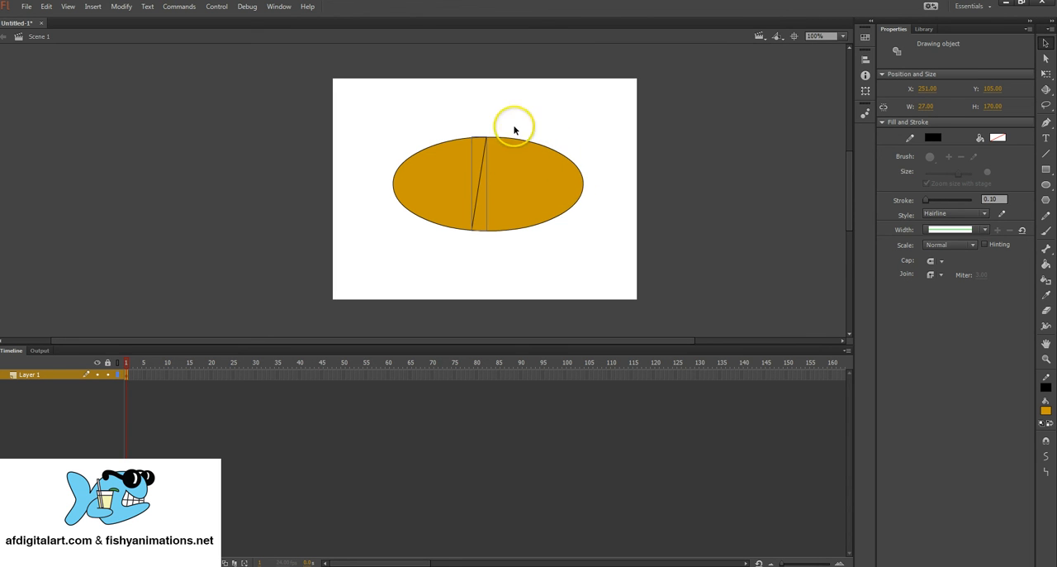
{"action": "left_click", "coordinate": [528, 118]}
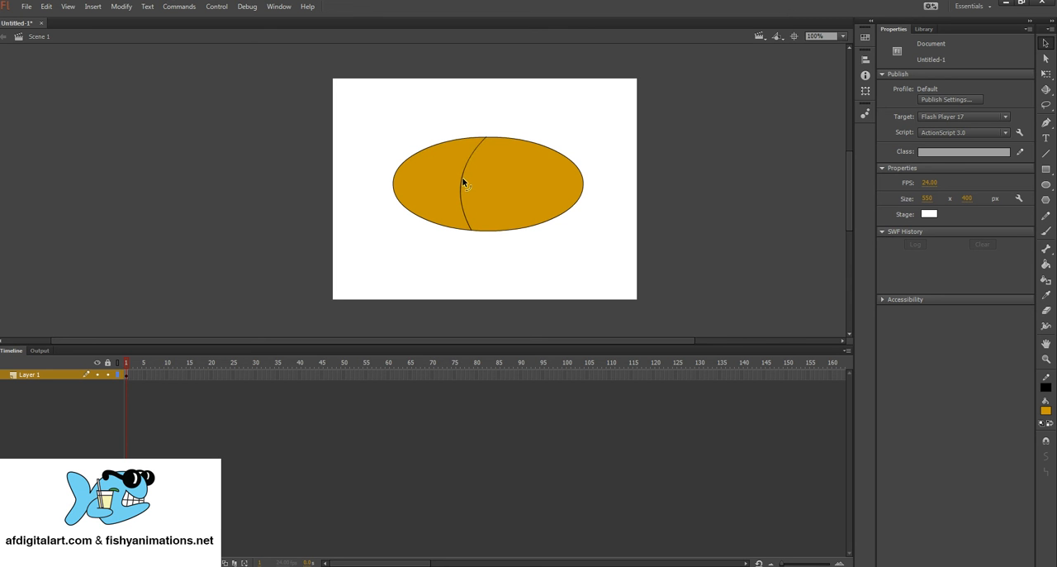
{"action": "mouse_move", "coordinate": [451, 181]}
{"action": "left_mouse_down"}
{"action": "mouse_move", "coordinate": [499, 184]}
{"action": "mouse_move", "coordinate": [442, 179]}
{"action": "left_mouse_up"}
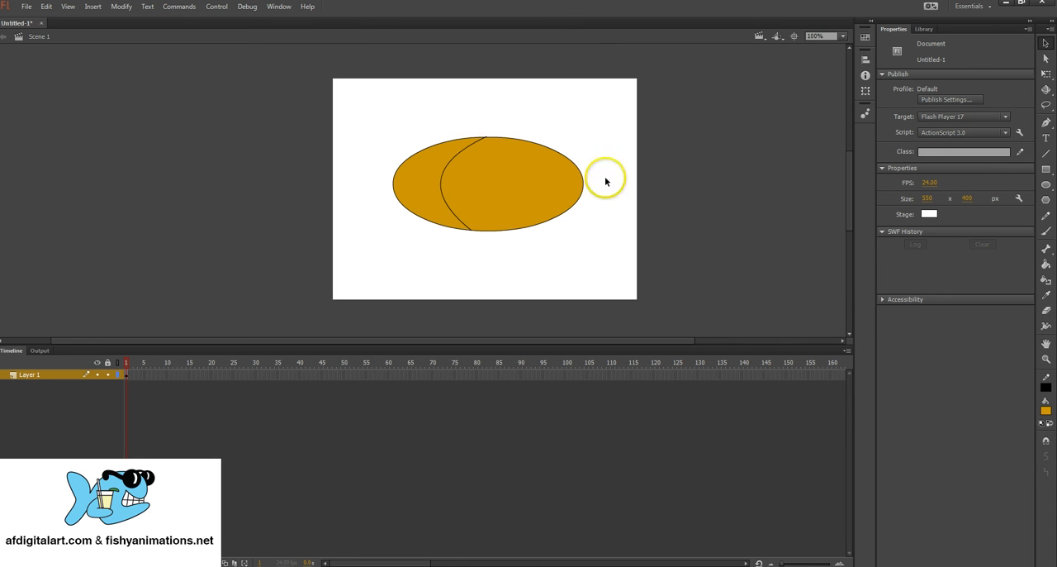
Step: Select the oval together with the curved line, break both drawing objects apart into plain shapes and deselect them
{"action": "left_click", "coordinate": [1045, 186]}
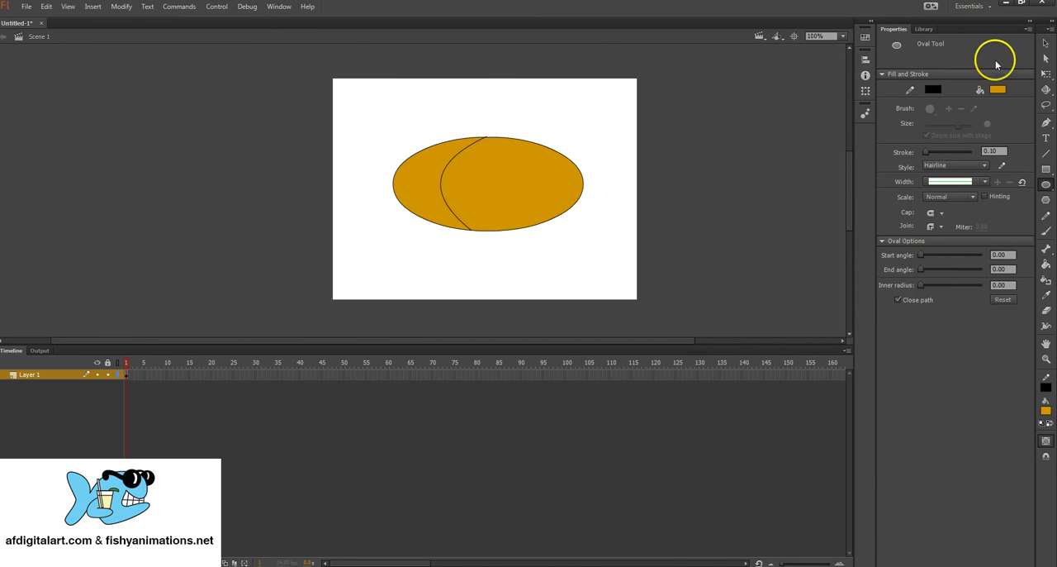
{"action": "left_click", "coordinate": [1045, 43]}
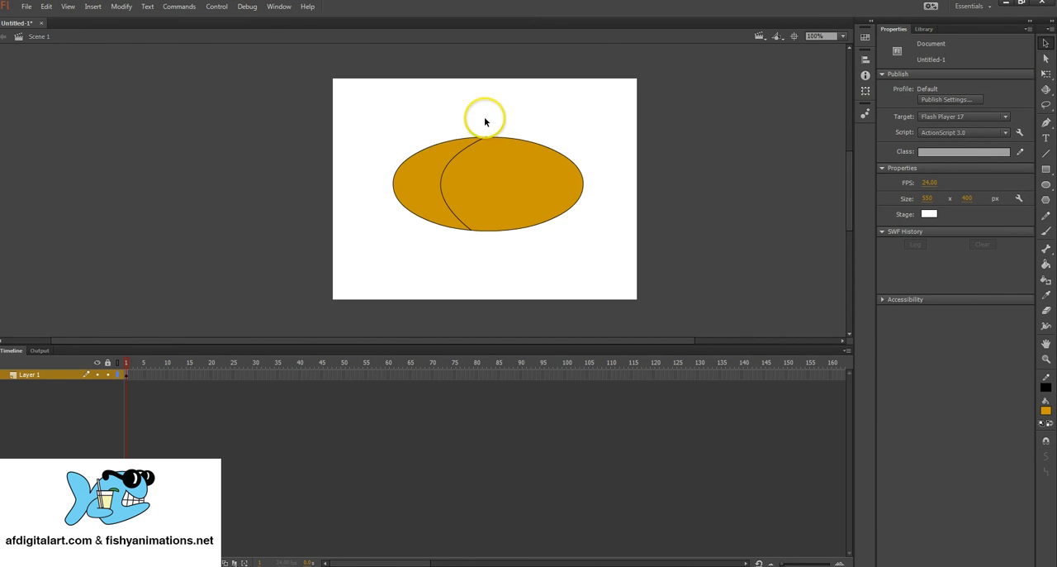
{"action": "left_click_drag", "start_coordinate": [356, 98], "coordinate": [613, 258]}
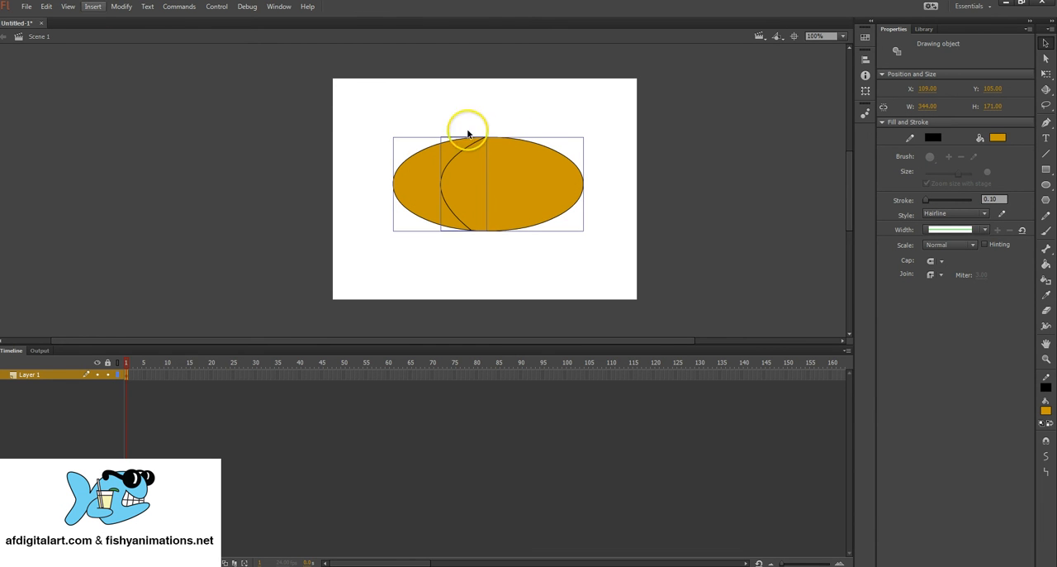
{"action": "left_click", "coordinate": [122, 7]}
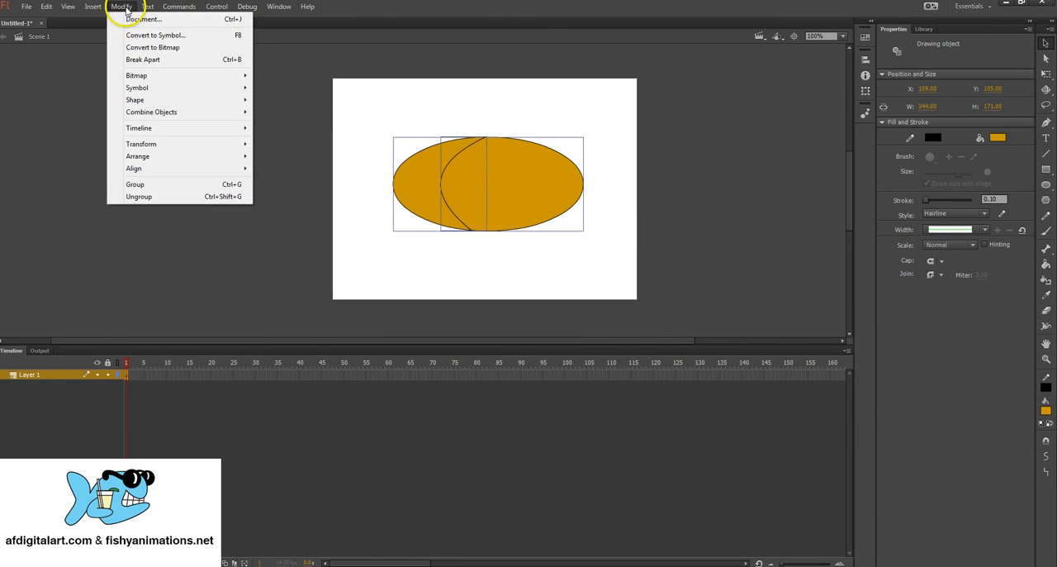
{"action": "left_click", "coordinate": [212, 64]}
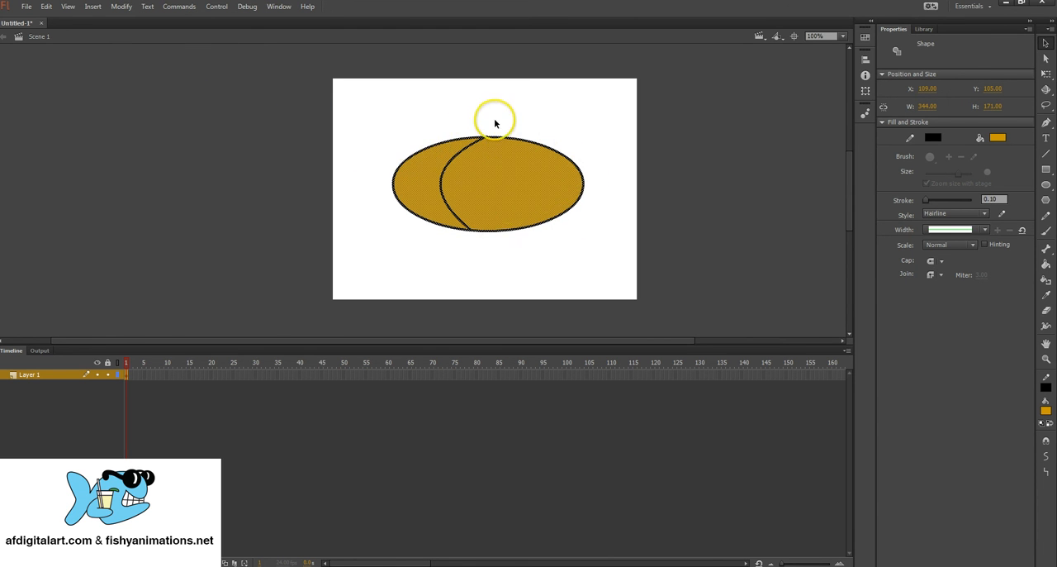
{"action": "left_click", "coordinate": [526, 109]}
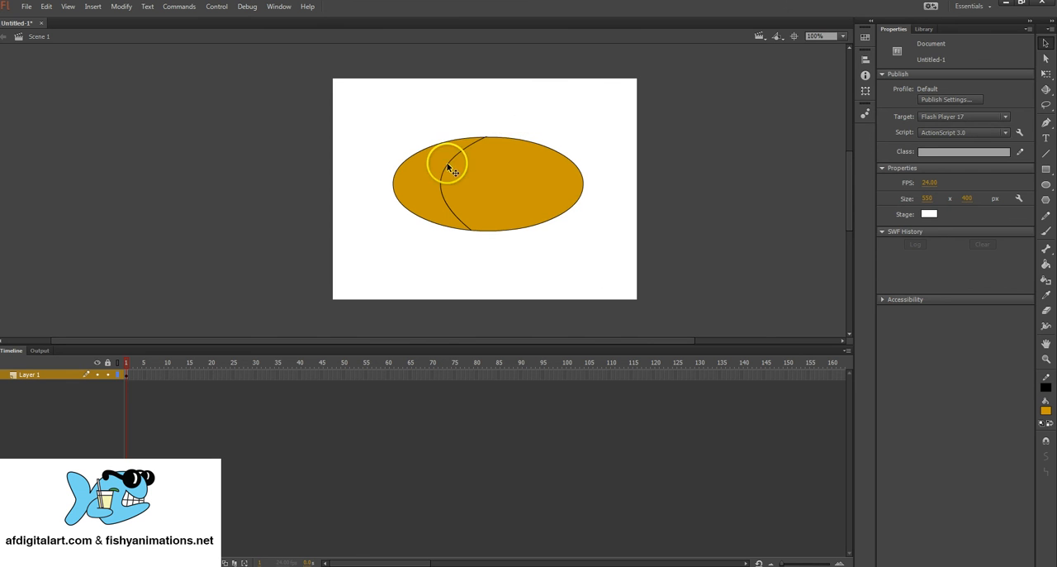
Step: Move the crescent fill left of the curve off the oval towards the stage's upper-left corner and undo the move
{"action": "left_click", "coordinate": [424, 183]}
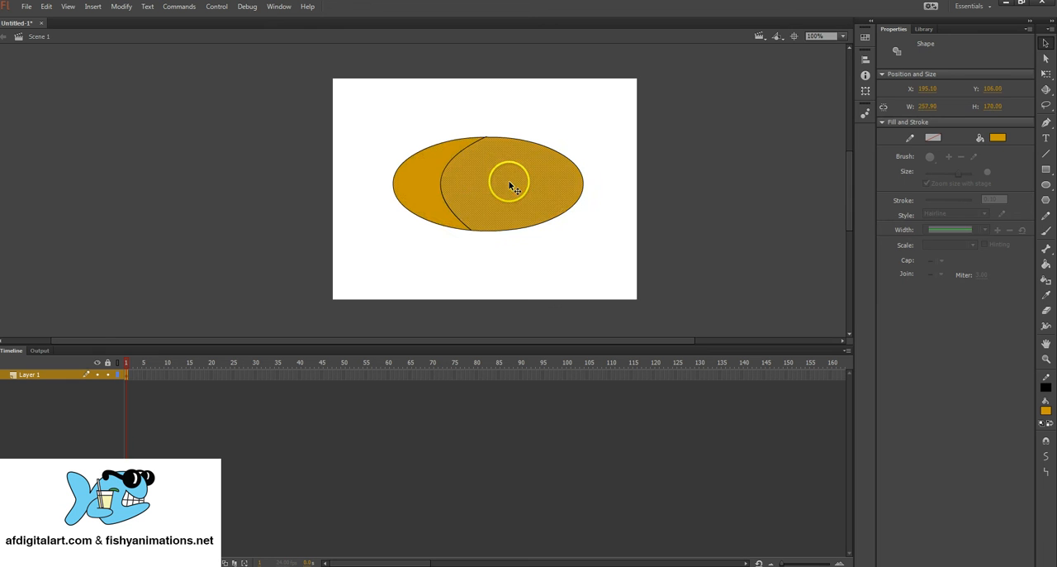
{"action": "left_click", "coordinate": [417, 175]}
{"action": "left_click", "coordinate": [463, 177]}
{"action": "left_click", "coordinate": [421, 188]}
{"action": "left_click_drag", "start_coordinate": [424, 173], "coordinate": [338, 137]}
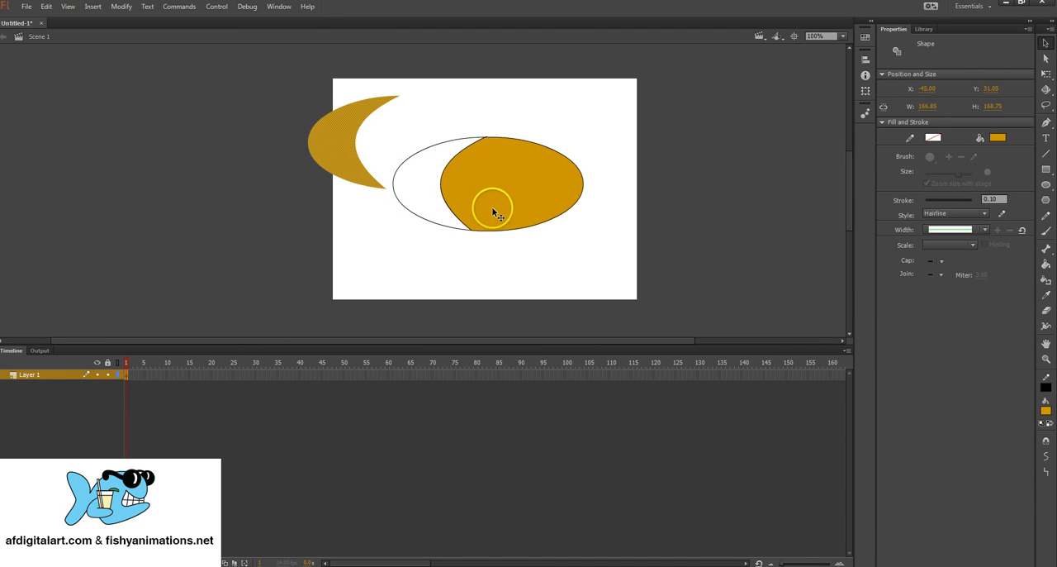
{"action": "key", "text": "ctrl+z"}
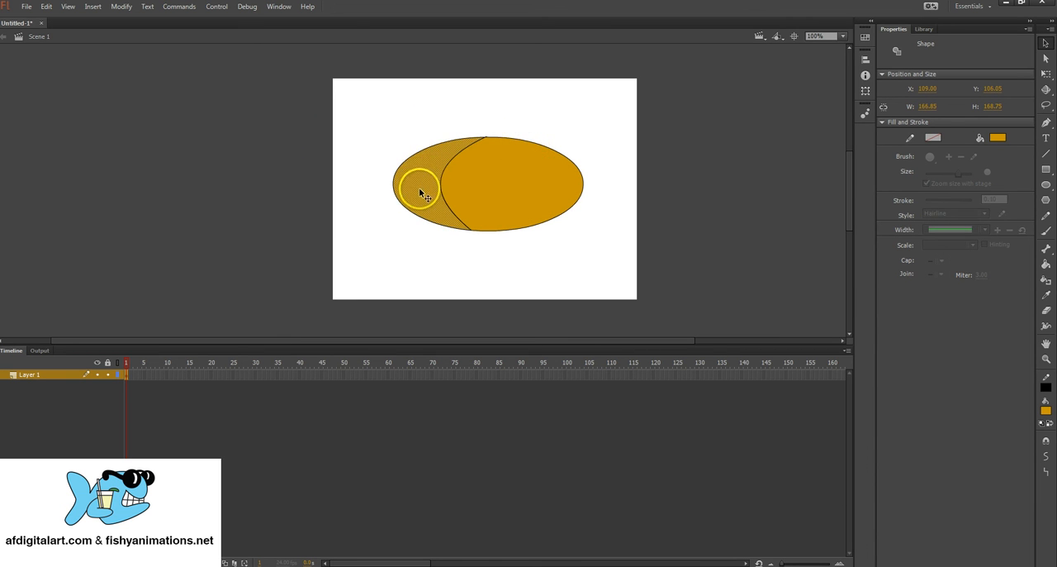
Step: Recolour the crescent fill left of the curve to #CC6633 and deselect it
{"action": "left_click", "coordinate": [1047, 412]}
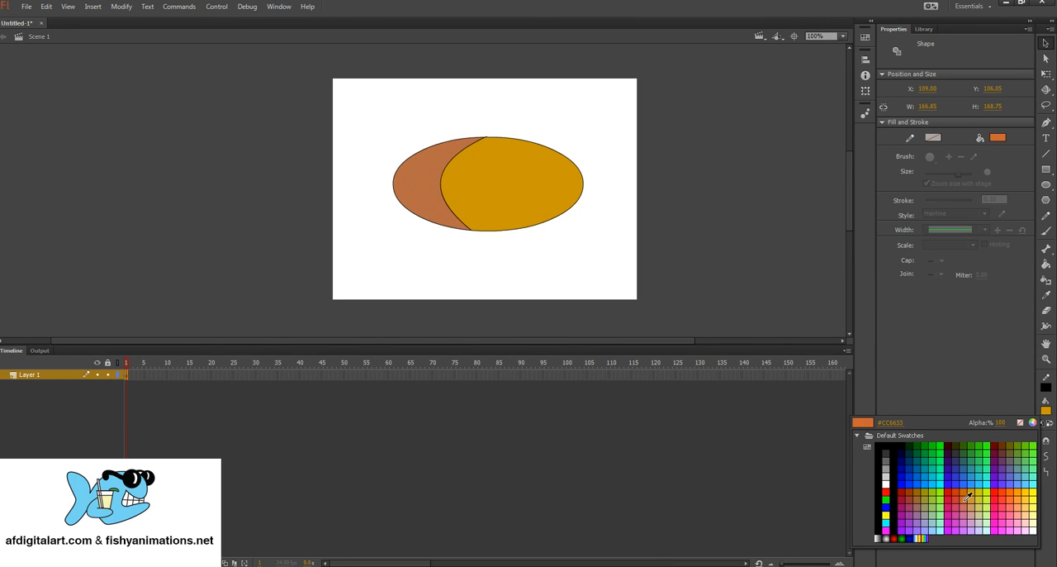
{"action": "left_click", "coordinate": [968, 496]}
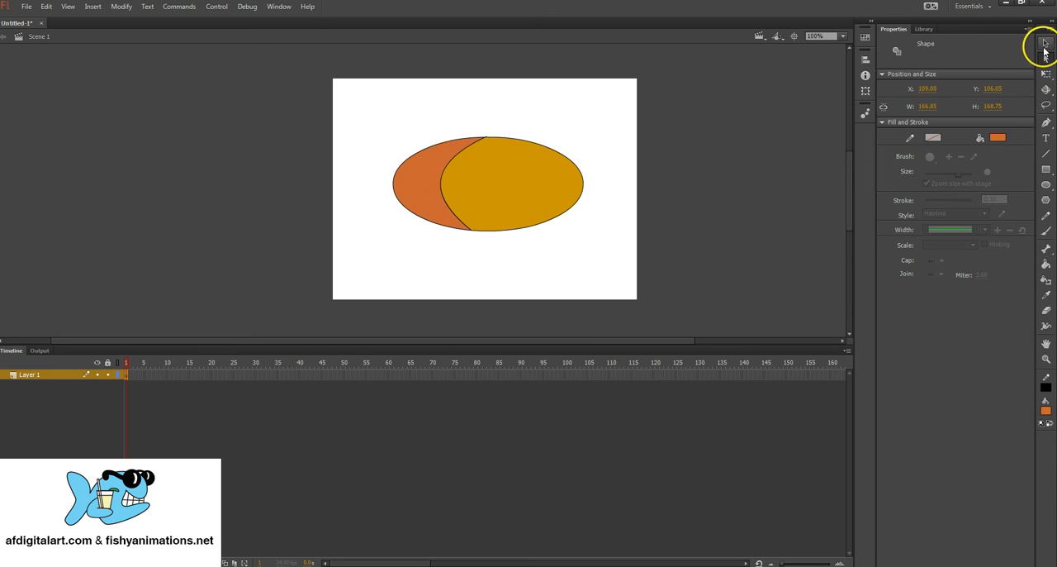
{"action": "left_click", "coordinate": [1046, 43]}
{"action": "left_click", "coordinate": [586, 130]}
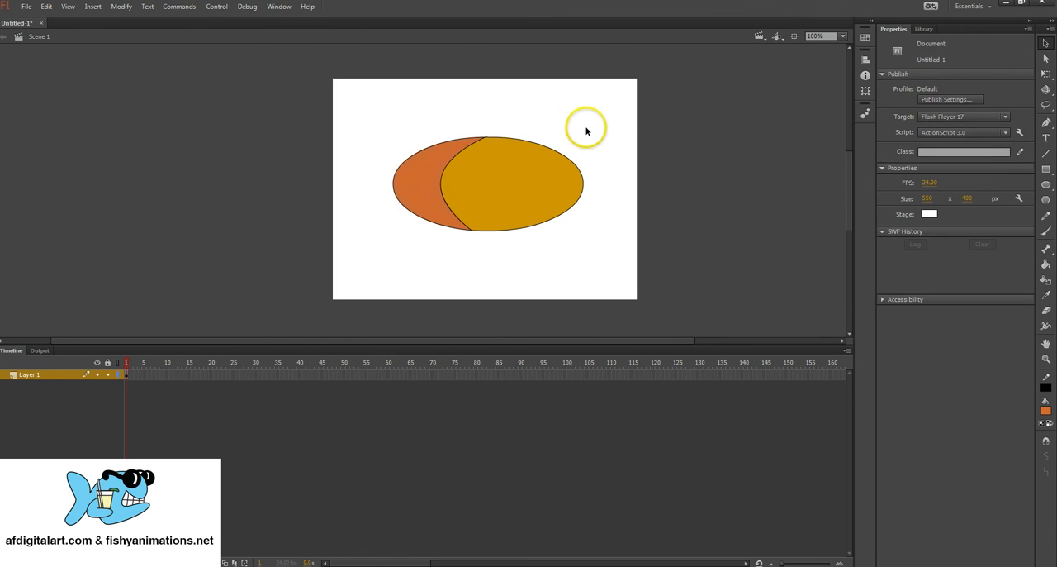
Step: Select the crescent and the golden section of the oval in turn to examine them as separate fills
{"action": "left_click", "coordinate": [417, 176]}
{"action": "left_click", "coordinate": [513, 172]}
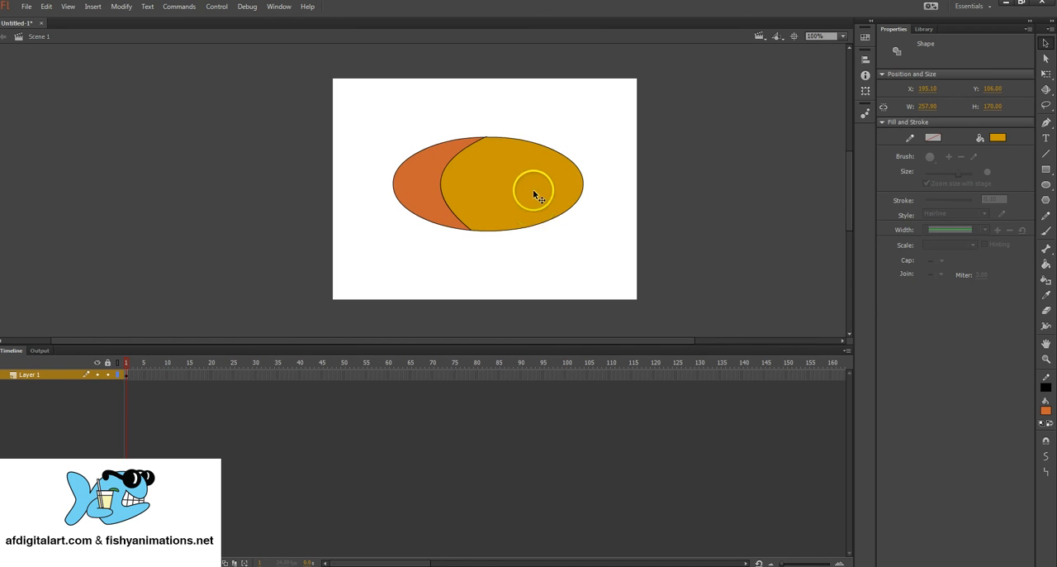
{"action": "left_click", "coordinate": [538, 223]}
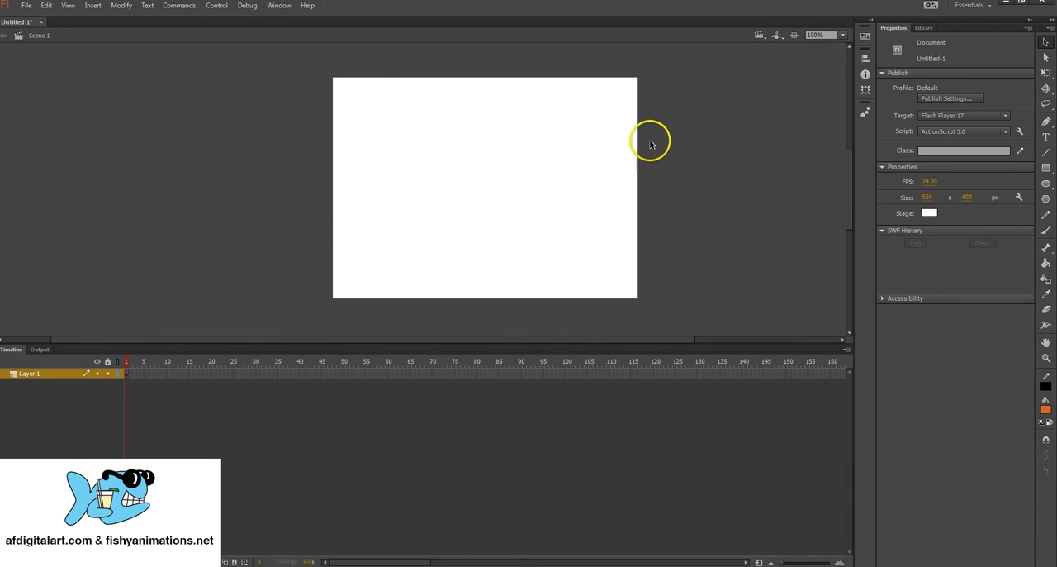
Step: Import the scale-texture image from the Lesson folder into the document's library
{"action": "left_click", "coordinate": [27, 7]}
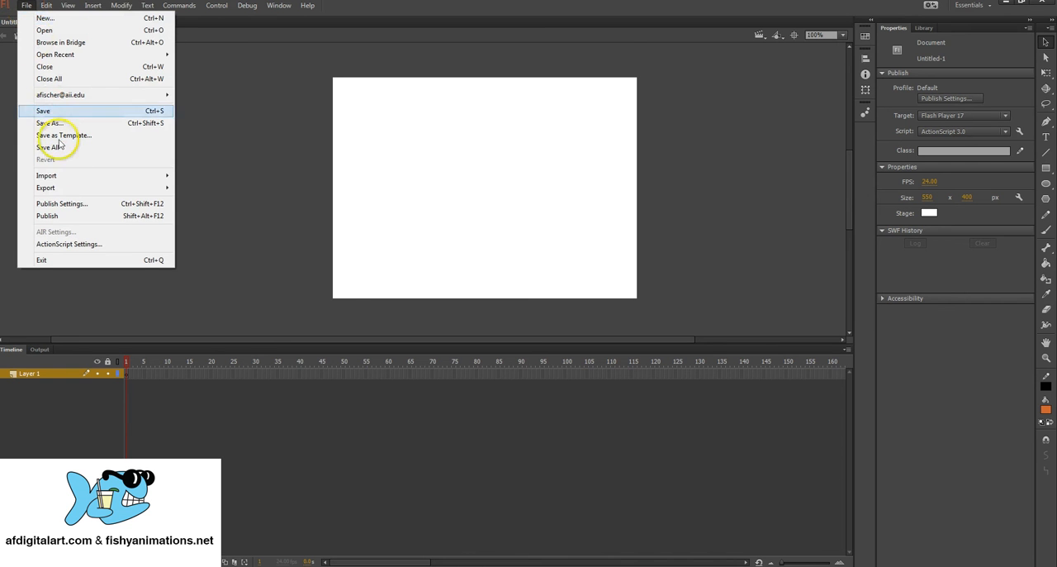
{"action": "mouse_move", "coordinate": [67, 178]}
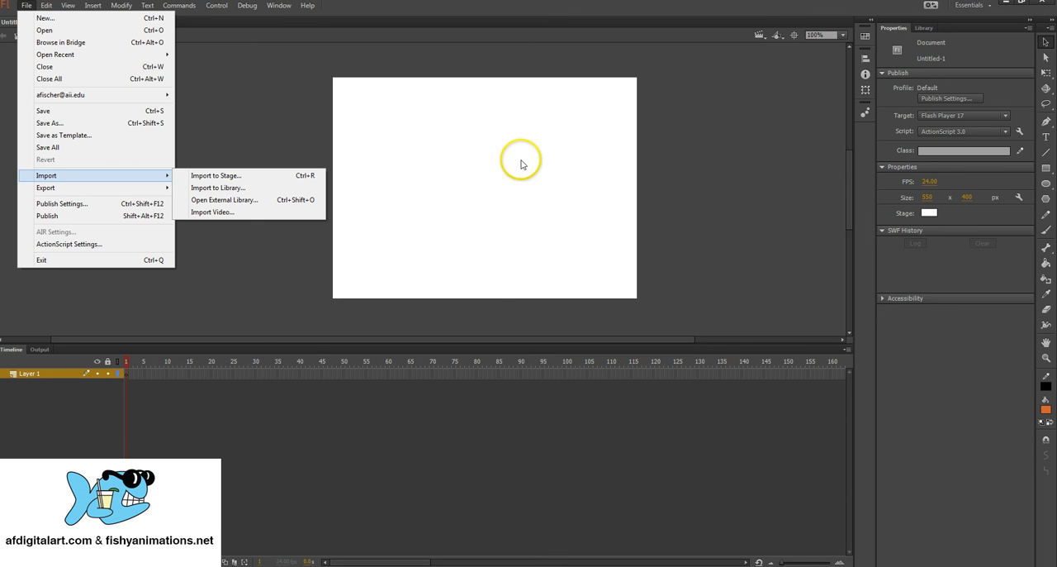
{"action": "left_click", "coordinate": [223, 188]}
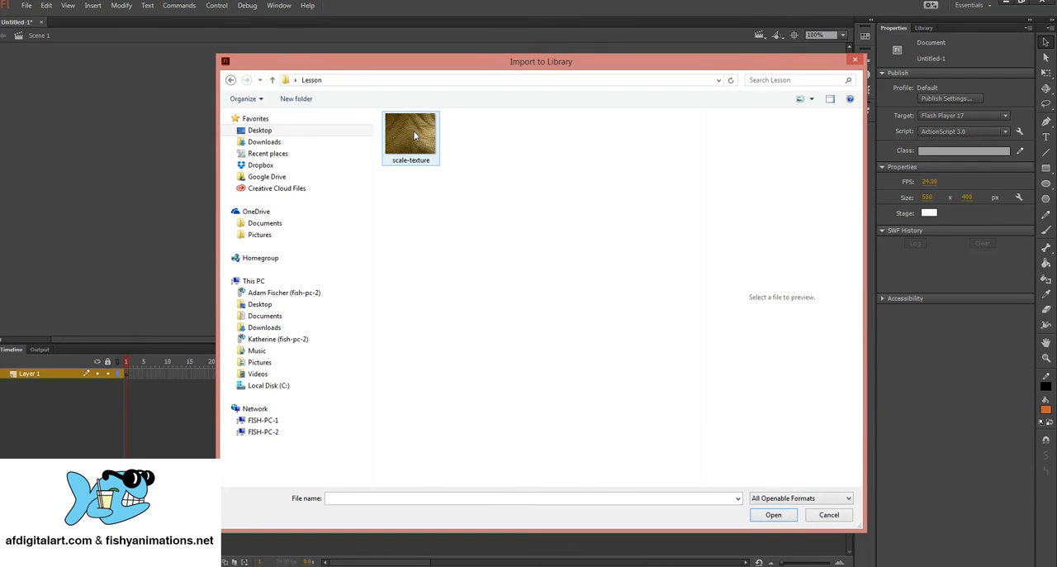
{"action": "left_click", "coordinate": [416, 136]}
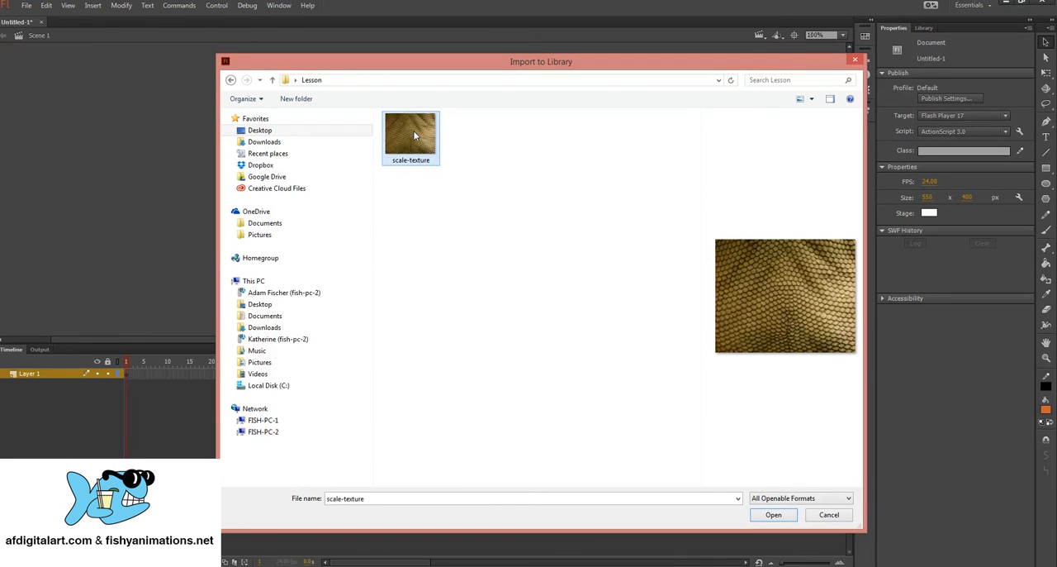
{"action": "left_click", "coordinate": [774, 514]}
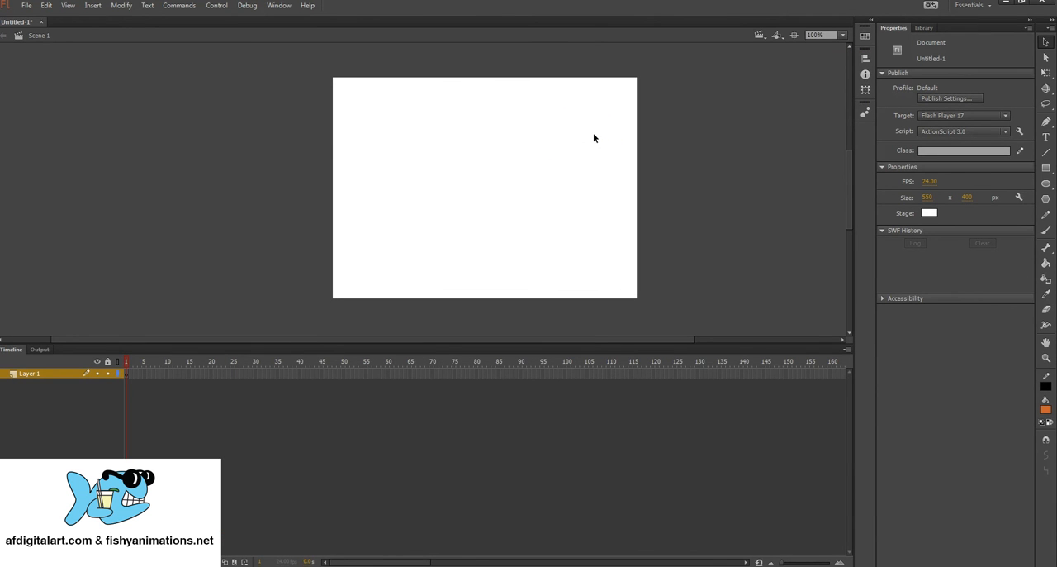
Step: Place the scale-texture.jpg bitmap from the library onto the stage and select it
{"action": "left_click", "coordinate": [924, 28]}
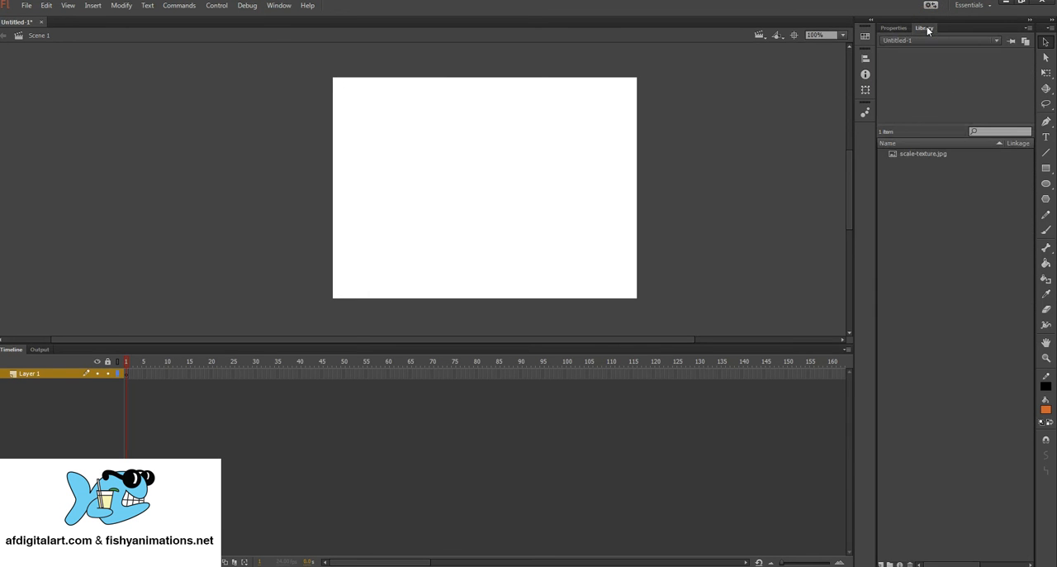
{"action": "left_click", "coordinate": [917, 154]}
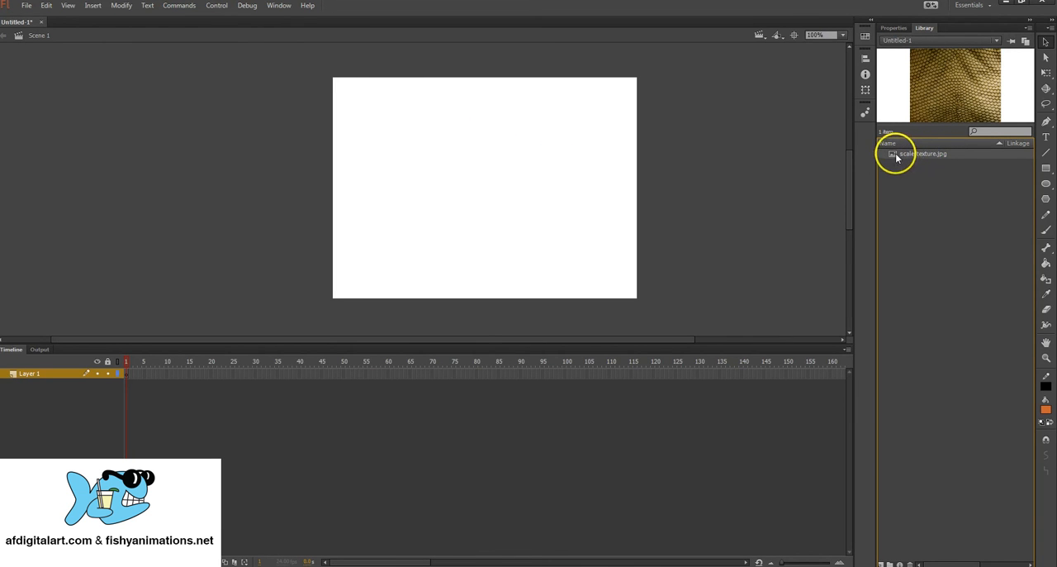
{"action": "left_click_drag", "start_coordinate": [895, 153], "coordinate": [475, 138]}
{"action": "left_click_drag", "start_coordinate": [464, 176], "coordinate": [492, 200]}
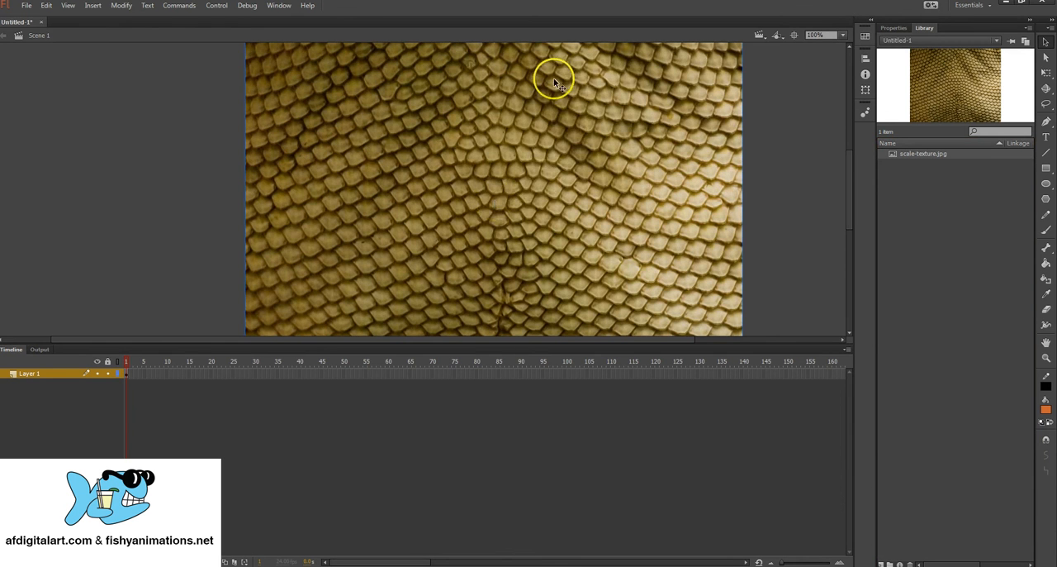
{"action": "left_click", "coordinate": [435, 94]}
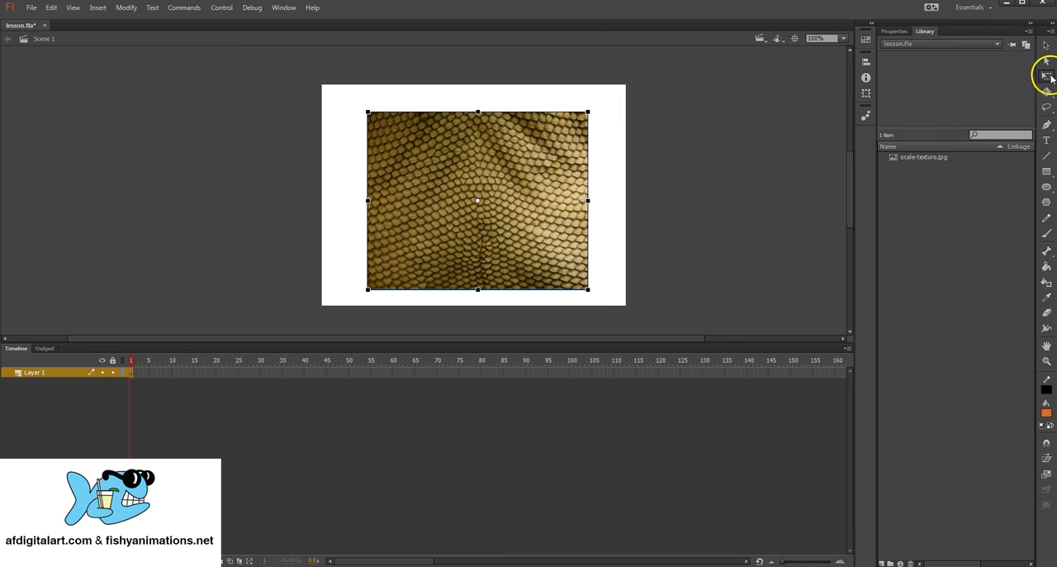
Step: Scale the texture image down proportionally with Free Transform to about 40% of the stage's width
{"action": "left_click", "coordinate": [1046, 72]}
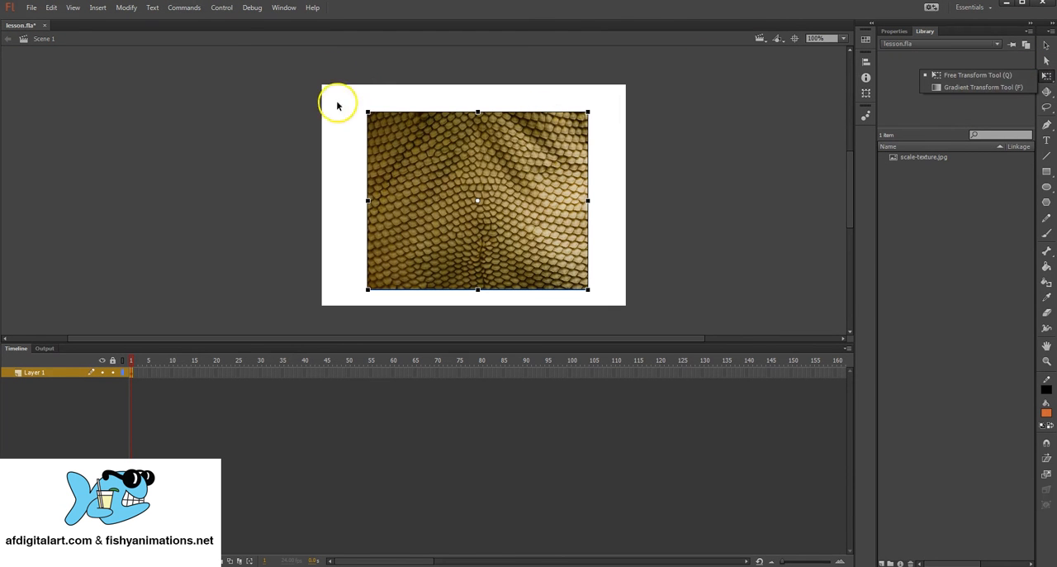
{"action": "left_click", "coordinate": [368, 110]}
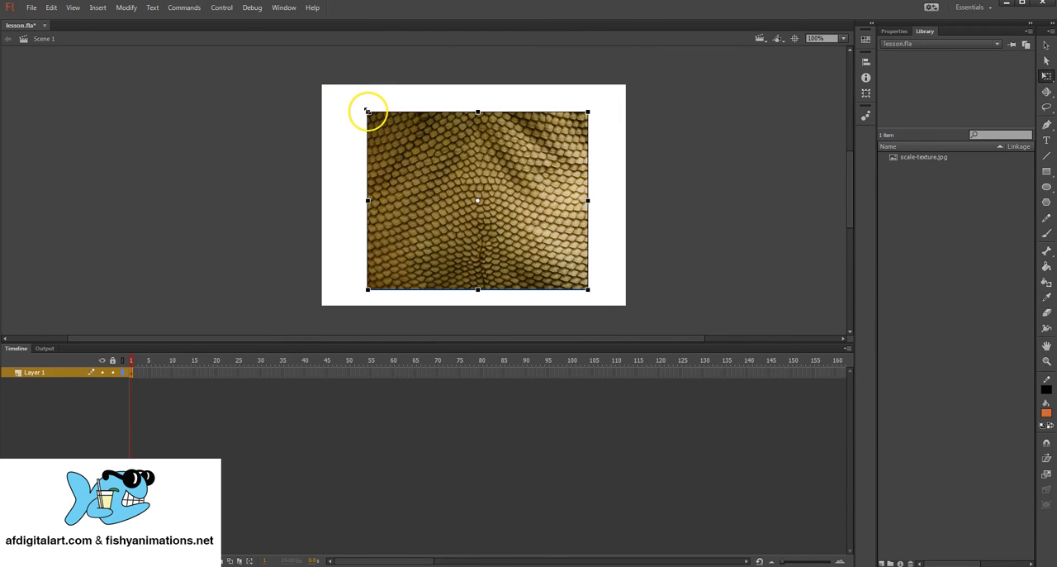
{"action": "left_click_drag", "start_coordinate": [368, 110], "coordinate": [399, 151]}
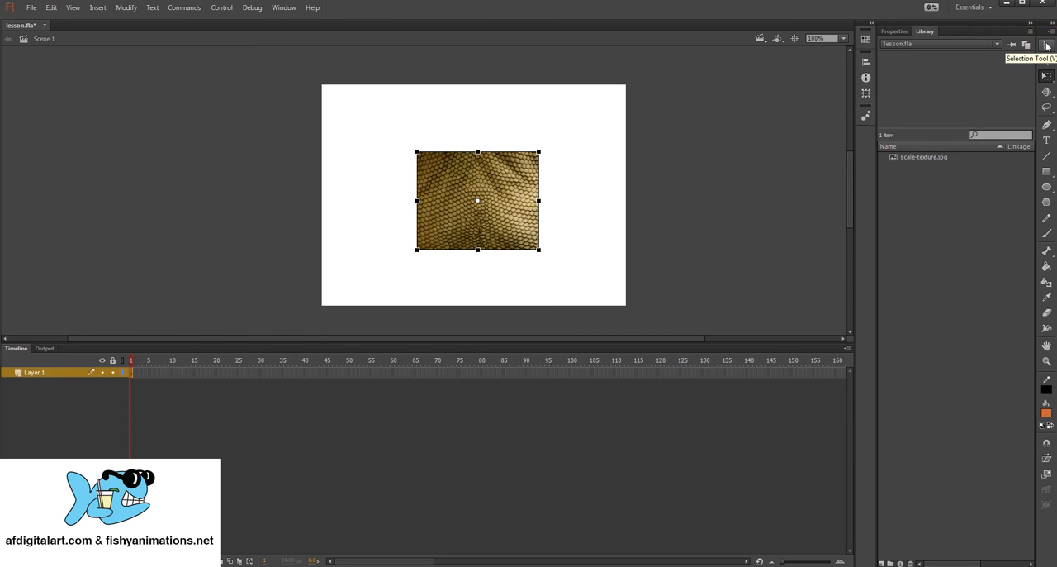
Step: Break the selected texture bitmap apart into a plain shape and deselect it
{"action": "left_click", "coordinate": [1046, 45]}
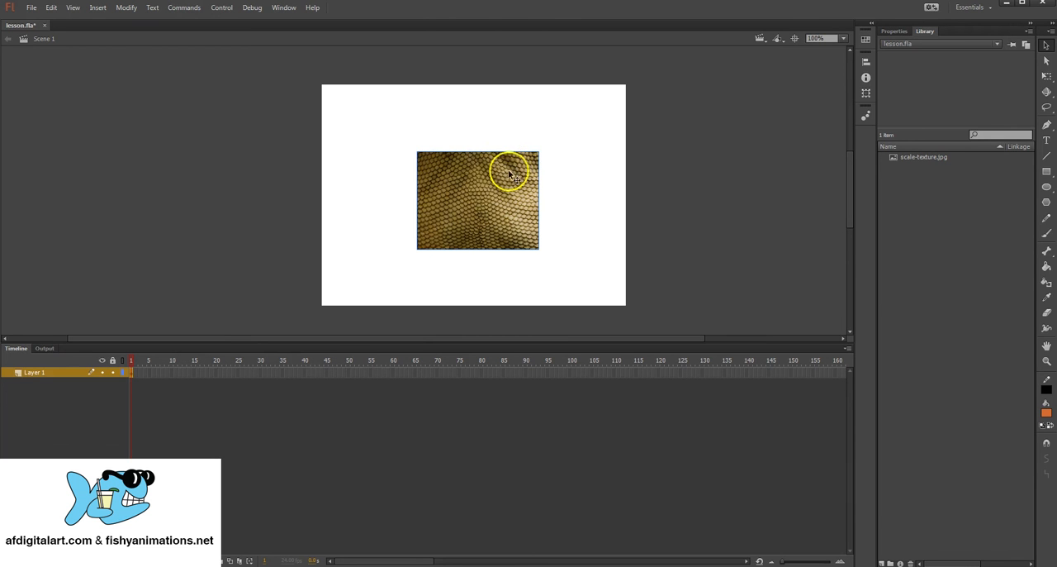
{"action": "left_click_drag", "start_coordinate": [498, 178], "coordinate": [436, 183]}
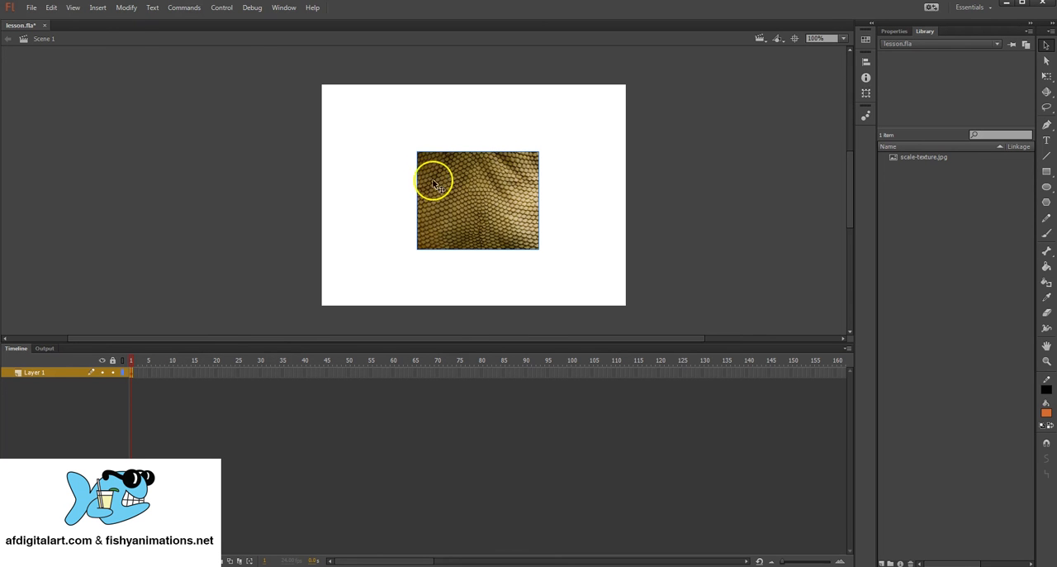
{"action": "left_click", "coordinate": [128, 8]}
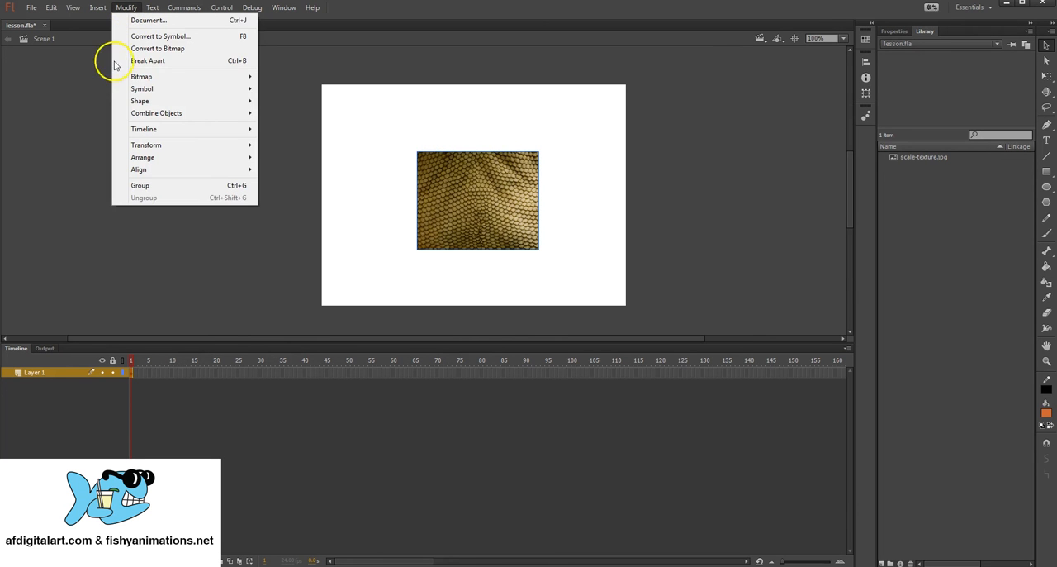
{"action": "left_click", "coordinate": [219, 62]}
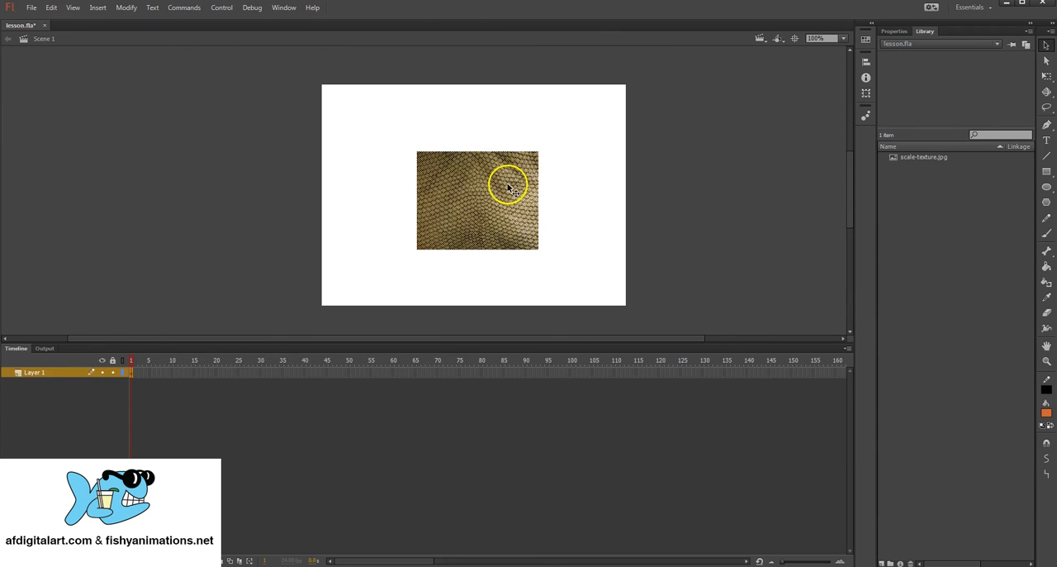
{"action": "left_click", "coordinate": [566, 177]}
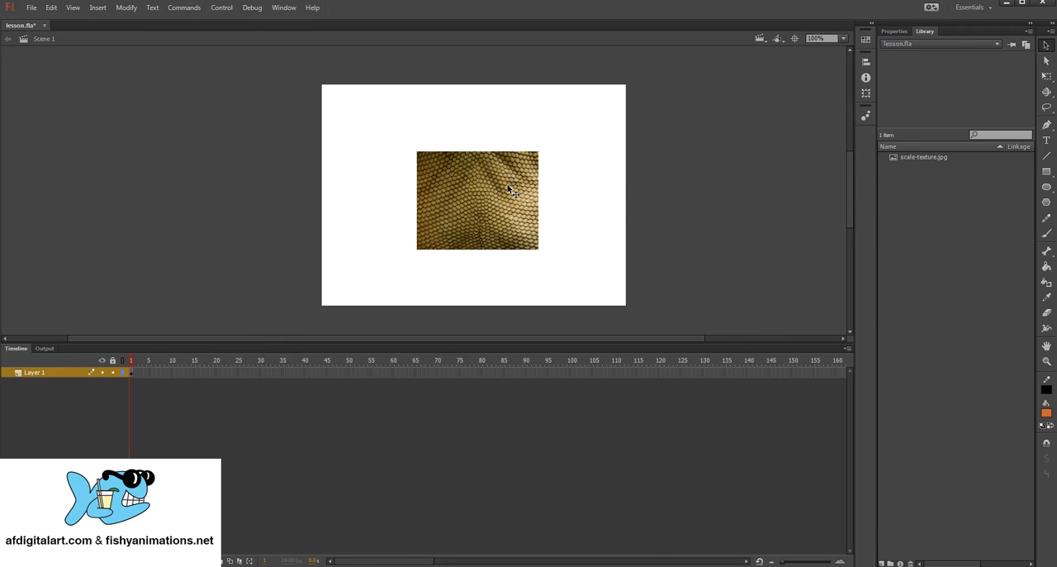
Step: Paint a closed black outline just inside the texture's edges using a larger brush size, with Object Drawing off
{"action": "left_click", "coordinate": [1046, 234]}
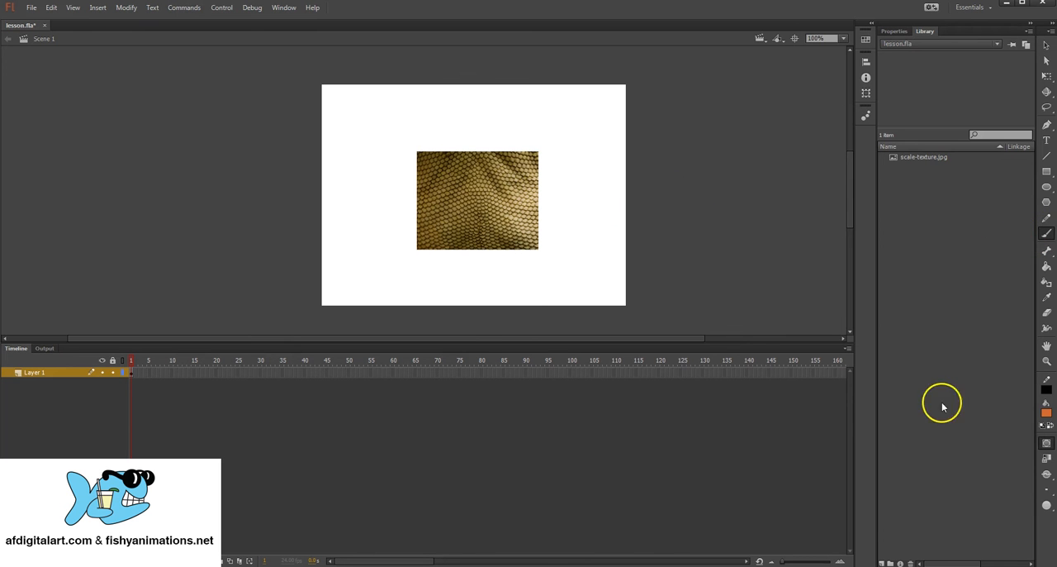
{"action": "left_click", "coordinate": [1047, 412]}
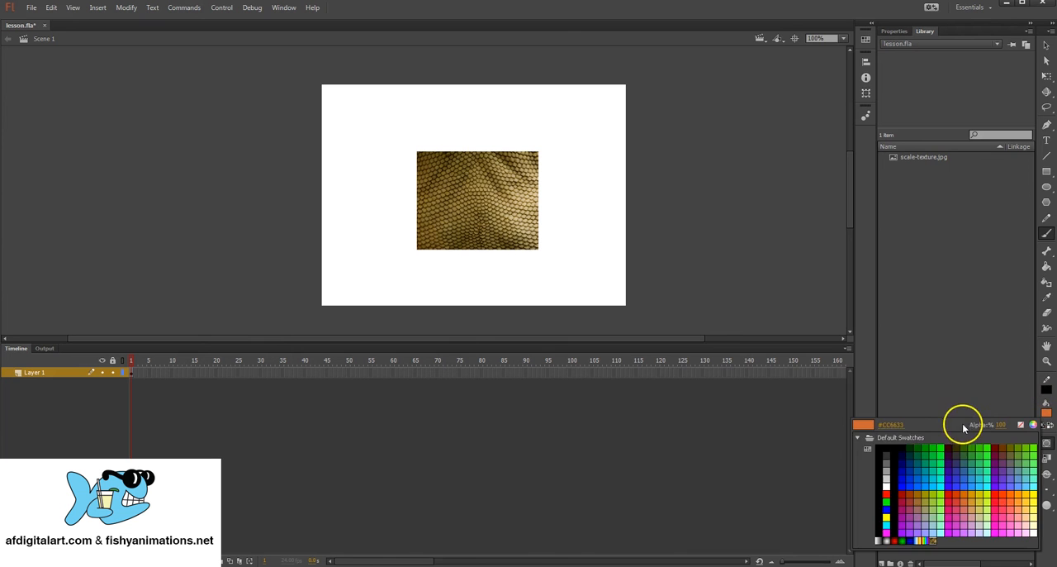
{"action": "left_click", "coordinate": [886, 446]}
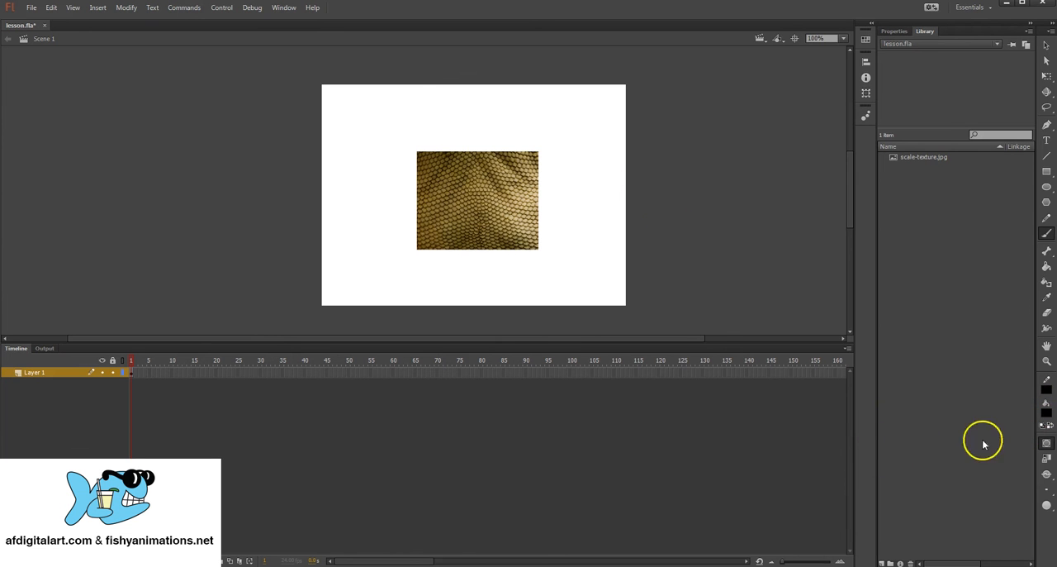
{"action": "left_click", "coordinate": [1047, 487]}
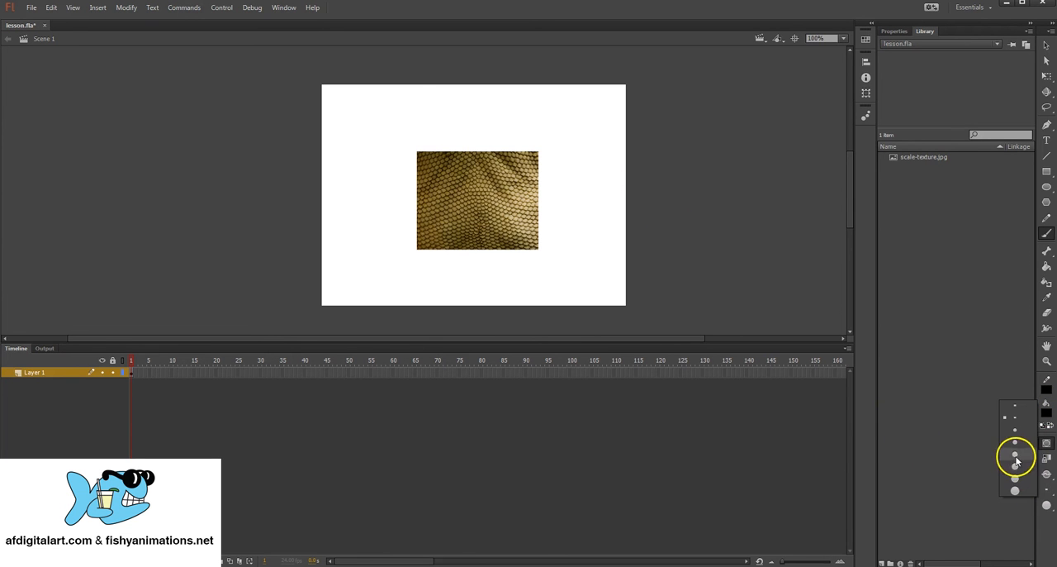
{"action": "left_click", "coordinate": [1021, 464]}
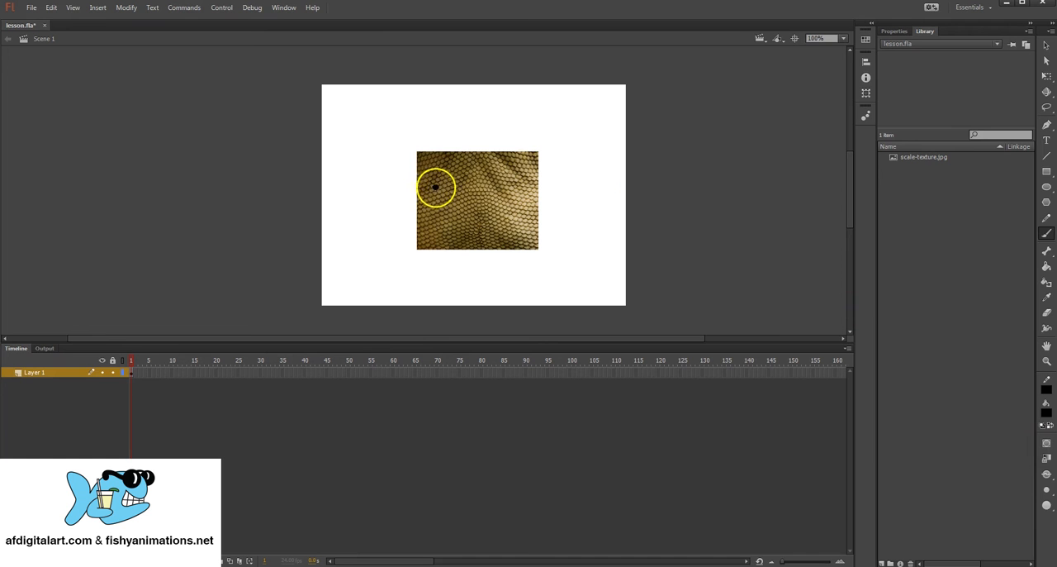
{"action": "mouse_move", "coordinate": [432, 188]}
{"action": "left_mouse_down"}
{"action": "mouse_move", "coordinate": [467, 165]}
{"action": "mouse_move", "coordinate": [510, 171]}
{"action": "mouse_move", "coordinate": [522, 221]}
{"action": "mouse_move", "coordinate": [462, 239]}
{"action": "mouse_move", "coordinate": [448, 223]}
{"action": "mouse_move", "coordinate": [442, 236]}
{"action": "mouse_move", "coordinate": [425, 212]}
{"action": "mouse_move", "coordinate": [437, 170]}
{"action": "mouse_move", "coordinate": [507, 182]}
{"action": "left_mouse_up"}
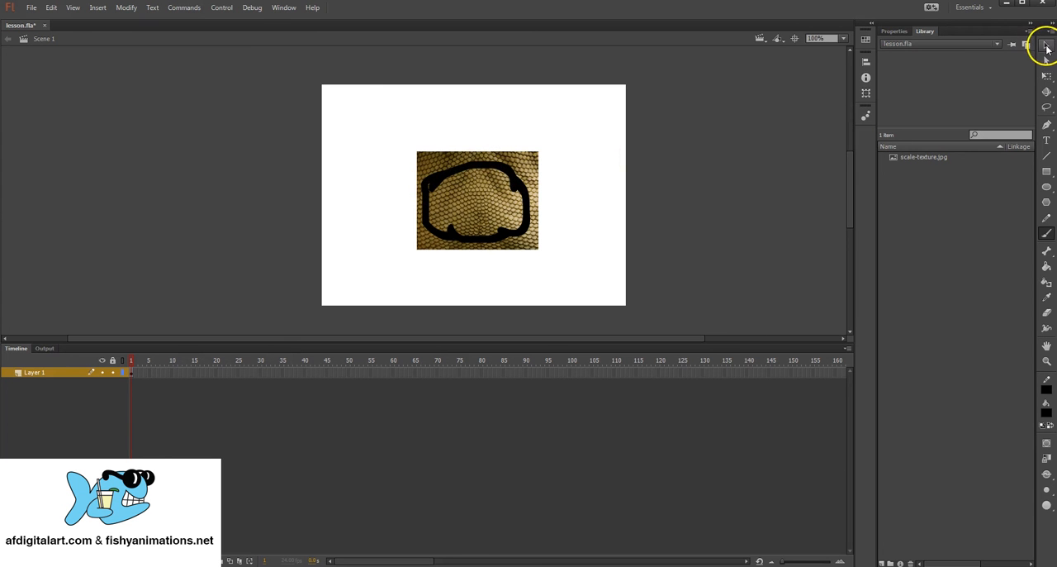
Step: Delete the texture area outside the black outline, keeping the scales inside it
{"action": "left_click", "coordinate": [1046, 46]}
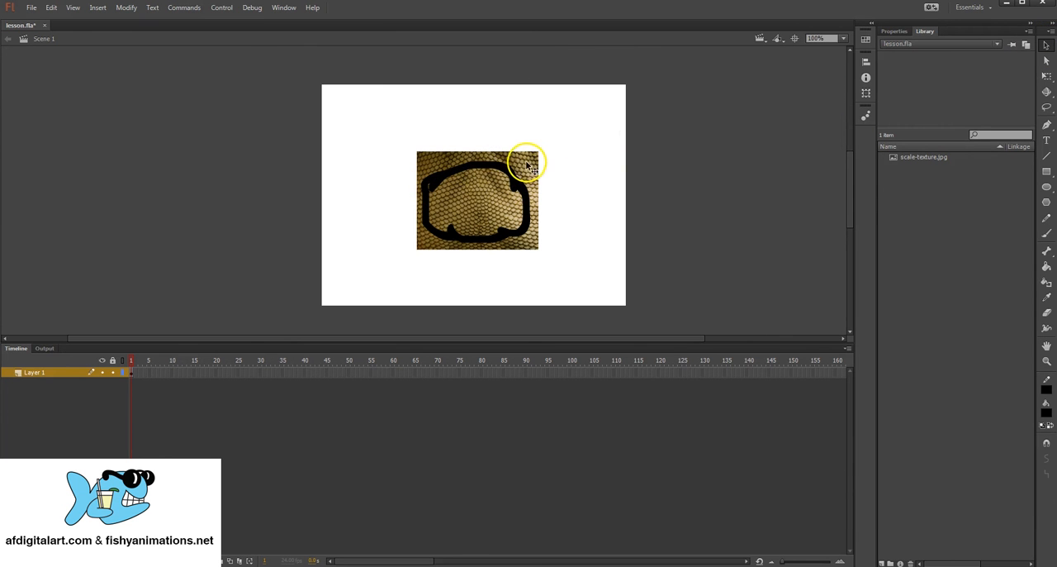
{"action": "left_click", "coordinate": [525, 164]}
{"action": "left_click", "coordinate": [476, 197]}
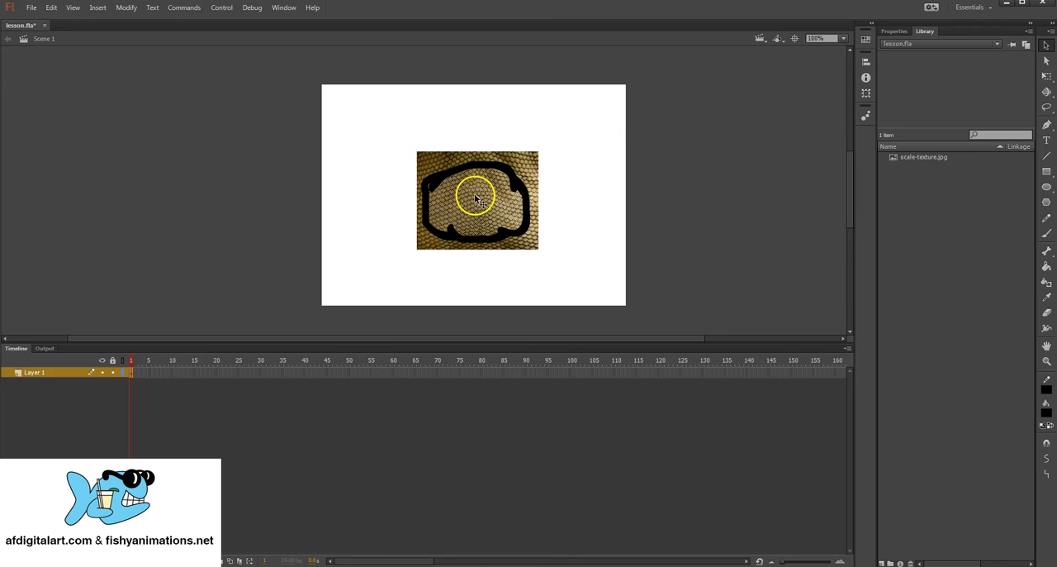
{"action": "left_click", "coordinate": [522, 168]}
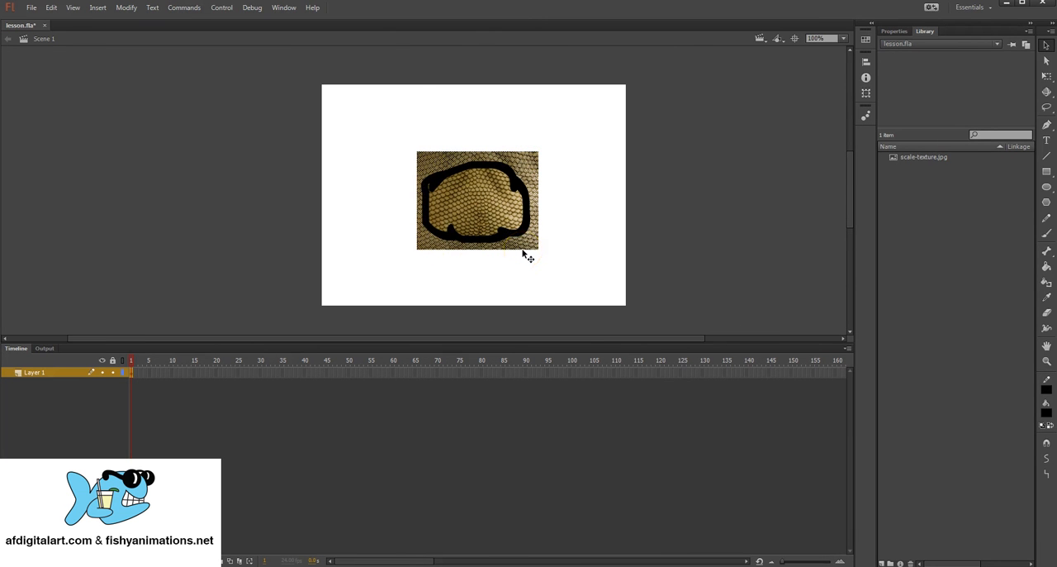
{"action": "key", "text": "Delete"}
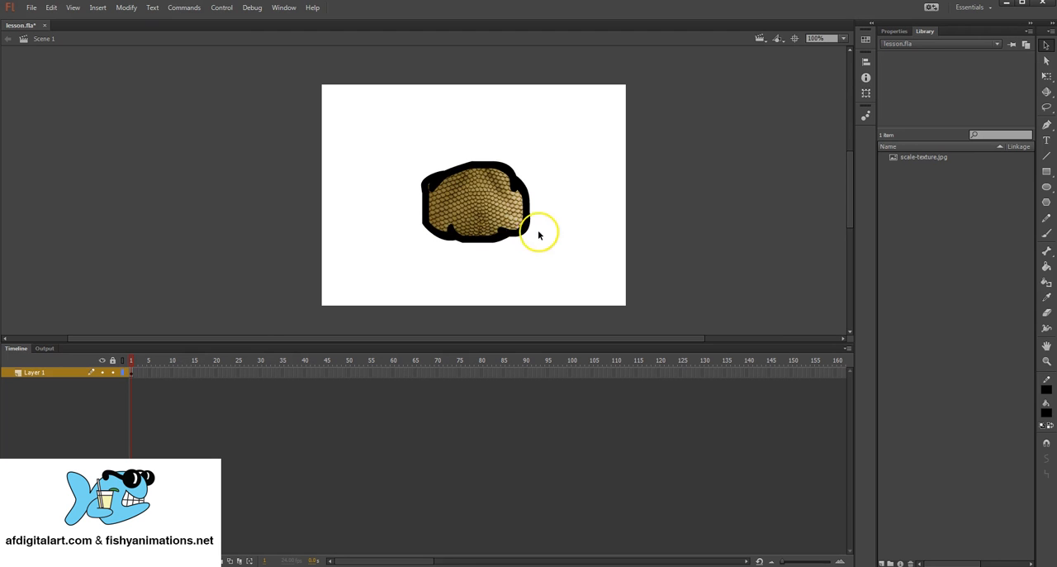
Step: Enlarge the timeline area, and select the whole artwork and its black outline in turn to examine the layer's contents
{"action": "mouse_move", "coordinate": [538, 236]}
{"action": "left_mouse_down"}
{"action": "mouse_move", "coordinate": [497, 229]}
{"action": "mouse_move", "coordinate": [508, 199]}
{"action": "mouse_move", "coordinate": [493, 175]}
{"action": "mouse_move", "coordinate": [497, 186]}
{"action": "mouse_move", "coordinate": [503, 173]}
{"action": "mouse_move", "coordinate": [435, 196]}
{"action": "mouse_move", "coordinate": [441, 219]}
{"action": "mouse_move", "coordinate": [473, 232]}
{"action": "mouse_move", "coordinate": [518, 221]}
{"action": "mouse_move", "coordinate": [520, 185]}
{"action": "left_mouse_up"}
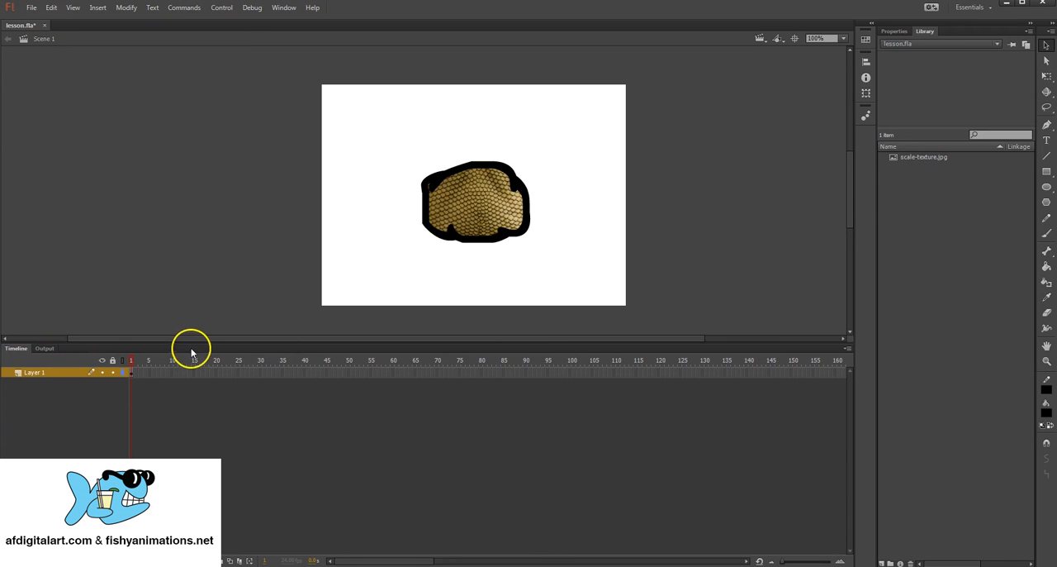
{"action": "left_click_drag", "start_coordinate": [192, 342], "coordinate": [196, 323]}
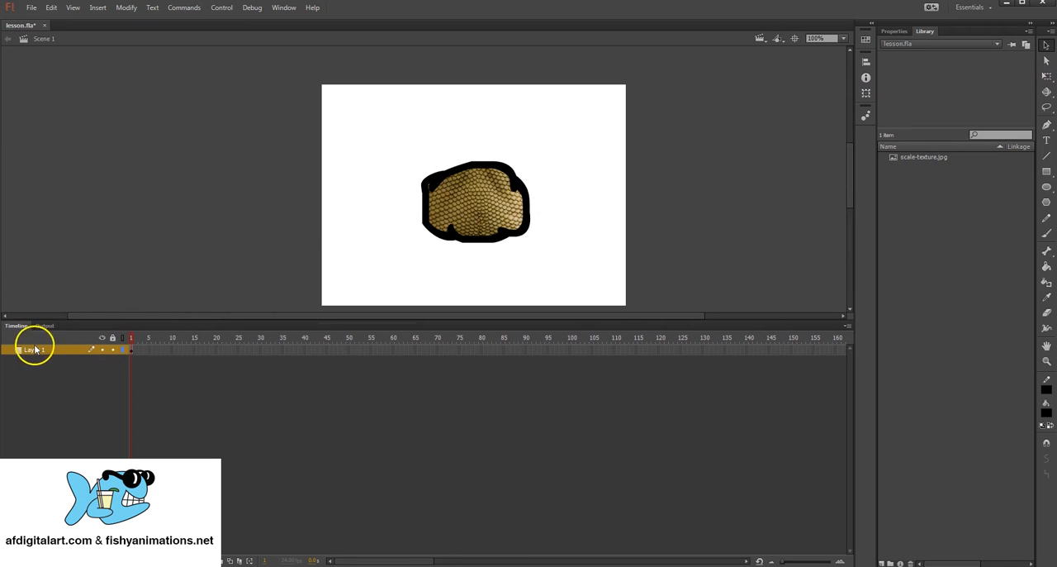
{"action": "left_click_drag", "start_coordinate": [383, 144], "coordinate": [590, 251]}
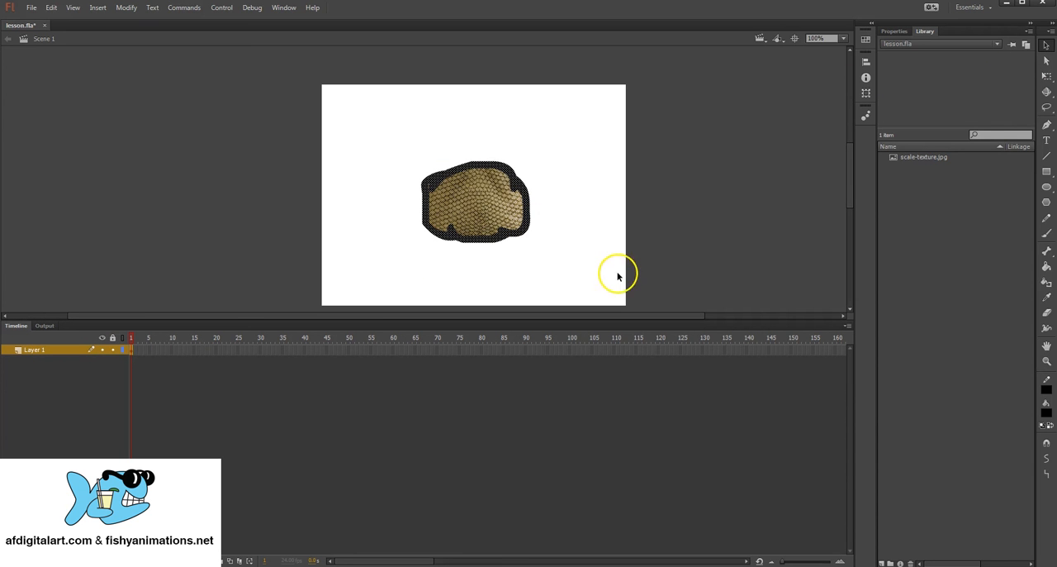
{"action": "left_click_drag", "start_coordinate": [382, 138], "coordinate": [597, 263]}
{"action": "left_click", "coordinate": [580, 198]}
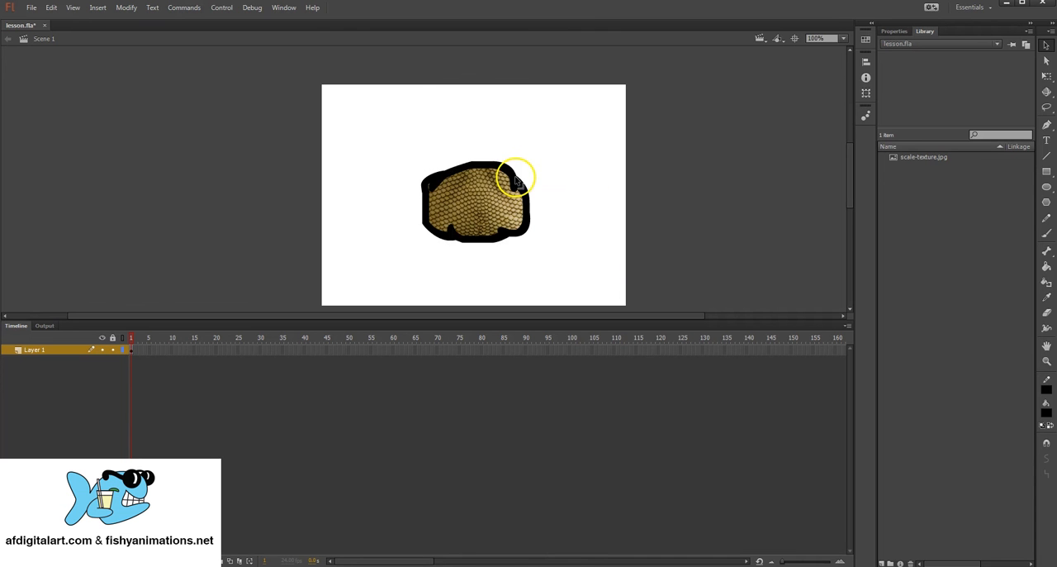
{"action": "left_click", "coordinate": [515, 177]}
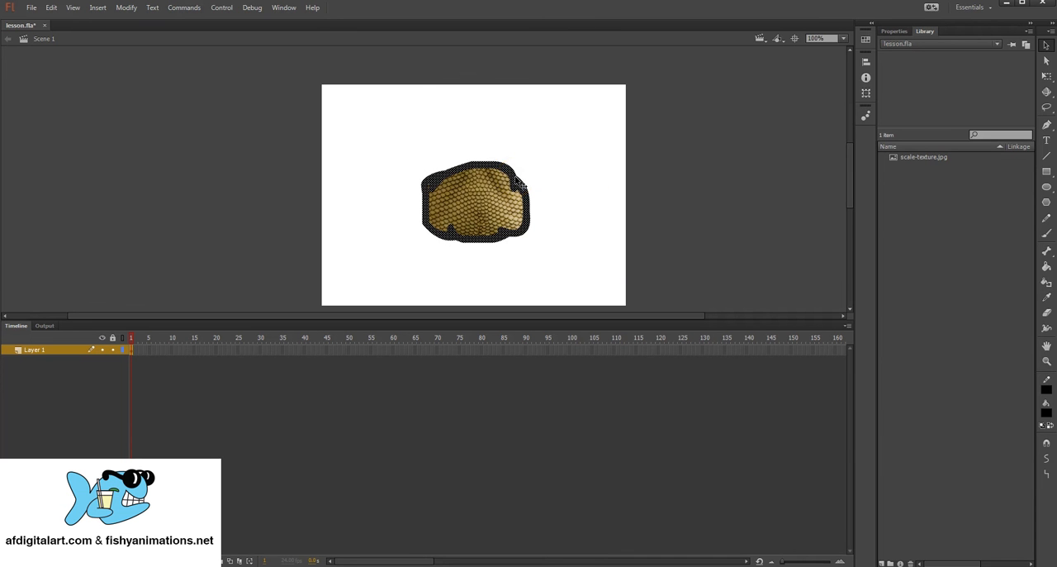
{"action": "left_click", "coordinate": [555, 158]}
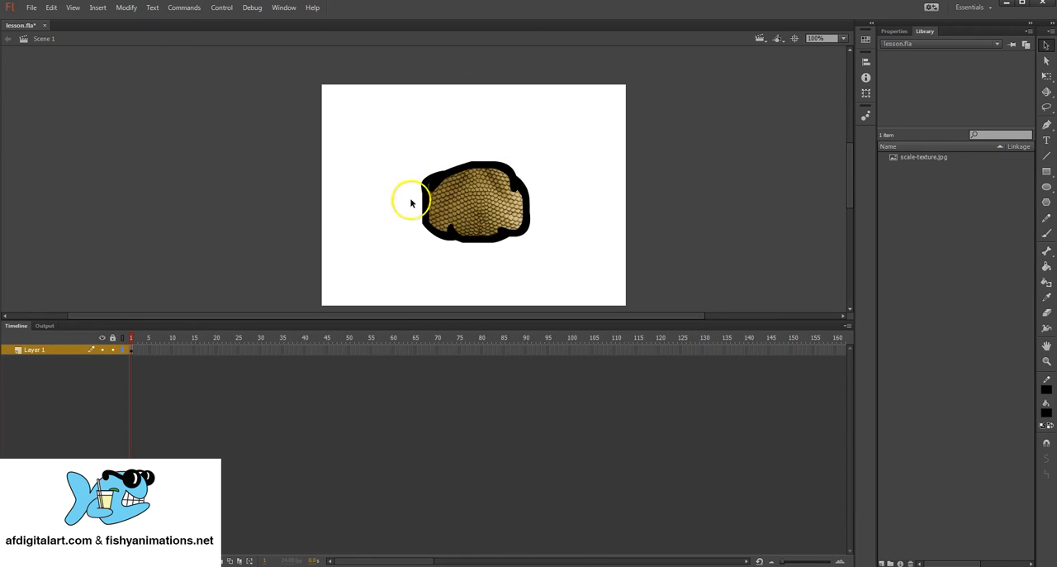
Step: Rename Layer 1 as Character and deselect the artwork on the stage
{"action": "left_click", "coordinate": [33, 350]}
{"action": "double_click", "coordinate": [33, 348]}
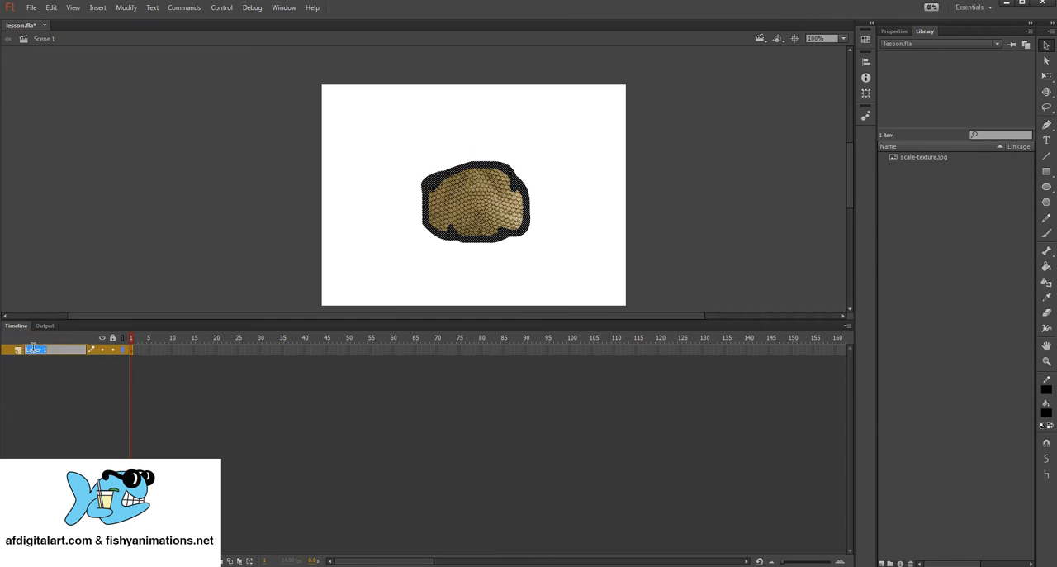
{"action": "left_click_drag", "start_coordinate": [51, 349], "coordinate": [17, 350]}
{"action": "left_click", "coordinate": [52, 349]}
{"action": "key", "text": "Return"}
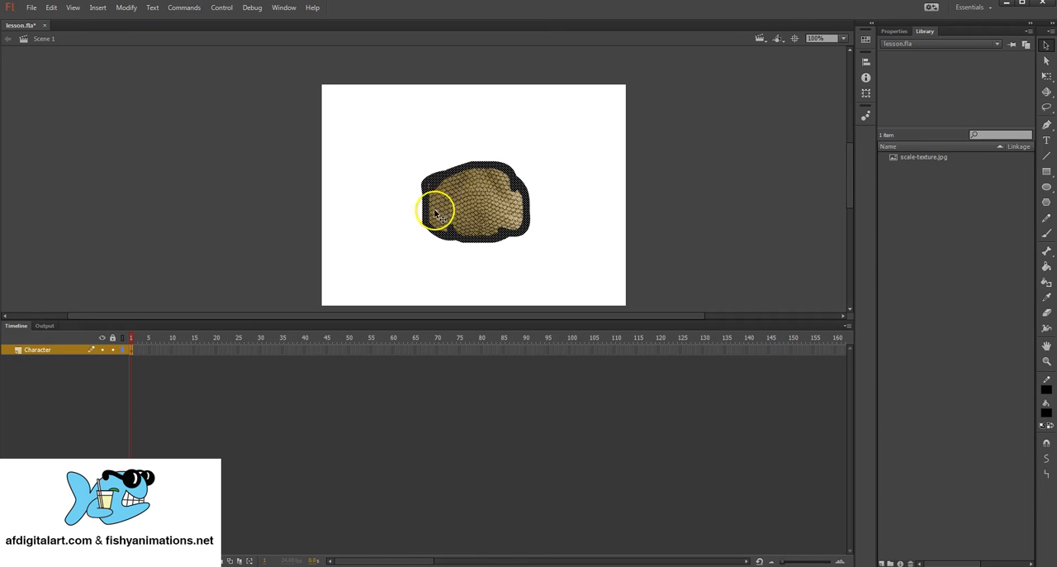
{"action": "left_click", "coordinate": [409, 170]}
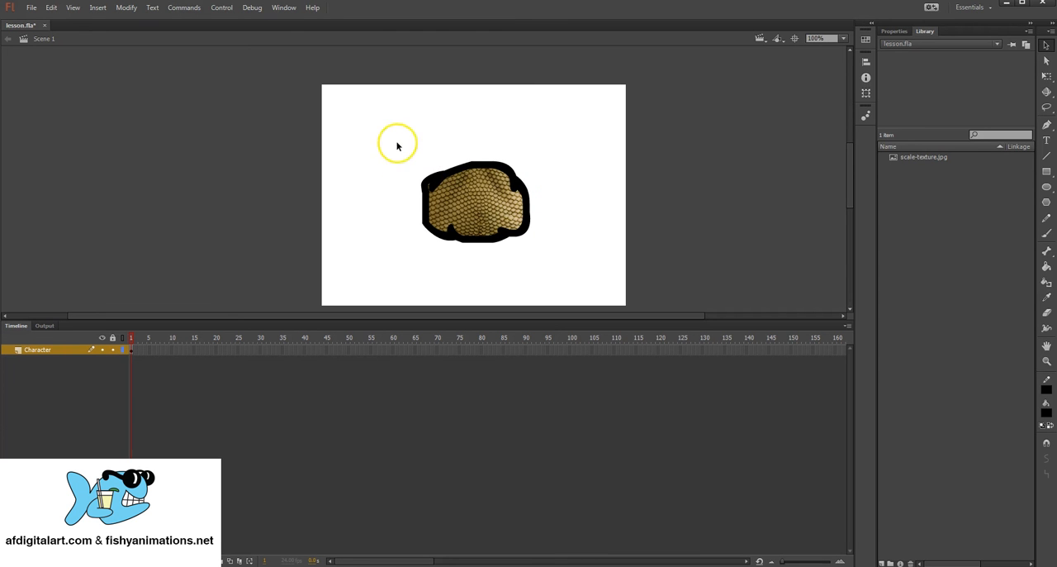
Step: Group the scale texture with its black outline and move the group slightly up and to the left on the stage
{"action": "left_click_drag", "start_coordinate": [389, 131], "coordinate": [611, 264]}
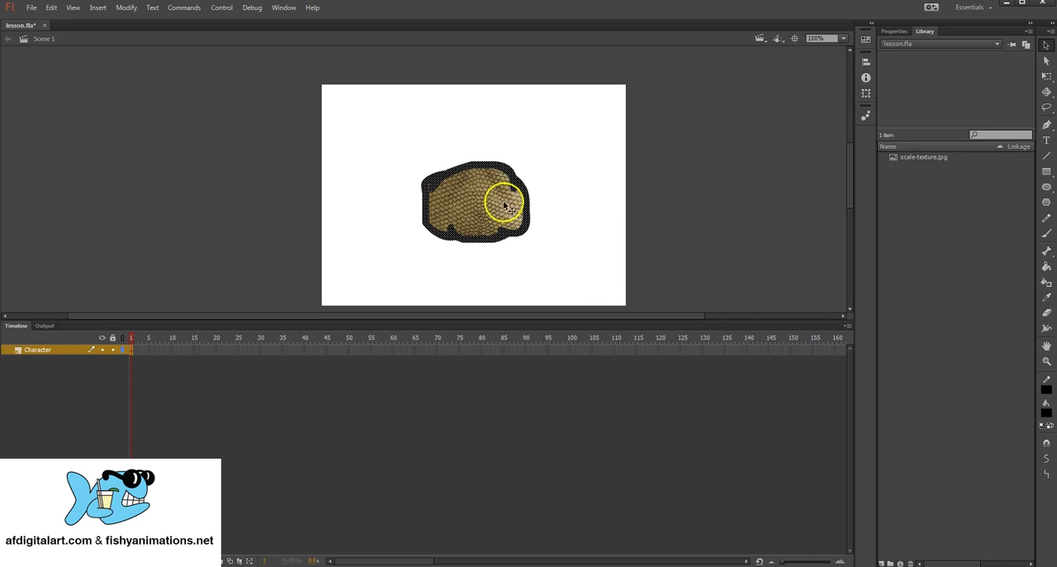
{"action": "left_click", "coordinate": [127, 8]}
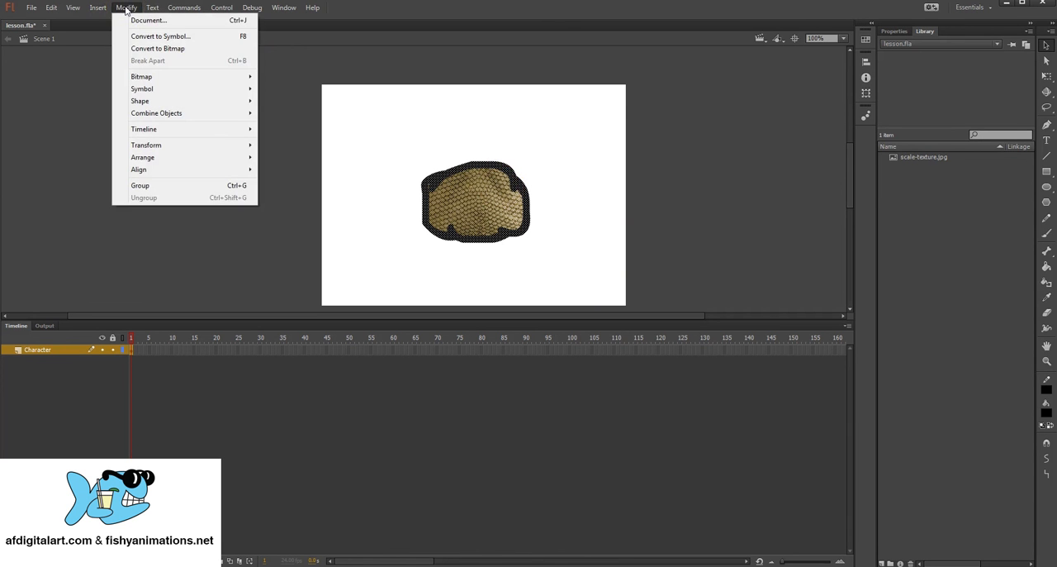
{"action": "left_click", "coordinate": [164, 186]}
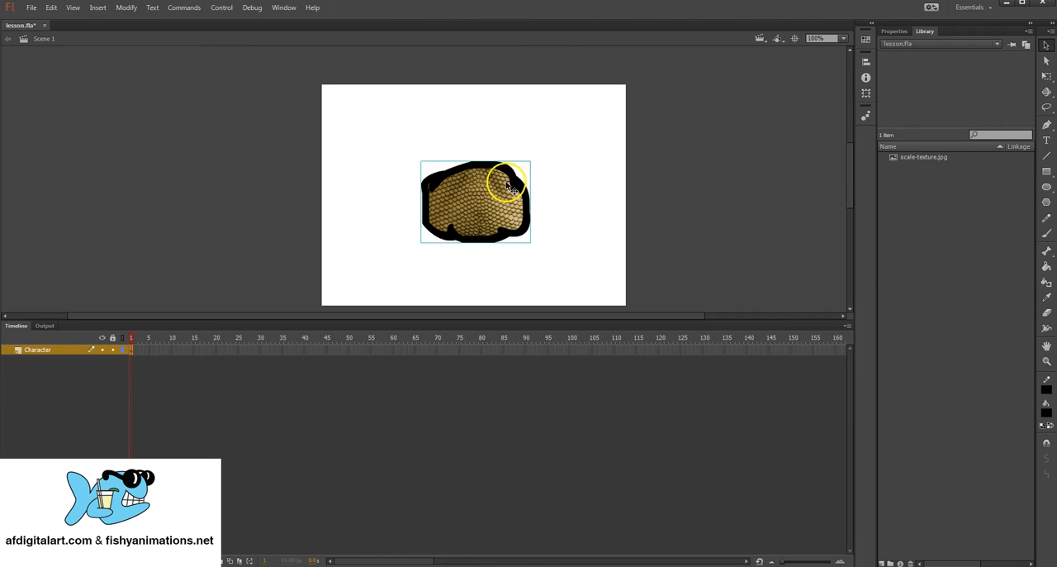
{"action": "left_click_drag", "start_coordinate": [485, 206], "coordinate": [484, 184]}
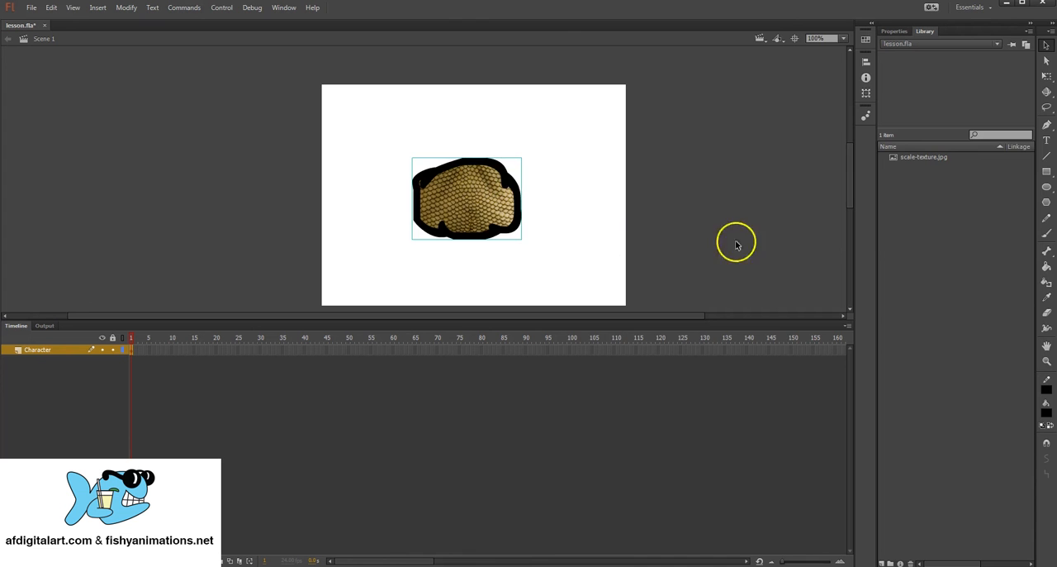
Step: Draw a black ellipse overlapping the upper right of the scale group, with Object Drawing on
{"action": "left_click", "coordinate": [1047, 187]}
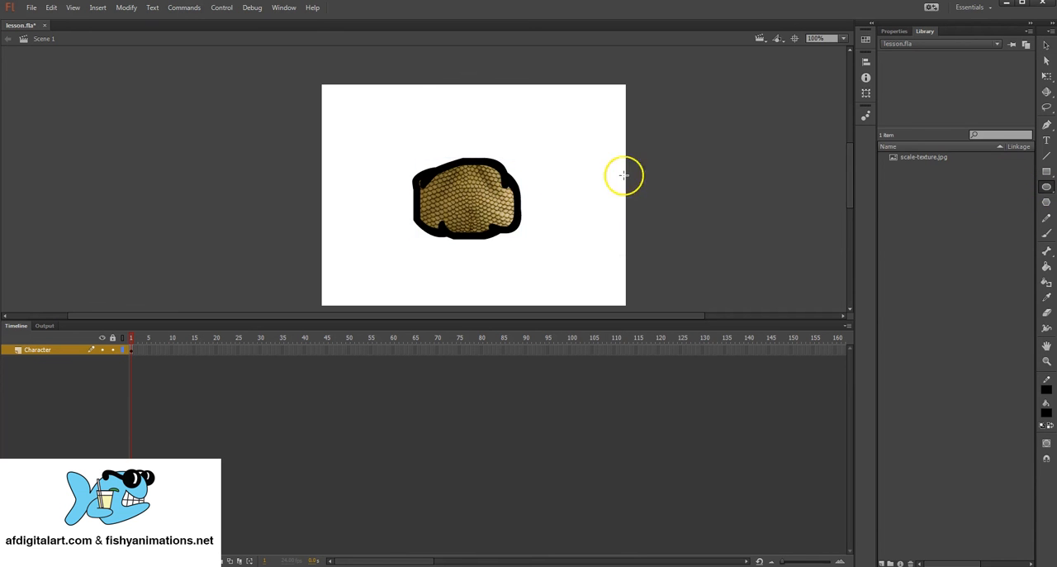
{"action": "left_click", "coordinate": [1040, 444]}
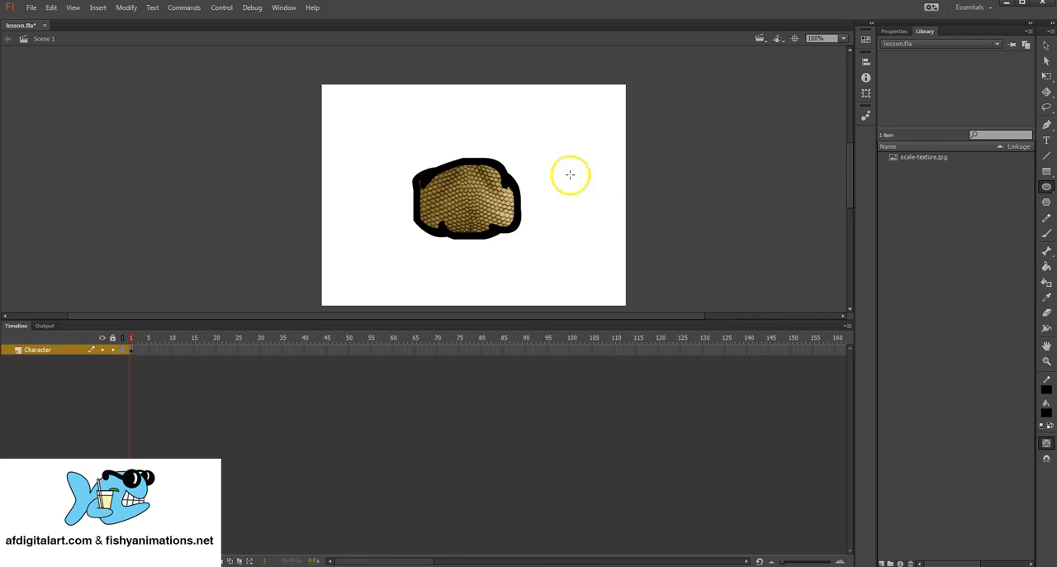
{"action": "mouse_move", "coordinate": [556, 139]}
{"action": "left_mouse_down"}
{"action": "mouse_move", "coordinate": [460, 179]}
{"action": "mouse_move", "coordinate": [455, 205]}
{"action": "left_mouse_up"}
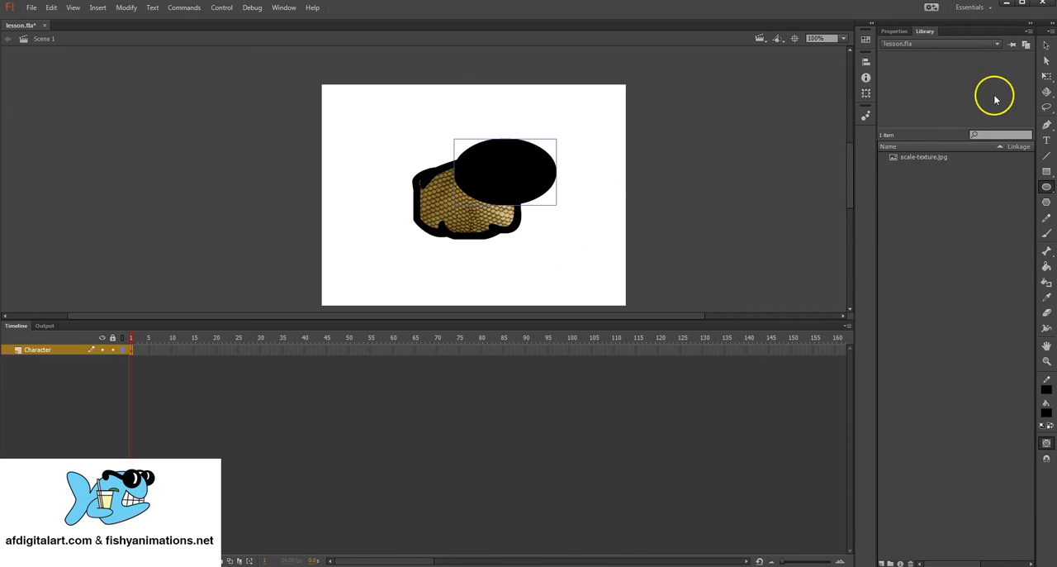
Step: Move the black ellipse to the stage's upper right and shift the scale group slightly downward, separating the two objects
{"action": "left_click", "coordinate": [1046, 44]}
{"action": "left_click_drag", "start_coordinate": [512, 184], "coordinate": [506, 137]}
{"action": "mouse_move", "coordinate": [505, 137]}
{"action": "left_mouse_down"}
{"action": "mouse_move", "coordinate": [495, 155]}
{"action": "mouse_move", "coordinate": [507, 155]}
{"action": "left_mouse_up"}
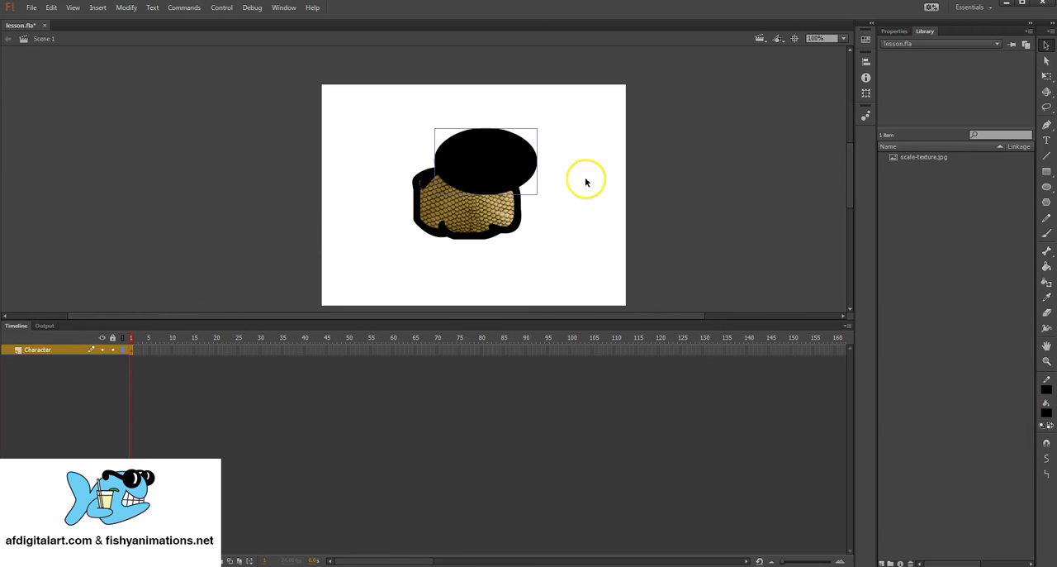
{"action": "left_click_drag", "start_coordinate": [503, 147], "coordinate": [562, 112]}
{"action": "left_click_drag", "start_coordinate": [498, 207], "coordinate": [504, 228]}
{"action": "left_click", "coordinate": [593, 137]}
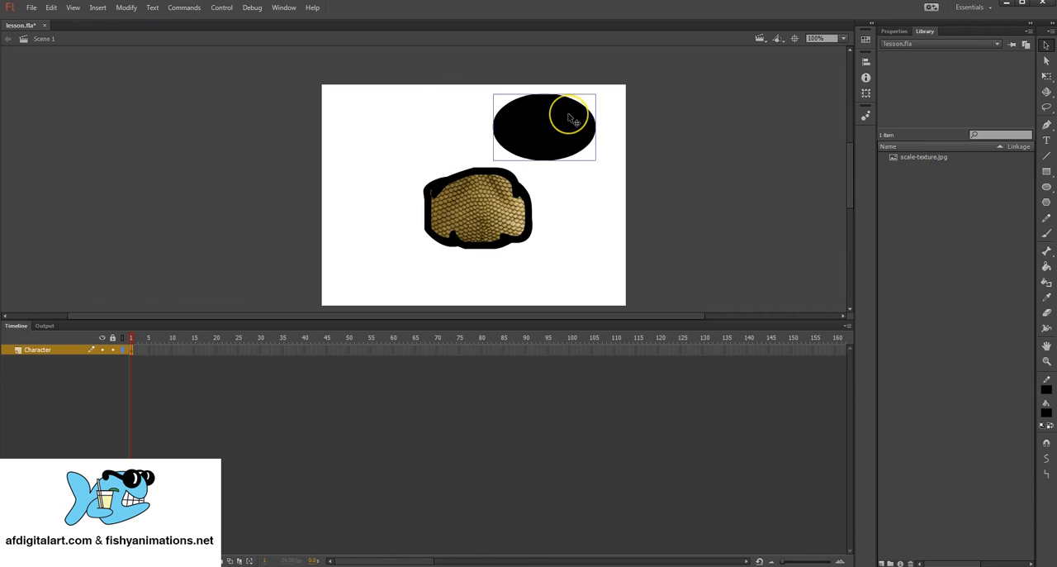
Step: Move the black ellipse over the upper left of the scale group and send it to the back
{"action": "left_click_drag", "start_coordinate": [578, 119], "coordinate": [423, 180]}
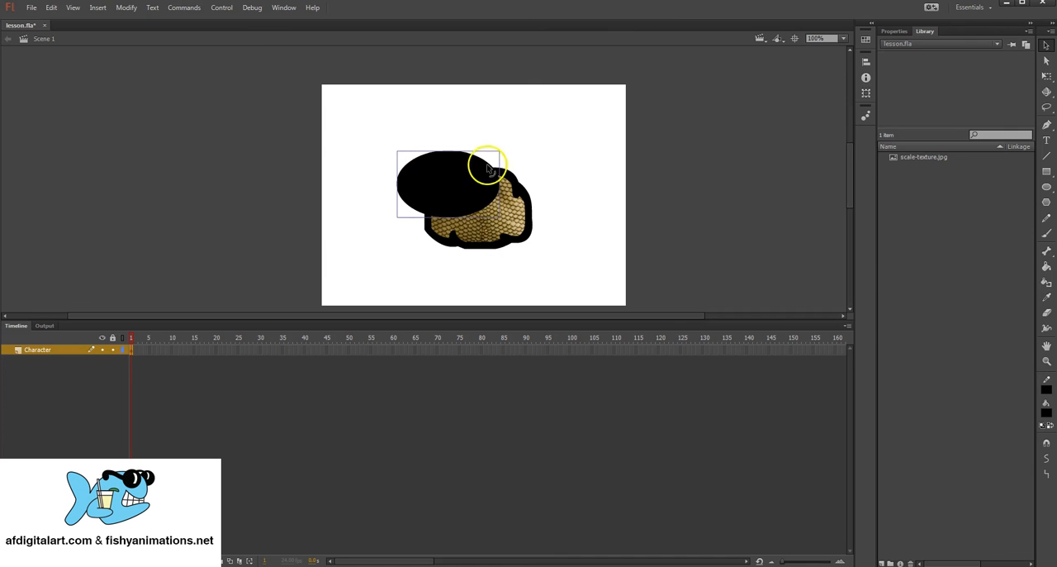
{"action": "left_click", "coordinate": [128, 8]}
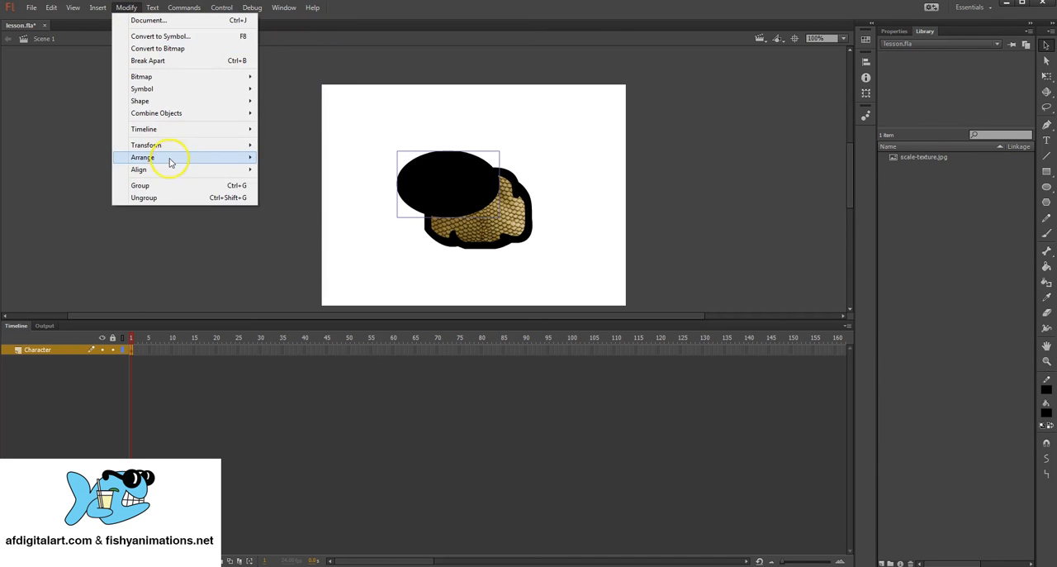
{"action": "mouse_move", "coordinate": [168, 161]}
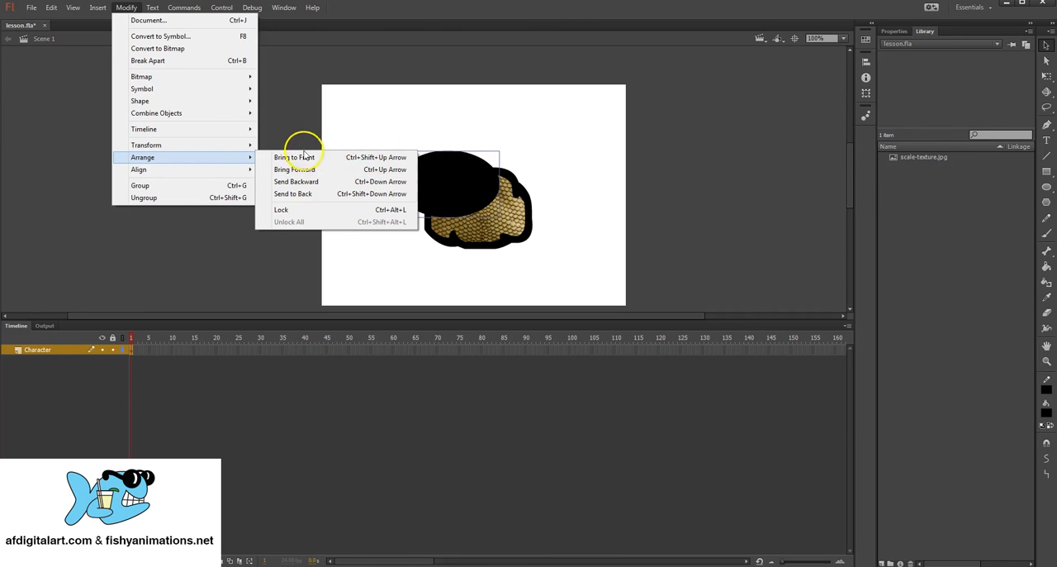
{"action": "left_click", "coordinate": [290, 195]}
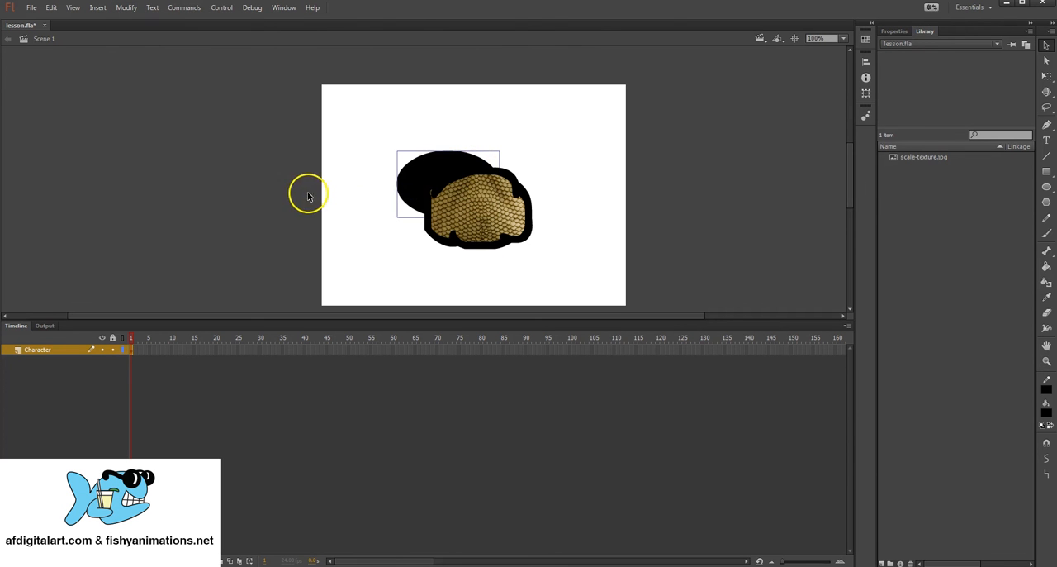
Step: Move the black ellipse clear of the scale group, delete it, and shift the group slightly up and left
{"action": "left_click_drag", "start_coordinate": [438, 169], "coordinate": [511, 133]}
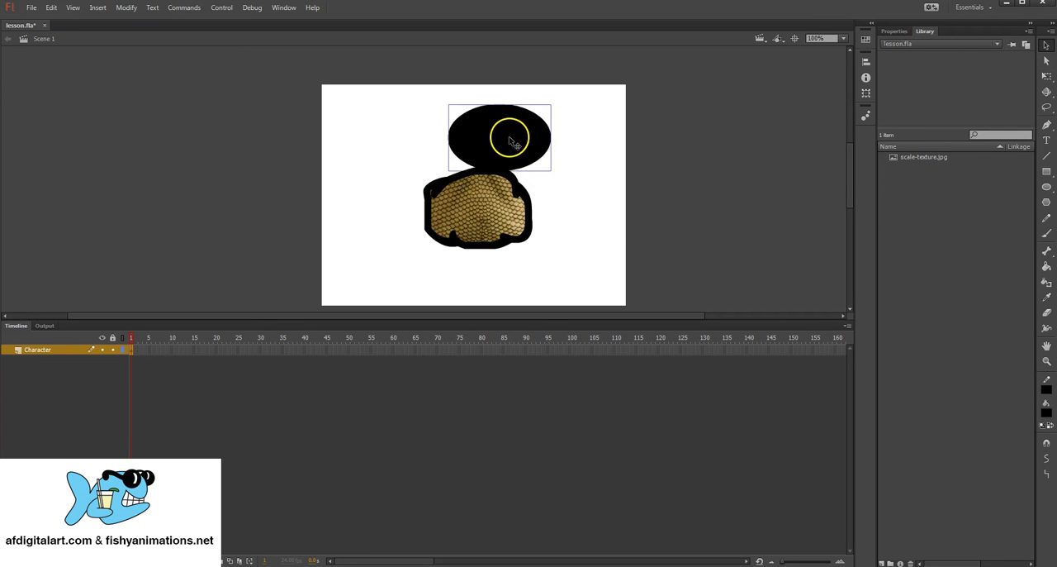
{"action": "key", "text": "Delete"}
{"action": "mouse_move", "coordinate": [511, 199]}
{"action": "left_mouse_down"}
{"action": "mouse_move", "coordinate": [491, 177]}
{"action": "mouse_move", "coordinate": [495, 190]}
{"action": "left_mouse_up"}
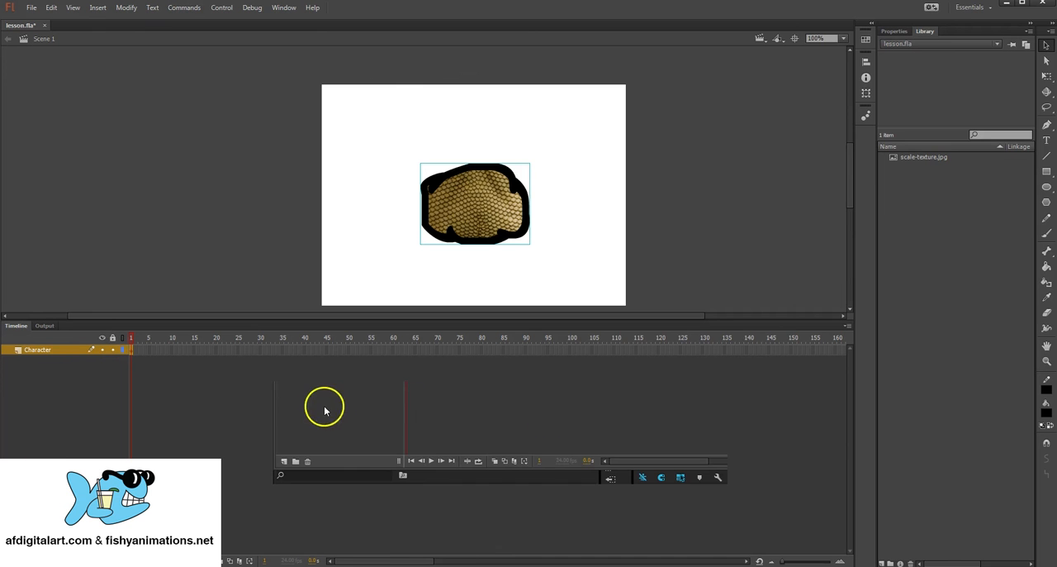
Step: Add a layer named Highlights above Character, then select Character and Highlights in turn, leaving Highlights active
{"action": "left_click", "coordinate": [284, 464]}
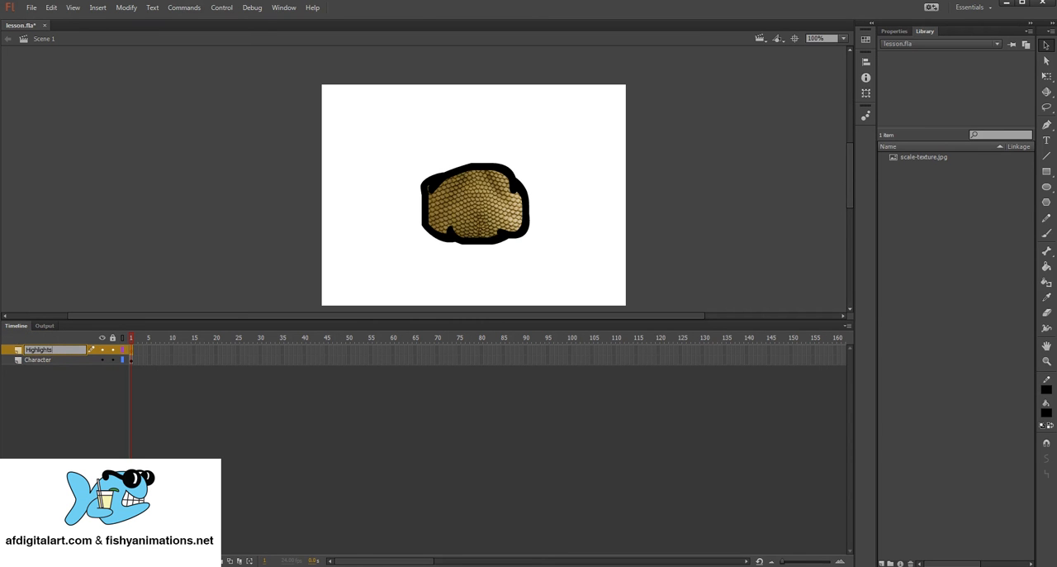
{"action": "key", "text": "Return"}
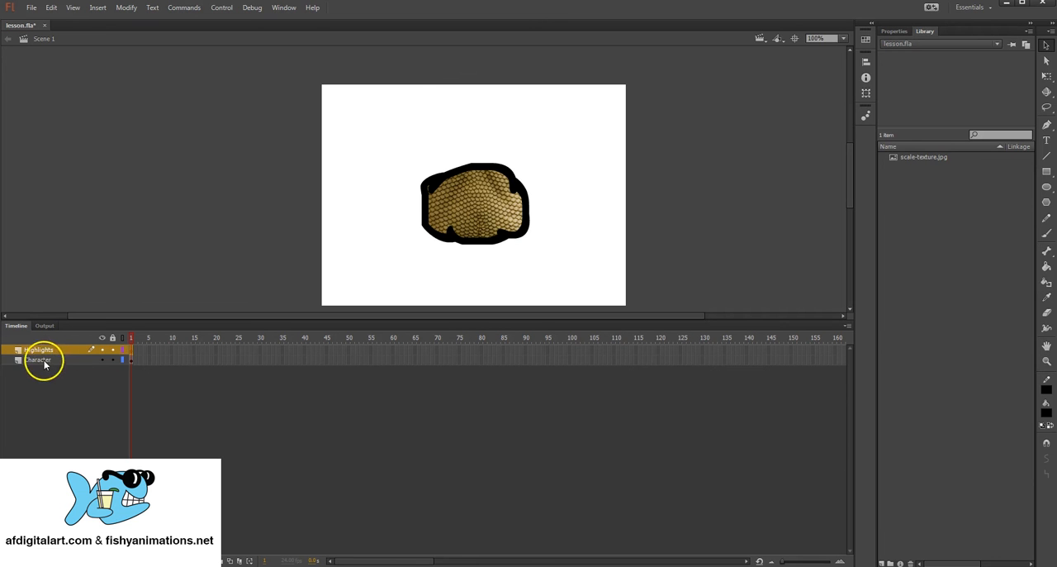
{"action": "left_click", "coordinate": [42, 360]}
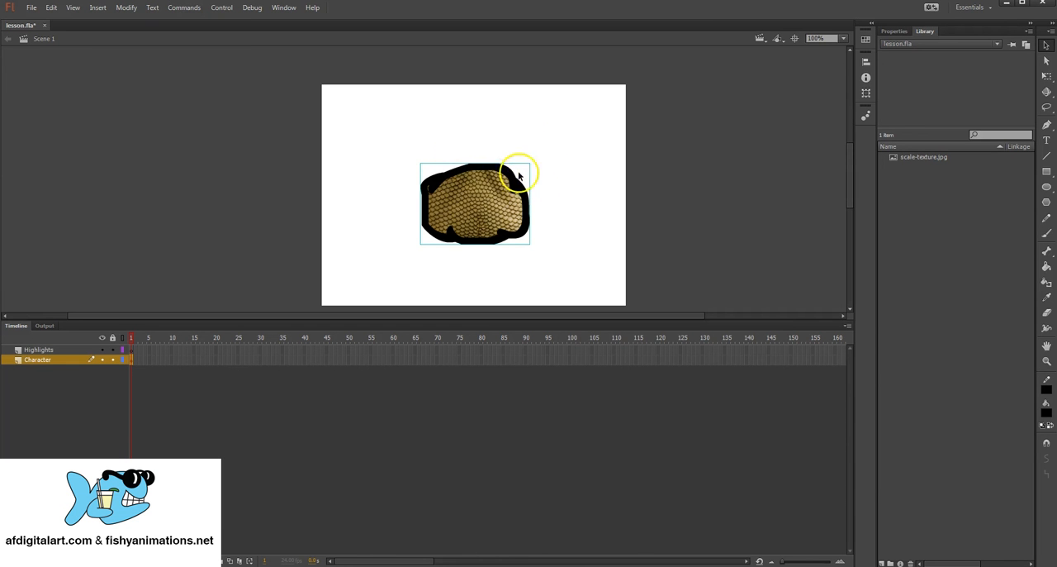
{"action": "left_click", "coordinate": [57, 350]}
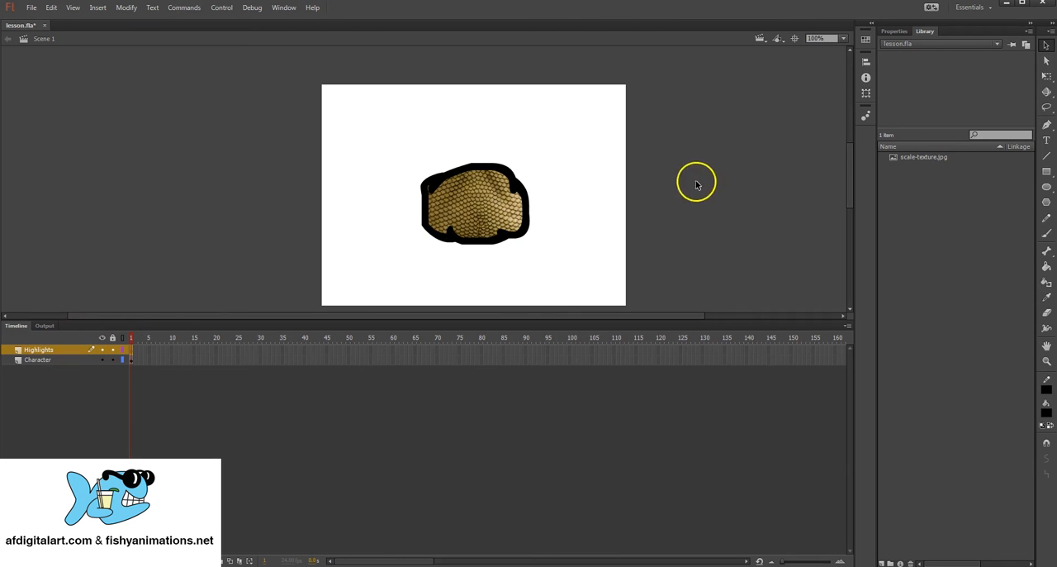
Step: Draw a narrow upright ellipse with white fill (#FFFFFF) and no stroke over the left part of the scales on Highlights
{"action": "left_click", "coordinate": [1048, 188]}
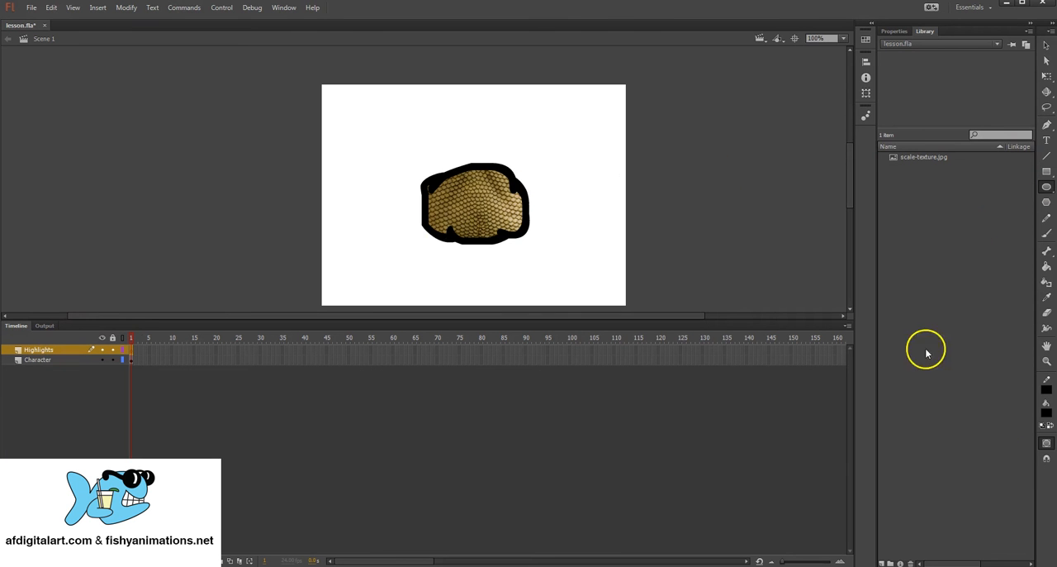
{"action": "left_click", "coordinate": [1047, 410]}
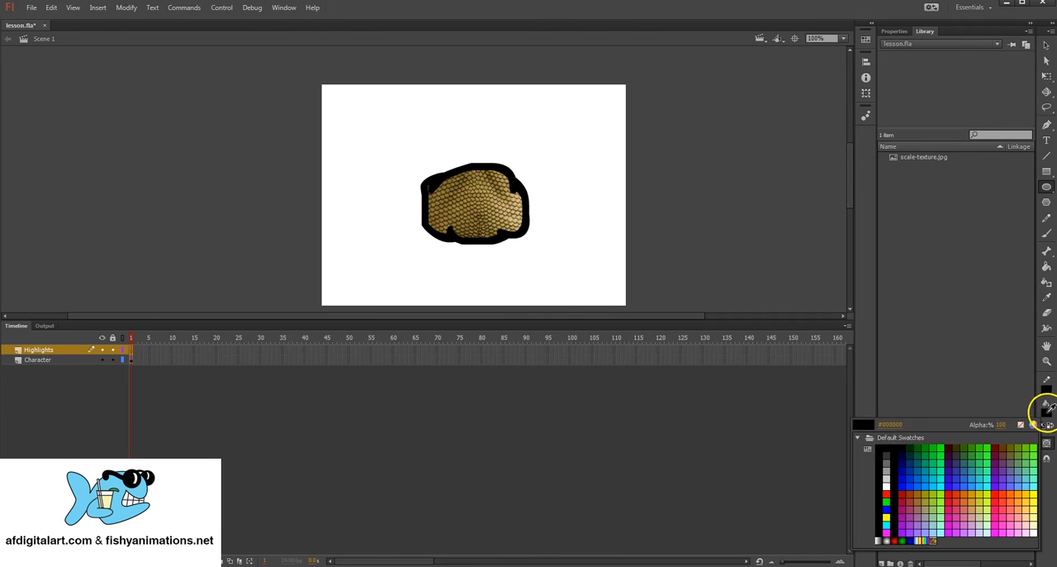
{"action": "left_click", "coordinate": [887, 487]}
{"action": "left_click", "coordinate": [1049, 390]}
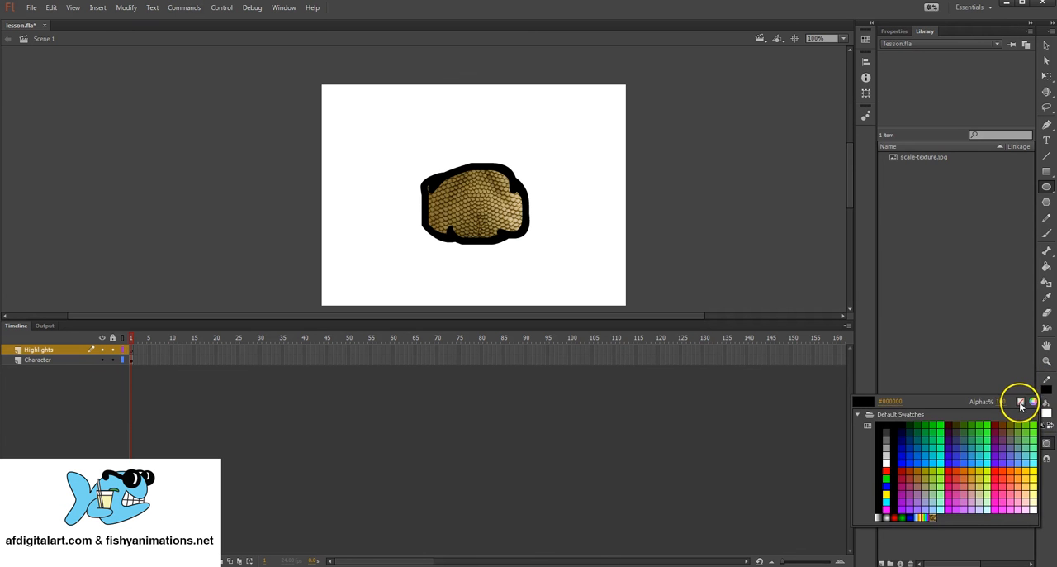
{"action": "left_click", "coordinate": [1021, 402]}
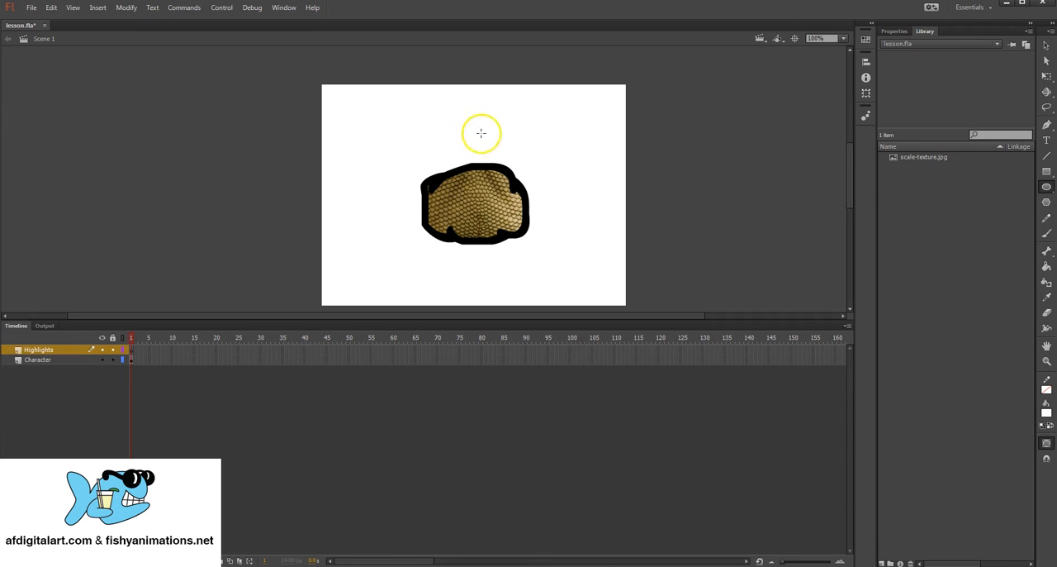
{"action": "mouse_move", "coordinate": [447, 184]}
{"action": "left_mouse_down"}
{"action": "mouse_move", "coordinate": [467, 213]}
{"action": "mouse_move", "coordinate": [462, 222]}
{"action": "left_mouse_up"}
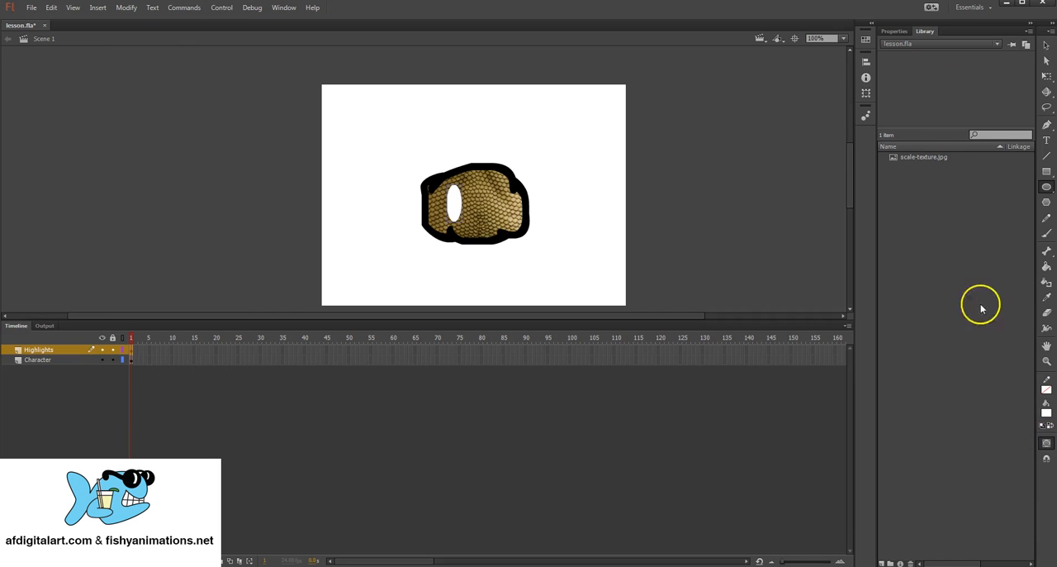
Step: Break the white ellipse apart and move it slightly closer to the left side of the black outline
{"action": "left_click", "coordinate": [1047, 46]}
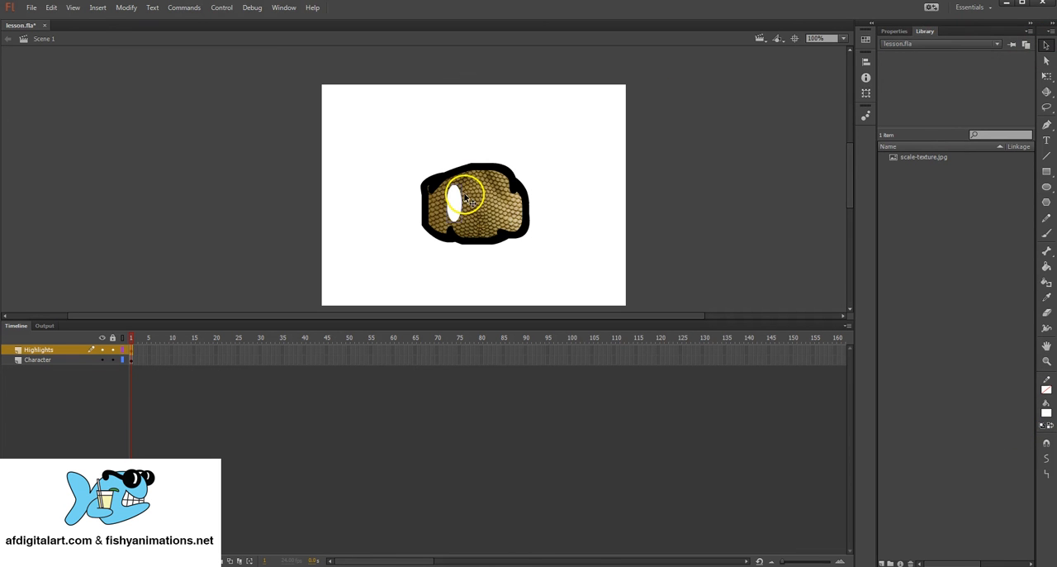
{"action": "left_click", "coordinate": [119, 10]}
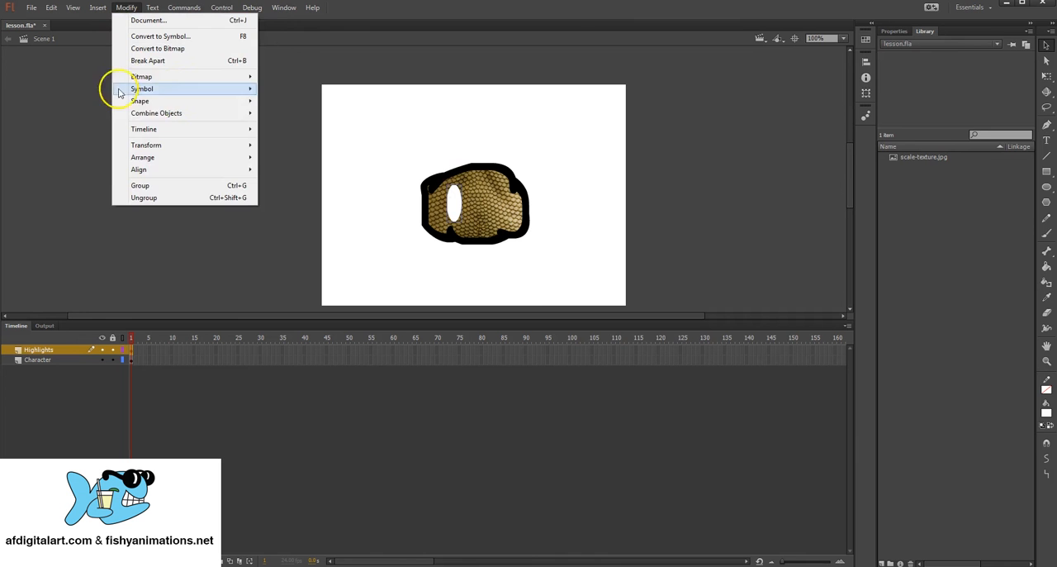
{"action": "left_click", "coordinate": [172, 62]}
{"action": "left_click", "coordinate": [517, 149]}
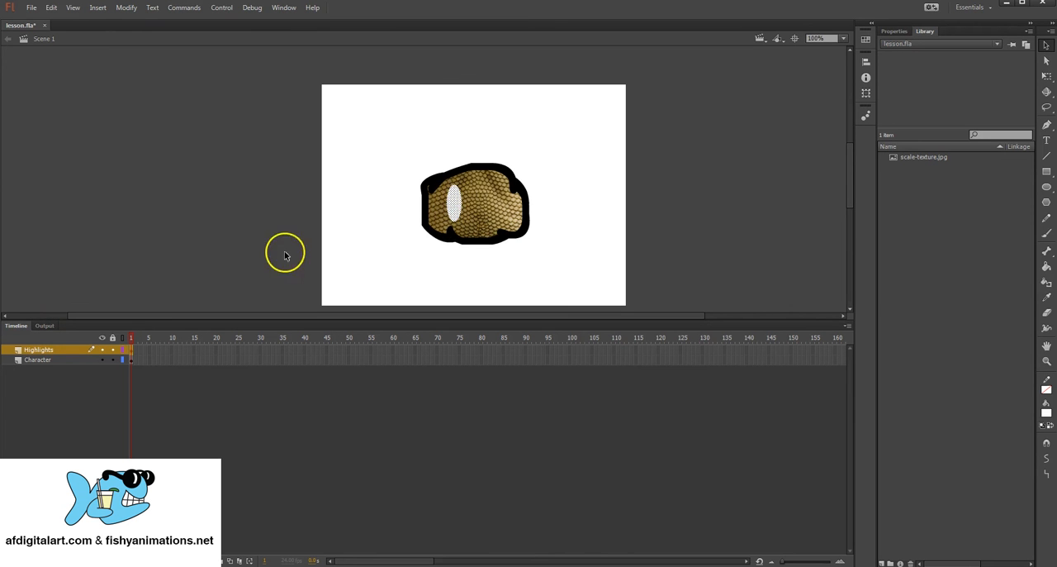
{"action": "mouse_move", "coordinate": [450, 204]}
{"action": "left_mouse_down"}
{"action": "mouse_move", "coordinate": [427, 173]}
{"action": "mouse_move", "coordinate": [373, 194]}
{"action": "mouse_move", "coordinate": [380, 156]}
{"action": "mouse_move", "coordinate": [481, 198]}
{"action": "mouse_move", "coordinate": [446, 199]}
{"action": "left_mouse_up"}
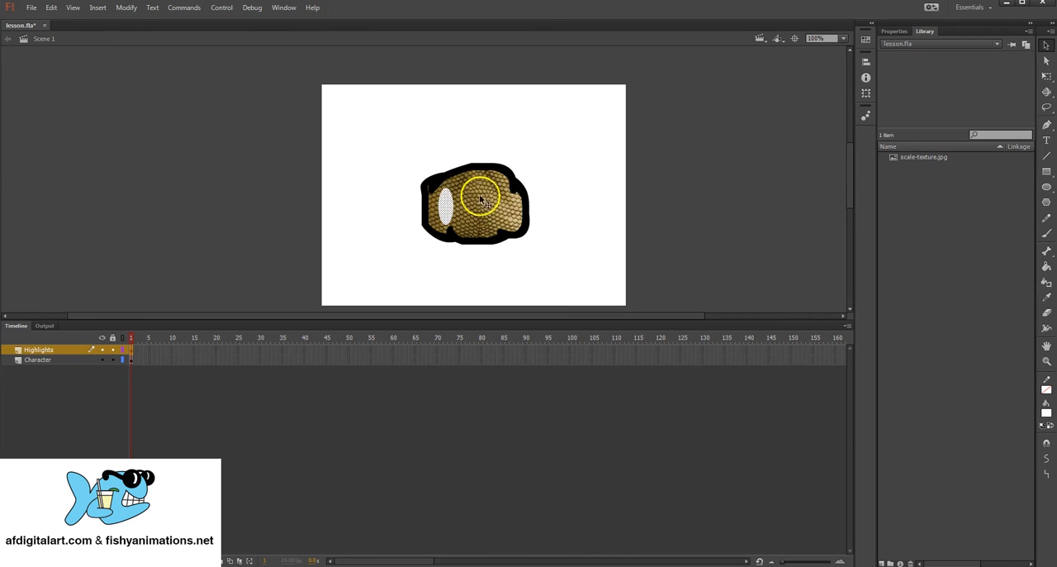
Step: Select the scale group and the white ellipse in turn to check which layer each belongs to
{"action": "left_click", "coordinate": [493, 197]}
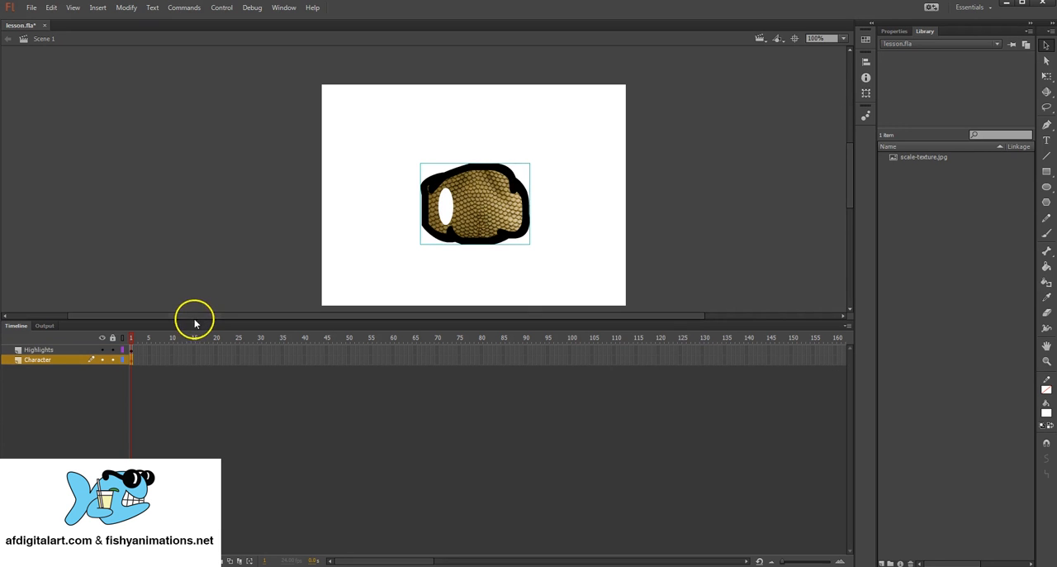
{"action": "left_click", "coordinate": [560, 178]}
{"action": "left_click", "coordinate": [461, 208]}
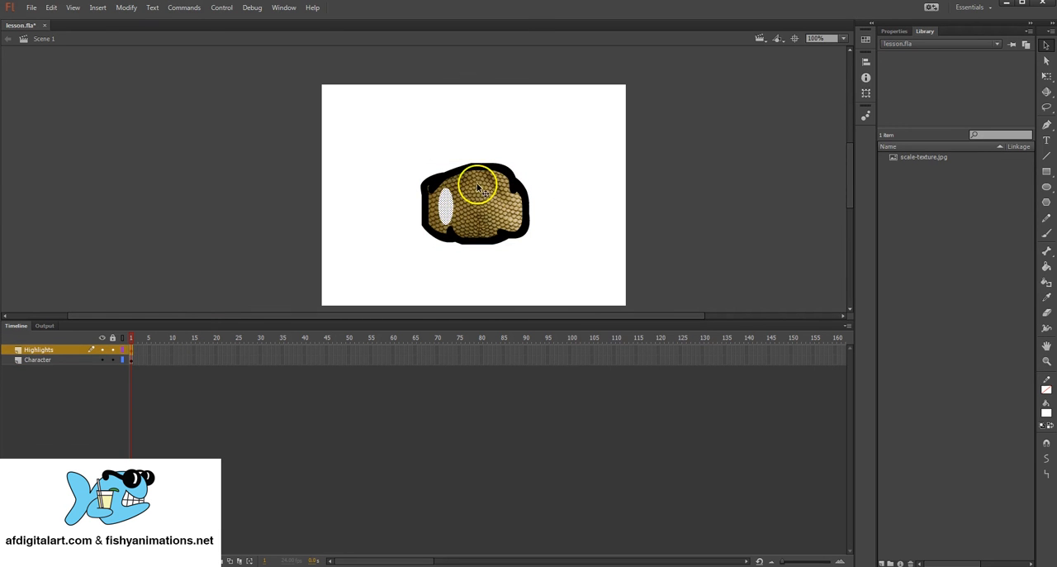
Step: Shape the white ellipse into a thin crescent by curving its right edge inward, fitting it beside the outline's left edge
{"action": "left_click", "coordinate": [441, 149]}
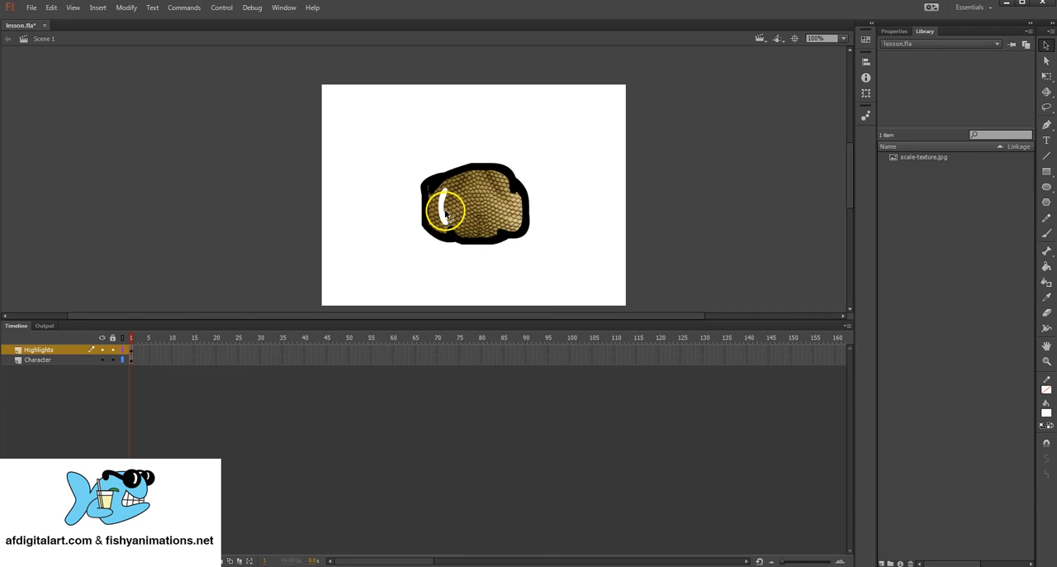
{"action": "left_click_drag", "start_coordinate": [446, 212], "coordinate": [441, 221]}
{"action": "left_click", "coordinate": [552, 165]}
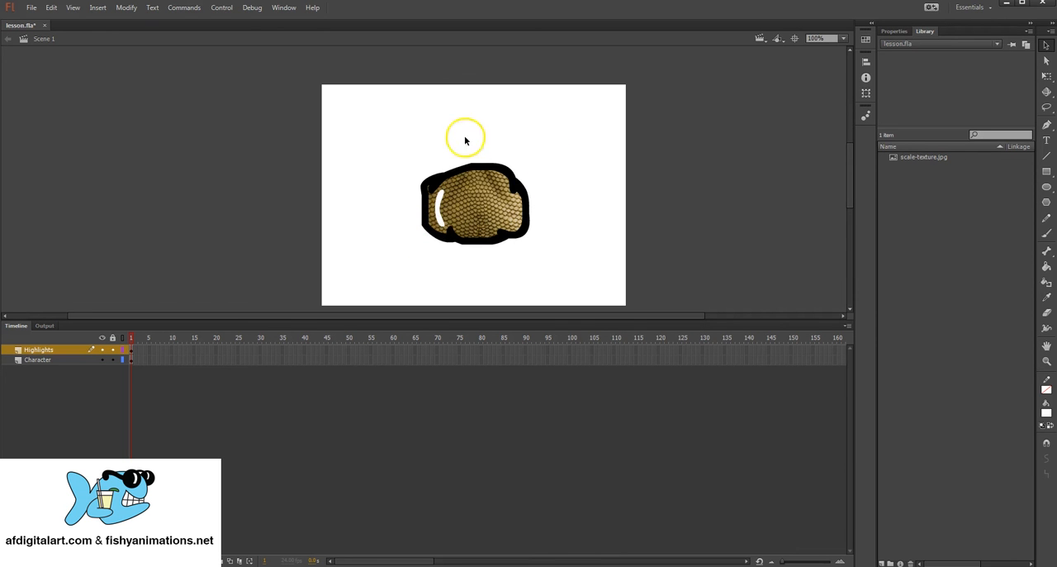
Step: Select the crescent highlight and reapply white (#FFFFFF) as its fill colour
{"action": "left_click", "coordinate": [443, 201]}
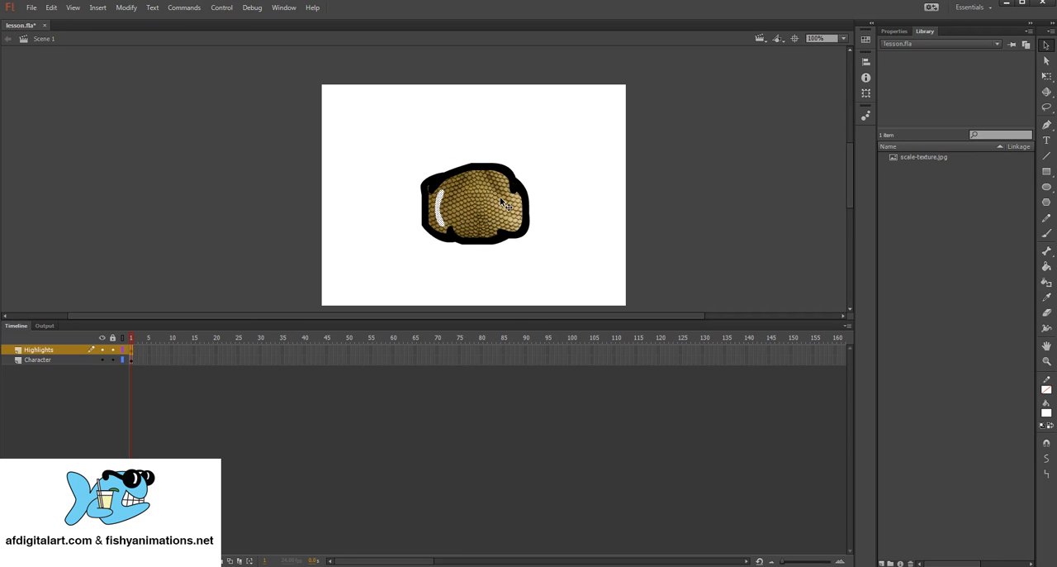
{"action": "left_click", "coordinate": [1048, 413]}
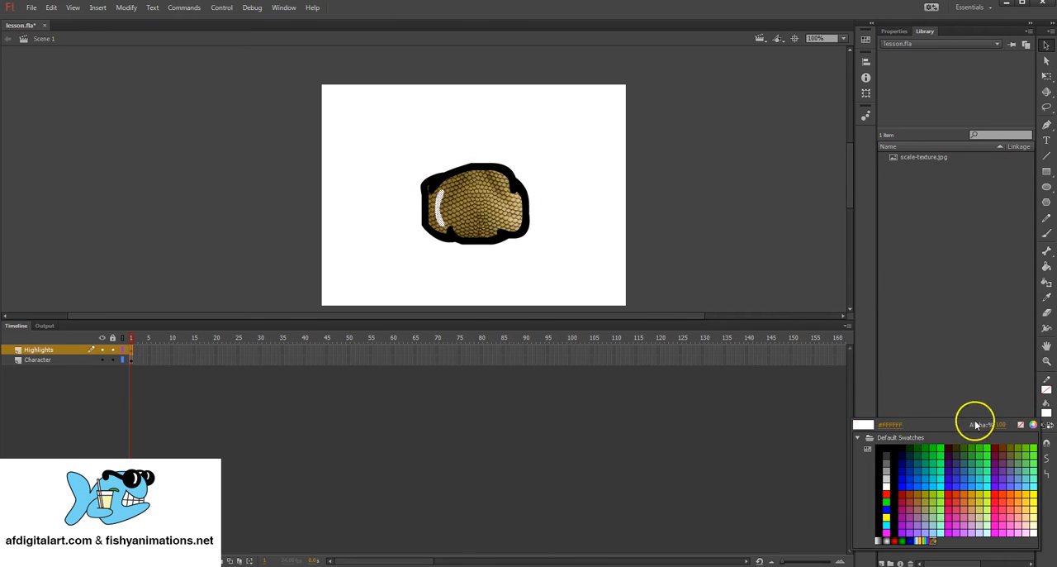
{"action": "left_click", "coordinate": [886, 485]}
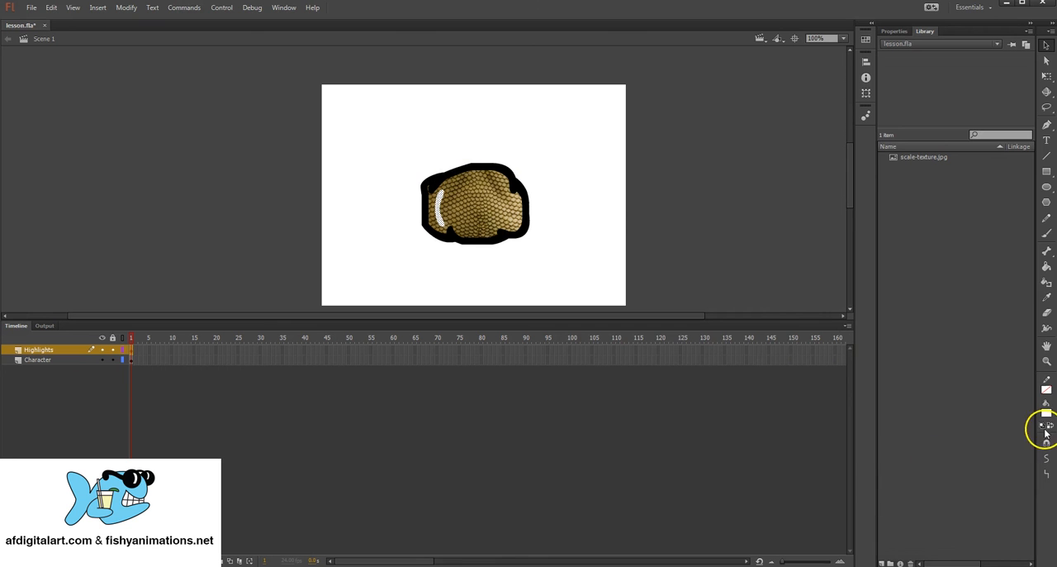
Step: Set the crescent highlight's white fill to 30% alpha and deselect the shape
{"action": "left_click", "coordinate": [1048, 413]}
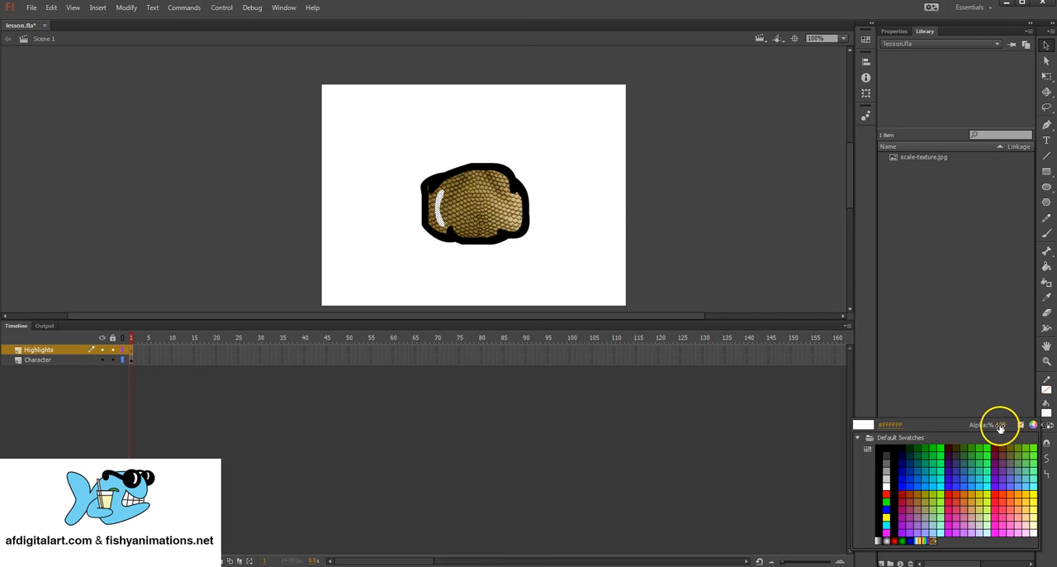
{"action": "left_click_drag", "start_coordinate": [998, 424], "coordinate": [975, 424]}
{"action": "left_click_drag", "start_coordinate": [965, 423], "coordinate": [965, 423]}
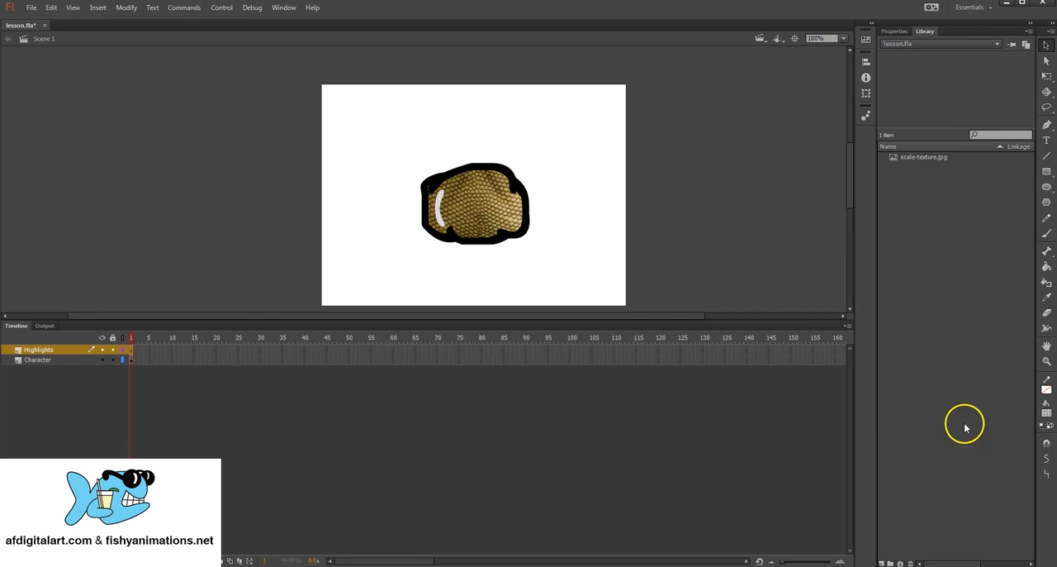
{"action": "left_click", "coordinate": [1045, 417]}
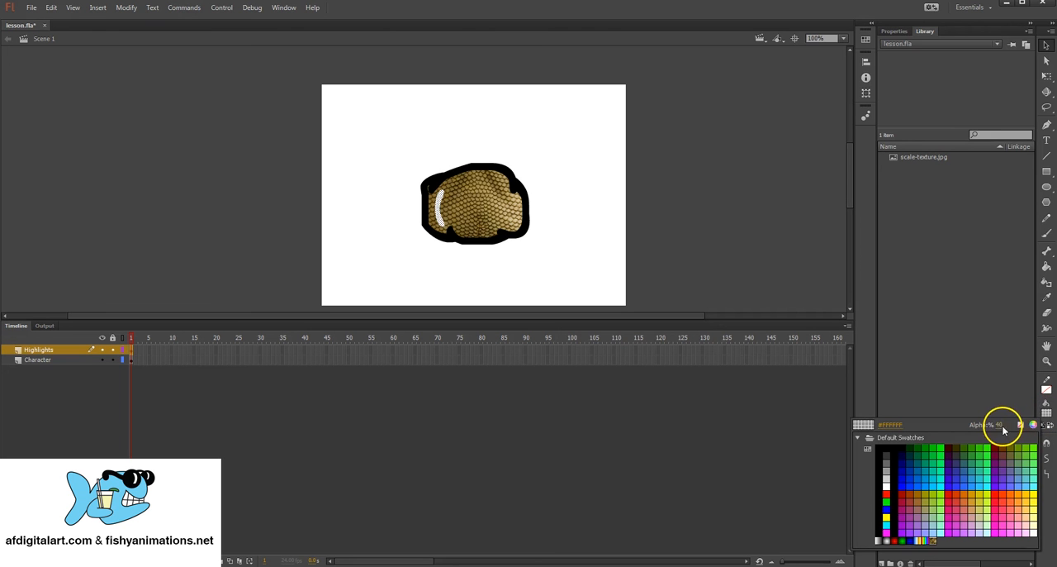
{"action": "left_click", "coordinate": [1006, 424]}
{"action": "left_click_drag", "start_coordinate": [1006, 424], "coordinate": [990, 422]}
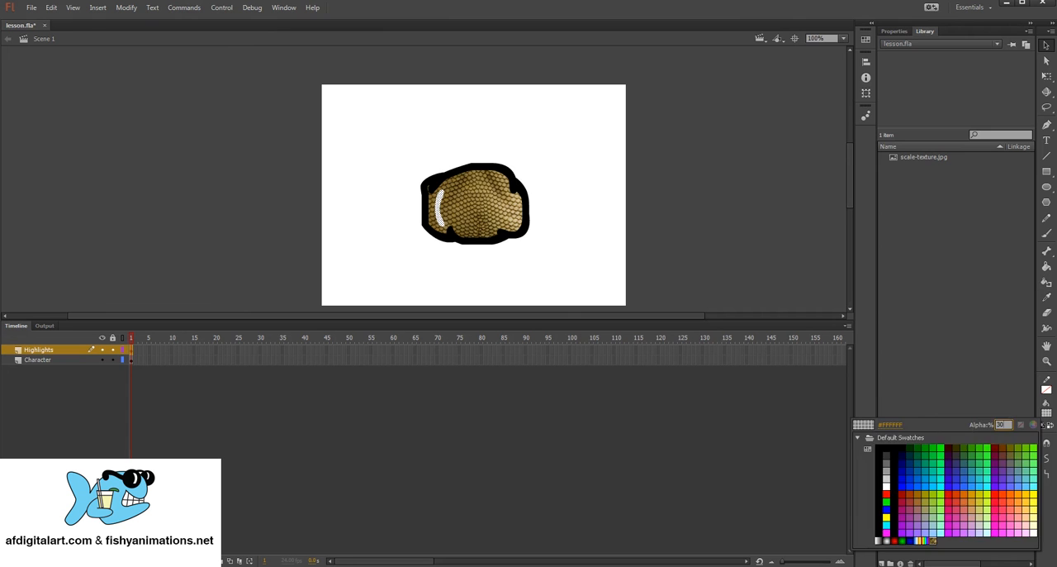
{"action": "type", "text": "30"}
{"action": "key", "text": "Return"}
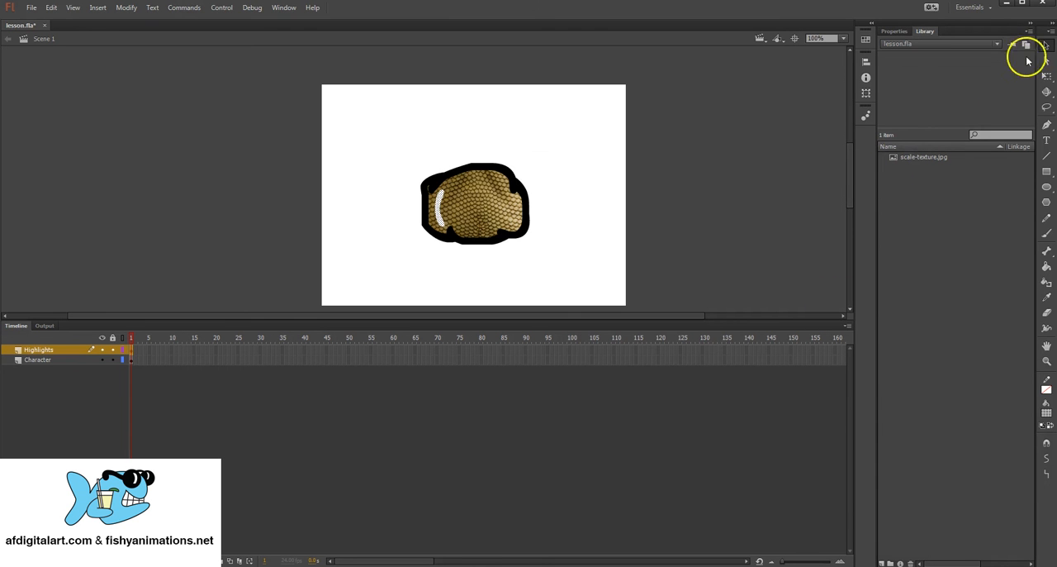
{"action": "left_click", "coordinate": [521, 148]}
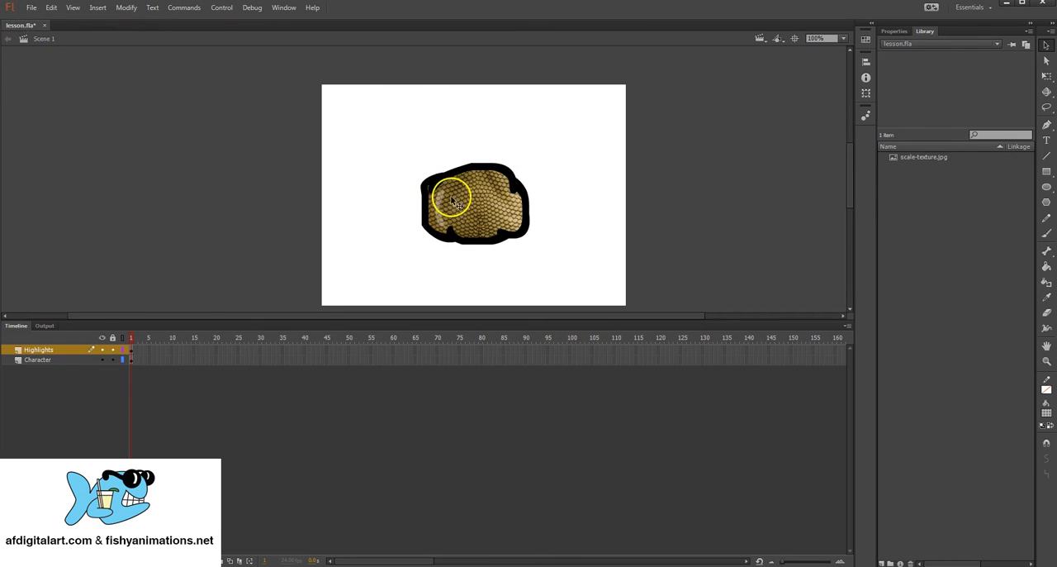
Step: Select the Character layer, the Highlights layer and the scale group in turn to check which artwork each layer holds
{"action": "left_click", "coordinate": [52, 360]}
{"action": "left_click", "coordinate": [53, 351]}
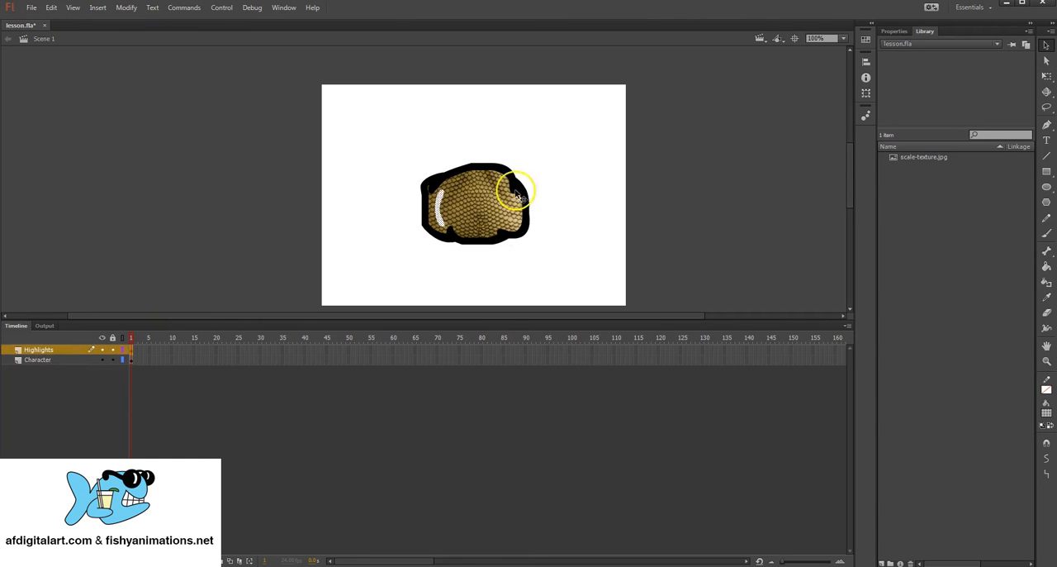
{"action": "left_click_drag", "start_coordinate": [554, 156], "coordinate": [494, 204]}
{"action": "left_click", "coordinate": [494, 217]}
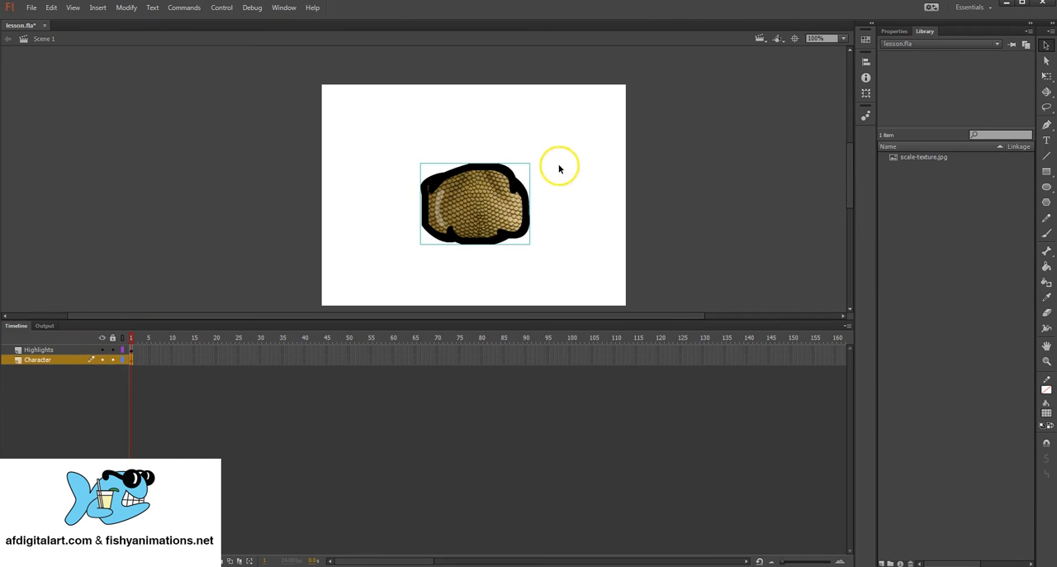
{"action": "left_click", "coordinate": [555, 166]}
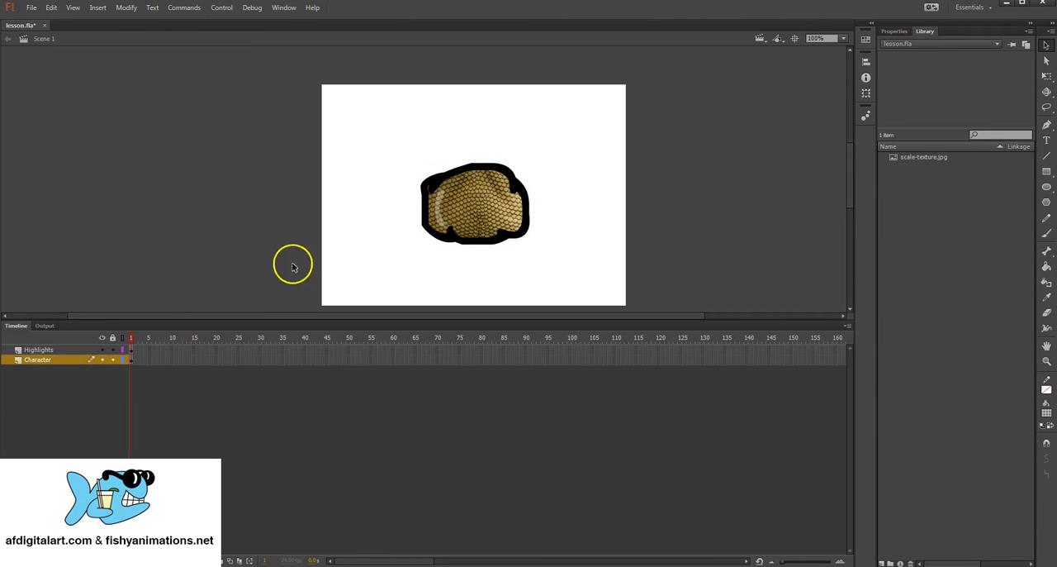
Step: Hide the Highlights and Character layers, and show both again
{"action": "left_click", "coordinate": [102, 360]}
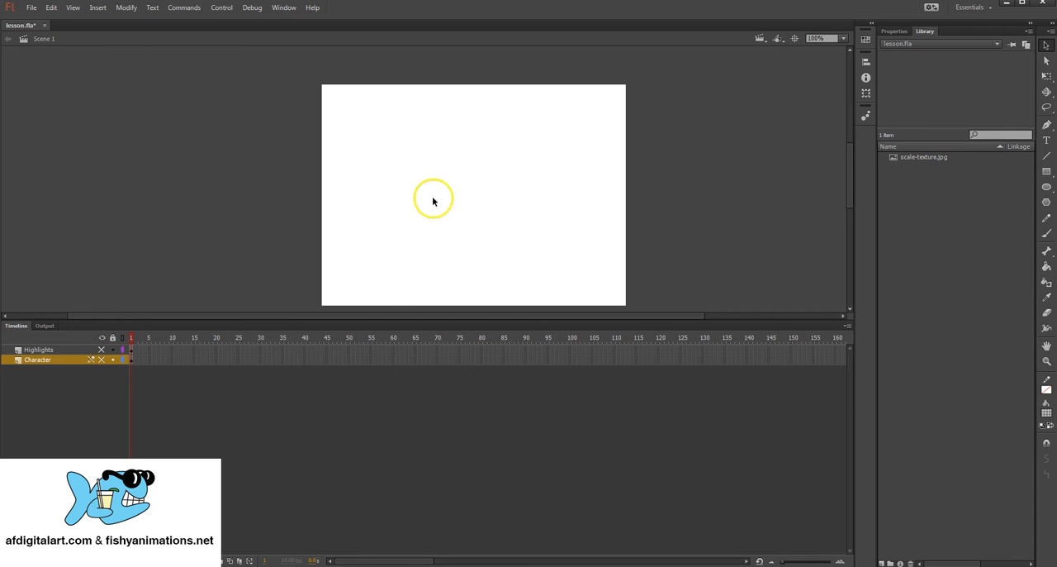
{"action": "left_click", "coordinate": [102, 361]}
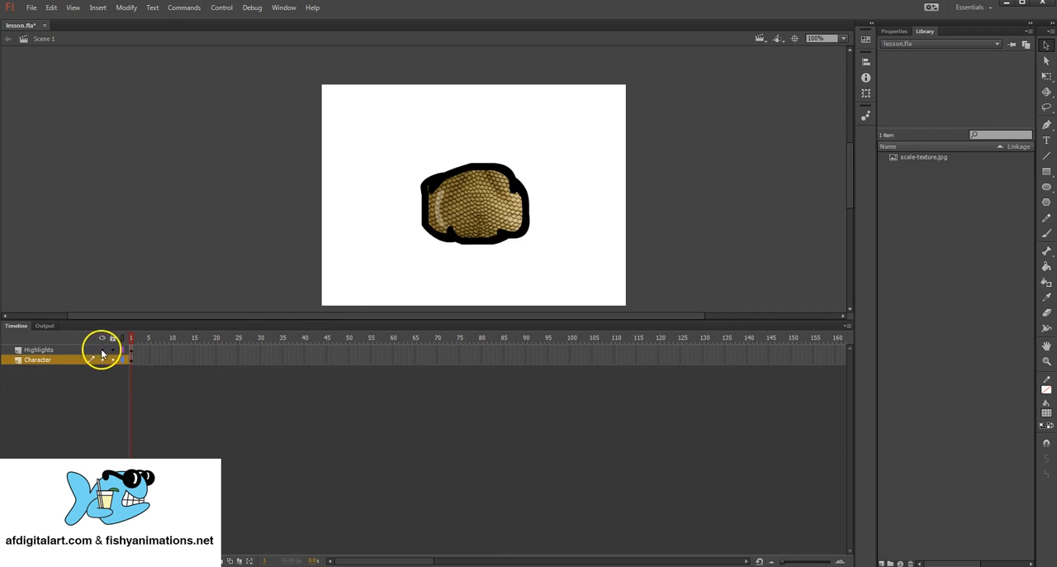
{"action": "mouse_move", "coordinate": [102, 349]}
{"action": "left_mouse_down"}
{"action": "mouse_move", "coordinate": [102, 361]}
{"action": "mouse_move", "coordinate": [103, 351]}
{"action": "left_mouse_up"}
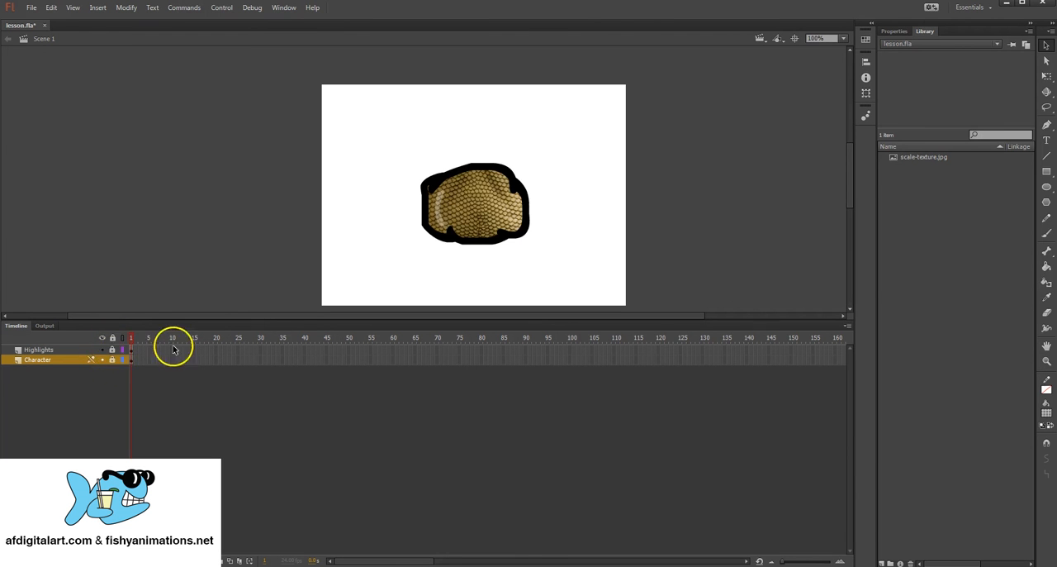
Step: Try to select the artwork with a marquee while both layers are locked, and unlock them again
{"action": "left_click_drag", "start_coordinate": [383, 167], "coordinate": [595, 236]}
{"action": "left_click_drag", "start_coordinate": [414, 161], "coordinate": [579, 252]}
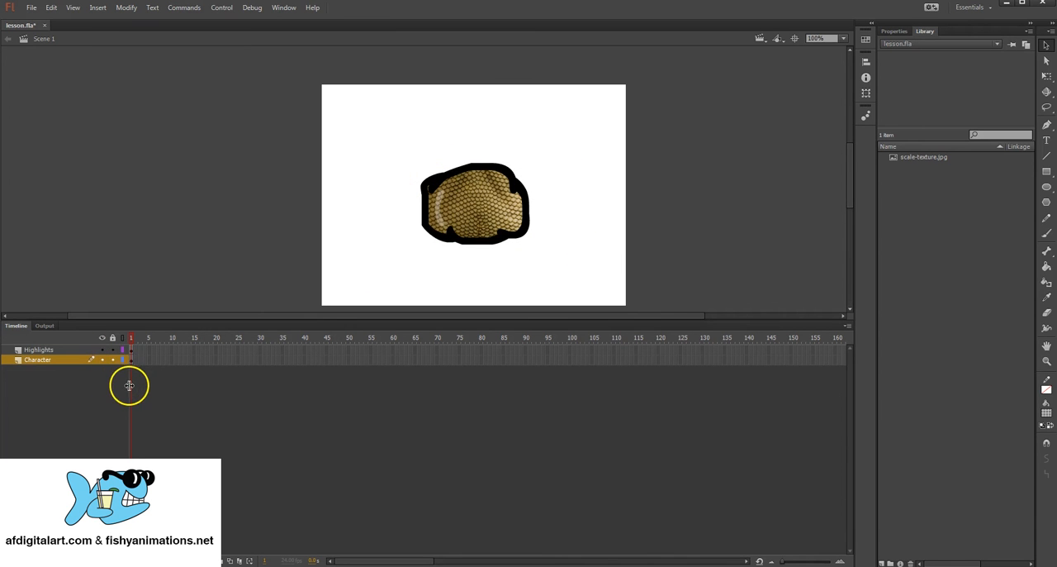
Step: Hide the Highlights and Character layers and add a new layer between them
{"action": "left_click", "coordinate": [101, 349]}
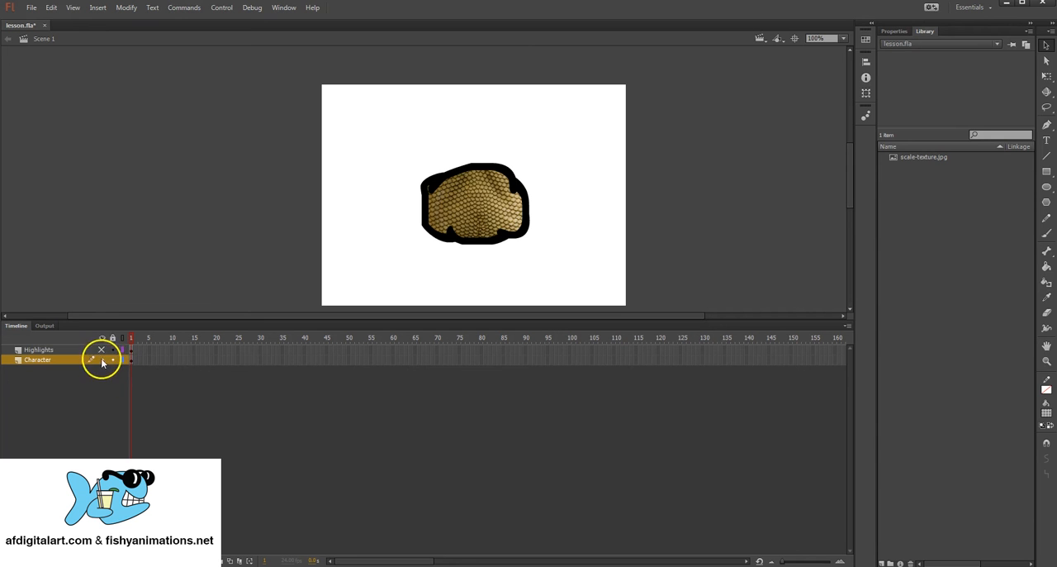
{"action": "left_click", "coordinate": [101, 359]}
{"action": "left_click", "coordinate": [7, 561]}
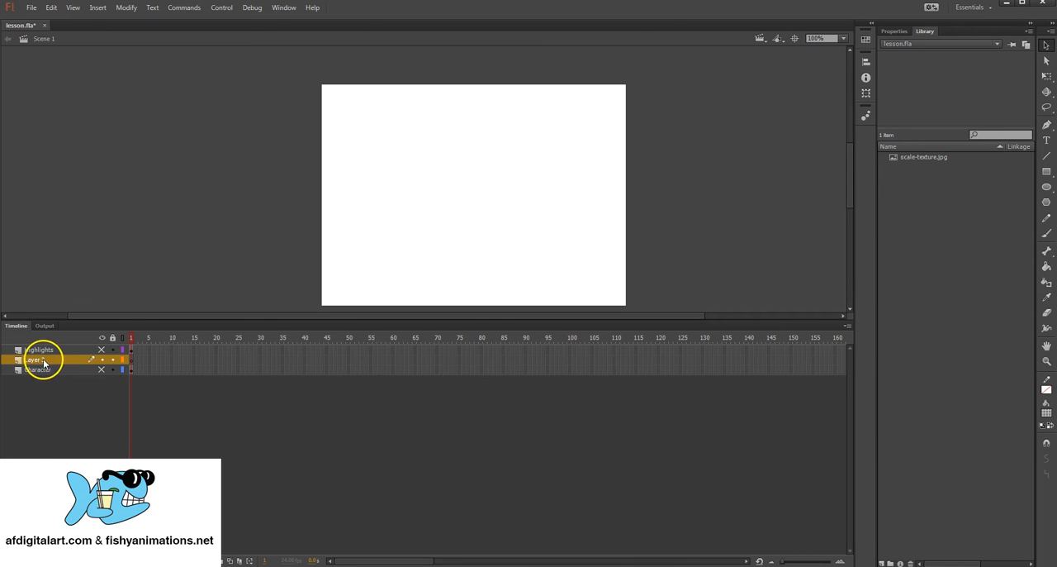
Step: Move Layer 3 above the Highlights layer so that it is first in the layer order
{"action": "left_click", "coordinate": [43, 351]}
{"action": "left_click", "coordinate": [43, 371]}
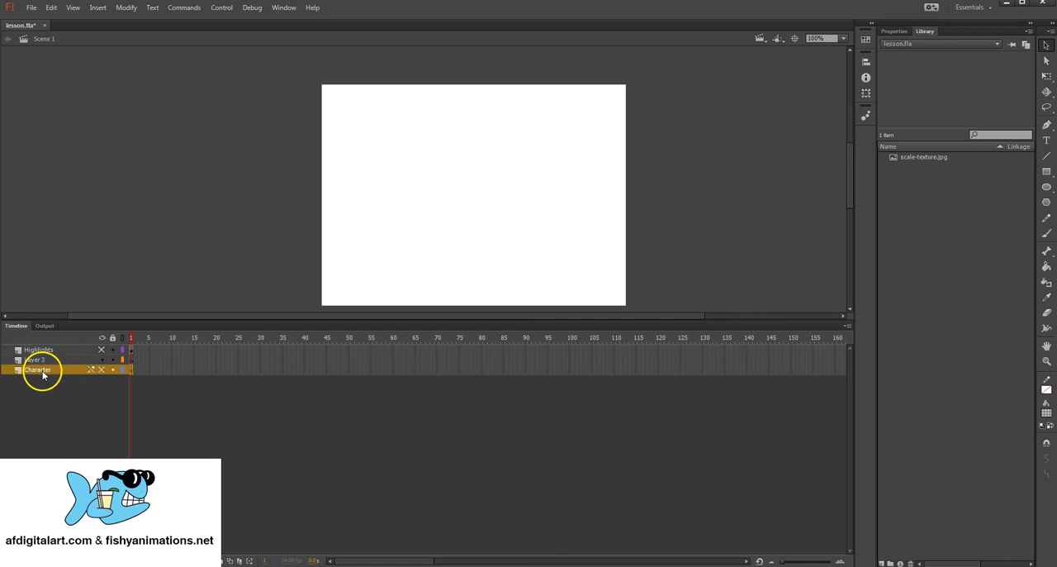
{"action": "left_click", "coordinate": [39, 361]}
{"action": "left_click_drag", "start_coordinate": [39, 361], "coordinate": [50, 342]}
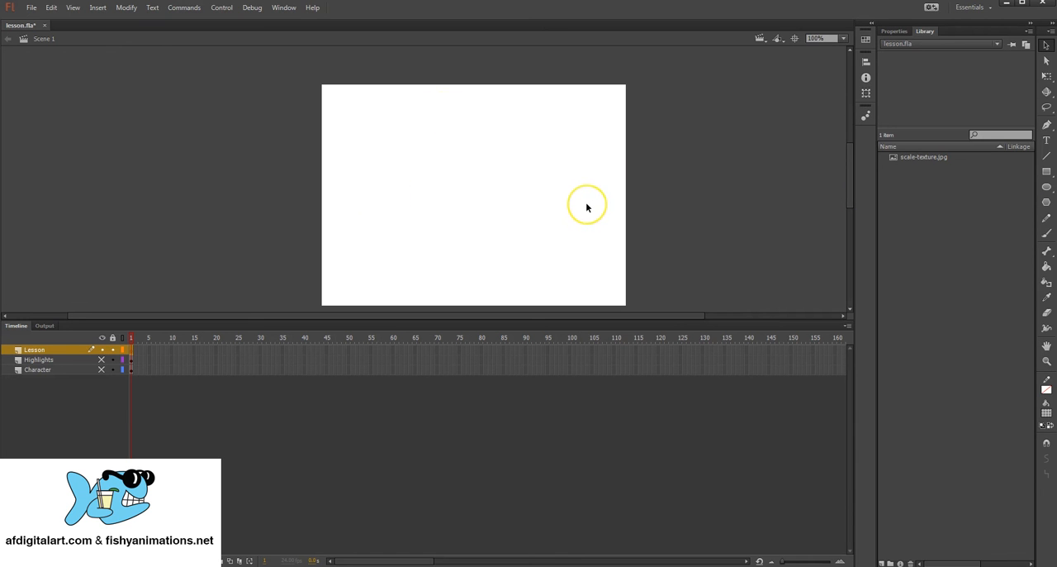
Step: Set up the Oval tool with a solid green fill at 100% alpha
{"action": "left_click", "coordinate": [1047, 186]}
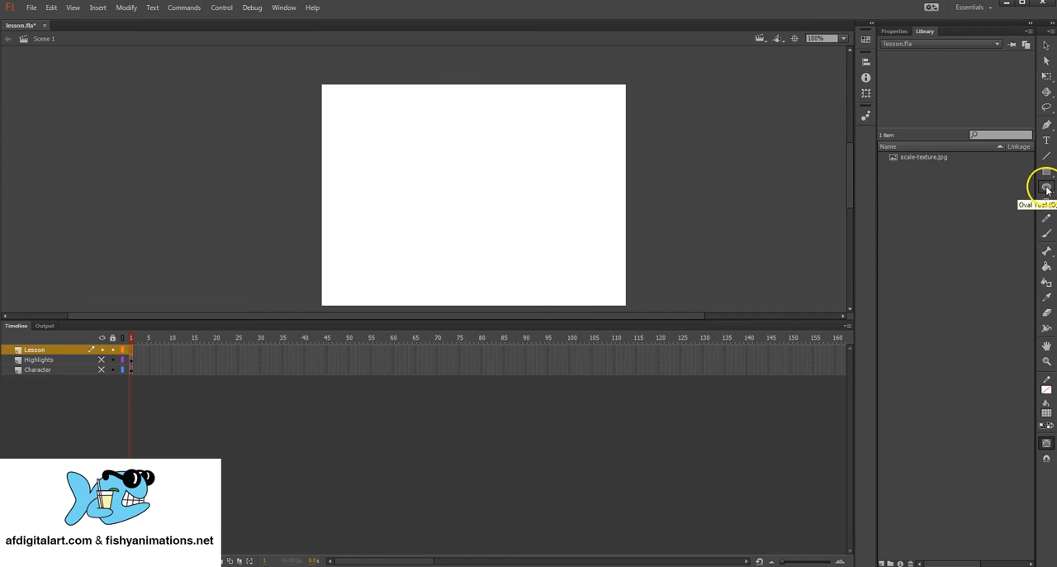
{"action": "left_click", "coordinate": [1046, 414]}
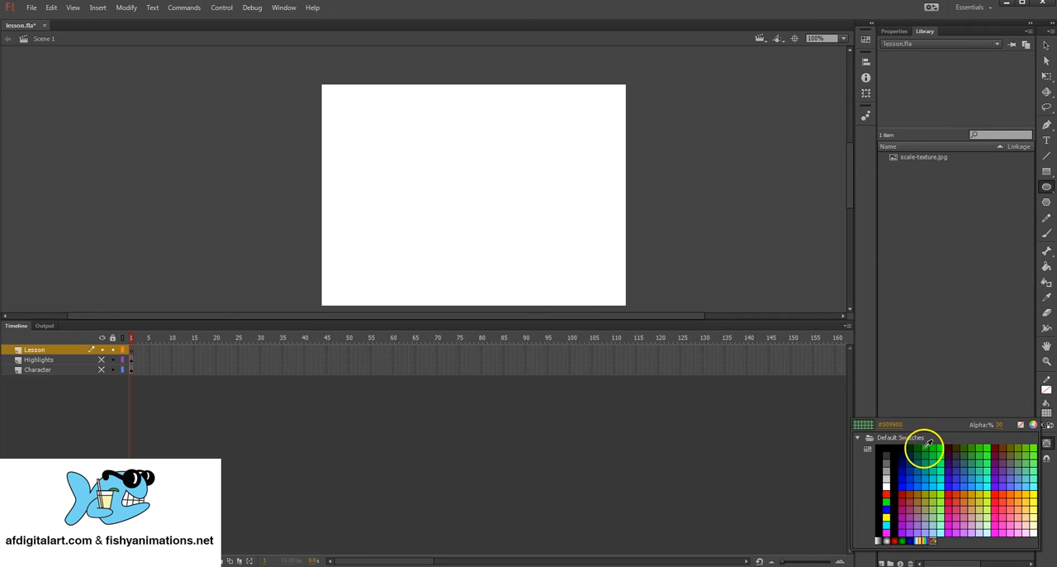
{"action": "left_click", "coordinate": [917, 440]}
{"action": "left_click", "coordinate": [1045, 415]}
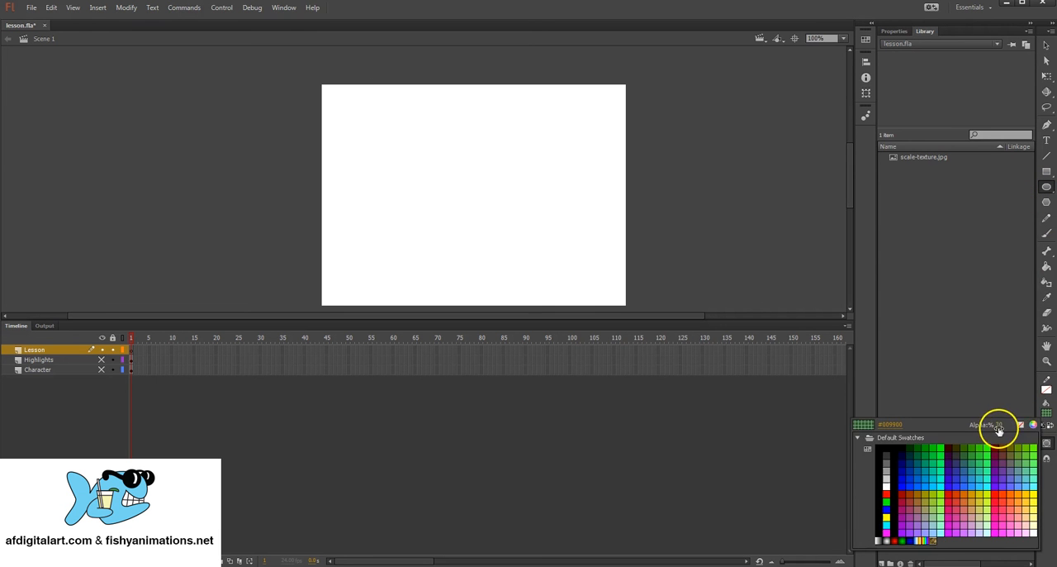
{"action": "left_click", "coordinate": [1037, 425]}
{"action": "left_click", "coordinate": [1047, 414]}
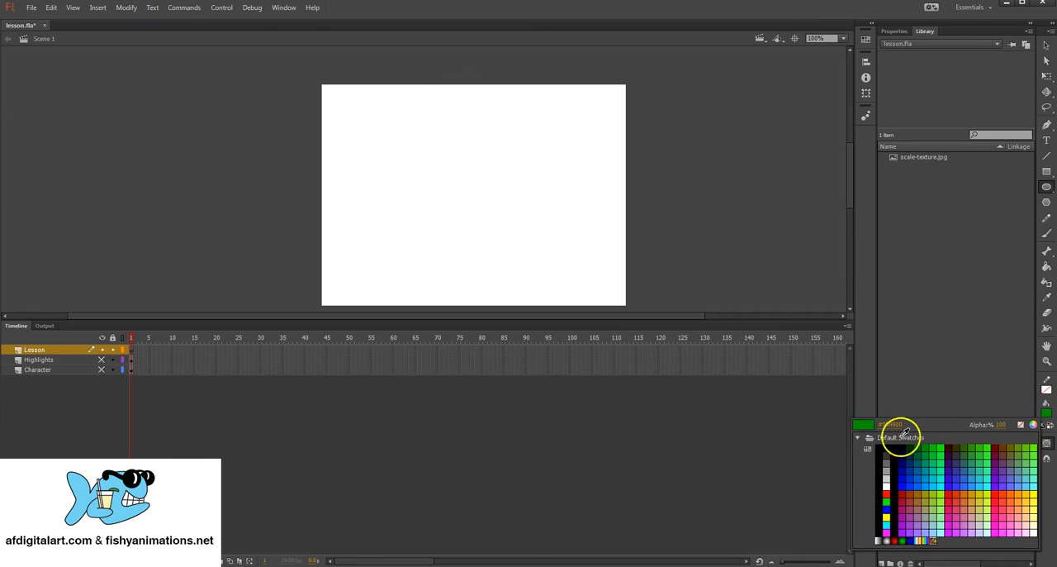
{"action": "left_click", "coordinate": [935, 446]}
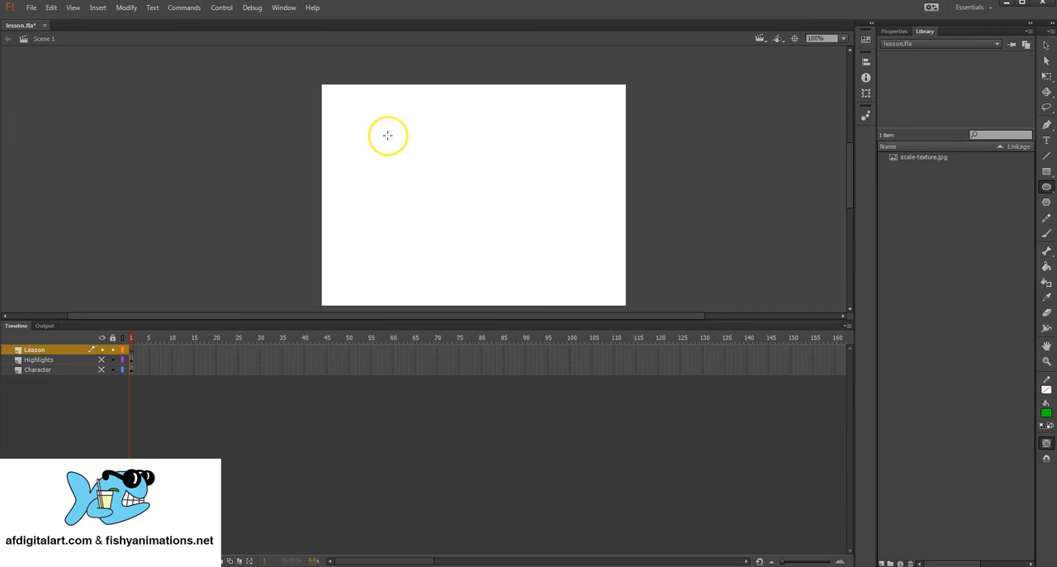
Step: Draw a wide green oval, undo it, and redraw it with Object Drawing mode turned off
{"action": "left_click_drag", "start_coordinate": [387, 135], "coordinate": [561, 236]}
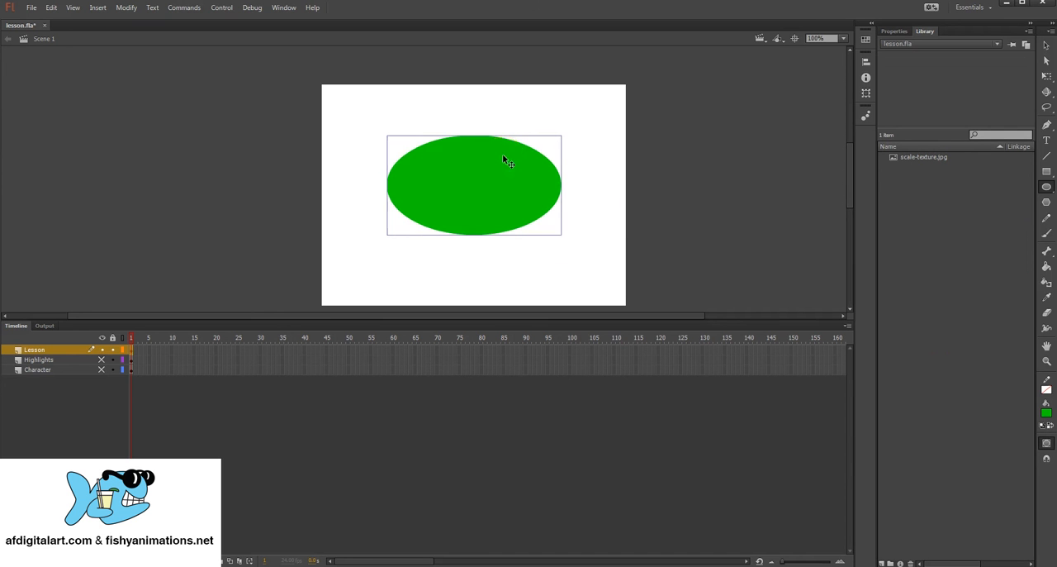
{"action": "key", "text": "ctrl+z"}
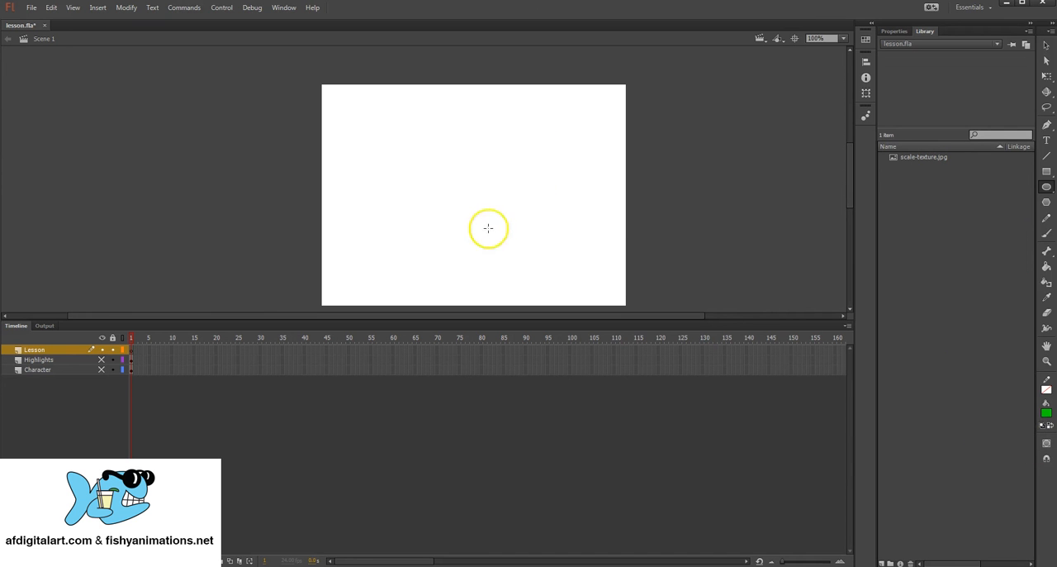
{"action": "left_click_drag", "start_coordinate": [372, 127], "coordinate": [570, 237]}
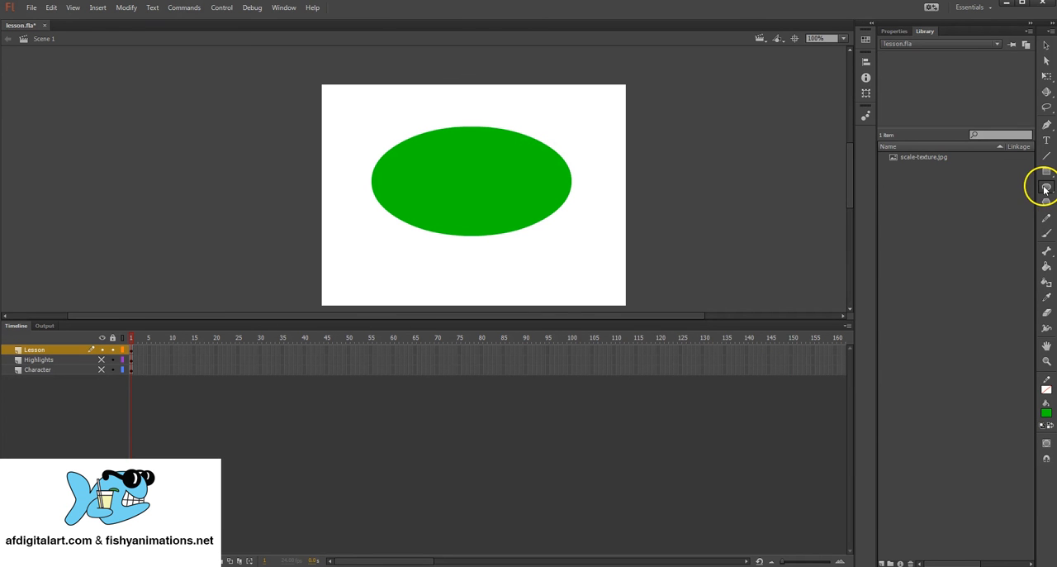
Step: Draw a tall oval with a dark blue fill overlapping the right part of the green oval
{"action": "left_click", "coordinate": [1052, 416]}
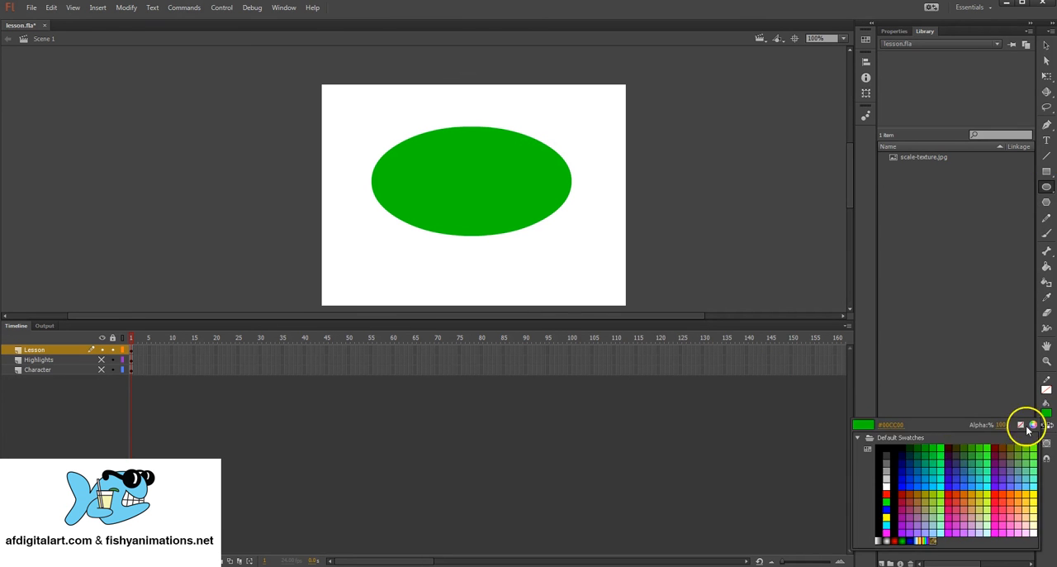
{"action": "left_click", "coordinate": [905, 471]}
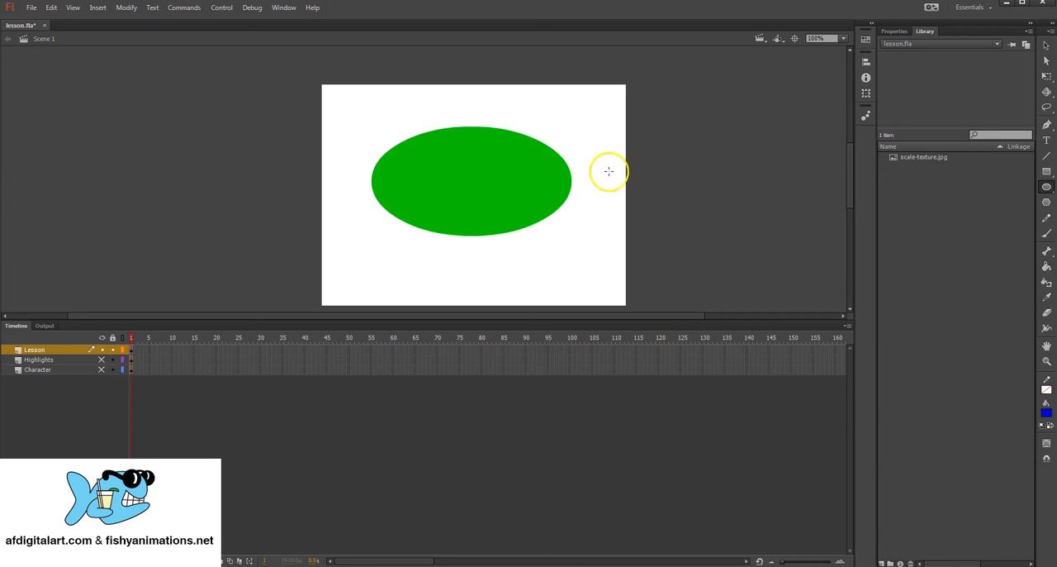
{"action": "mouse_move", "coordinate": [569, 110]}
{"action": "left_mouse_down"}
{"action": "mouse_move", "coordinate": [457, 263]}
{"action": "mouse_move", "coordinate": [448, 281]}
{"action": "mouse_move", "coordinate": [474, 241]}
{"action": "mouse_move", "coordinate": [462, 280]}
{"action": "left_mouse_up"}
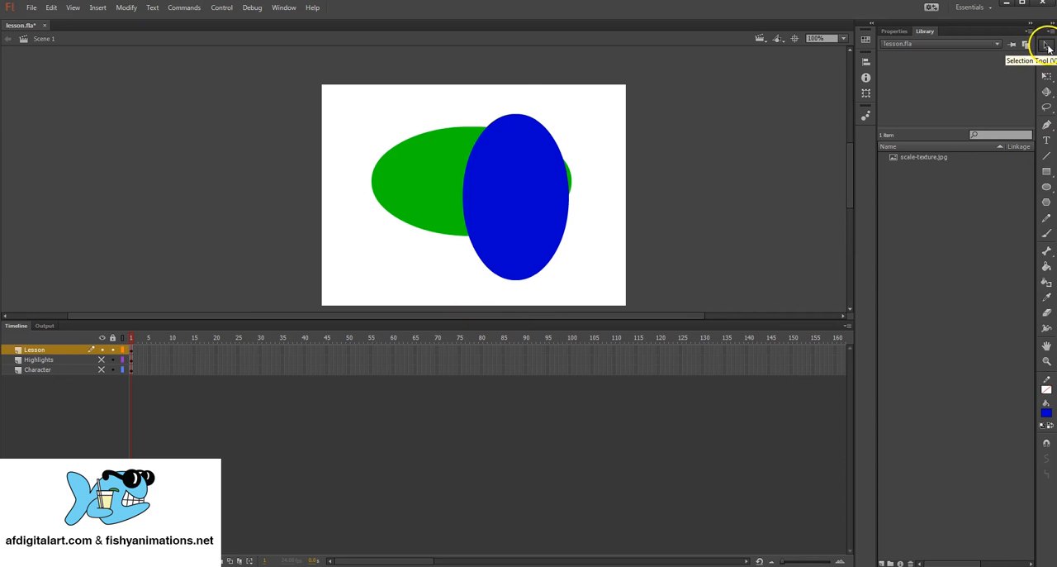
Step: Move the blue oval off the green oval to beyond the stage's right edge, and deselect it
{"action": "left_click", "coordinate": [1047, 46]}
{"action": "left_click", "coordinate": [509, 174]}
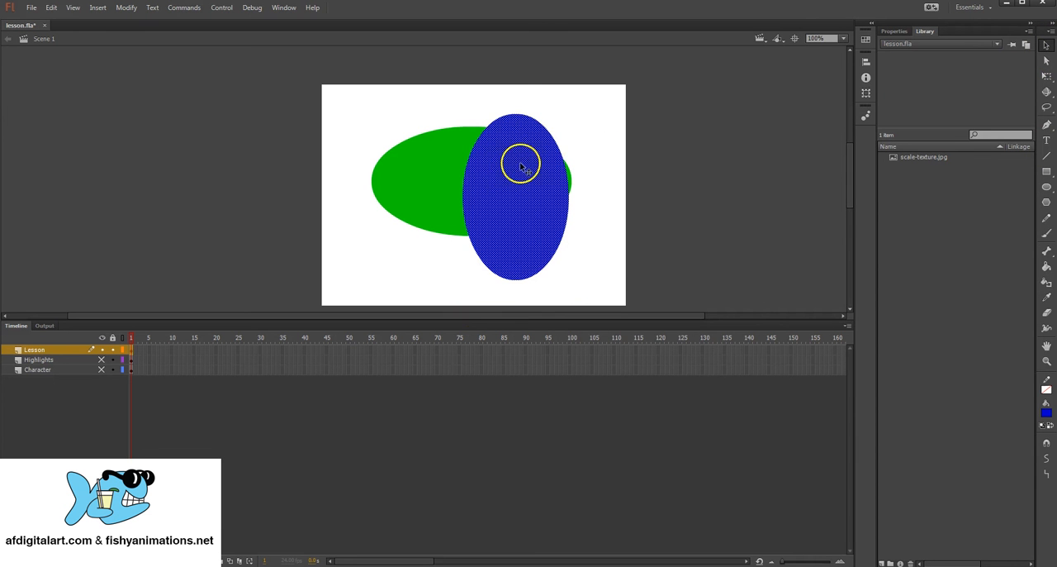
{"action": "left_click_drag", "start_coordinate": [509, 164], "coordinate": [673, 151]}
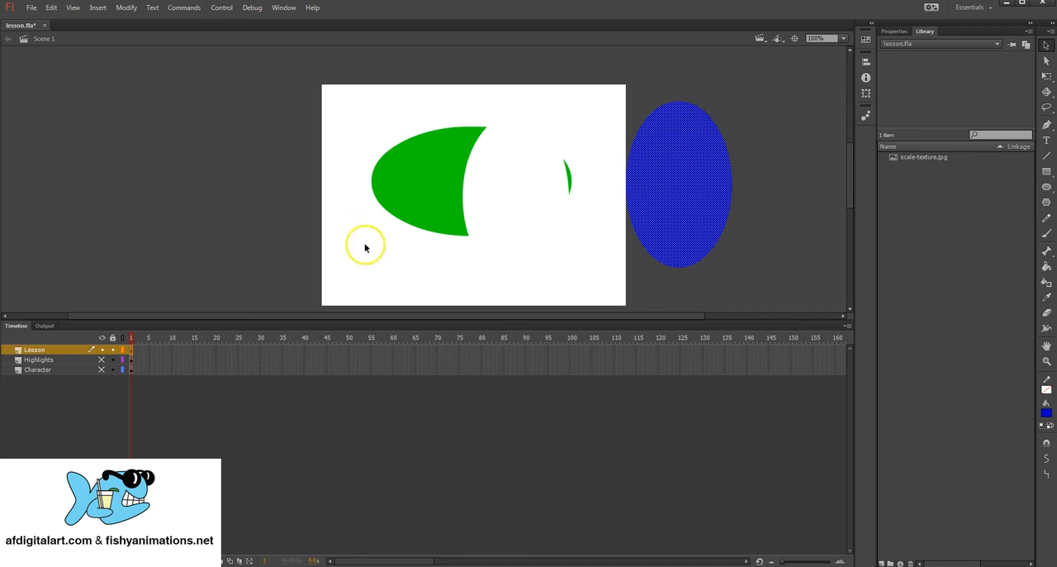
{"action": "left_click", "coordinate": [554, 124]}
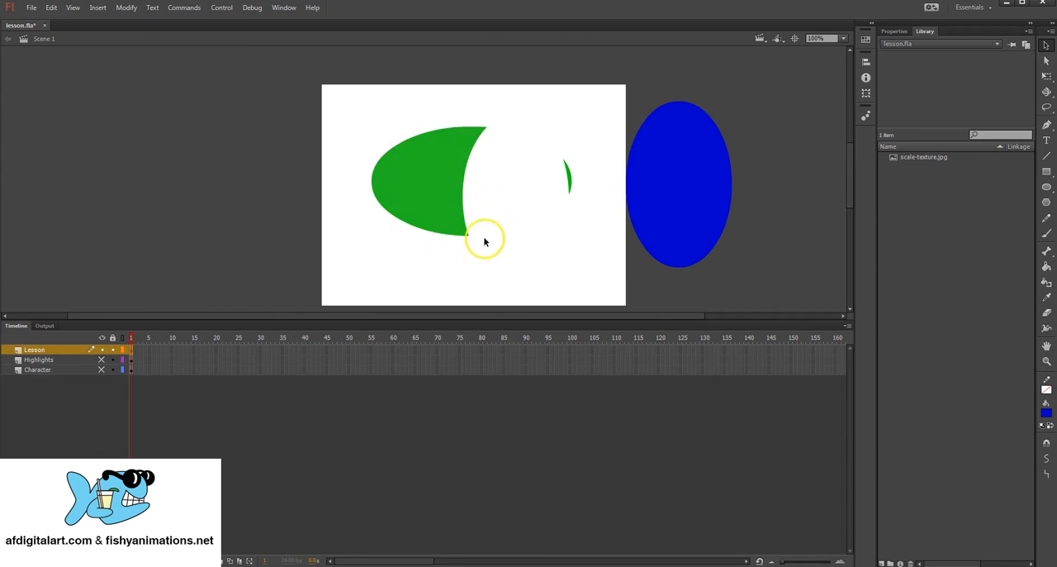
Step: Place the small green sliver on the blue oval, deselect it, and move it back onto the stage
{"action": "left_click_drag", "start_coordinate": [570, 178], "coordinate": [708, 165]}
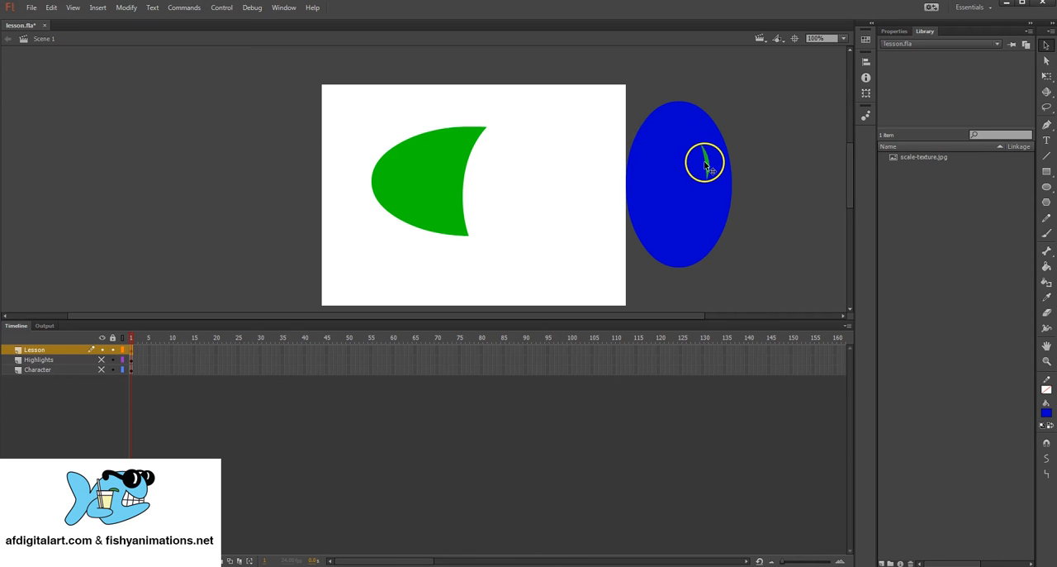
{"action": "left_click", "coordinate": [798, 141]}
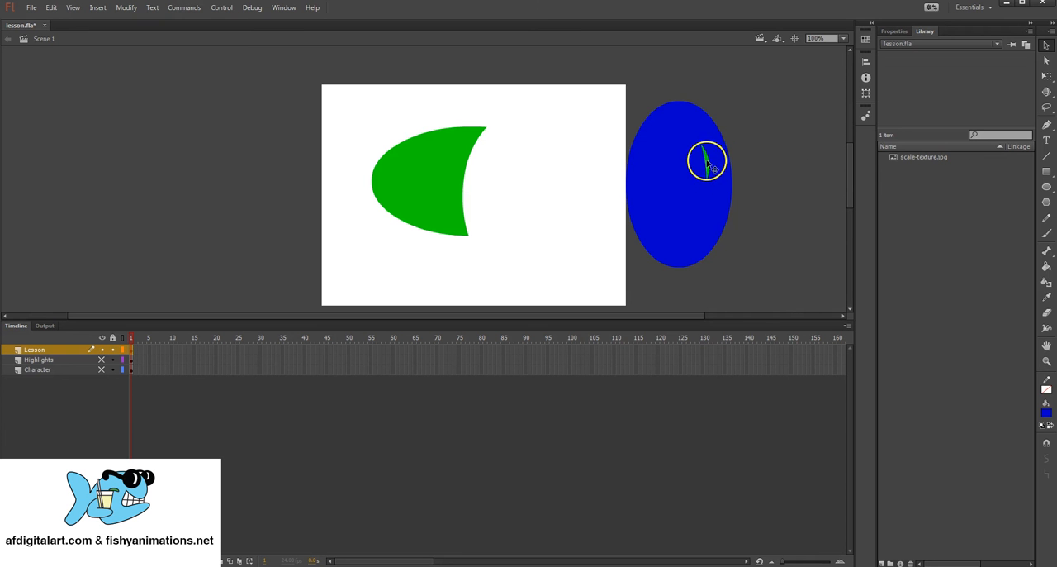
{"action": "left_click_drag", "start_coordinate": [707, 163], "coordinate": [541, 151]}
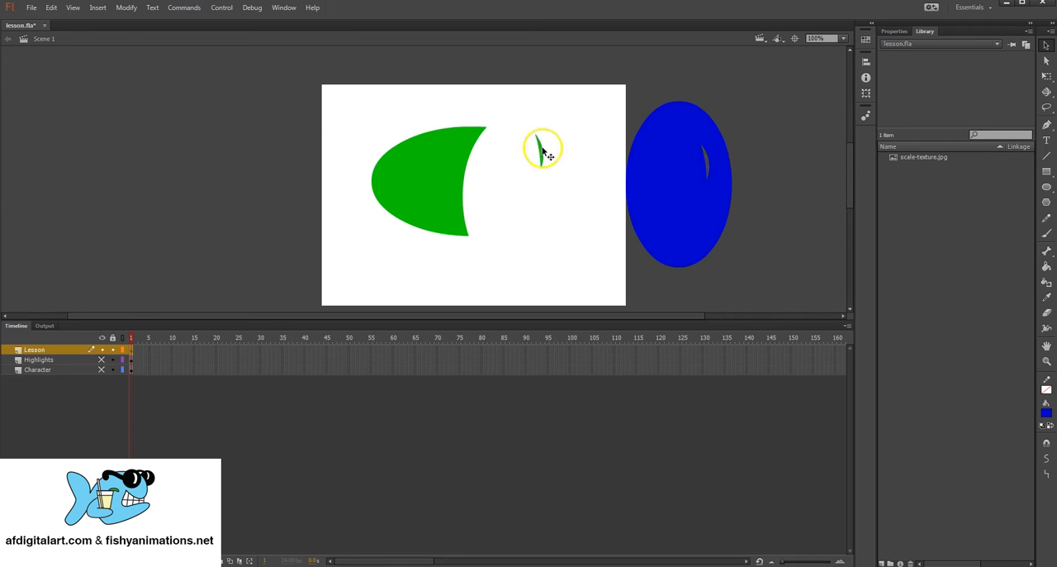
Step: Move the blue oval back over the lower right of the stage and bend its right-hand edges inward
{"action": "left_click", "coordinate": [659, 152]}
{"action": "left_click_drag", "start_coordinate": [658, 151], "coordinate": [576, 188]}
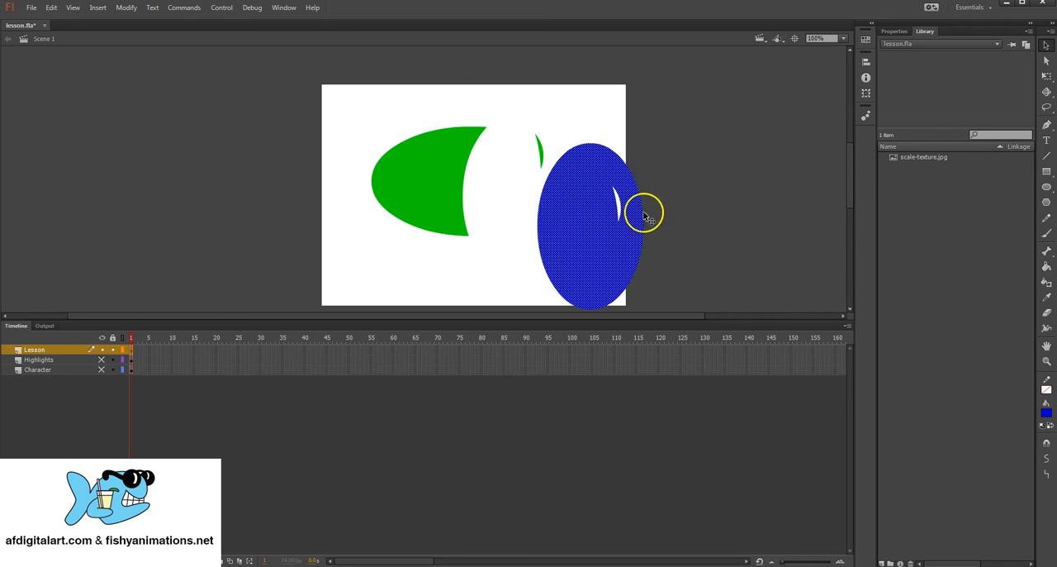
{"action": "left_click", "coordinate": [653, 210]}
{"action": "left_click_drag", "start_coordinate": [646, 239], "coordinate": [620, 263]}
{"action": "mouse_move", "coordinate": [618, 160]}
{"action": "left_mouse_down"}
{"action": "mouse_move", "coordinate": [609, 146]}
{"action": "mouse_move", "coordinate": [597, 160]}
{"action": "mouse_move", "coordinate": [602, 141]}
{"action": "mouse_move", "coordinate": [614, 133]}
{"action": "mouse_move", "coordinate": [621, 156]}
{"action": "left_mouse_up"}
Step: Select all the green and blue shapes and delete them
{"action": "left_click_drag", "start_coordinate": [339, 106], "coordinate": [693, 334]}
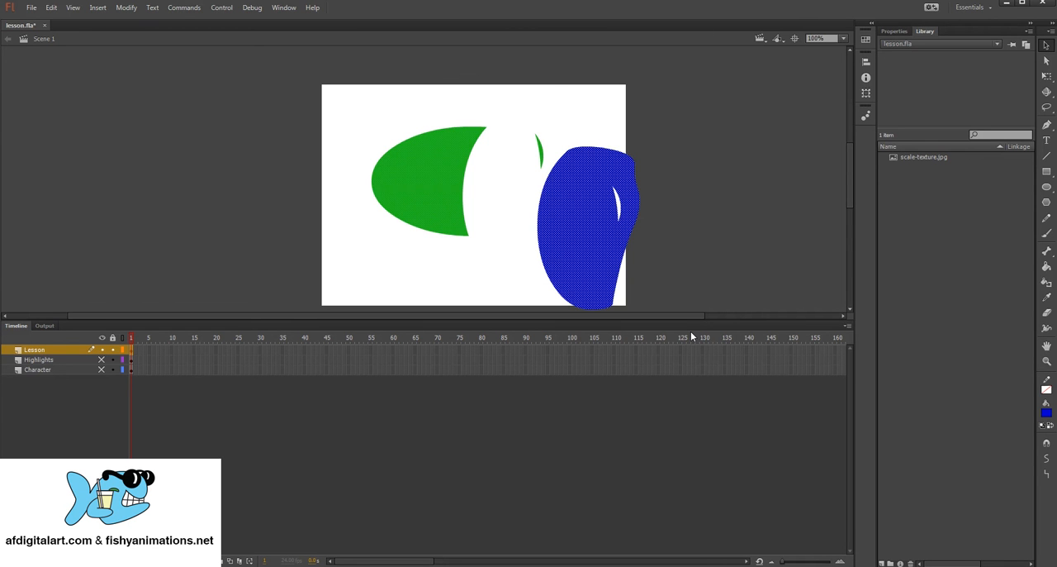
{"action": "left_click", "coordinate": [570, 128]}
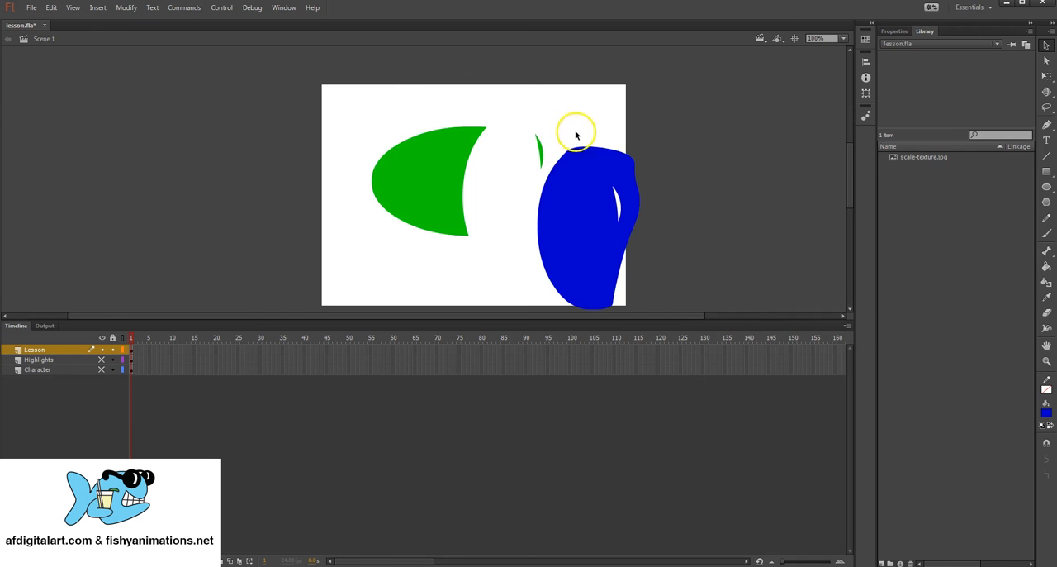
{"action": "left_click", "coordinate": [605, 157]}
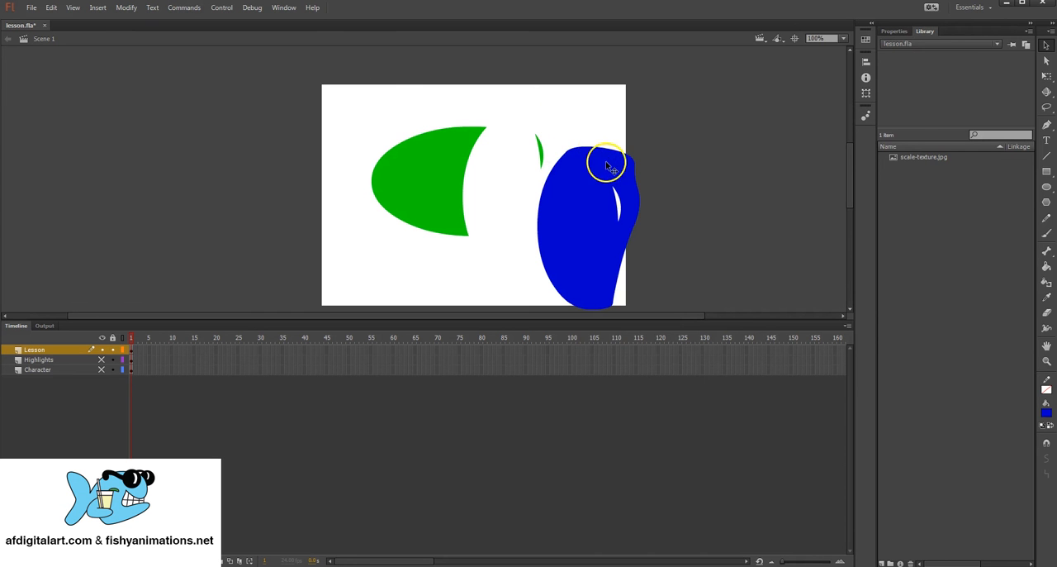
{"action": "left_click_drag", "start_coordinate": [354, 109], "coordinate": [710, 326]}
{"action": "key", "text": "Delete"}
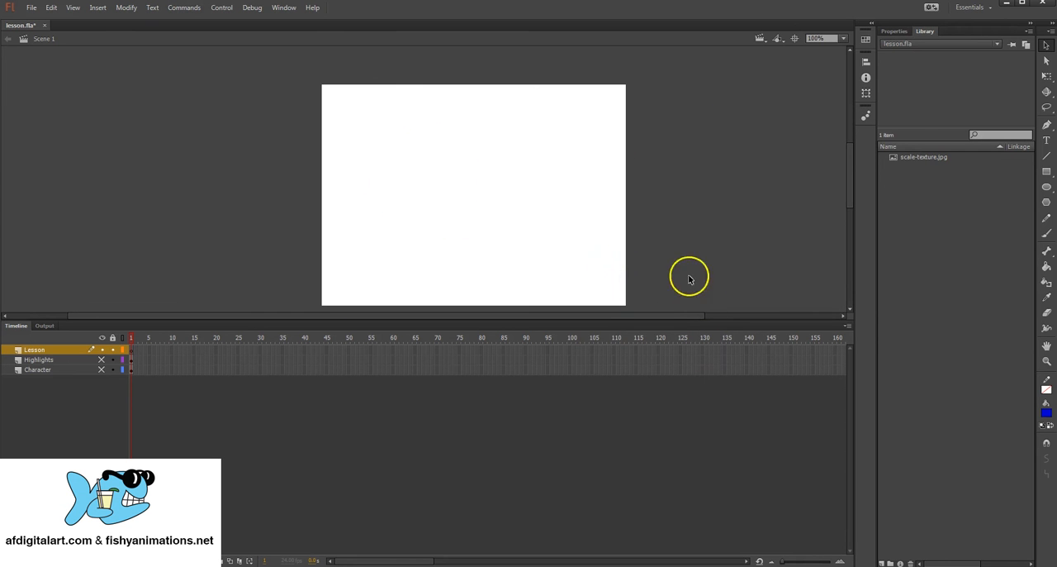
Step: Draw a large blue circle near the stage's centre and a small, tall green oval to its right
{"action": "left_click", "coordinate": [1047, 186]}
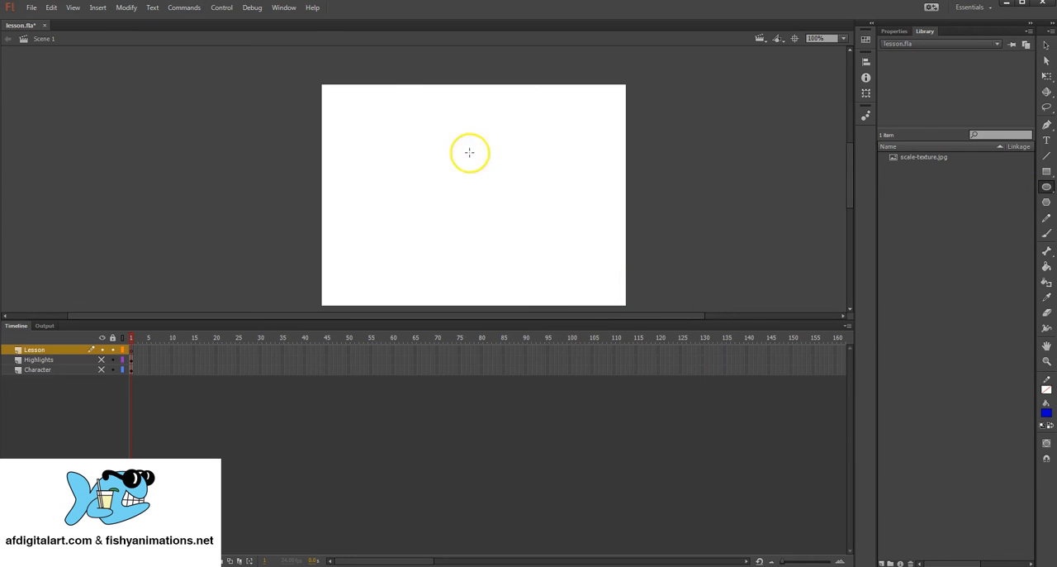
{"action": "left_click_drag", "start_coordinate": [396, 117], "coordinate": [534, 217]}
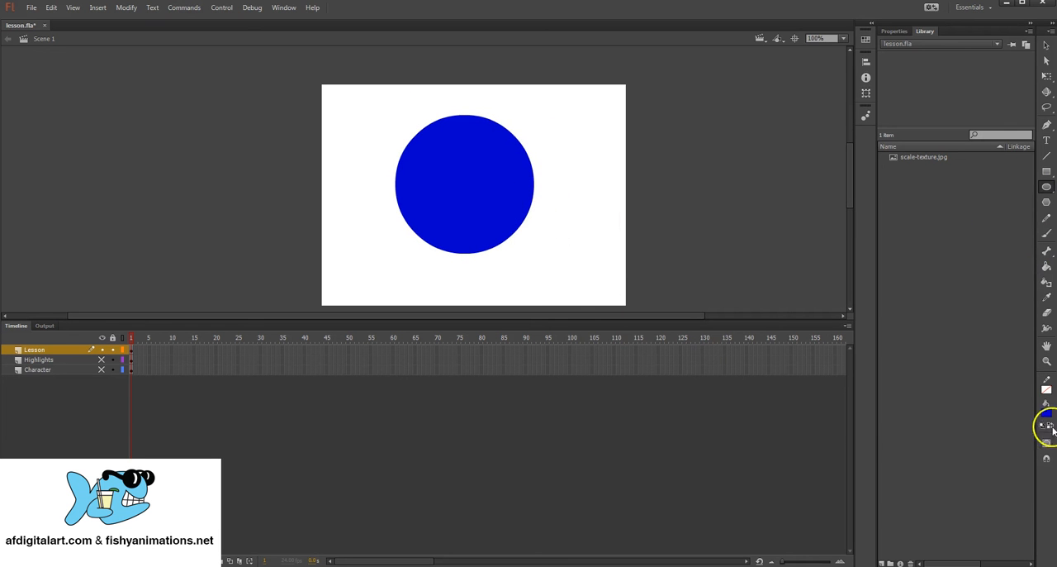
{"action": "left_click", "coordinate": [1047, 415]}
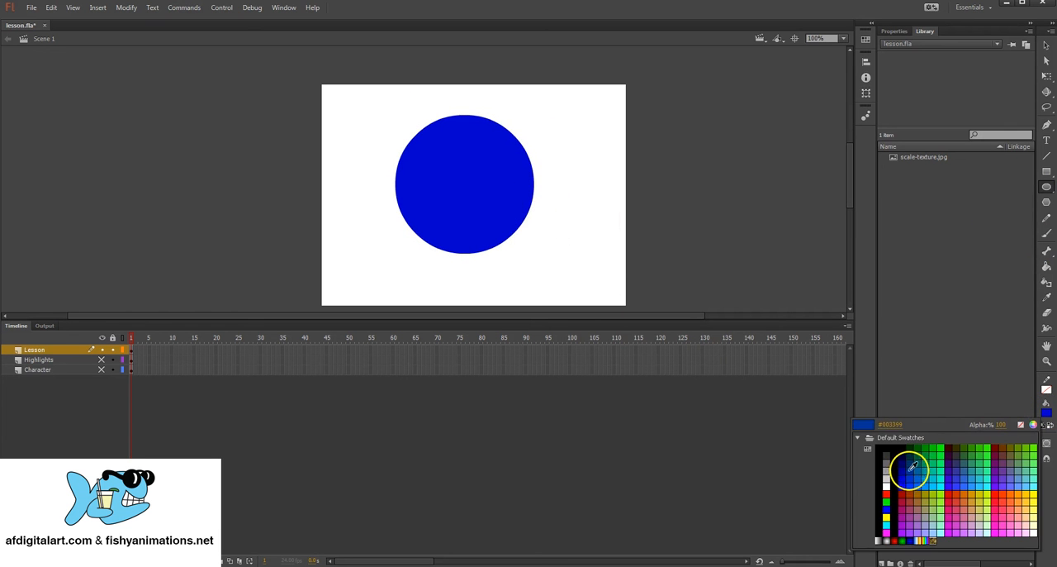
{"action": "left_click", "coordinate": [926, 450]}
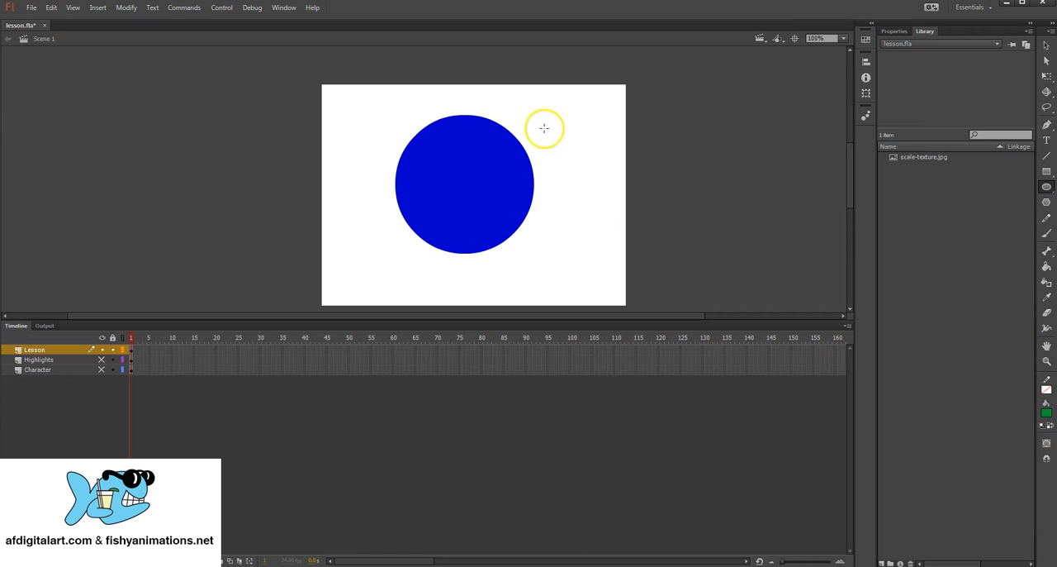
{"action": "mouse_move", "coordinate": [555, 133]}
{"action": "left_mouse_down"}
{"action": "mouse_move", "coordinate": [580, 159]}
{"action": "mouse_move", "coordinate": [592, 201]}
{"action": "left_mouse_up"}
Step: Bend the small green oval into a crescent, place it inside the blue circle's left side, and deselect it
{"action": "left_click", "coordinate": [1047, 46]}
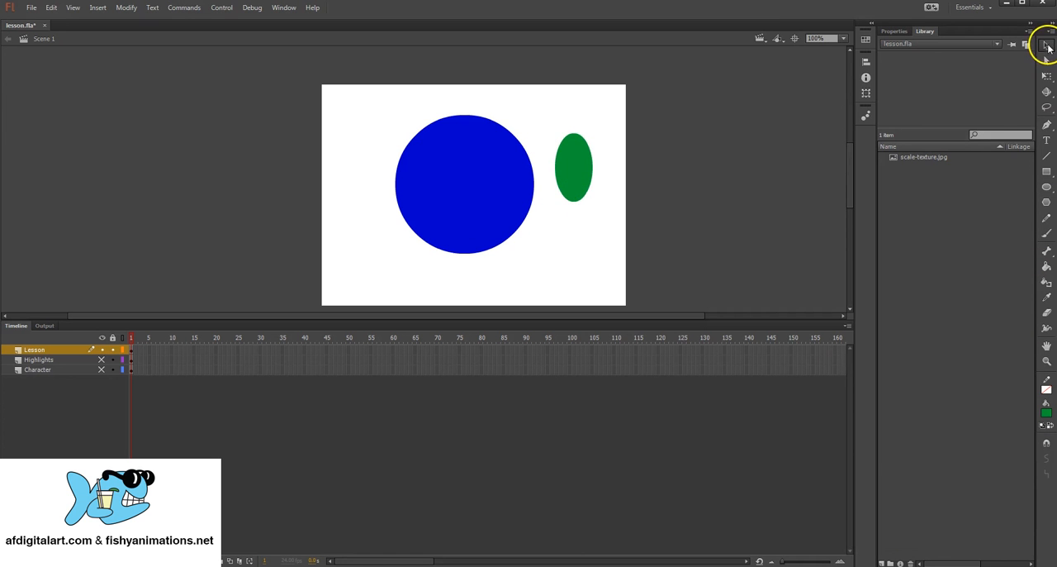
{"action": "left_click", "coordinate": [1046, 185]}
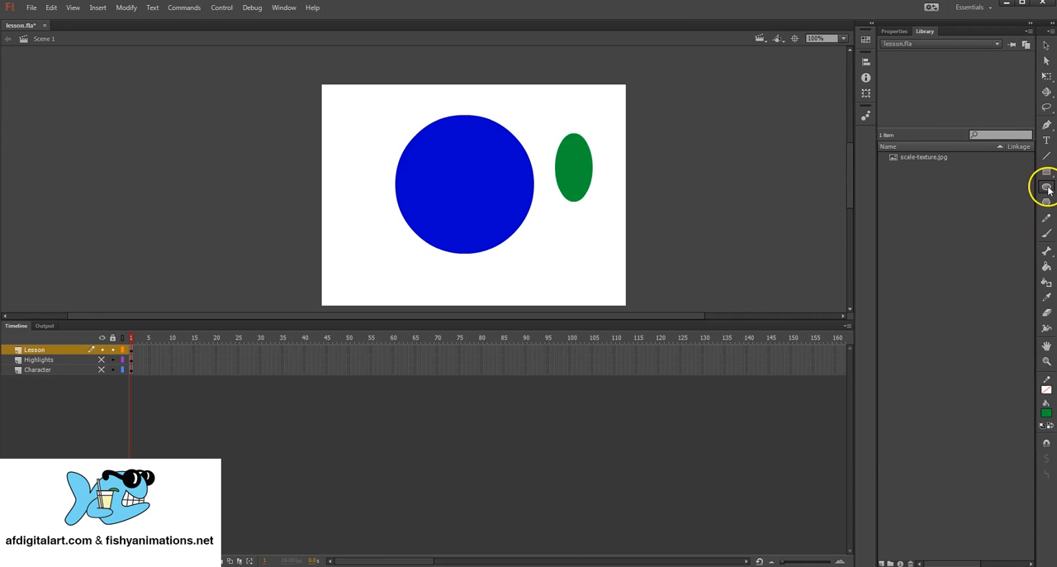
{"action": "left_click", "coordinate": [1046, 45]}
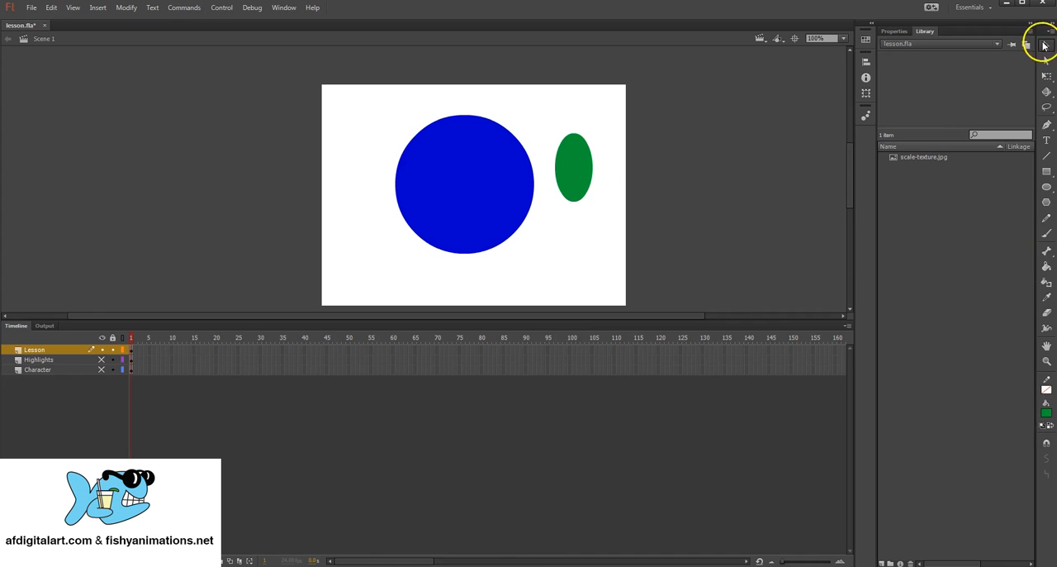
{"action": "left_click_drag", "start_coordinate": [592, 167], "coordinate": [431, 152]}
{"action": "left_click", "coordinate": [568, 165]}
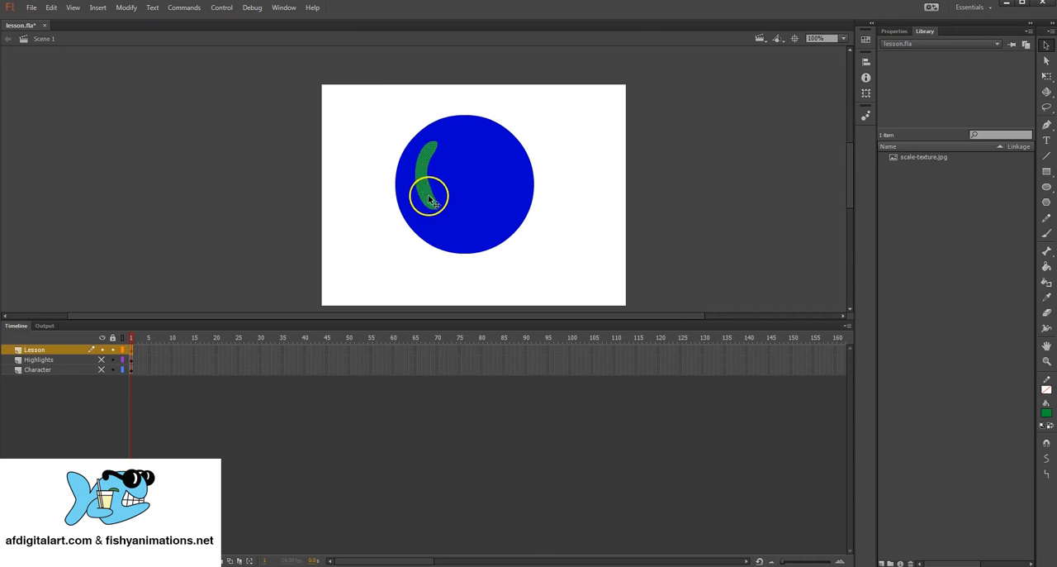
{"action": "left_click", "coordinate": [361, 130]}
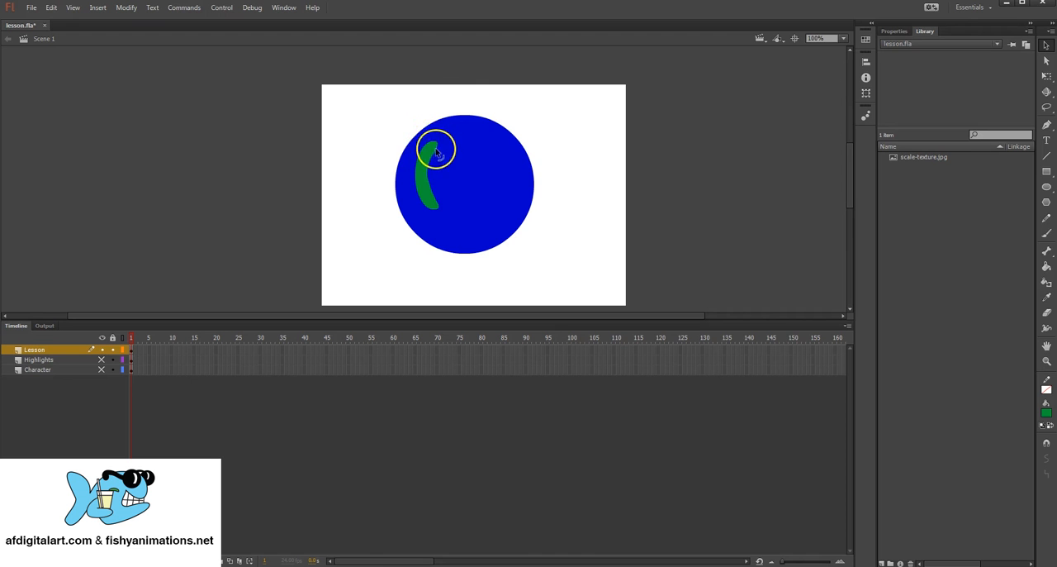
Step: Move the green crescent out of the blue circle to the stage's right edge
{"action": "left_click", "coordinate": [422, 180]}
{"action": "left_click_drag", "start_coordinate": [426, 161], "coordinate": [611, 158]}
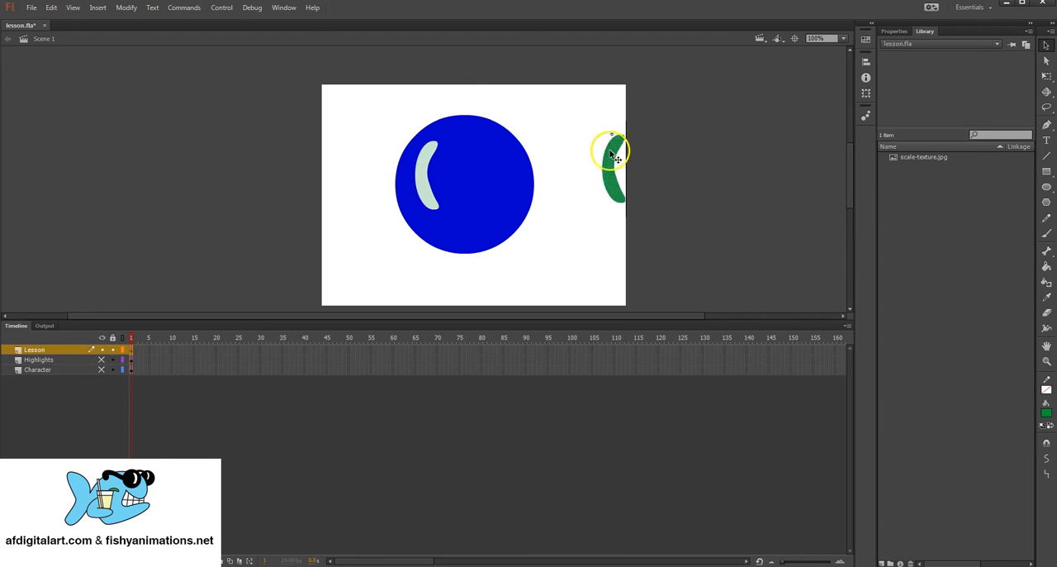
{"action": "left_click_drag", "start_coordinate": [415, 171], "coordinate": [430, 156]}
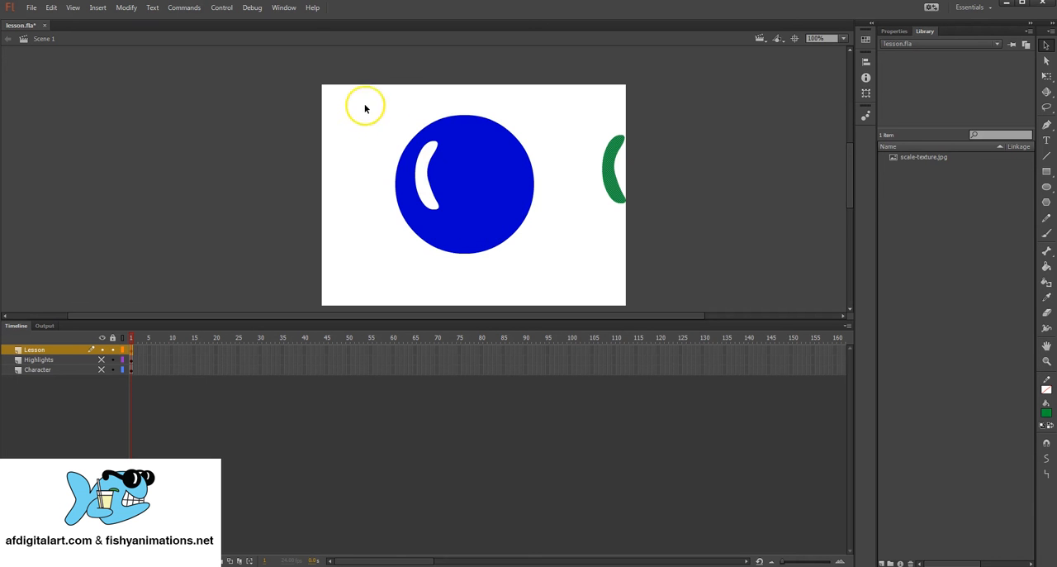
Step: Delete the circle and crescent from the Lesson layer, and show the Highlights and Character layers again
{"action": "left_click_drag", "start_coordinate": [358, 95], "coordinate": [661, 280]}
{"action": "key", "text": "Delete"}
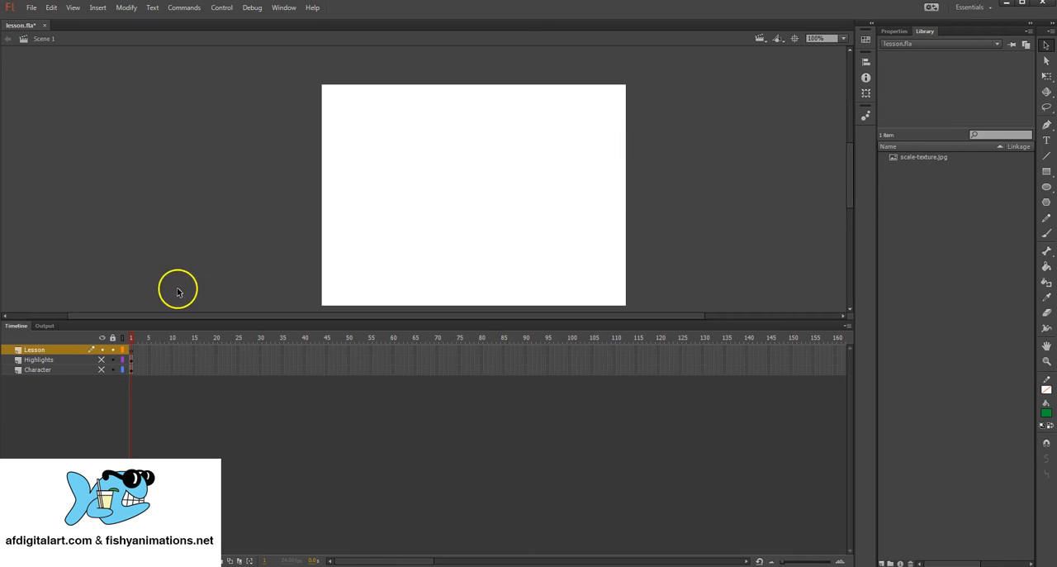
{"action": "left_click", "coordinate": [103, 368]}
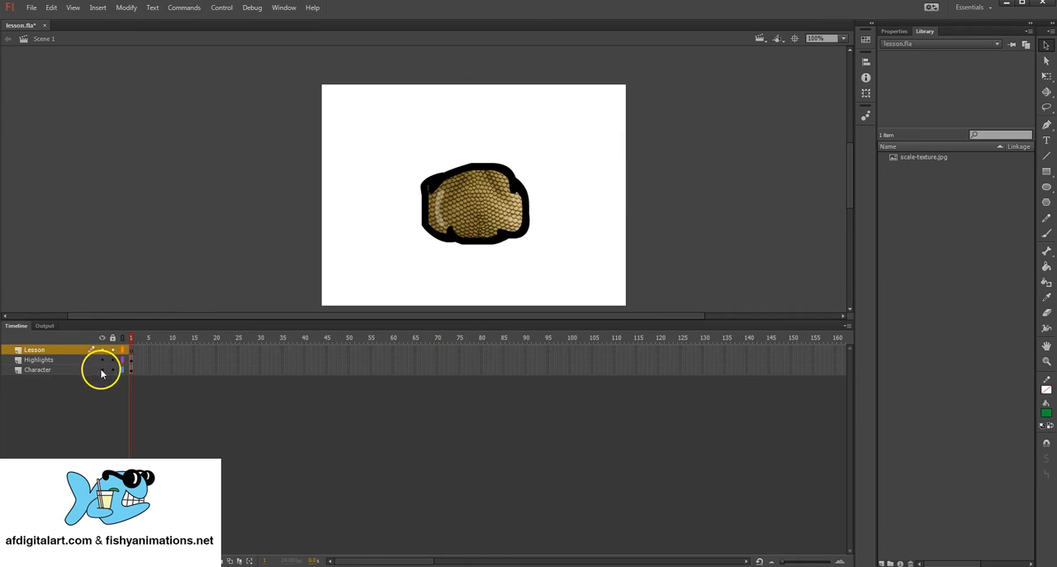
Step: Rename the Lesson layer to Eyes
{"action": "left_click", "coordinate": [45, 360]}
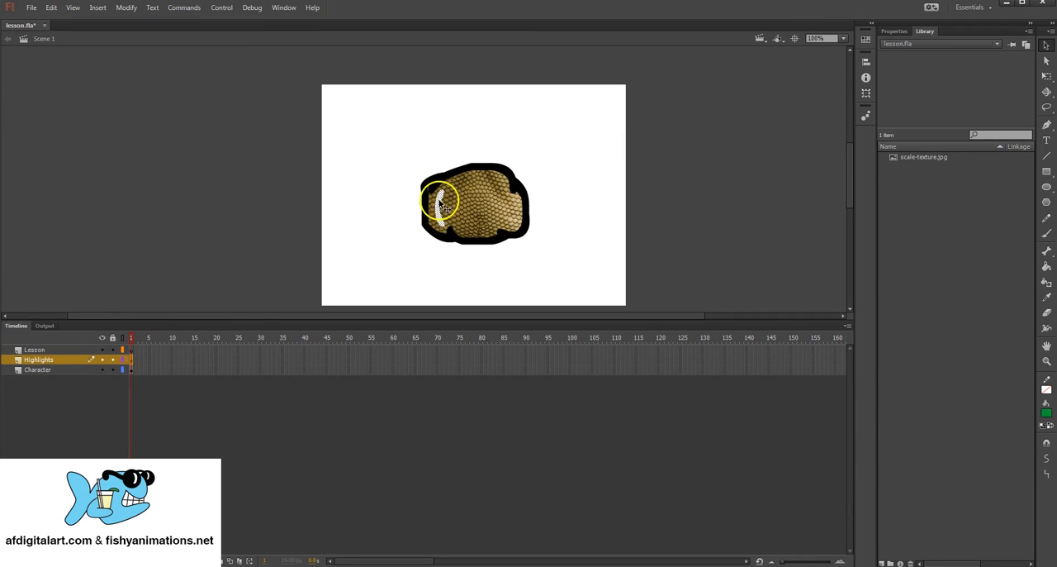
{"action": "left_click", "coordinate": [396, 181]}
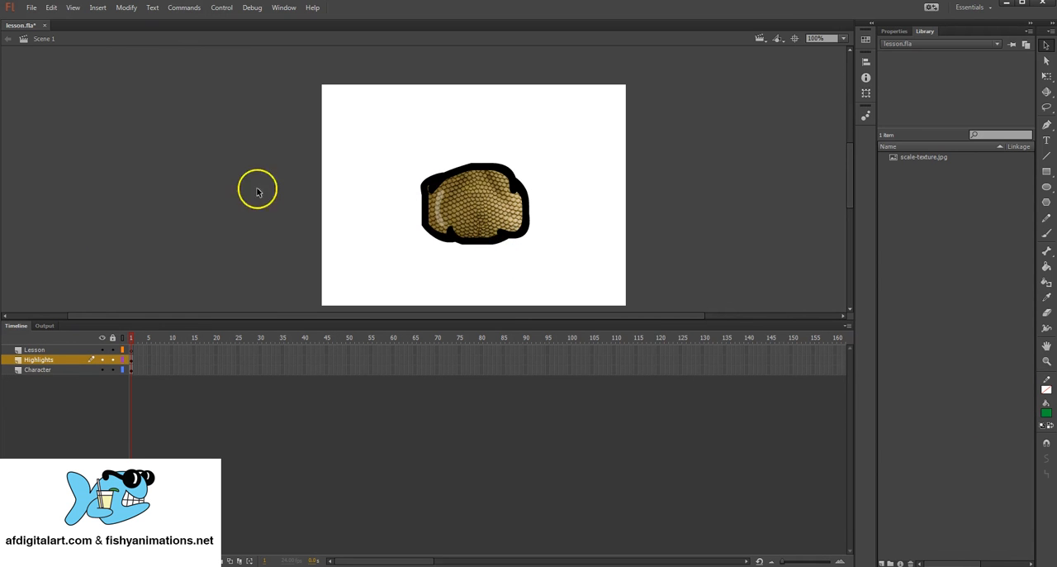
{"action": "left_click", "coordinate": [37, 350]}
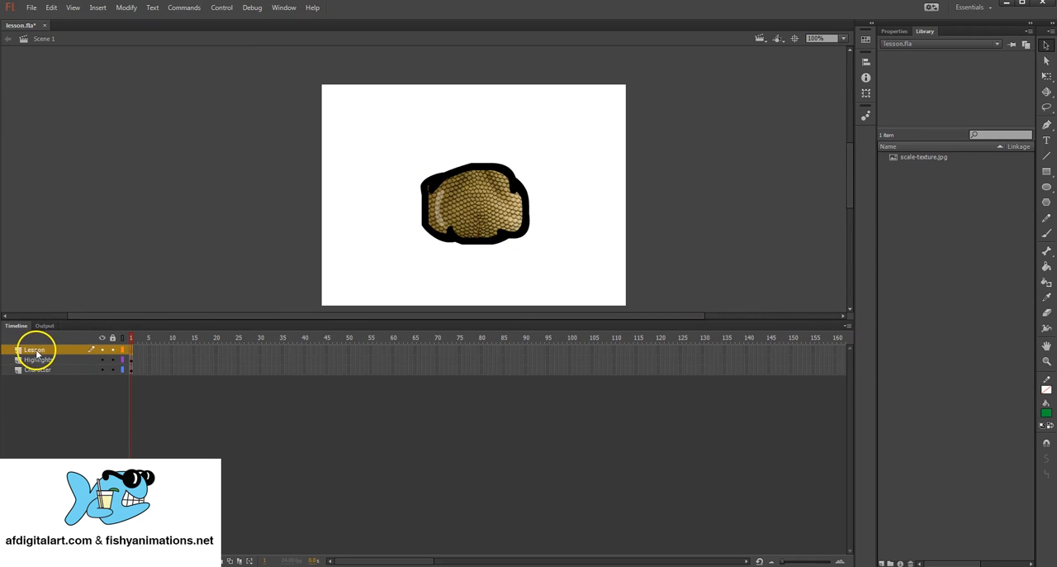
{"action": "double_click", "coordinate": [38, 351]}
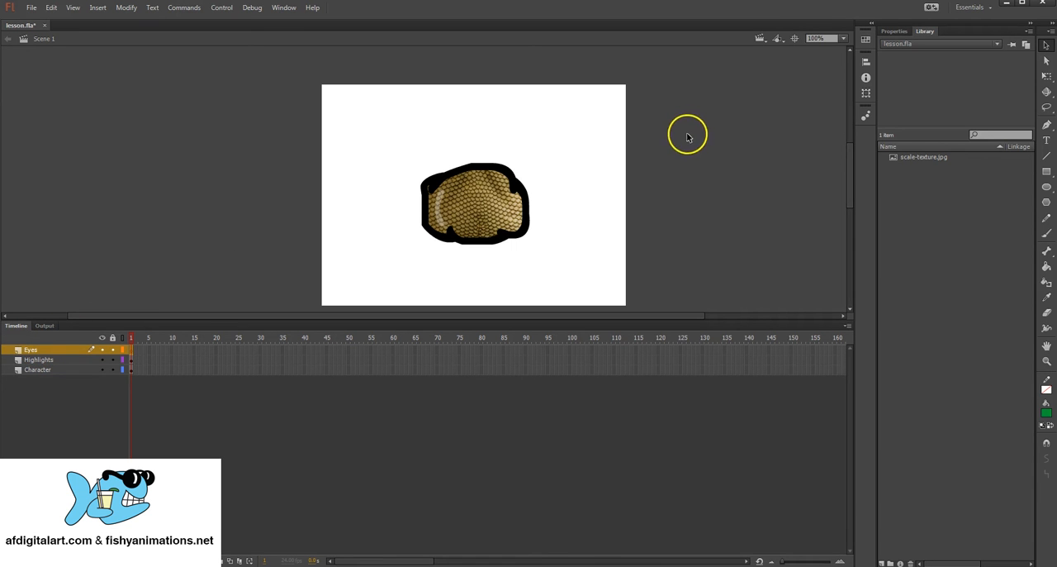
Step: Set up the Oval tool with a white fill and a black stroke for drawing the eyes
{"action": "left_click", "coordinate": [1047, 187]}
{"action": "left_click", "coordinate": [1046, 411]}
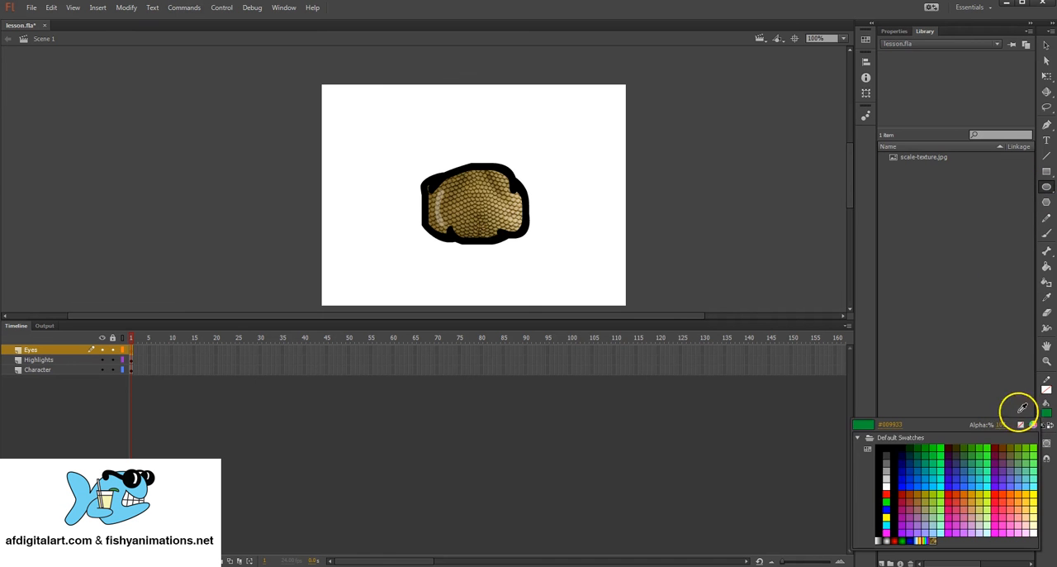
{"action": "left_click", "coordinate": [887, 486]}
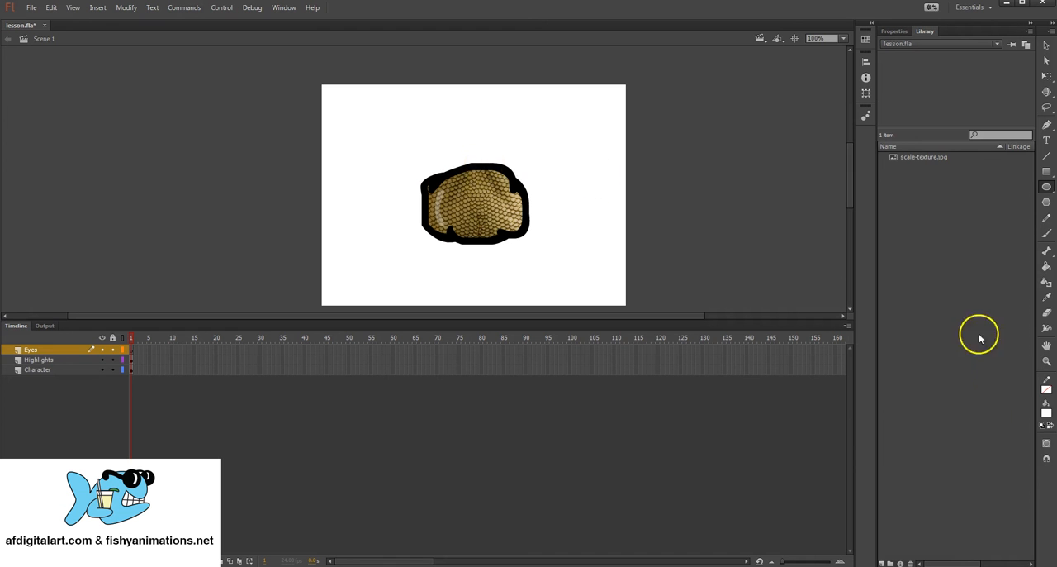
{"action": "left_click", "coordinate": [1046, 390]}
{"action": "left_click", "coordinate": [882, 423]}
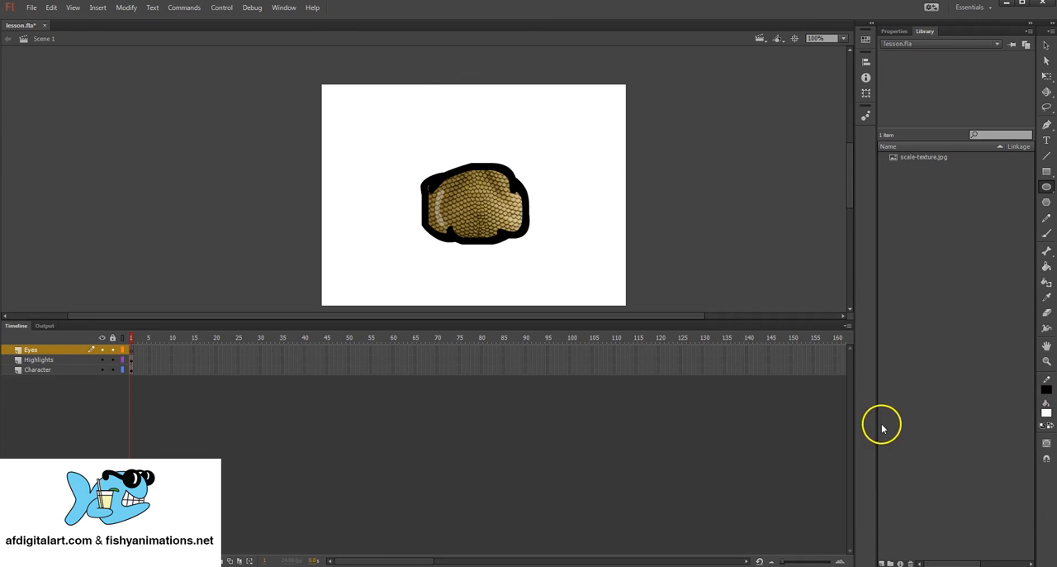
Step: Draw a tall white eye oval in Object Drawing mode overlapping the character's top edge, and nudge it slightly down and right
{"action": "mouse_move", "coordinate": [448, 153]}
{"action": "left_mouse_down"}
{"action": "mouse_move", "coordinate": [506, 213]}
{"action": "mouse_move", "coordinate": [484, 201]}
{"action": "mouse_move", "coordinate": [501, 212]}
{"action": "mouse_move", "coordinate": [474, 213]}
{"action": "mouse_move", "coordinate": [484, 199]}
{"action": "mouse_move", "coordinate": [467, 196]}
{"action": "mouse_move", "coordinate": [465, 208]}
{"action": "mouse_move", "coordinate": [483, 205]}
{"action": "mouse_move", "coordinate": [481, 215]}
{"action": "left_mouse_up"}
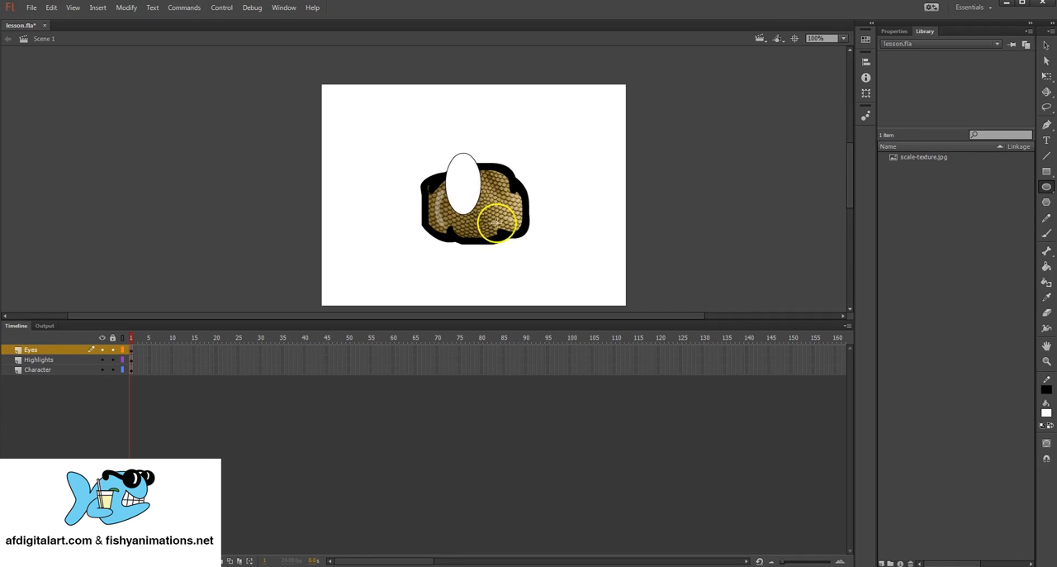
{"action": "key", "text": "ctrl+z"}
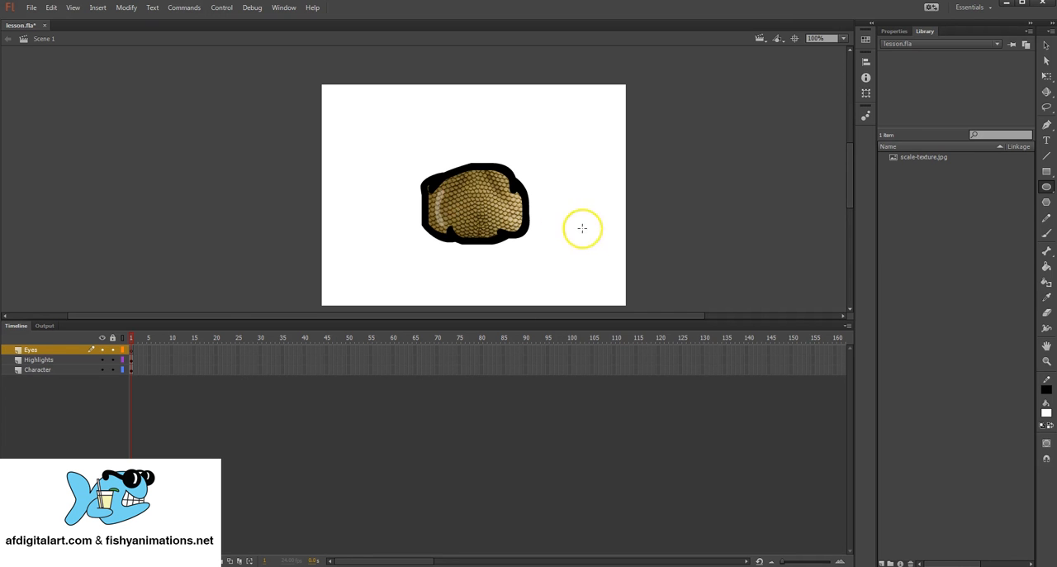
{"action": "left_click", "coordinate": [1047, 444]}
{"action": "left_click_drag", "start_coordinate": [450, 141], "coordinate": [485, 198]}
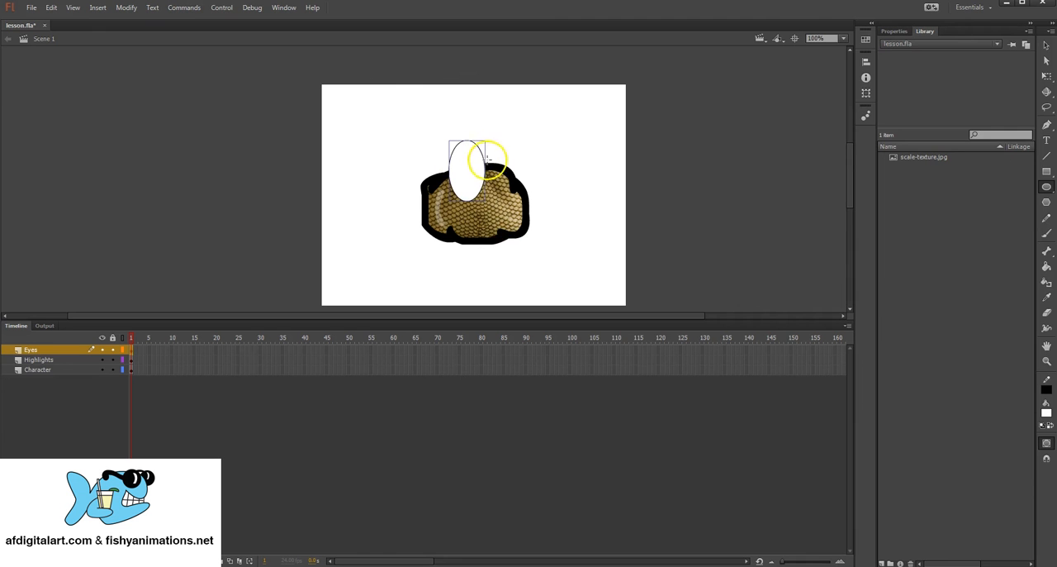
{"action": "left_click", "coordinate": [1048, 46]}
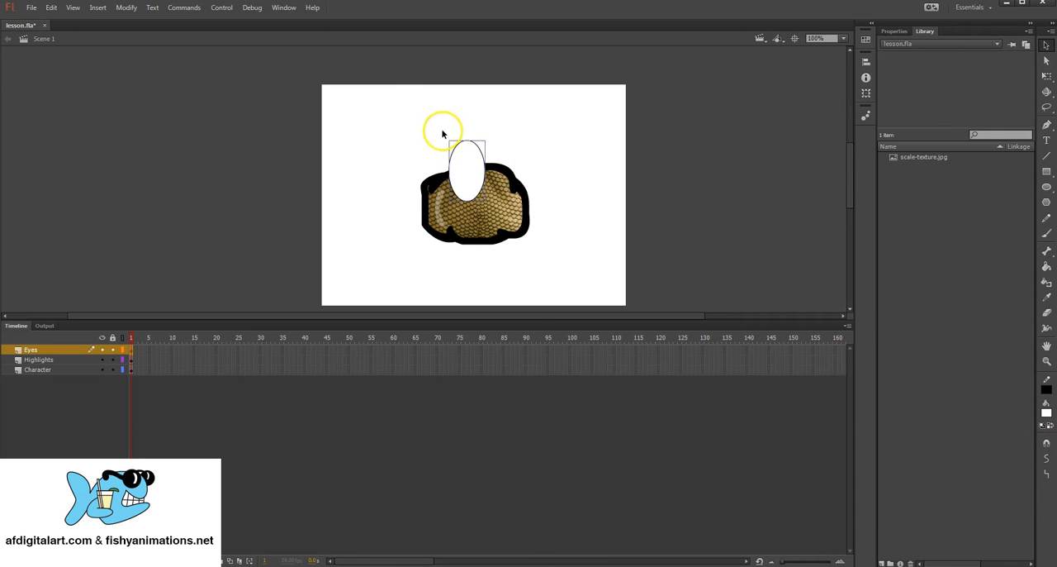
{"action": "left_click_drag", "start_coordinate": [463, 147], "coordinate": [469, 152]}
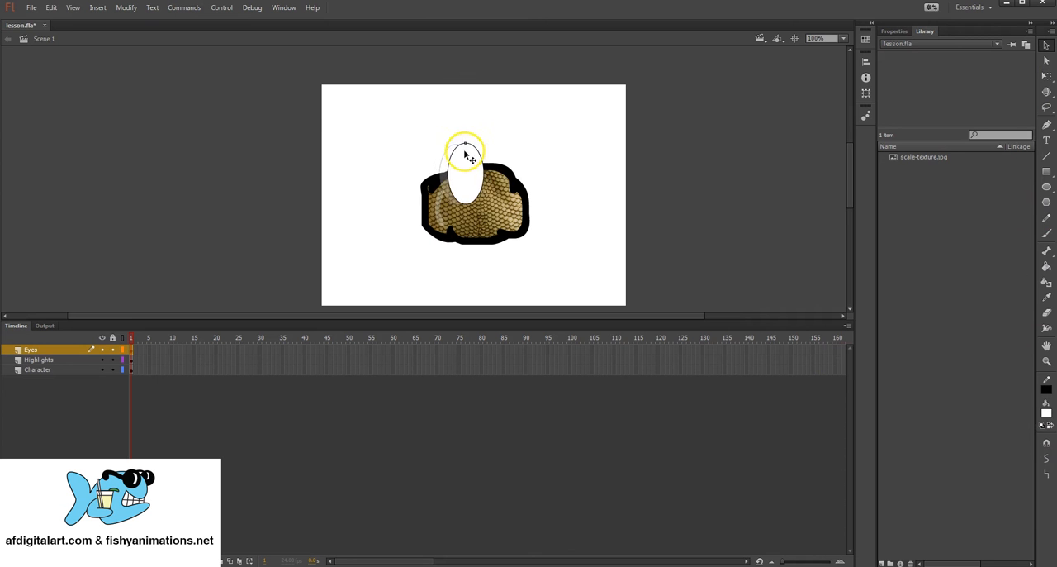
Step: Copy the white eye oval, paste it in place, and move the copy right so it partly overlaps the first eye
{"action": "left_click", "coordinate": [50, 11]}
{"action": "left_click", "coordinate": [52, 61]}
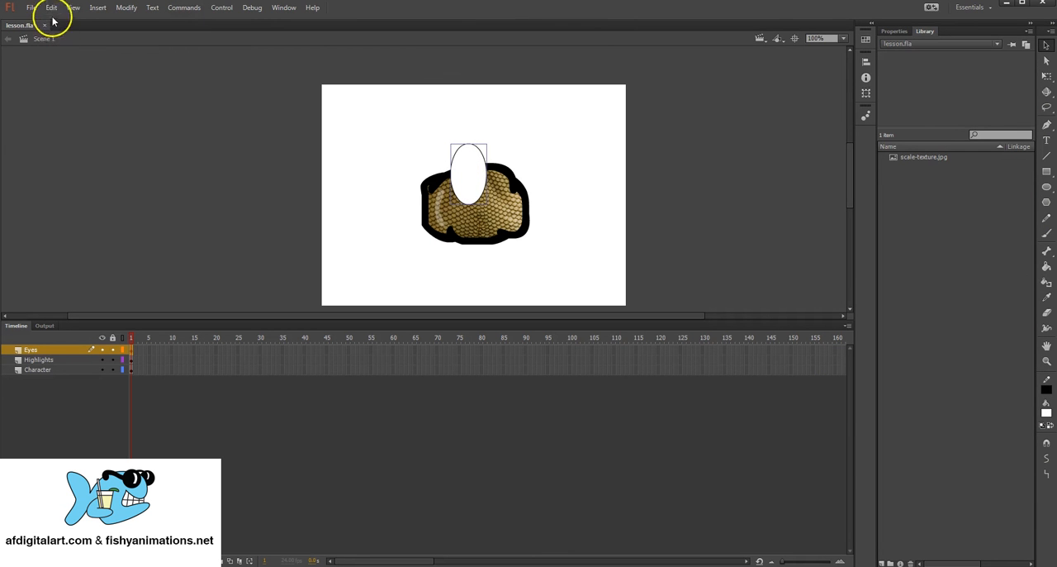
{"action": "left_click", "coordinate": [52, 9]}
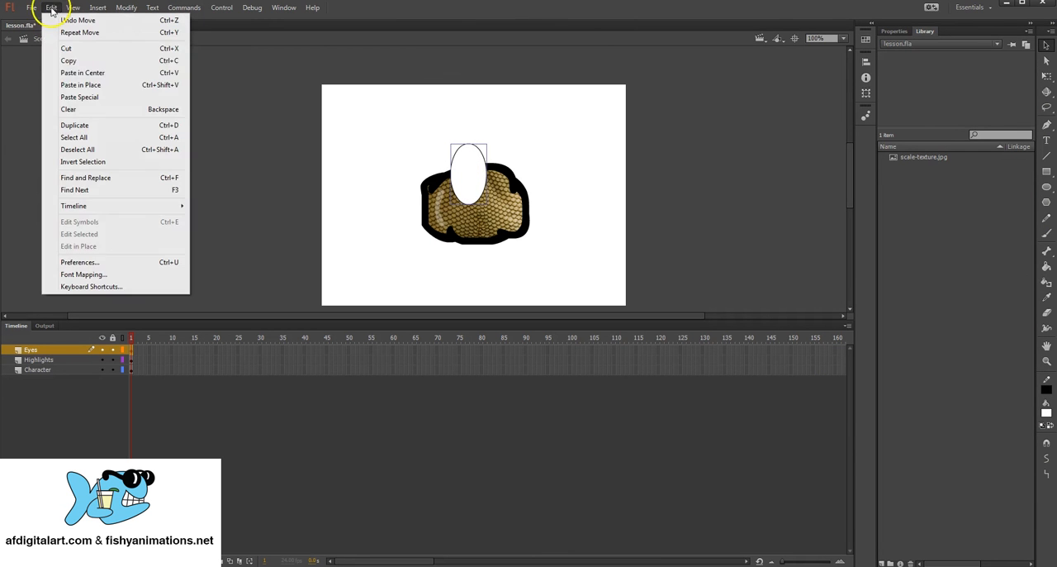
{"action": "left_click", "coordinate": [98, 86]}
{"action": "left_click_drag", "start_coordinate": [465, 163], "coordinate": [493, 163]}
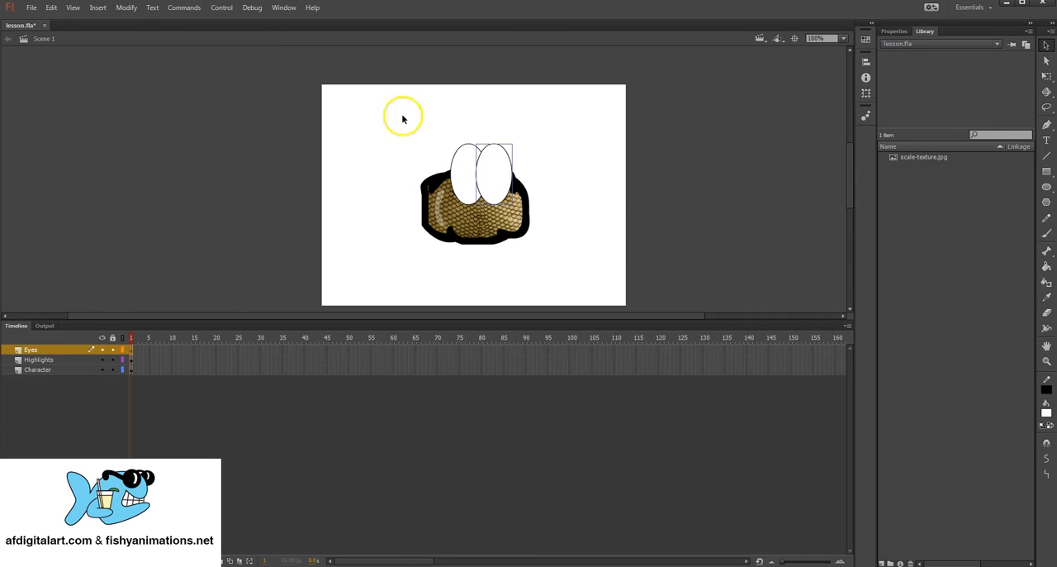
Step: Send the right eye oval to the back so it sits behind the left one, and deselect it
{"action": "left_click", "coordinate": [127, 8]}
{"action": "mouse_move", "coordinate": [150, 162]}
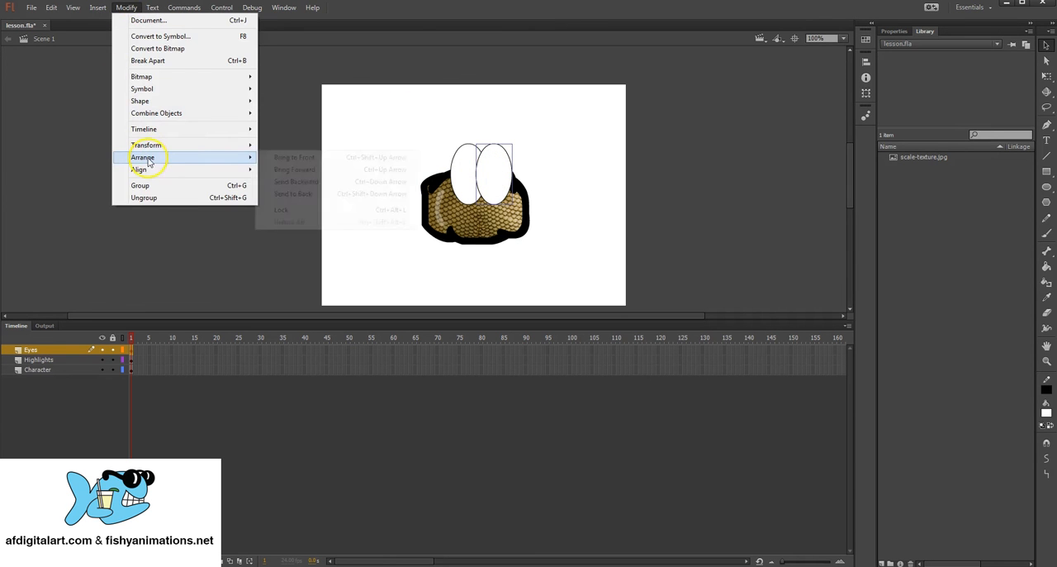
{"action": "left_click", "coordinate": [310, 193]}
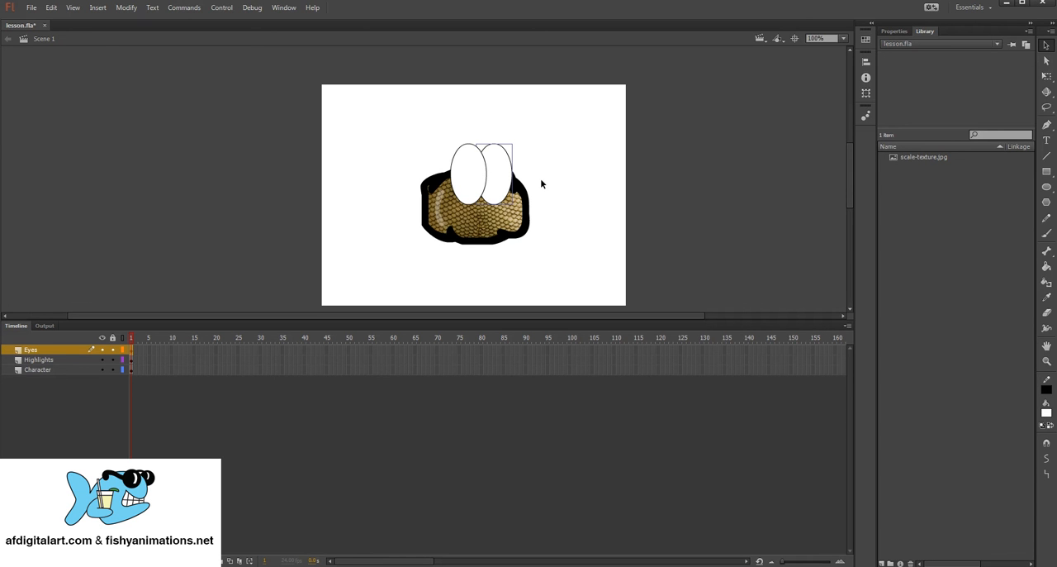
{"action": "left_click", "coordinate": [522, 159]}
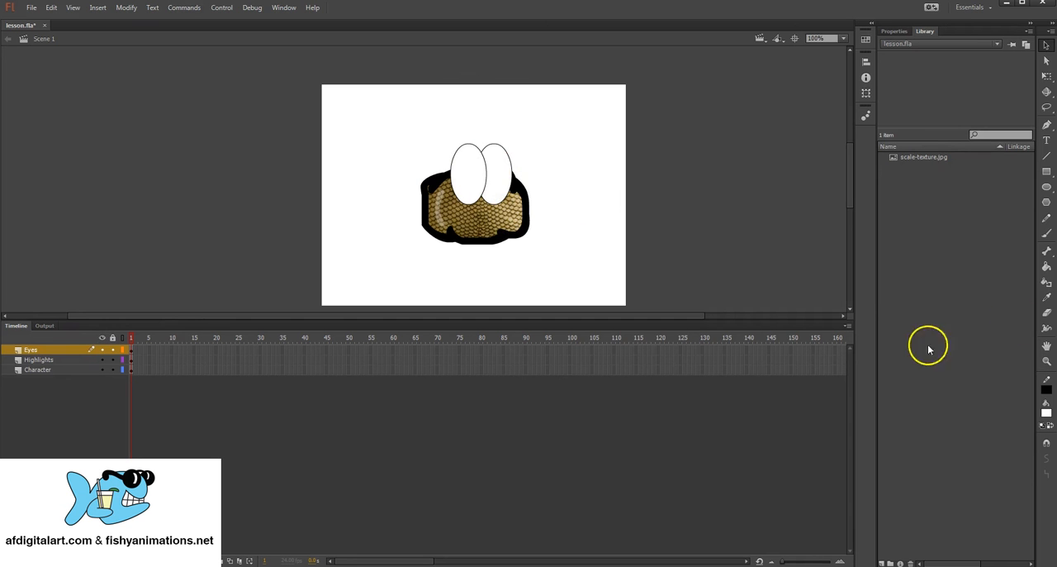
Step: Draw a small black-filled pupil circle in the left eye and position it near that eye's right side
{"action": "left_click", "coordinate": [1046, 187]}
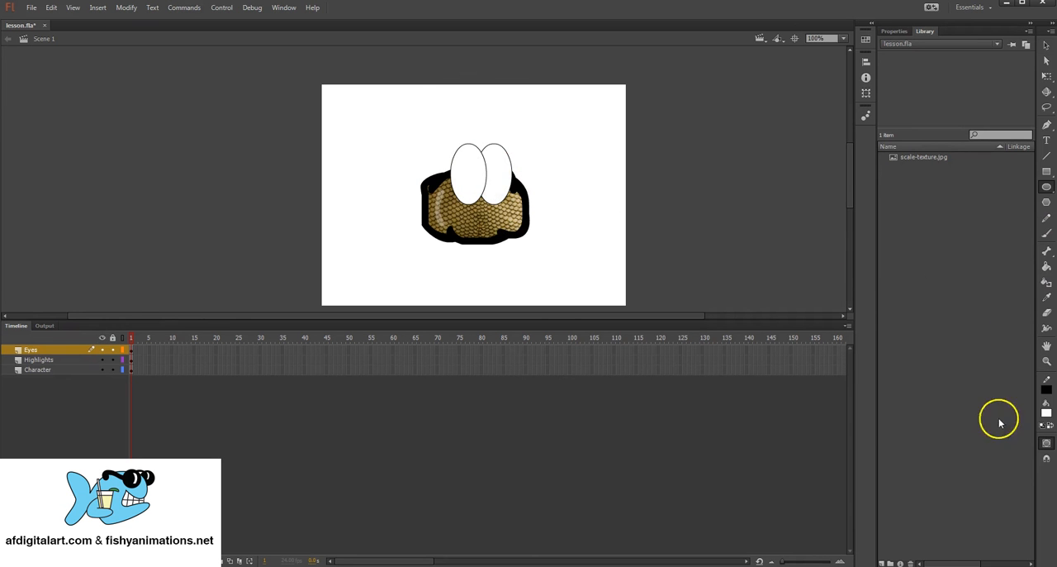
{"action": "left_click", "coordinate": [1046, 412]}
{"action": "left_click", "coordinate": [884, 442]}
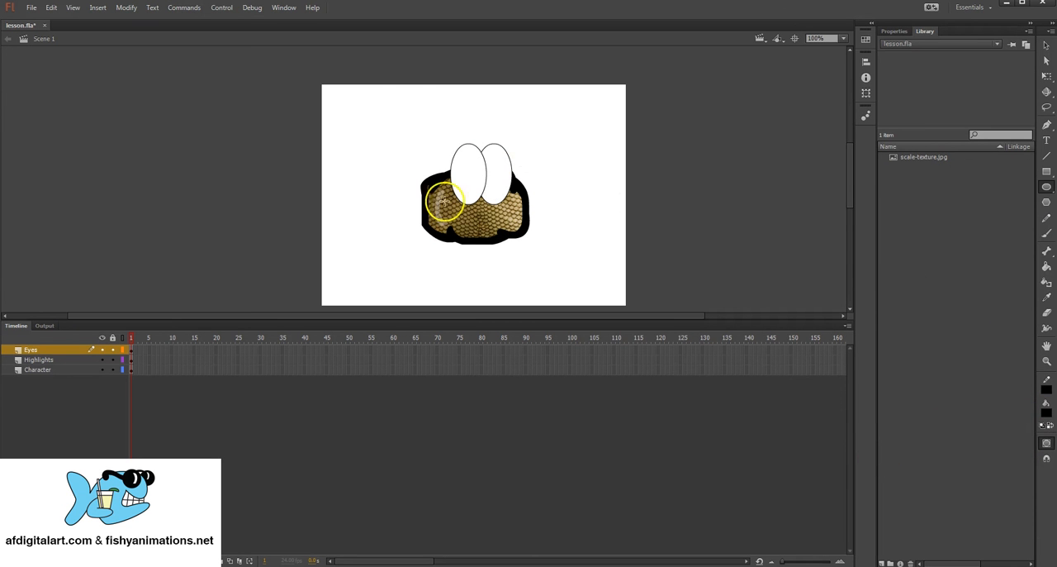
{"action": "left_click_drag", "start_coordinate": [465, 169], "coordinate": [479, 180]}
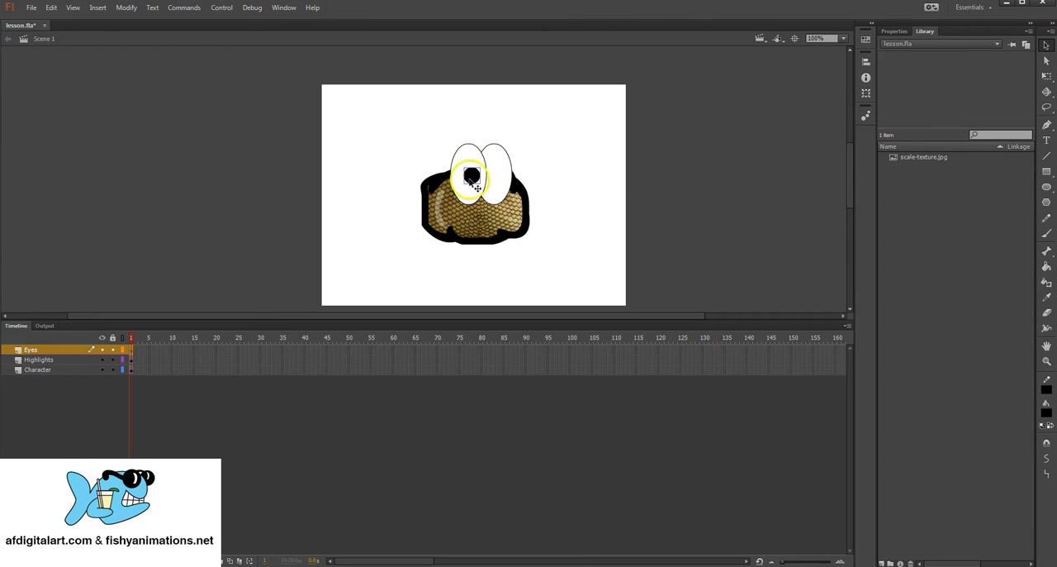
{"action": "left_click", "coordinate": [1047, 45]}
{"action": "mouse_move", "coordinate": [479, 185]}
{"action": "left_mouse_down"}
{"action": "mouse_move", "coordinate": [453, 157]}
{"action": "mouse_move", "coordinate": [479, 182]}
{"action": "mouse_move", "coordinate": [472, 219]}
{"action": "mouse_move", "coordinate": [474, 176]}
{"action": "left_mouse_up"}
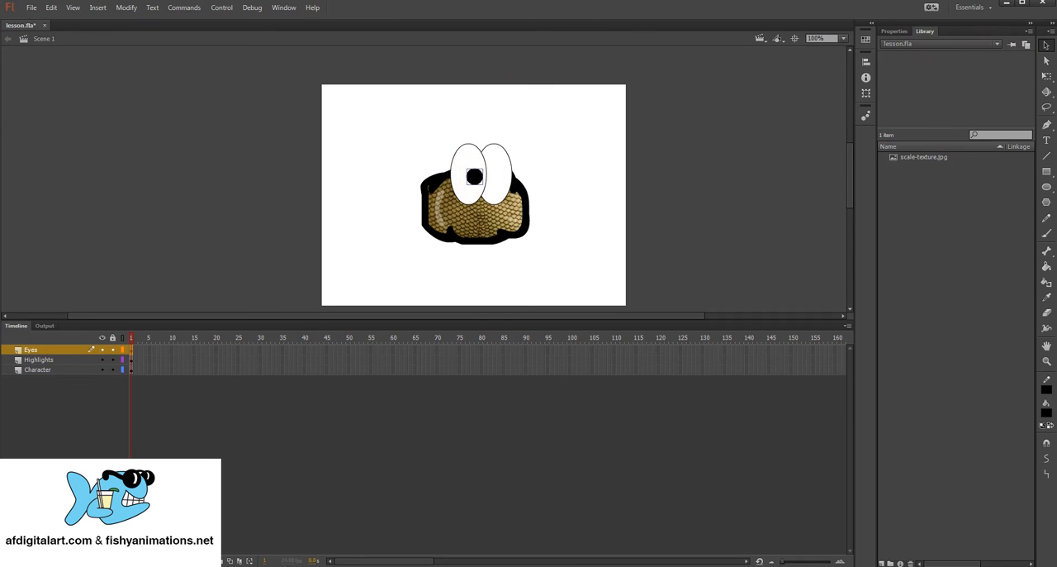
Step: Copy the pupil, paste it in place, move the copy into the right eye, and deselect it
{"action": "left_click", "coordinate": [51, 8]}
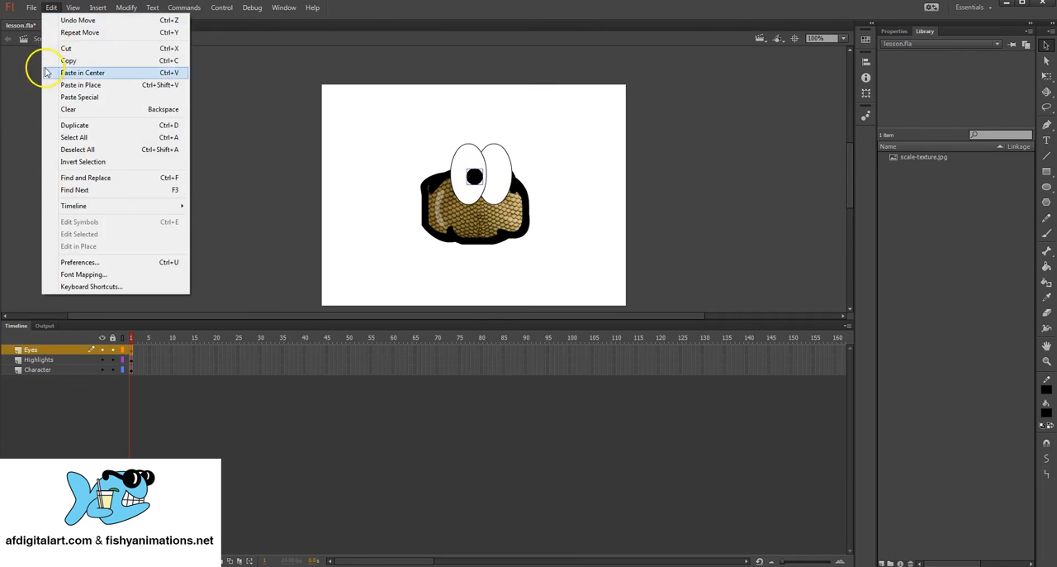
{"action": "left_click", "coordinate": [68, 60]}
{"action": "left_click", "coordinate": [52, 8]}
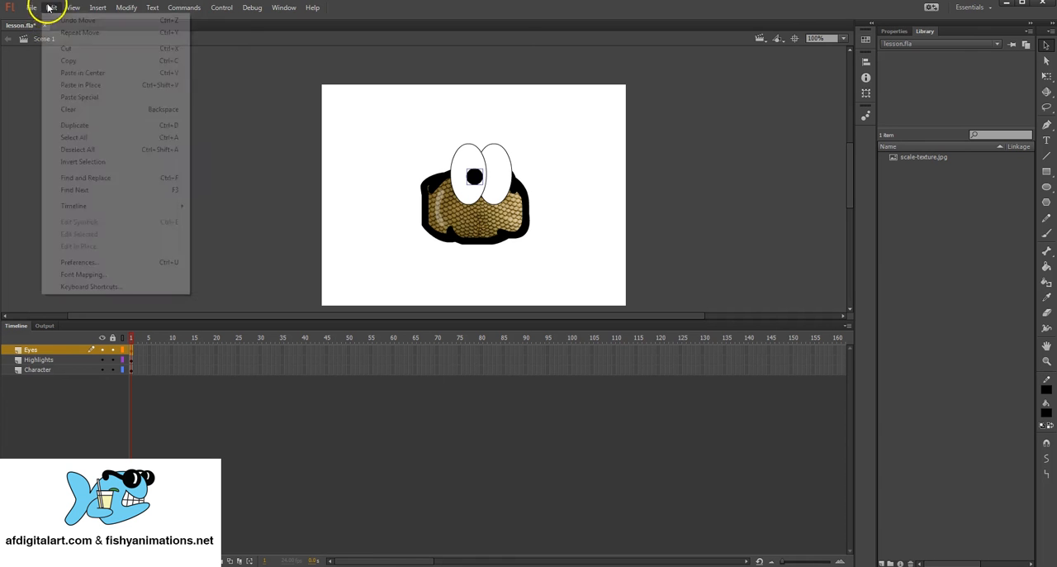
{"action": "left_click", "coordinate": [83, 85]}
{"action": "left_click_drag", "start_coordinate": [474, 176], "coordinate": [503, 177]}
{"action": "left_click", "coordinate": [546, 216]}
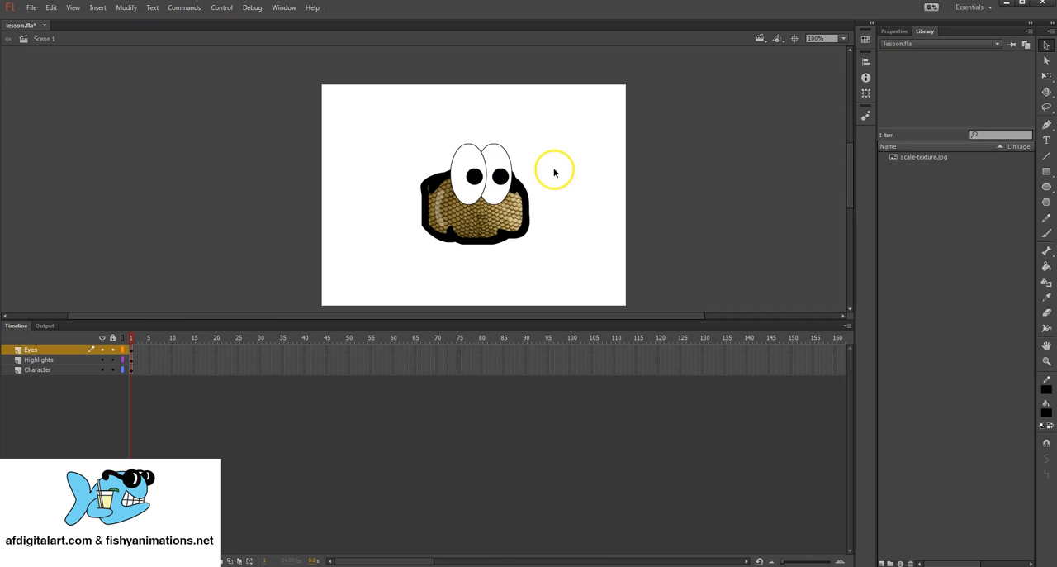